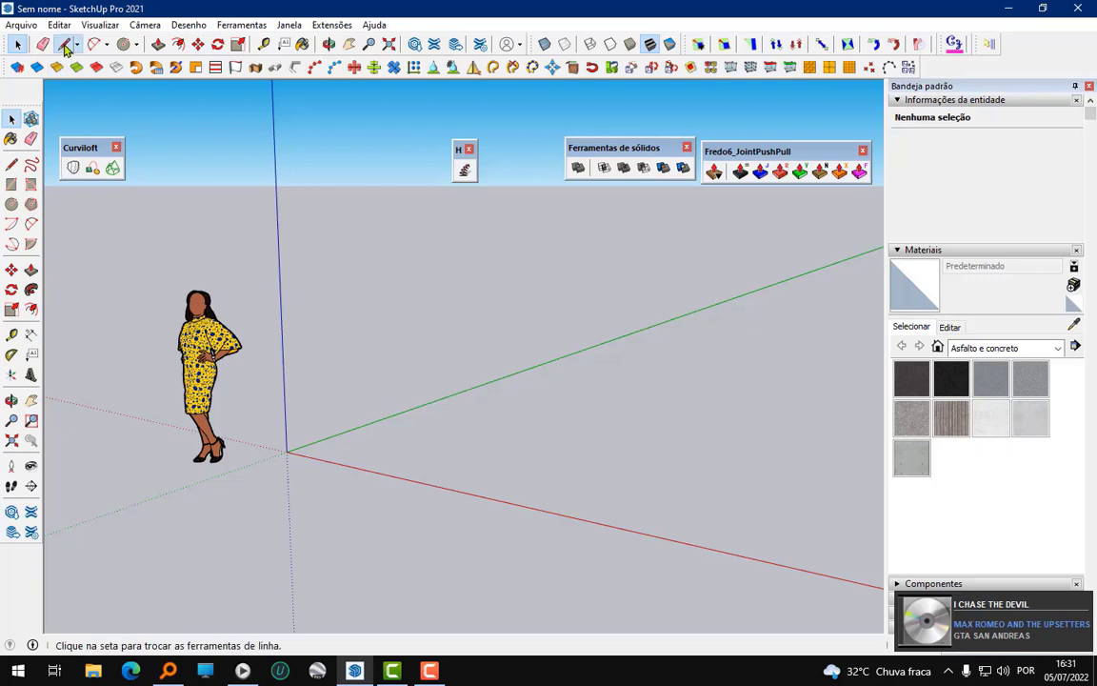
- Draw a 400 mm vertical edge up the blue axis from the origin
left_click(64, 44)
left_click(287, 452)
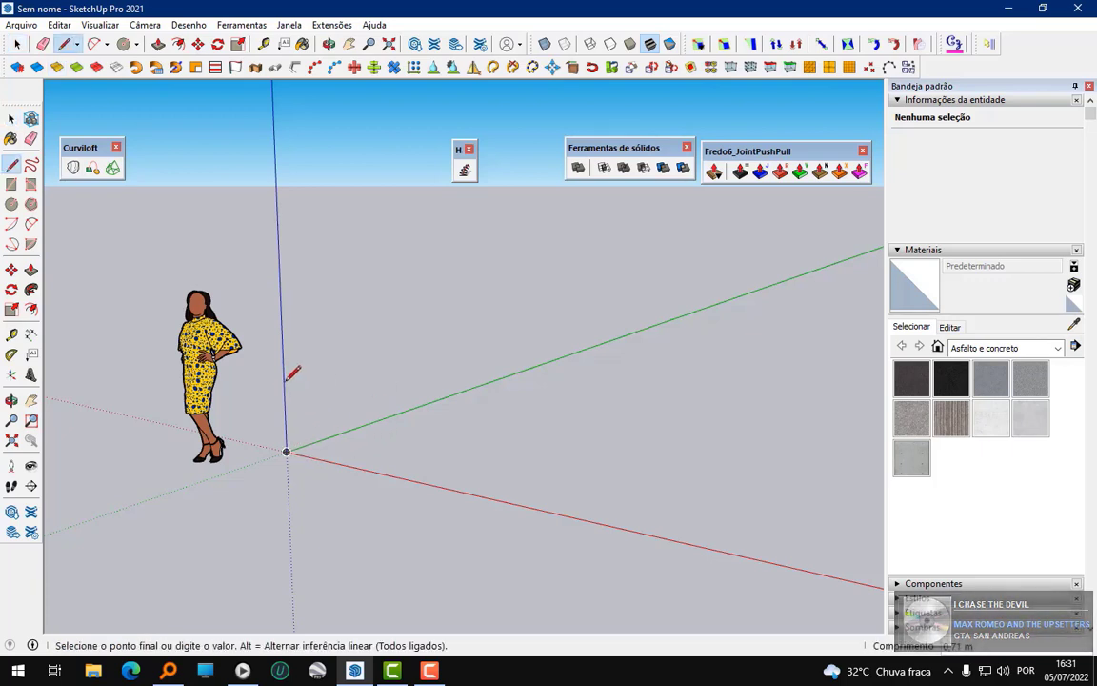
type("0,4")
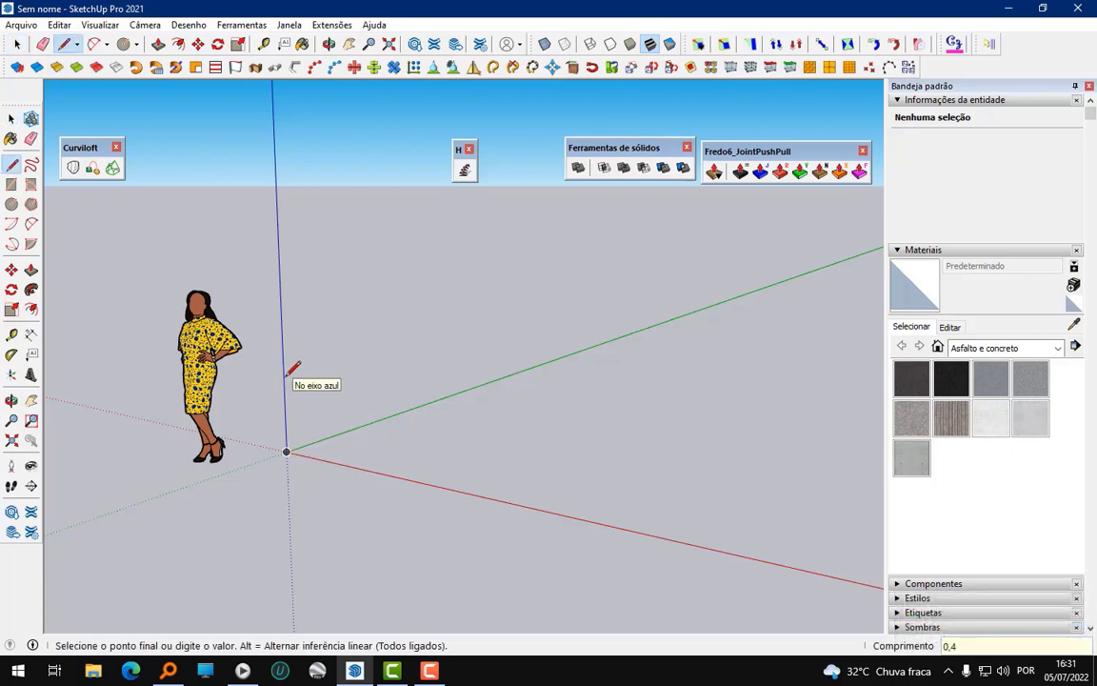
key("Return")
scroll(411, 463, "up", 2)
scroll(404, 385, "up", 2)
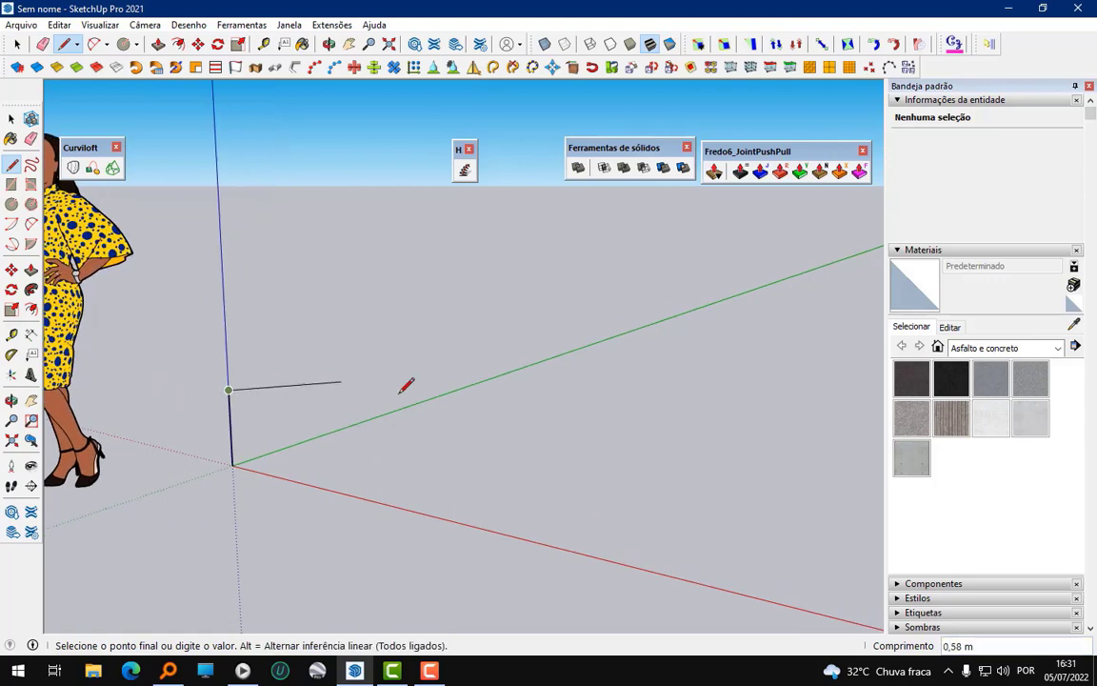
scroll(286, 391, "down", 1)
scroll(252, 396, "up", 1)
- Delete the standing woman scale figure from the model
left_click(16, 44)
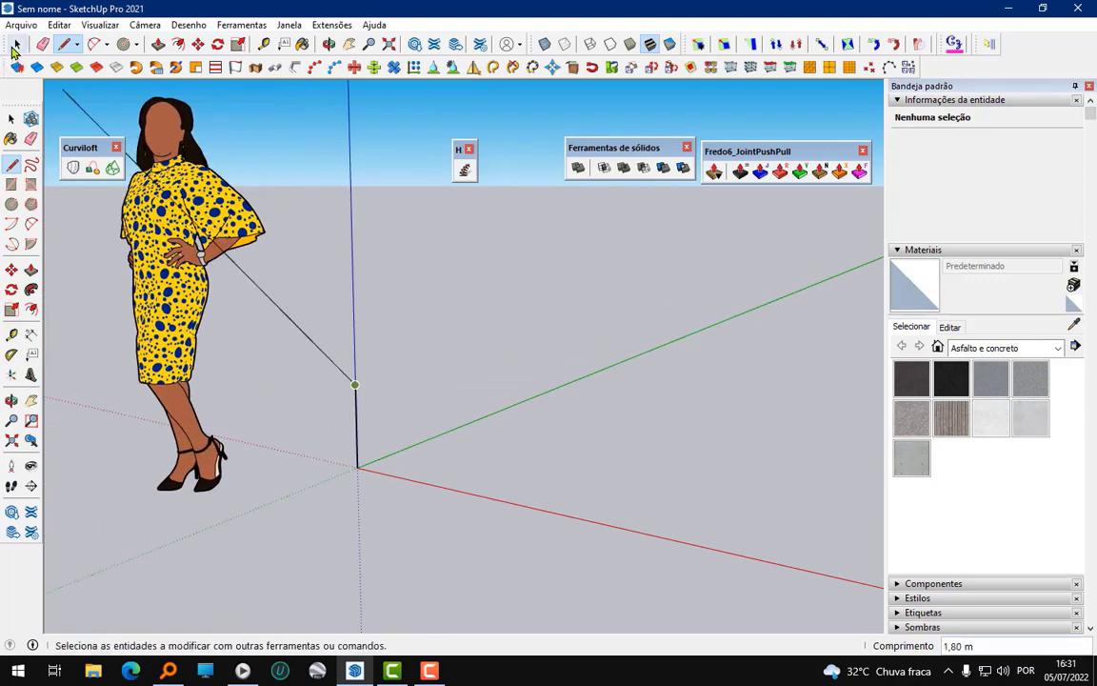
left_click(191, 234)
key("Delete")
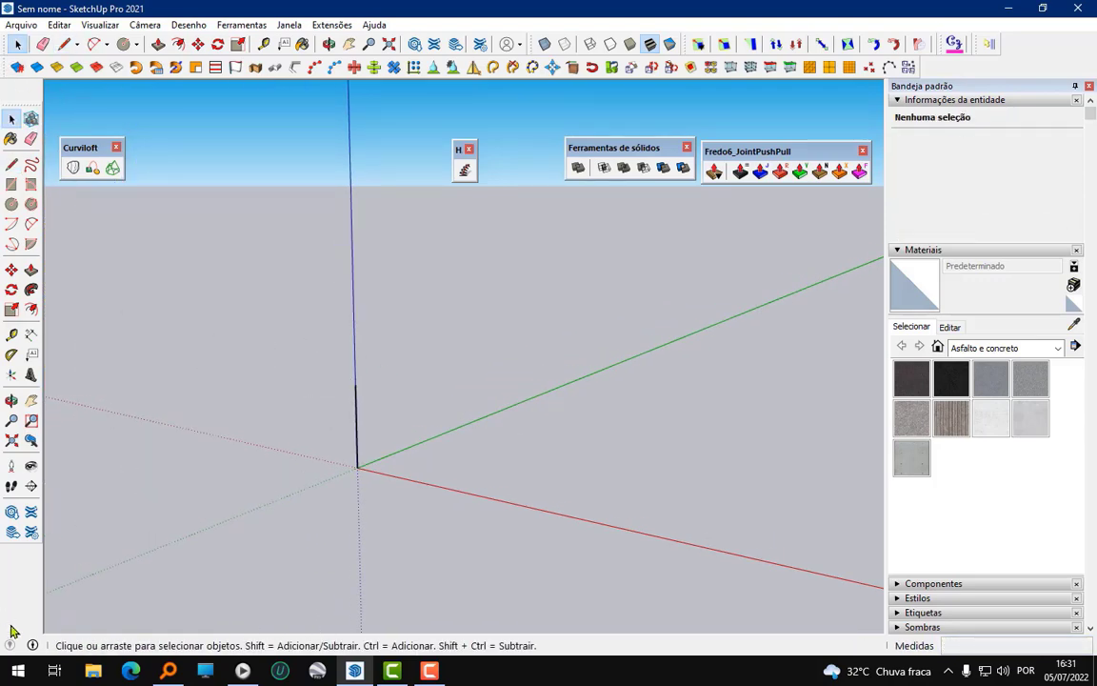
- Set the model's length units to millimetres in Model Info
left_click(11, 645)
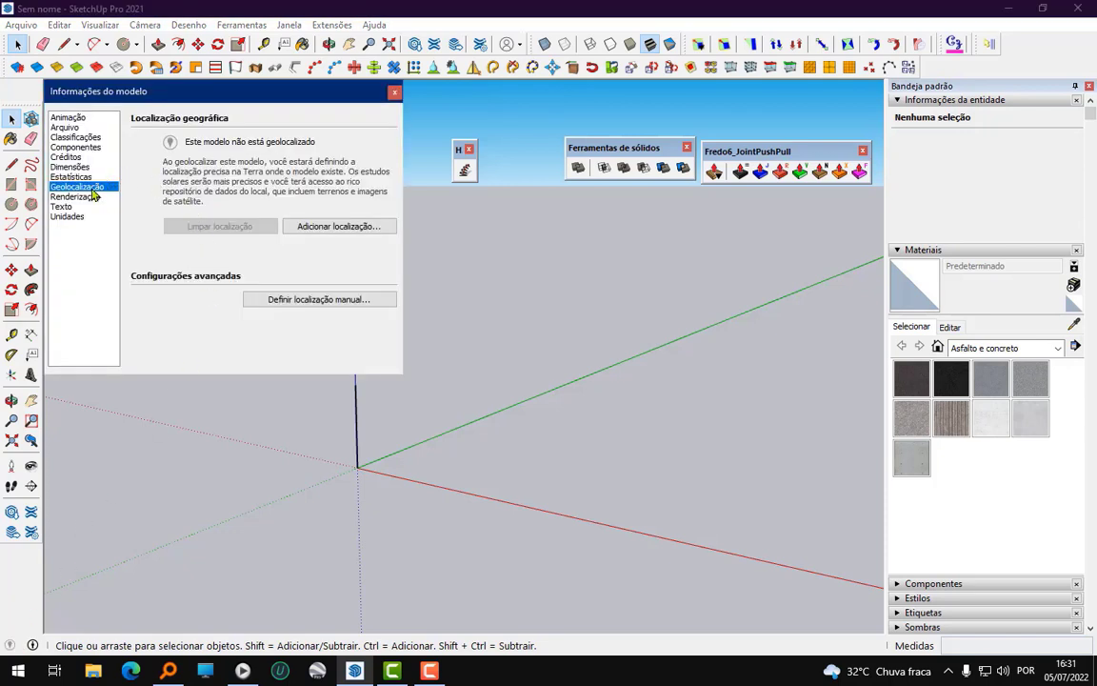
left_click(67, 217)
left_click(210, 179)
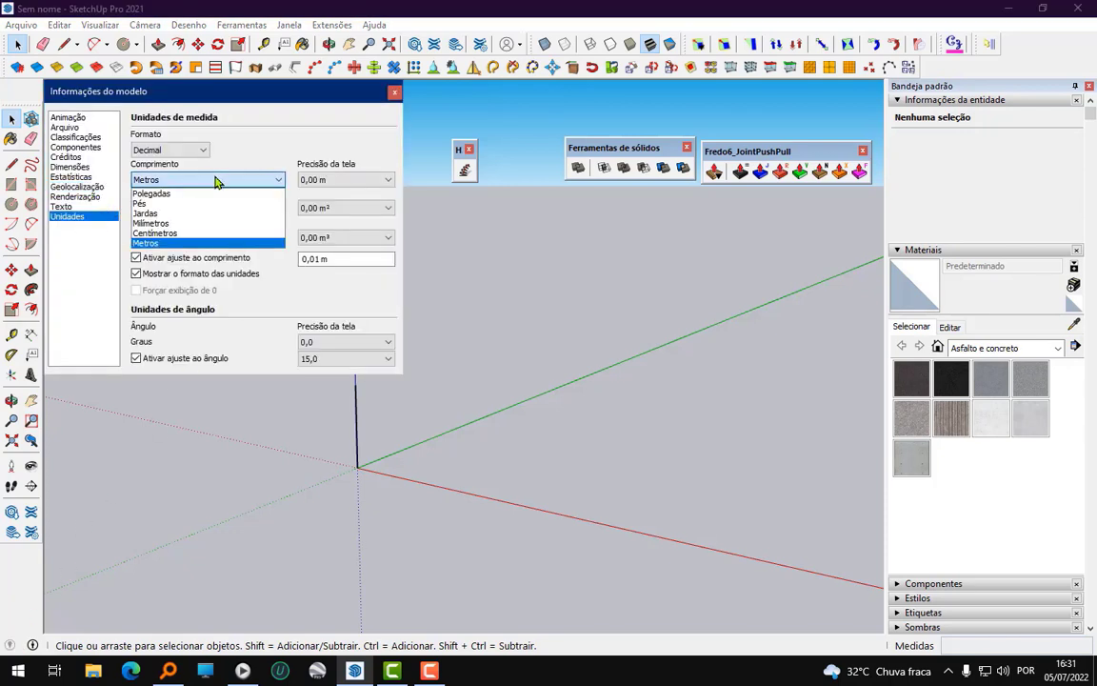
left_click(150, 223)
left_click(395, 91)
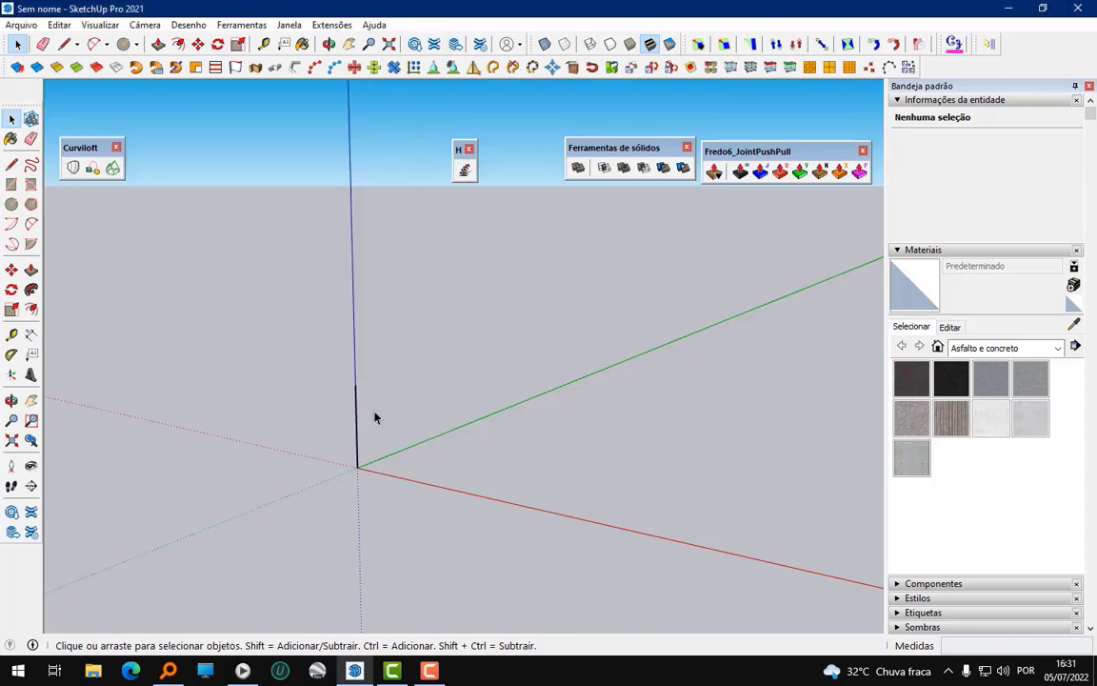
middle_click_drag(373, 416, 455, 514)
- Wrap a helix around the vertical edge: radius 100 mm, 12 laps, 48 sections per lap
left_click(388, 419)
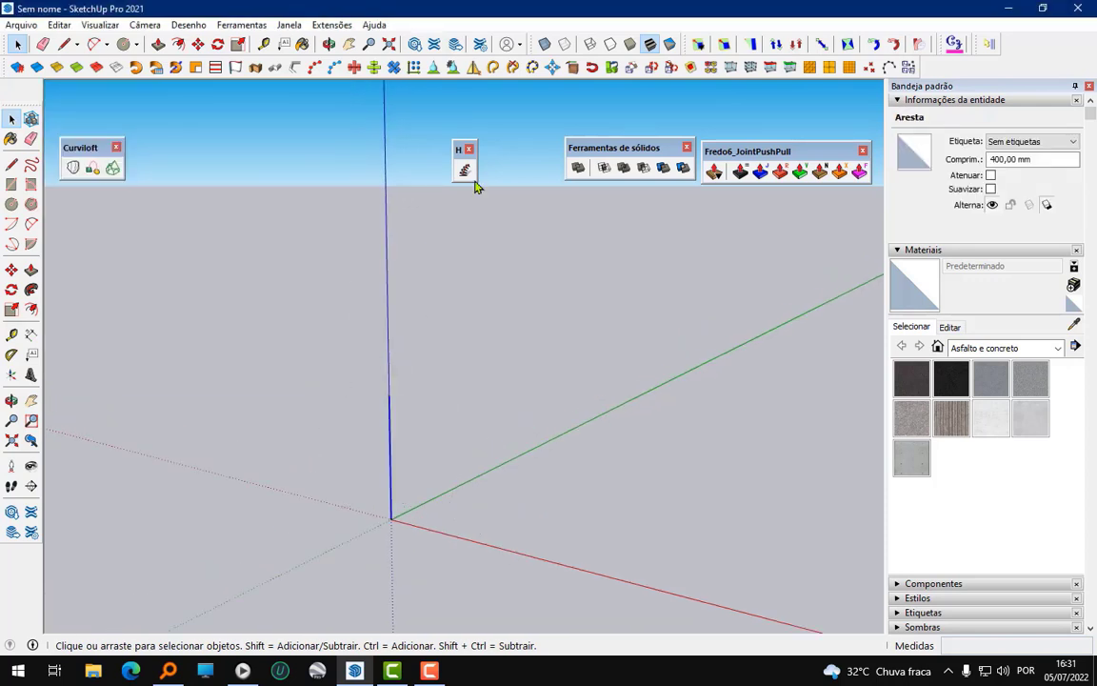
left_click(464, 169)
type("48")
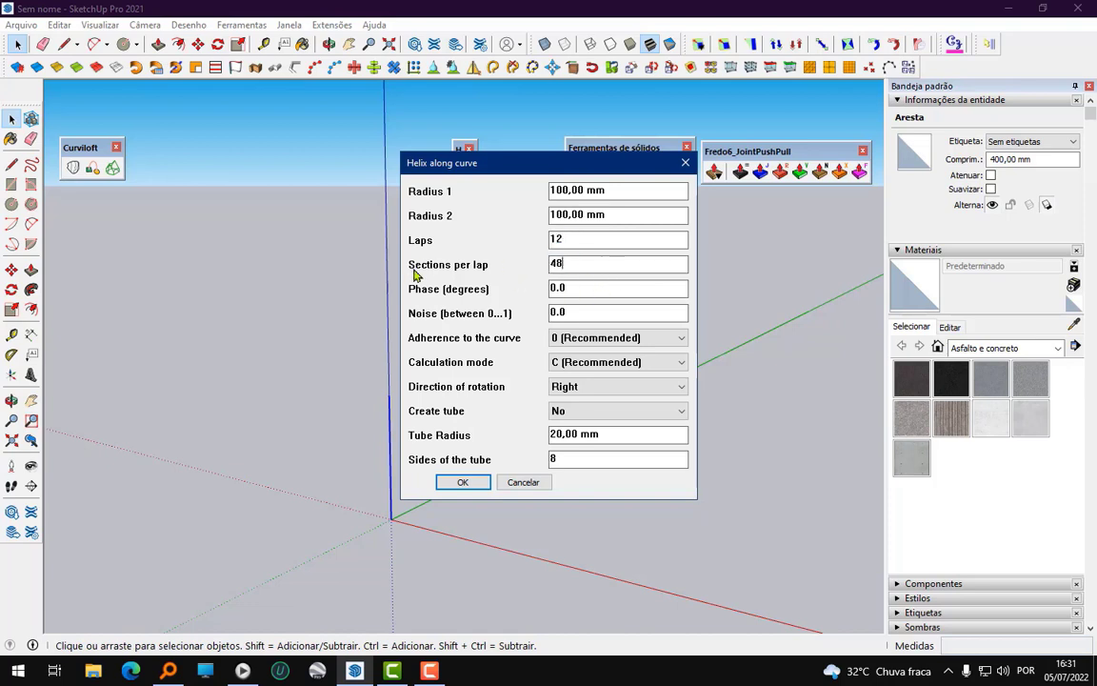
left_click(459, 483)
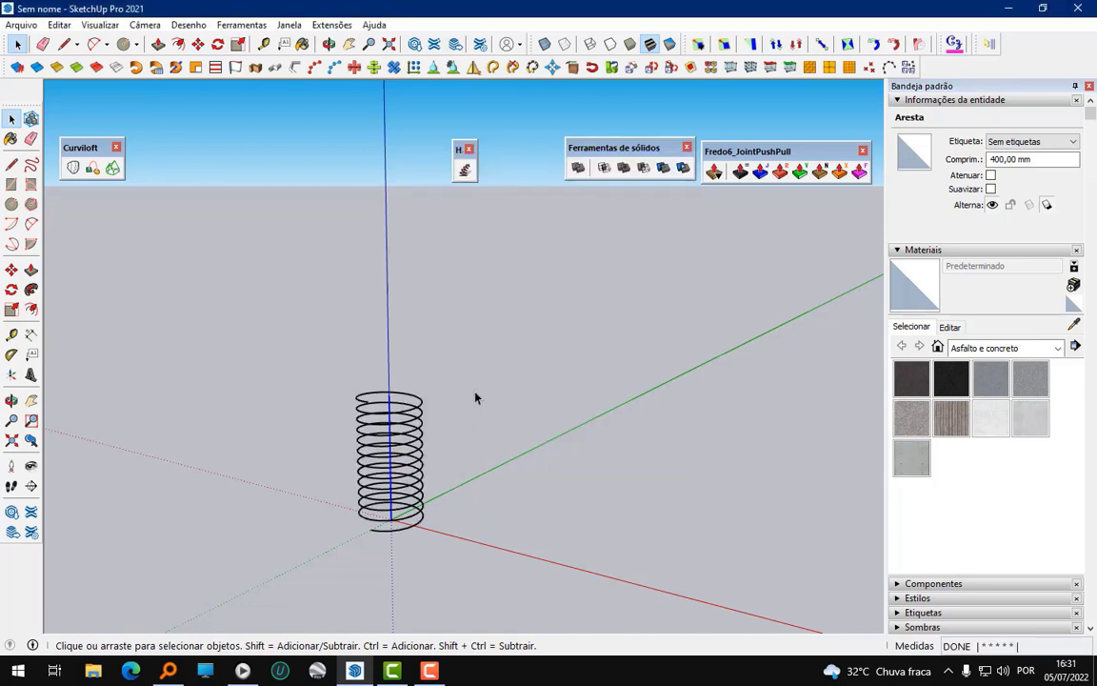
scroll(400, 386, "up", 2)
scroll(378, 384, "up", 2)
scroll(400, 371, "down", 2)
scroll(448, 311, "up", 2)
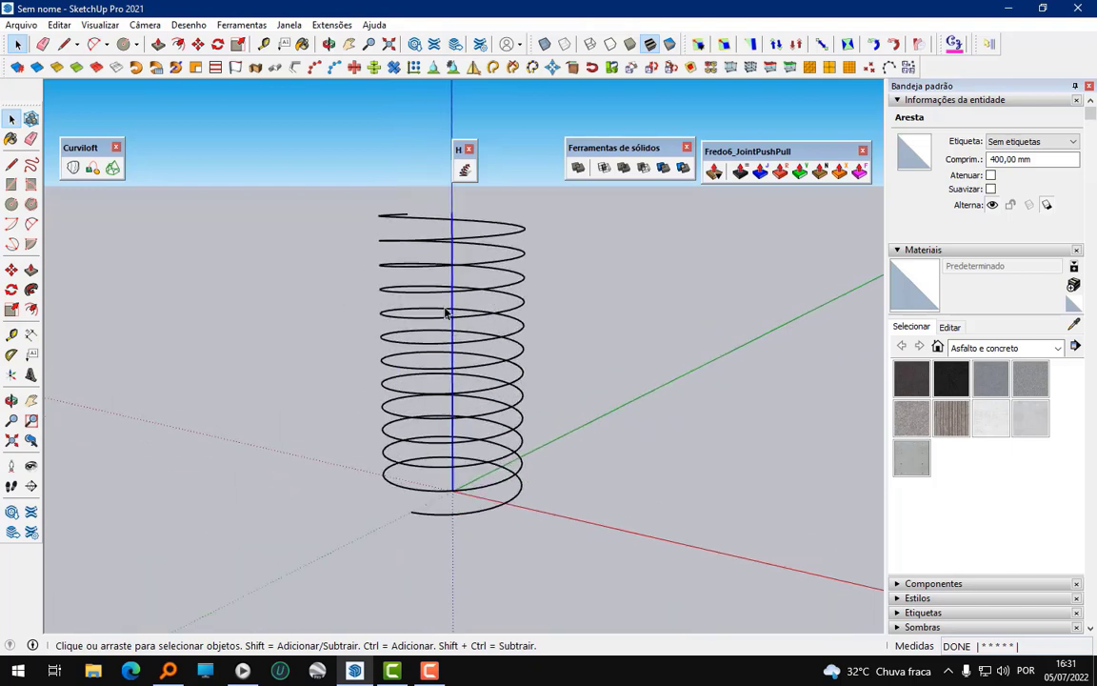
middle_click_drag(447, 312, 446, 429)
- Draw a 98 mm-radius circle centred on the origin just inside the helix
left_click(123, 44)
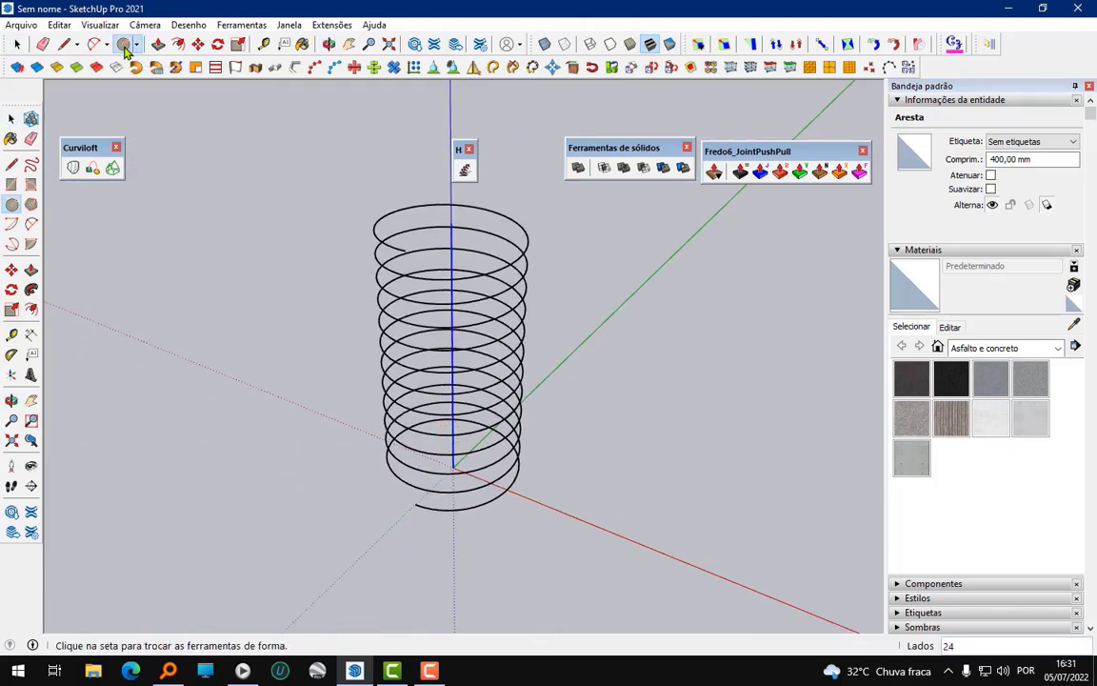
scroll(421, 503, "up", 2)
scroll(458, 472, "up", 2)
scroll(486, 447, "up", 2)
mouse_move(497, 433)
middle_mouse_down()
mouse_move(497, 490)
mouse_move(507, 426)
middle_mouse_up()
left_click(502, 419)
scroll(383, 570, "up", 2)
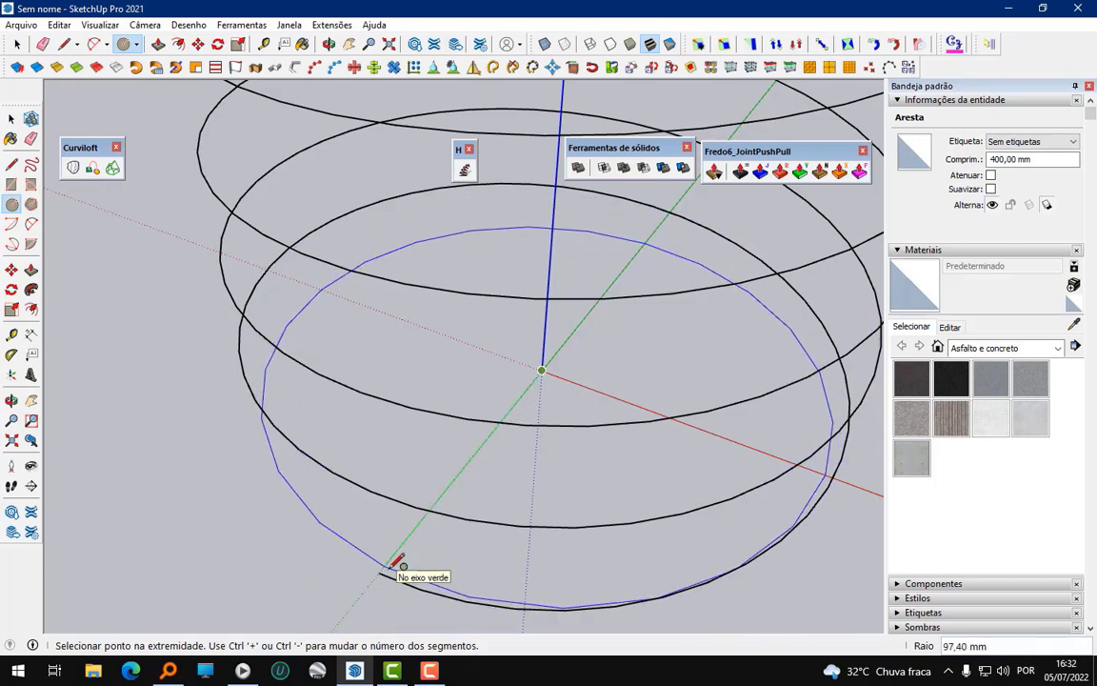
left_click(392, 564)
scroll(419, 500, "down", 2)
- Change the base circle's segment count from 24 to 48 in Entity Info
key("space")
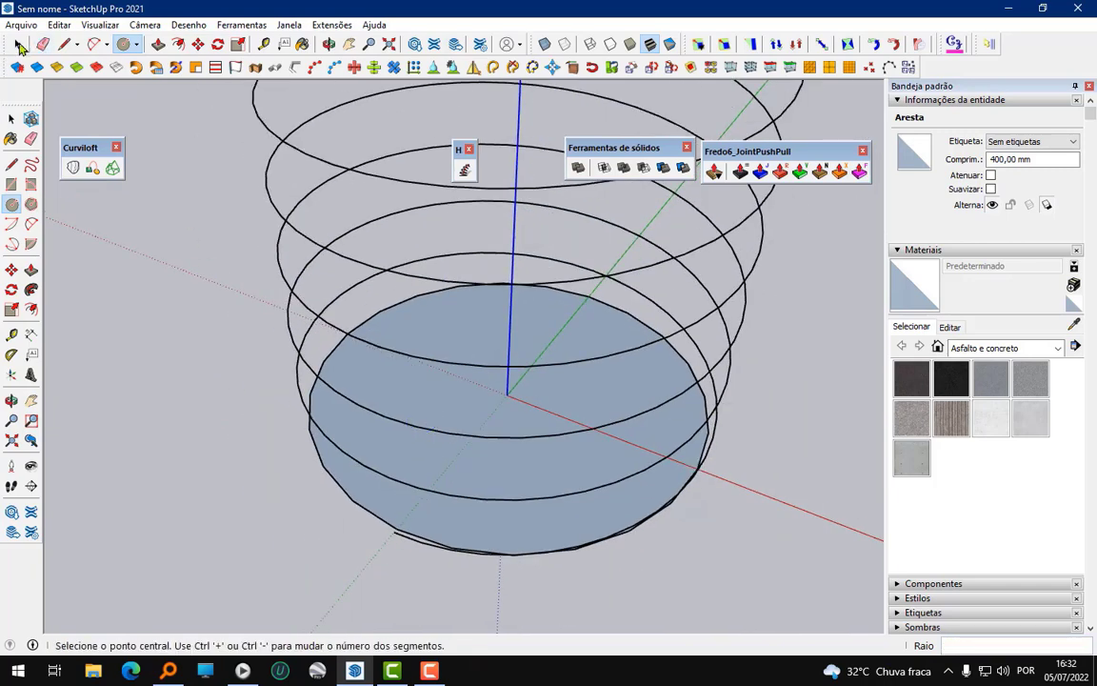
left_click(337, 491)
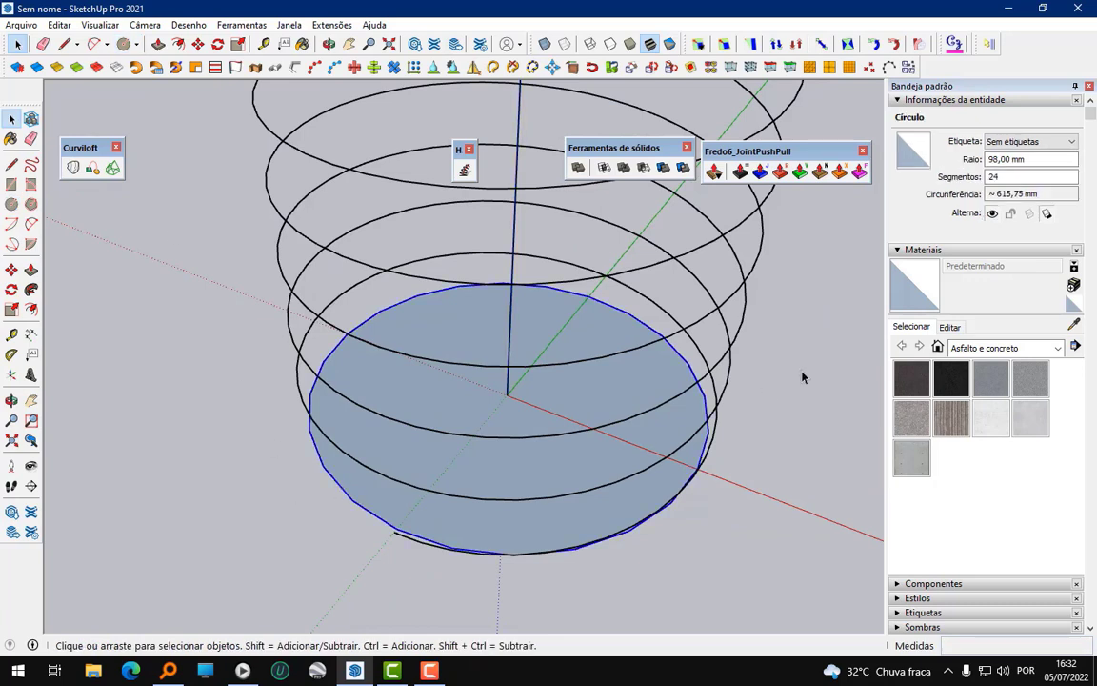
left_click_drag(1005, 177, 974, 178)
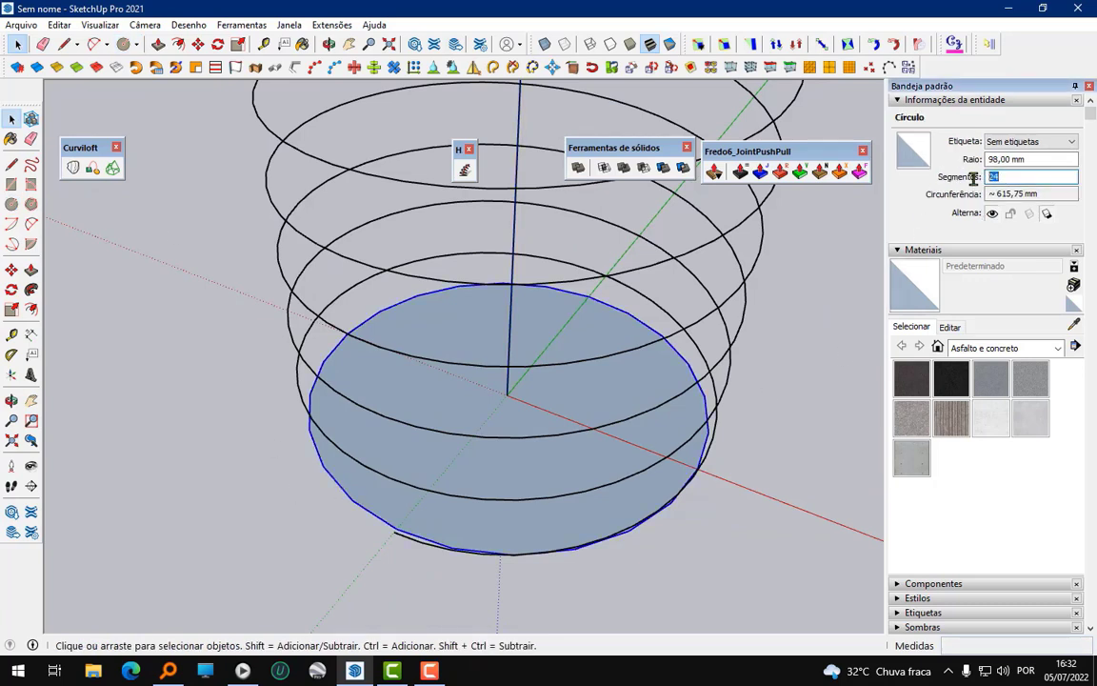
type("48")
key("Return")
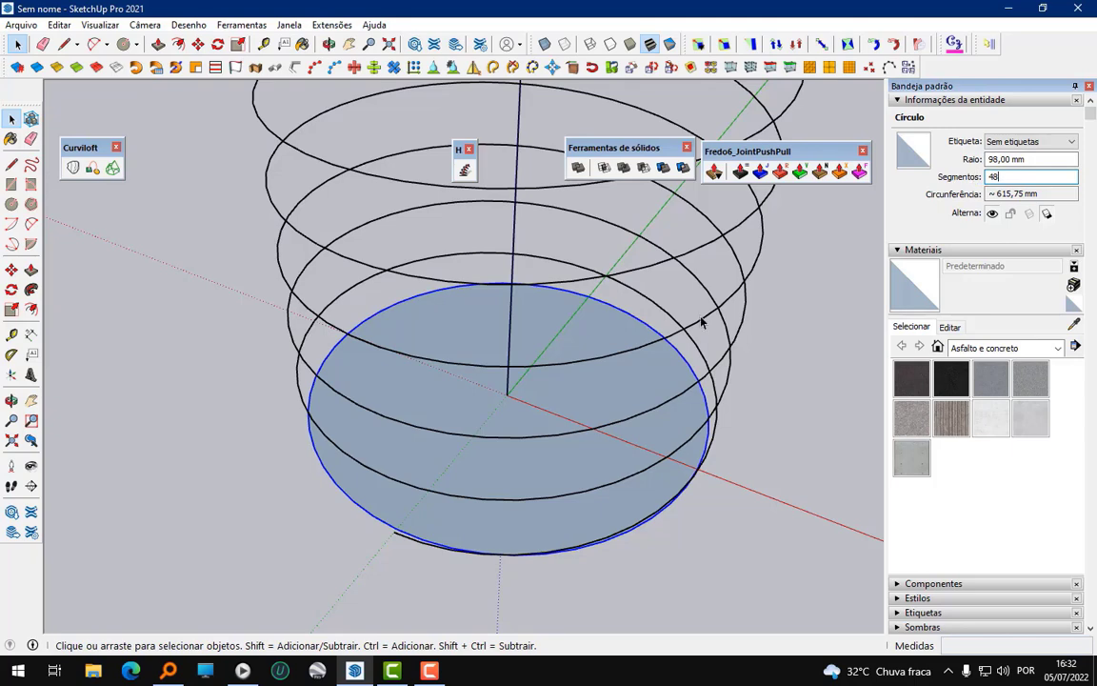
scroll(532, 424, "up", 2)
scroll(399, 228, "up", 2)
- Push/Pull the circle face upward into a cylinder inside the helix
left_click(158, 44)
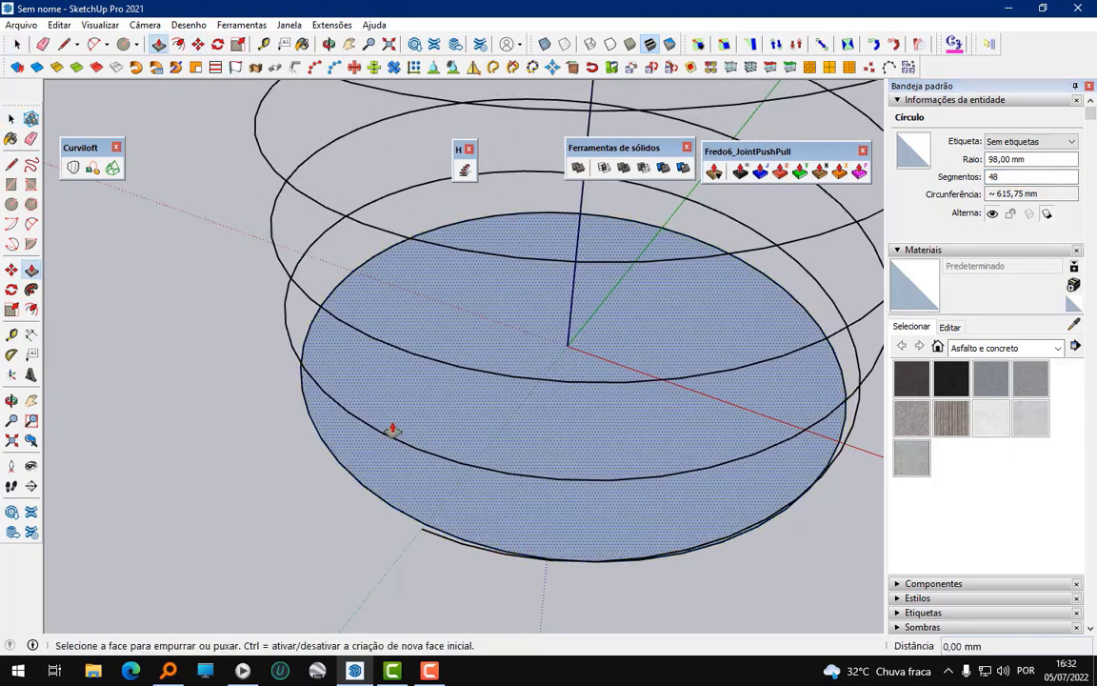
left_click(391, 431)
scroll(412, 470, "down", 3)
scroll(411, 471, "down", 3)
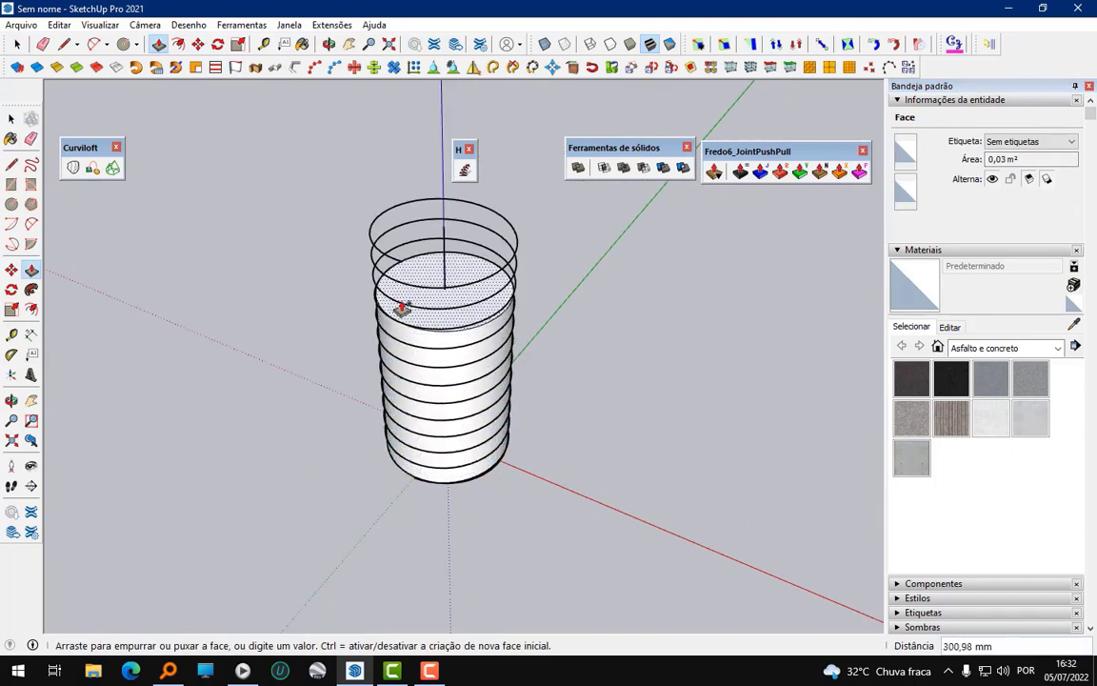
scroll(465, 385, "down", 3)
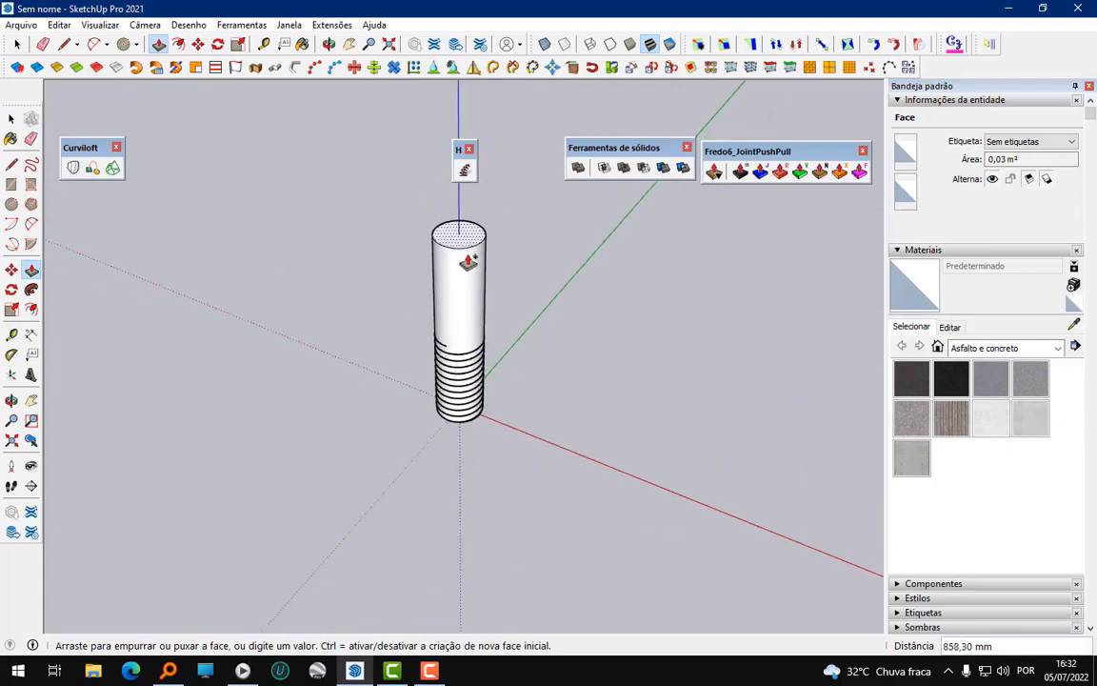
left_click(468, 287)
- Group the cylinder and helix together as one solid threaded group
left_click(21, 44)
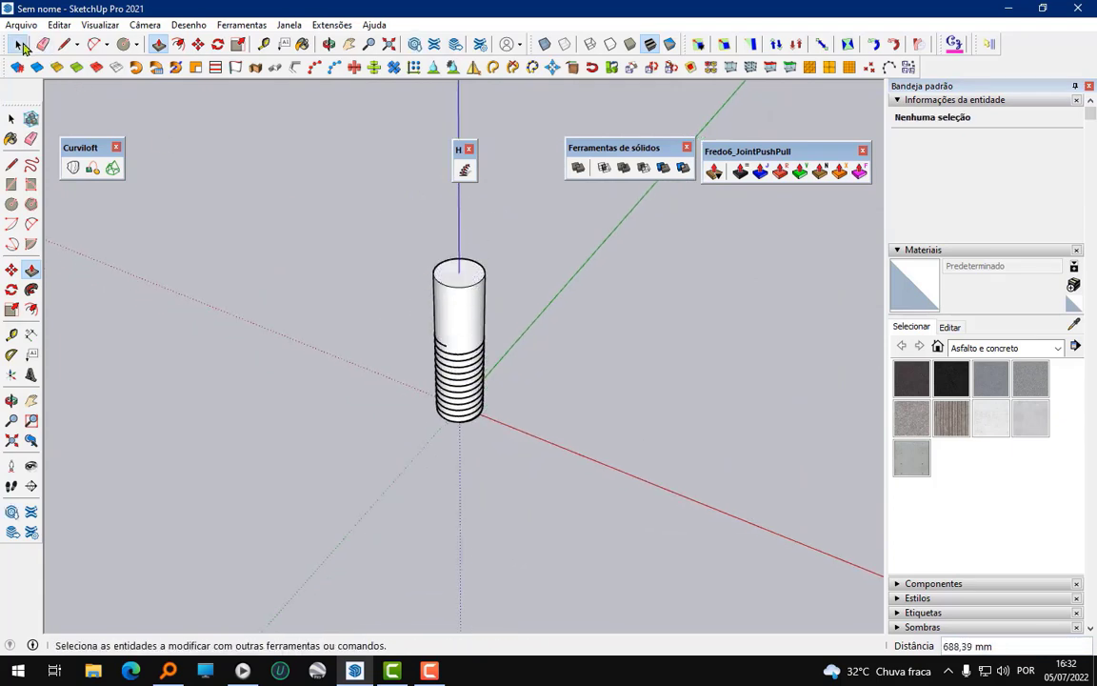
left_click(21, 45)
scroll(368, 289, "up", 2)
scroll(400, 266, "up", 2)
scroll(428, 243, "down", 3)
left_click(424, 251)
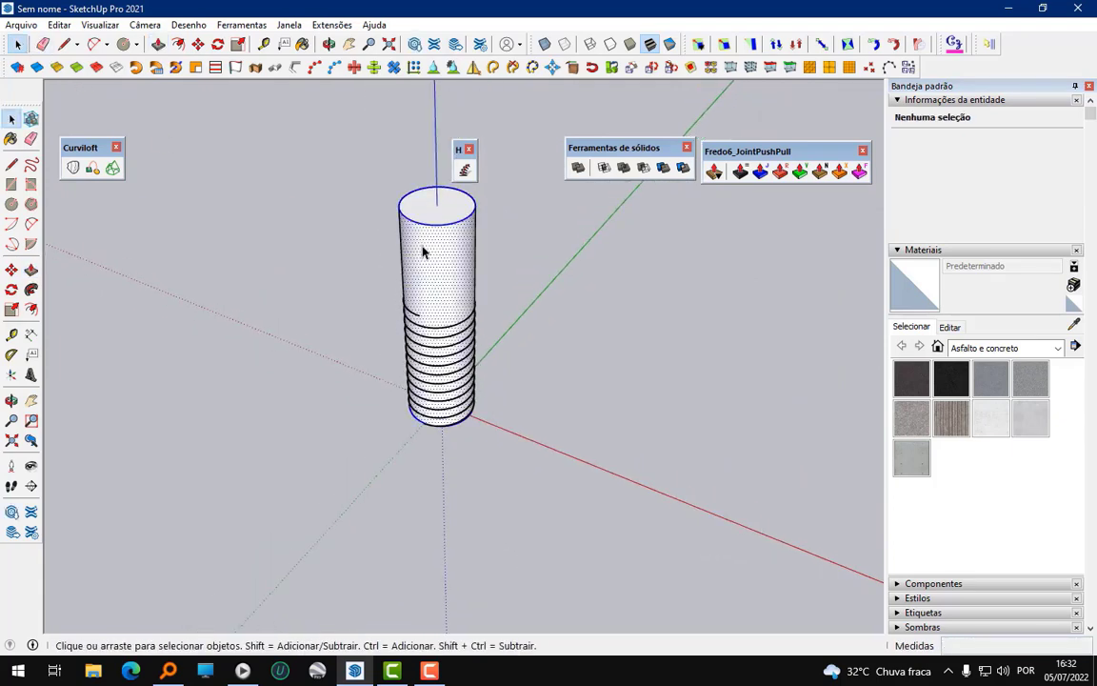
triple_click(424, 251)
right_click(424, 252)
left_click(490, 345)
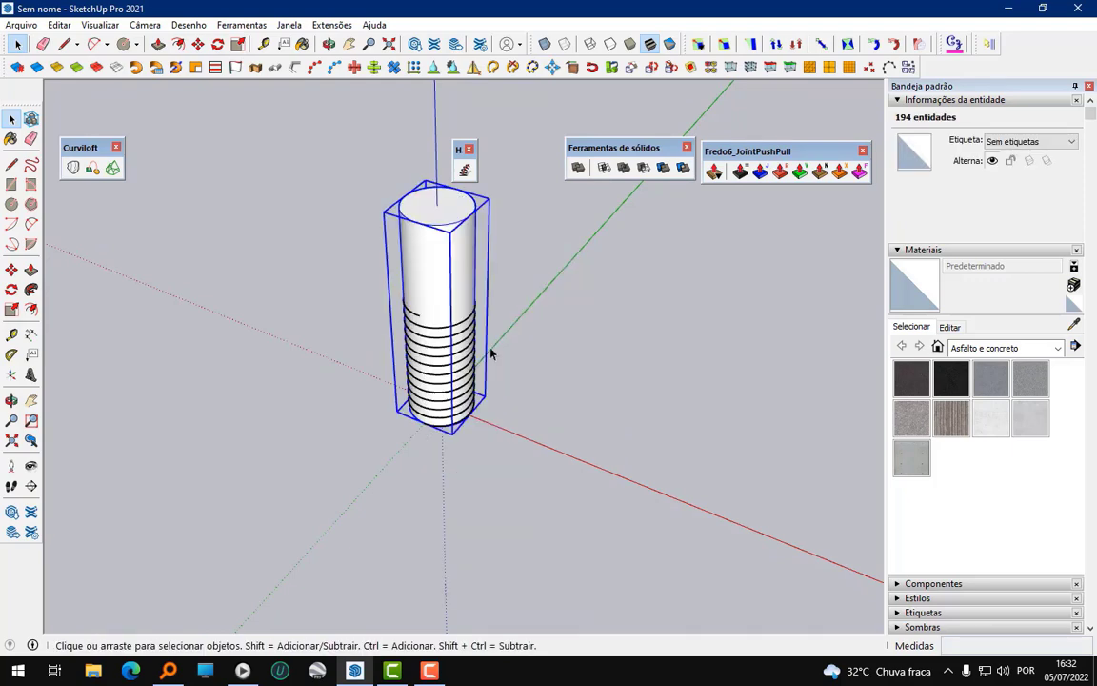
scroll(443, 221, "up", 2)
left_click(509, 245)
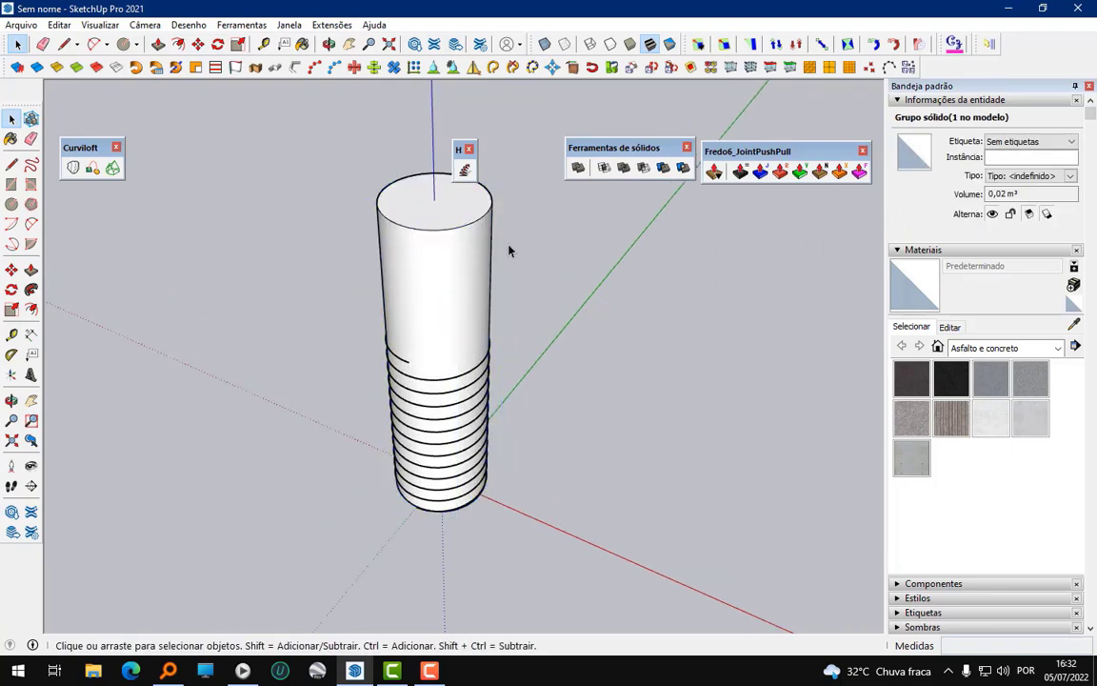
left_click(411, 220)
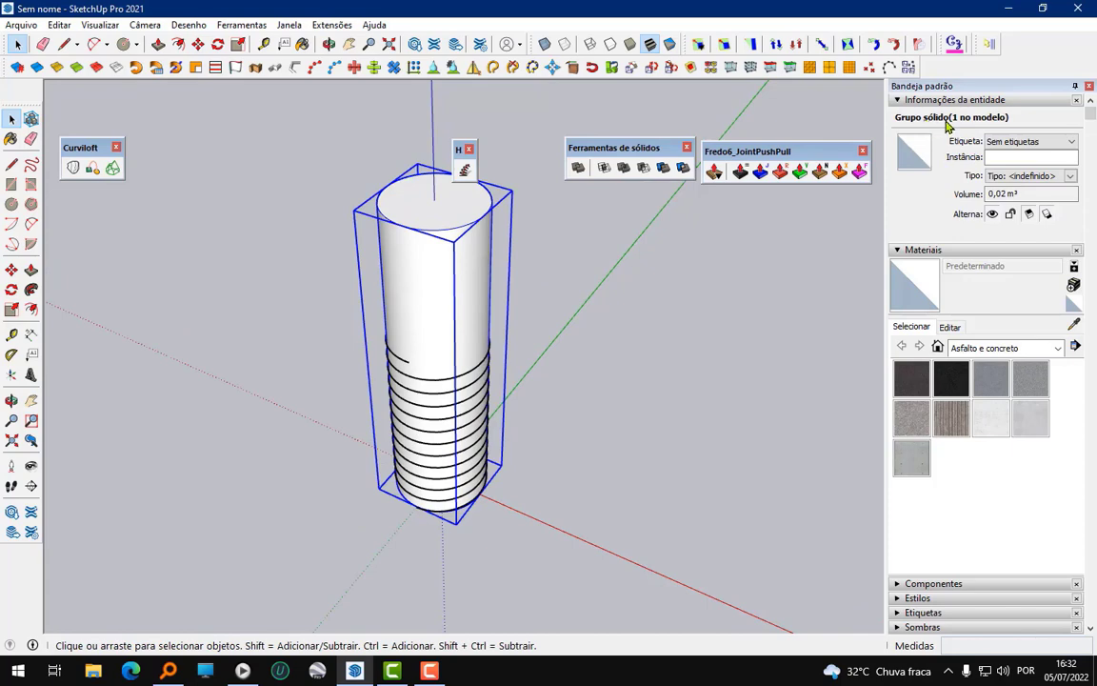
scroll(443, 387, "up", 2)
middle_click_drag(443, 387, 499, 282)
scroll(465, 237, "up", 2)
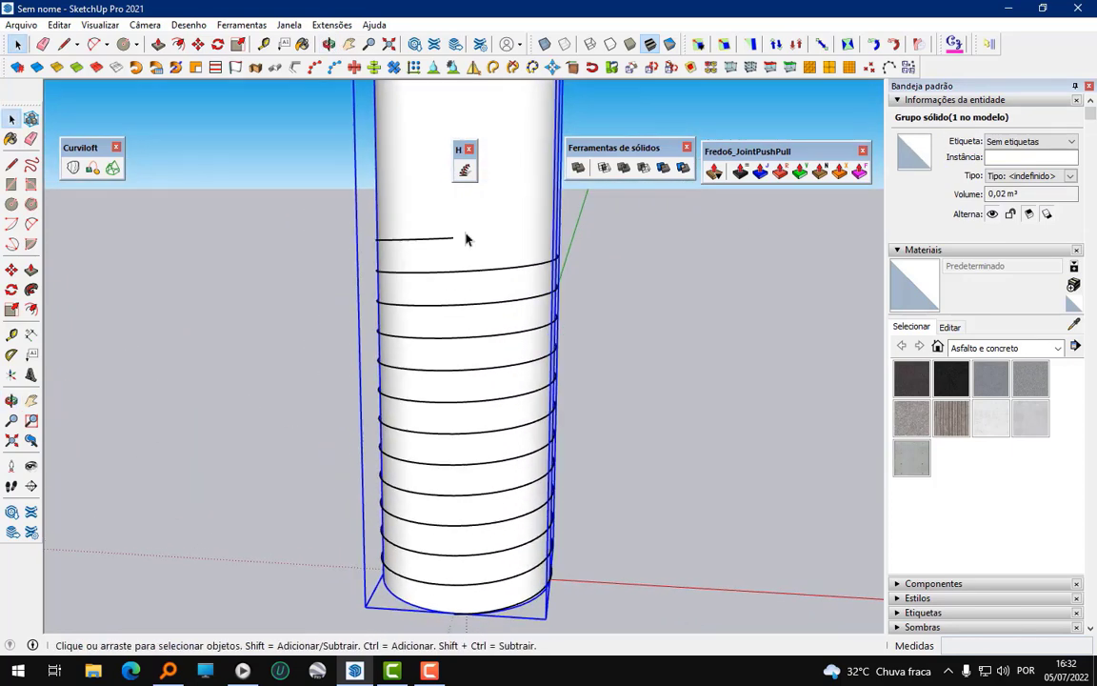
scroll(470, 263, "up", 2)
scroll(404, 214, "up", 2)
scroll(414, 225, "up", 2)
scroll(419, 226, "up", 2)
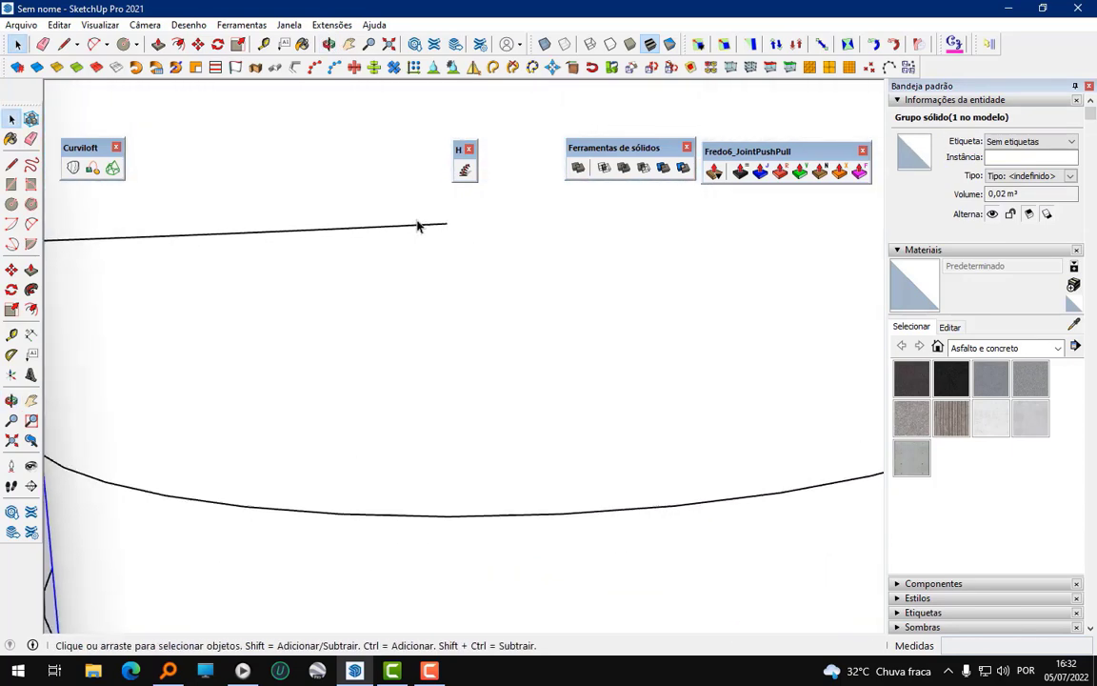
- Restore the previous camera view and open the threaded cylinder group for editing
left_click(146, 26)
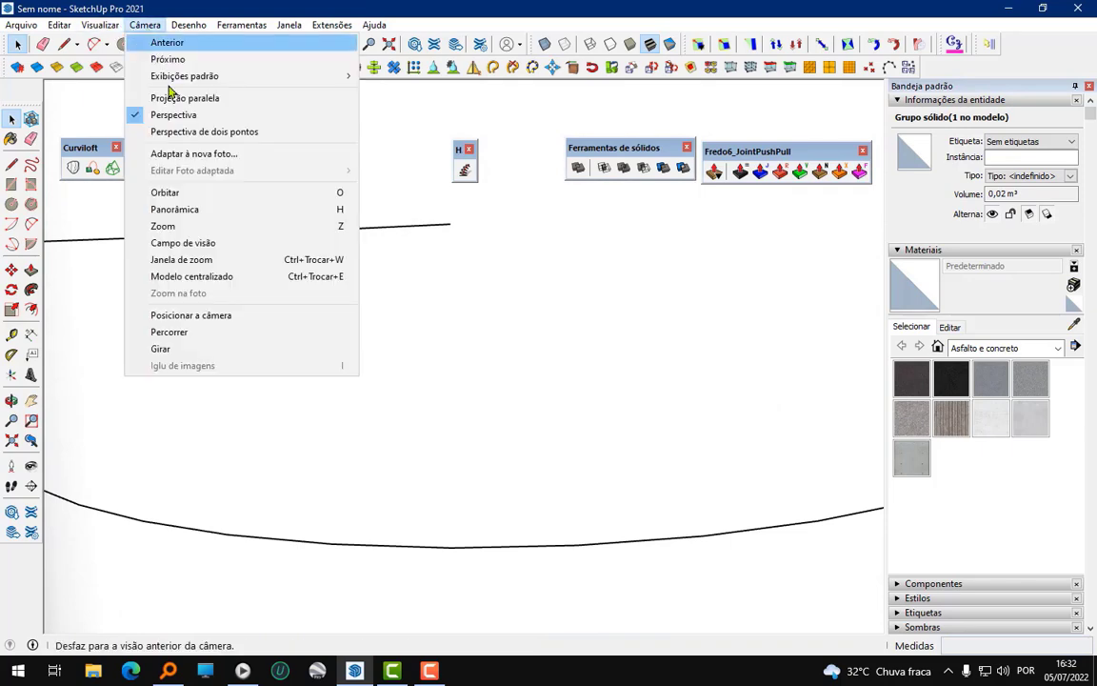
left_click(164, 39)
scroll(476, 271, "up", 2)
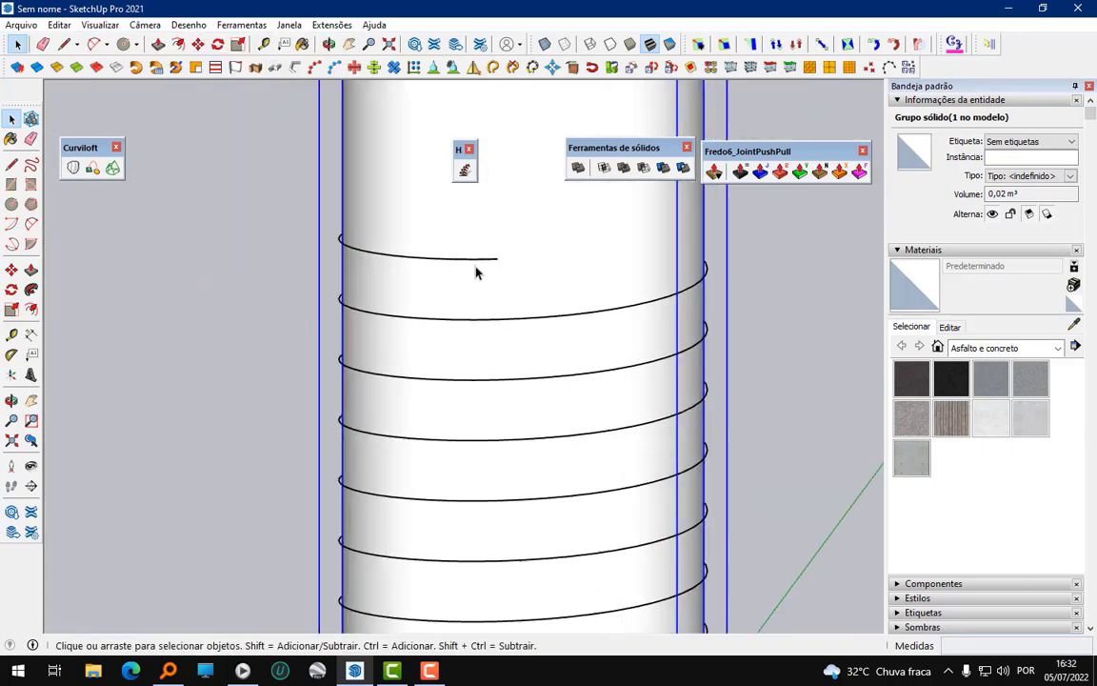
scroll(510, 269, "up", 2)
scroll(511, 268, "up", 3)
left_click(511, 253)
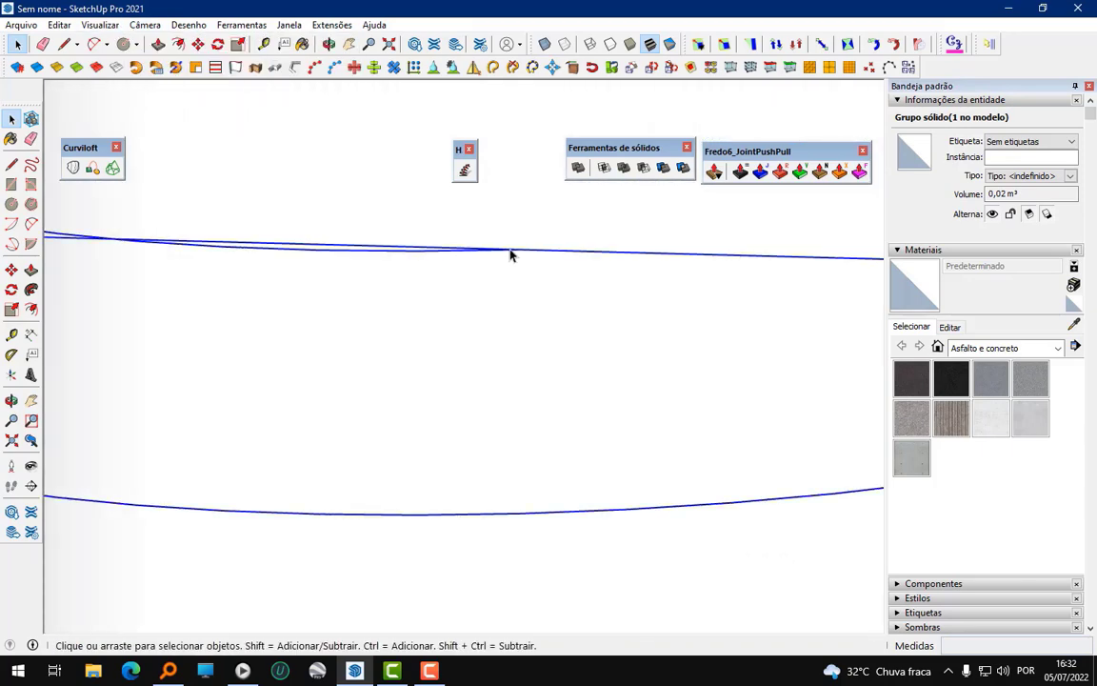
double_click(511, 253)
- Explode the upper curve into 576 separate edges and select both curves' edges
right_click(511, 256)
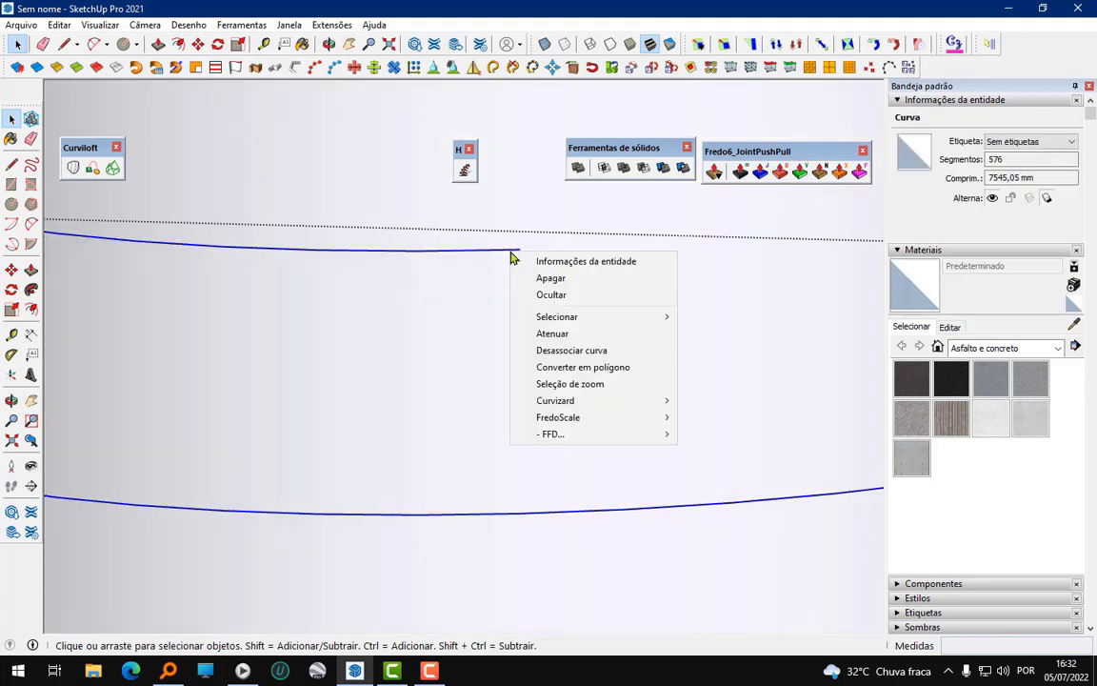
left_click(578, 350)
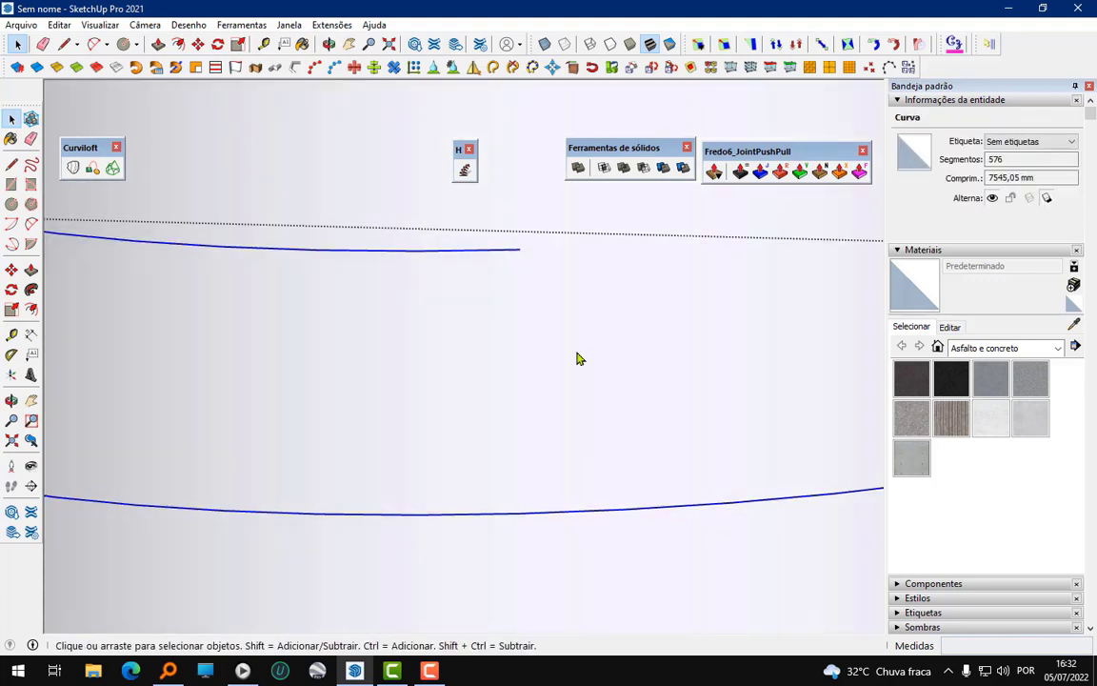
left_click(503, 251)
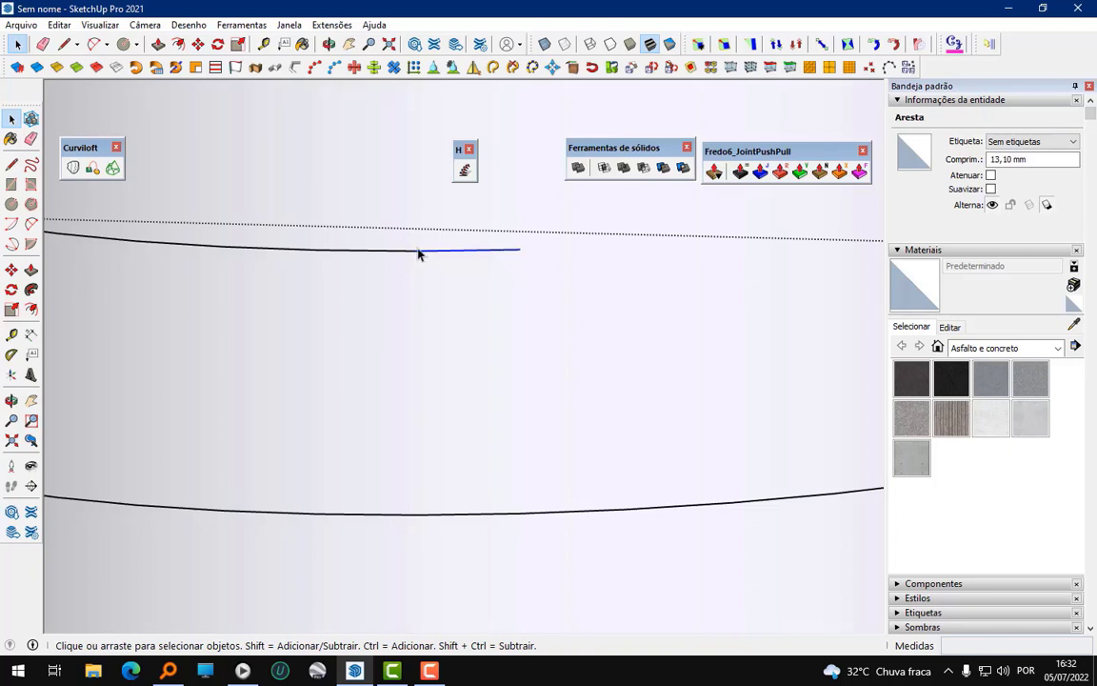
triple_click(467, 251)
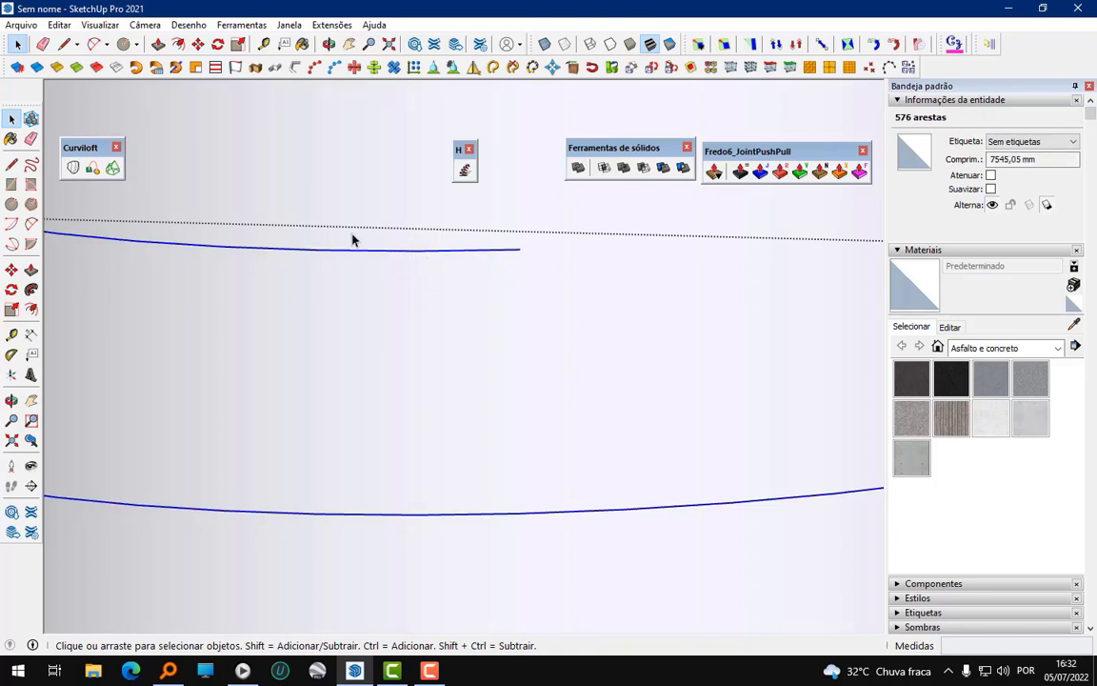
scroll(406, 237, "up", 1)
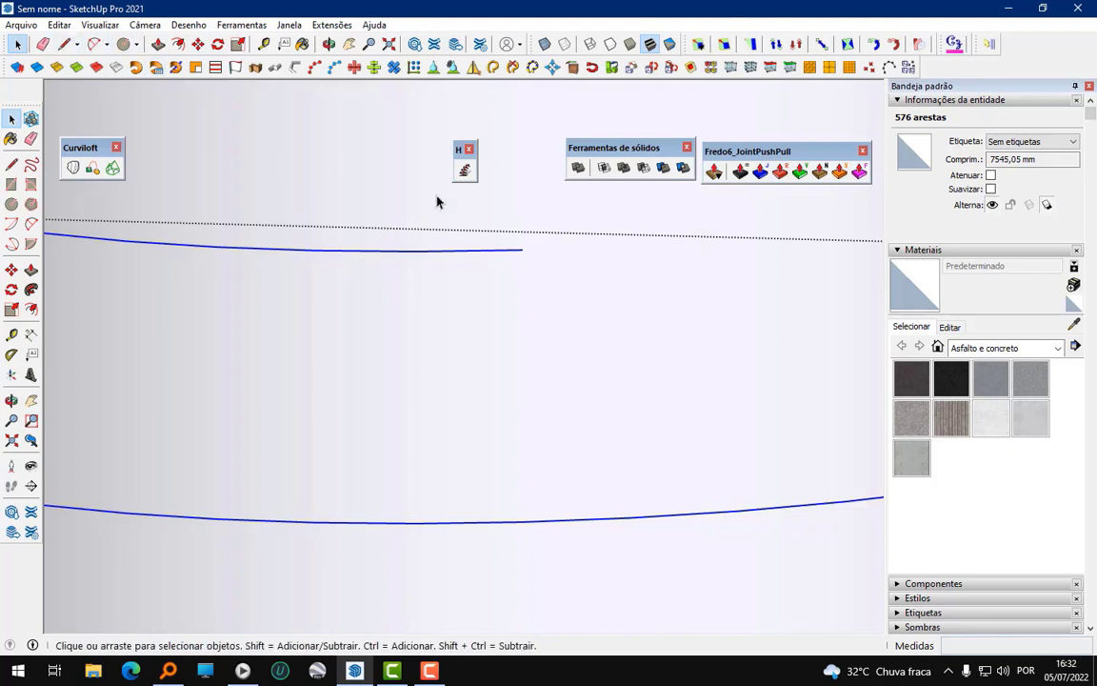
- Extrude the selected edges by vector down to the lower curve, forming a spiral band of faces
left_click(237, 68)
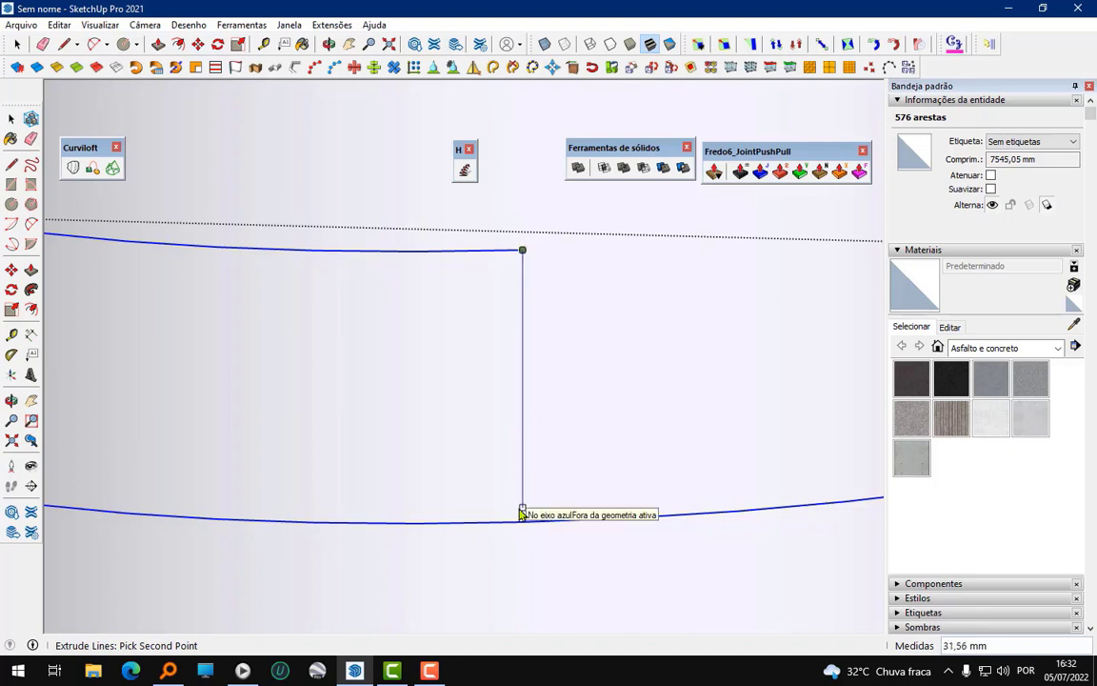
left_click(522, 514)
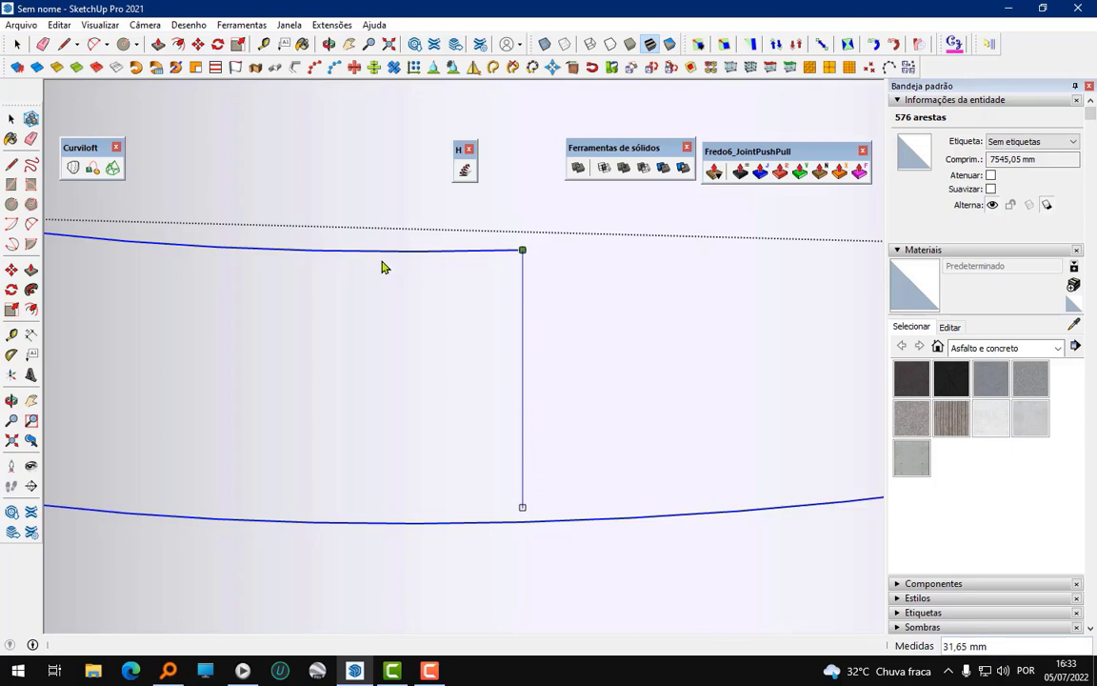
scroll(485, 228, "down", 6)
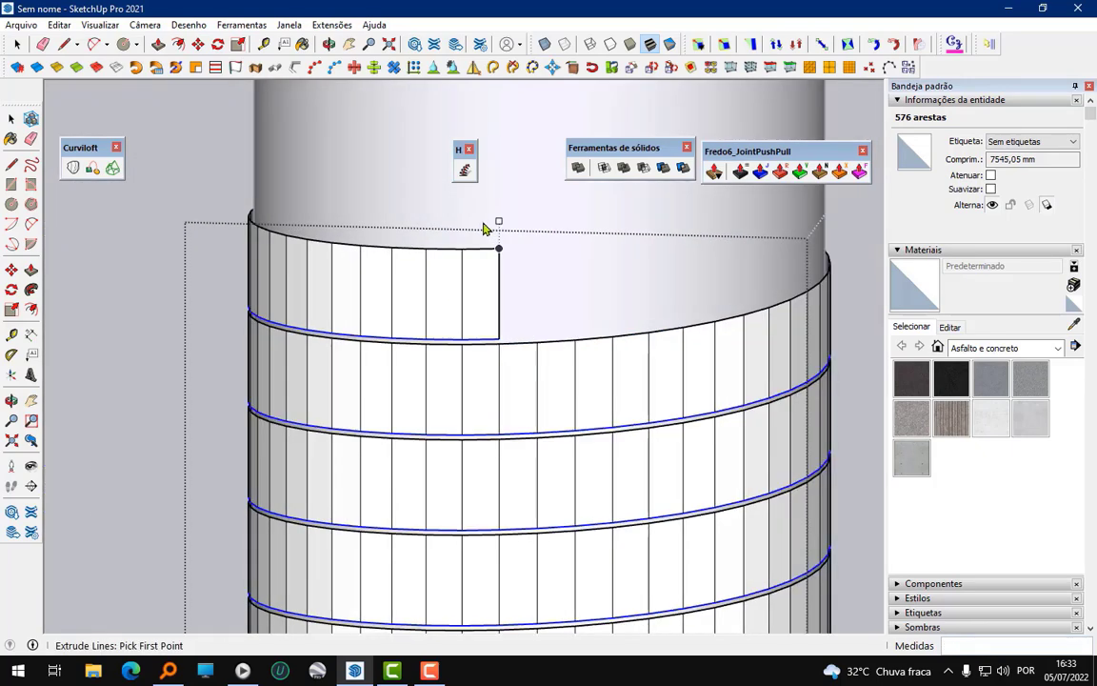
scroll(485, 228, "up", 1)
- Switch the camera to Perspective and select one of the new panel faces
left_click(99, 24)
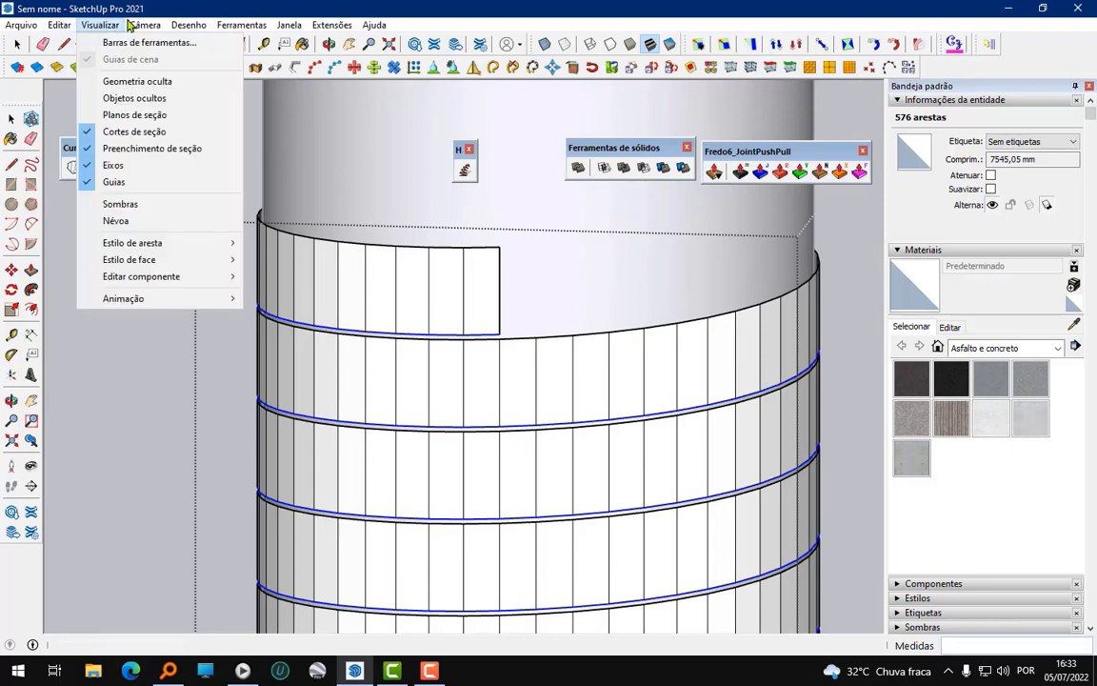
left_click(176, 115)
left_click(19, 45)
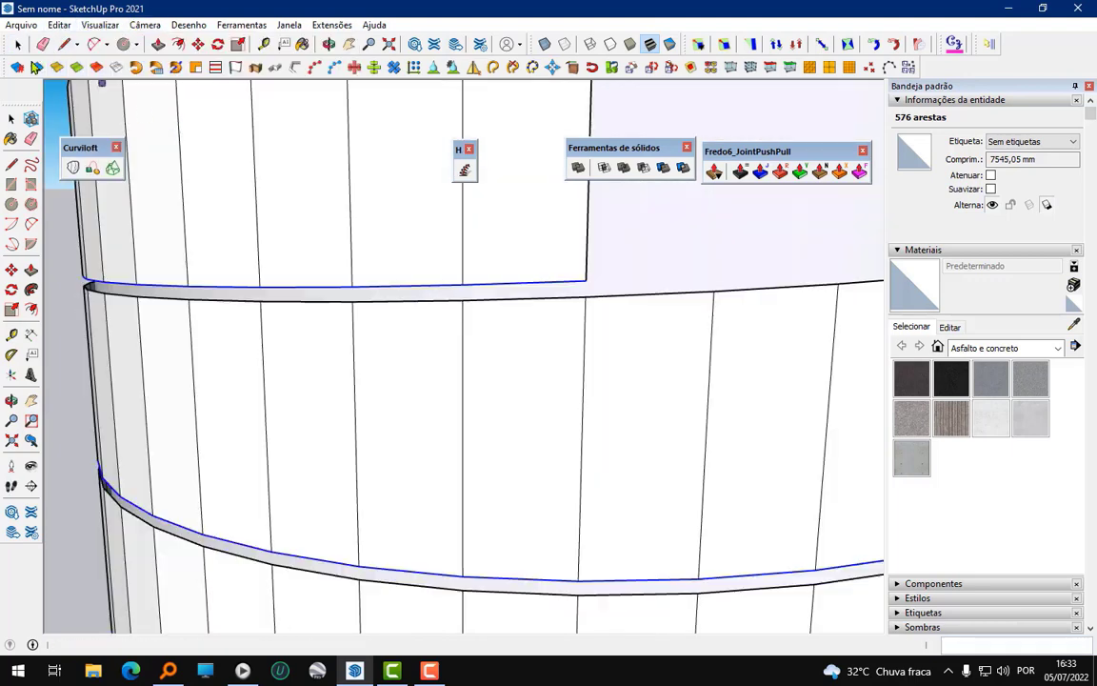
scroll(421, 514, "down", 3)
scroll(429, 381, "down", 2)
left_click(428, 382)
- Smooth the panel band's vertical edges with AMS Smooth into one continuous surface
triple_click(428, 382)
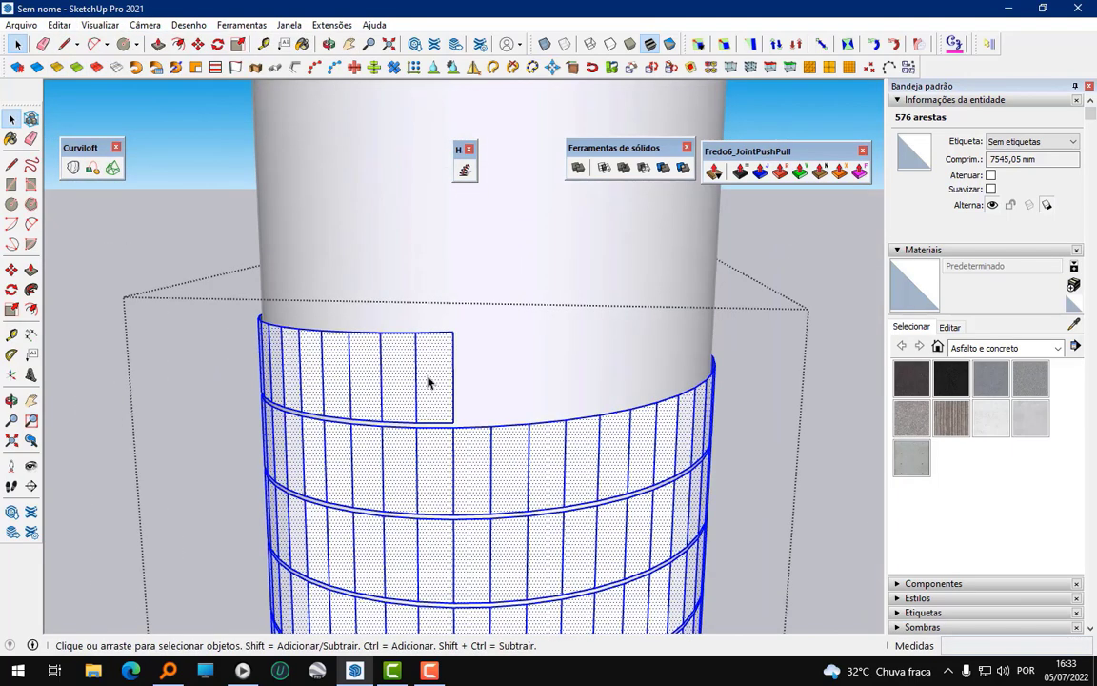
scroll(419, 372, "up", 2)
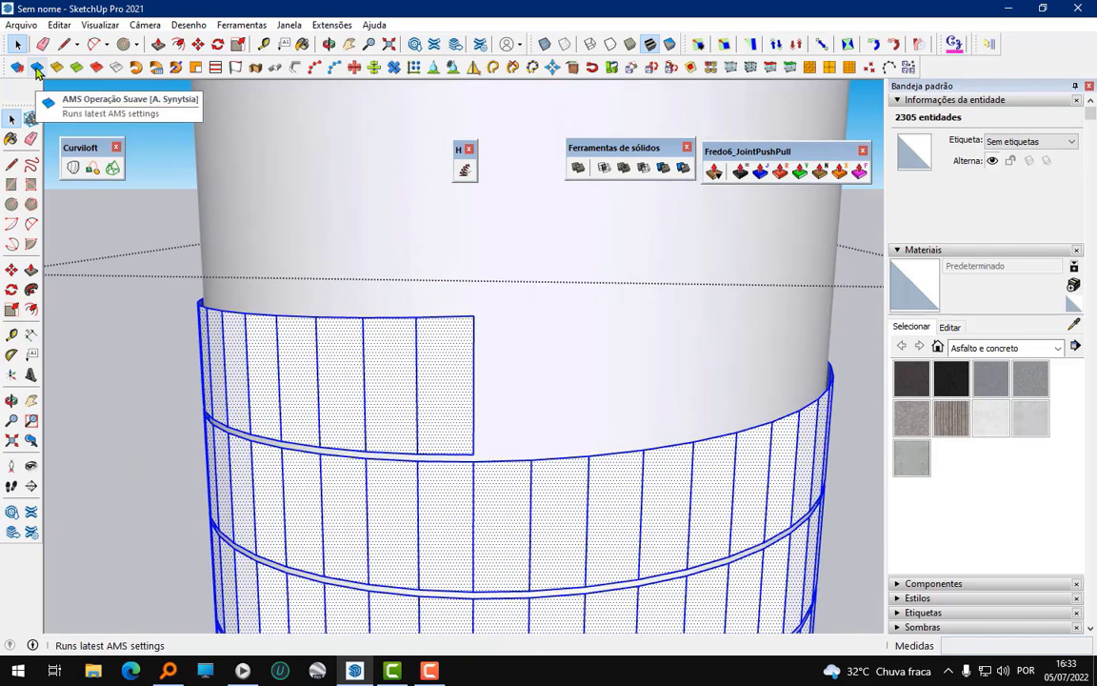
left_click(37, 67)
left_click(443, 350)
mouse_move(443, 351)
middle_mouse_down()
mouse_move(174, 385)
mouse_move(262, 385)
mouse_move(314, 362)
middle_mouse_up()
scroll(405, 334, "down", 2)
middle_click_drag(411, 375, 333, 171)
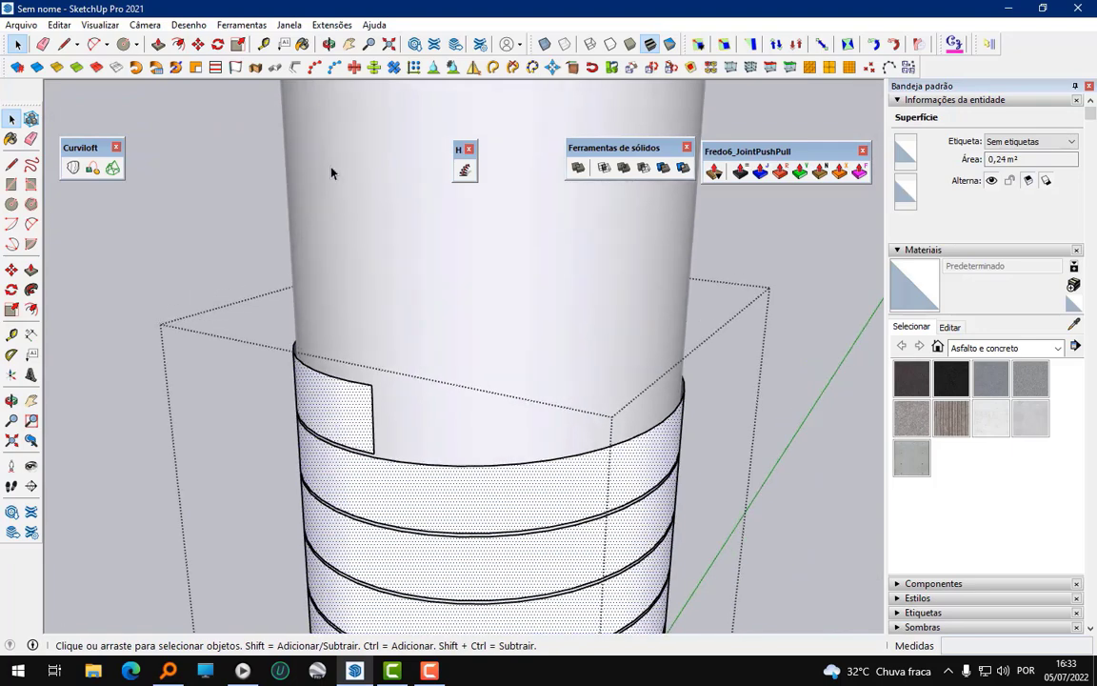
- Turn on X-ray mode so the model is see-through
left_click(544, 45)
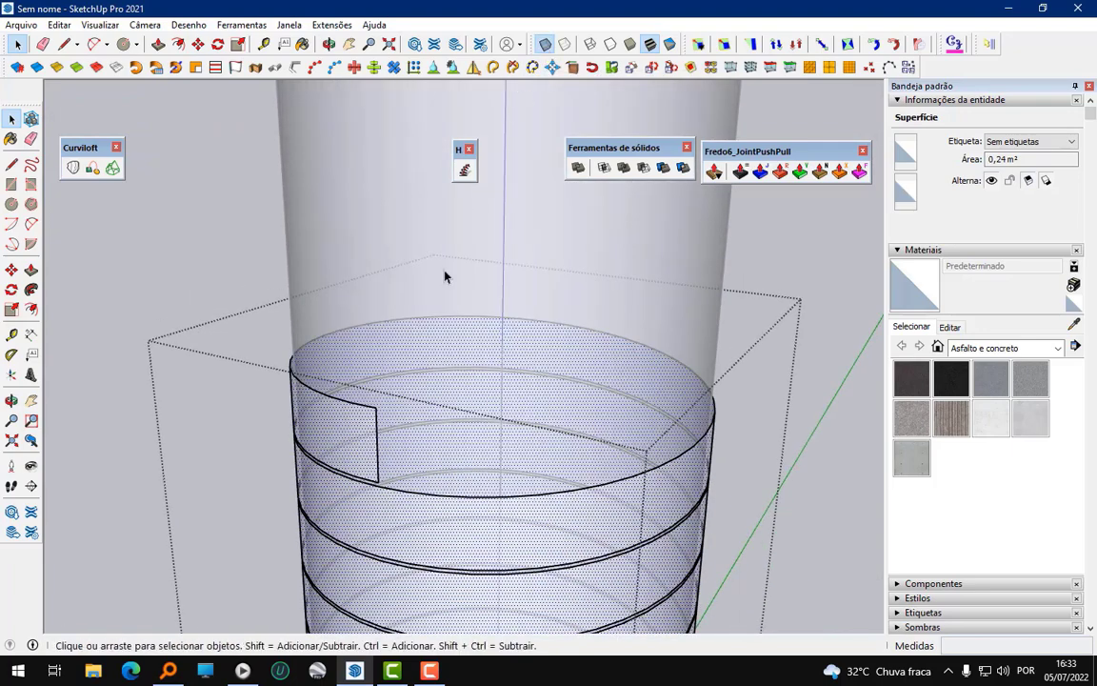
scroll(345, 447, "up", 2)
scroll(357, 439, "up", 2)
scroll(343, 234, "up", 1)
mouse_move(343, 233)
middle_mouse_down()
mouse_move(379, 318)
mouse_move(284, 237)
mouse_move(262, 288)
mouse_move(324, 264)
mouse_move(357, 231)
mouse_move(429, 214)
middle_mouse_up()
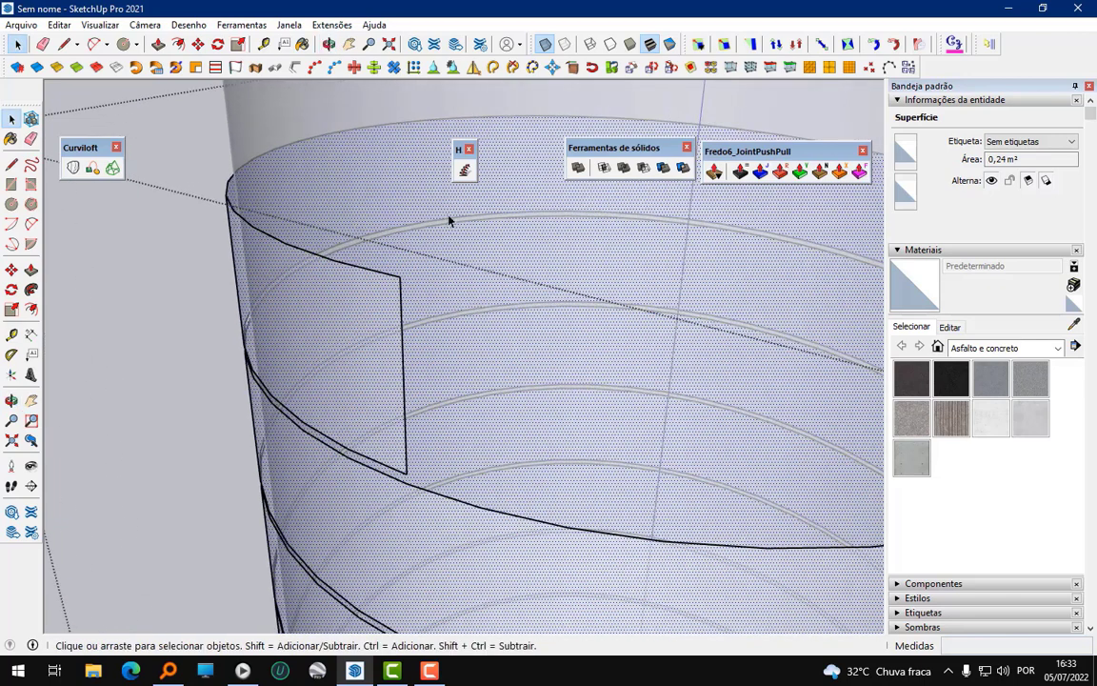
- Thicken the spiral band with Joint PushPull to about -21,60 mm offset
left_click(760, 173)
middle_click_drag(379, 299, 227, 153)
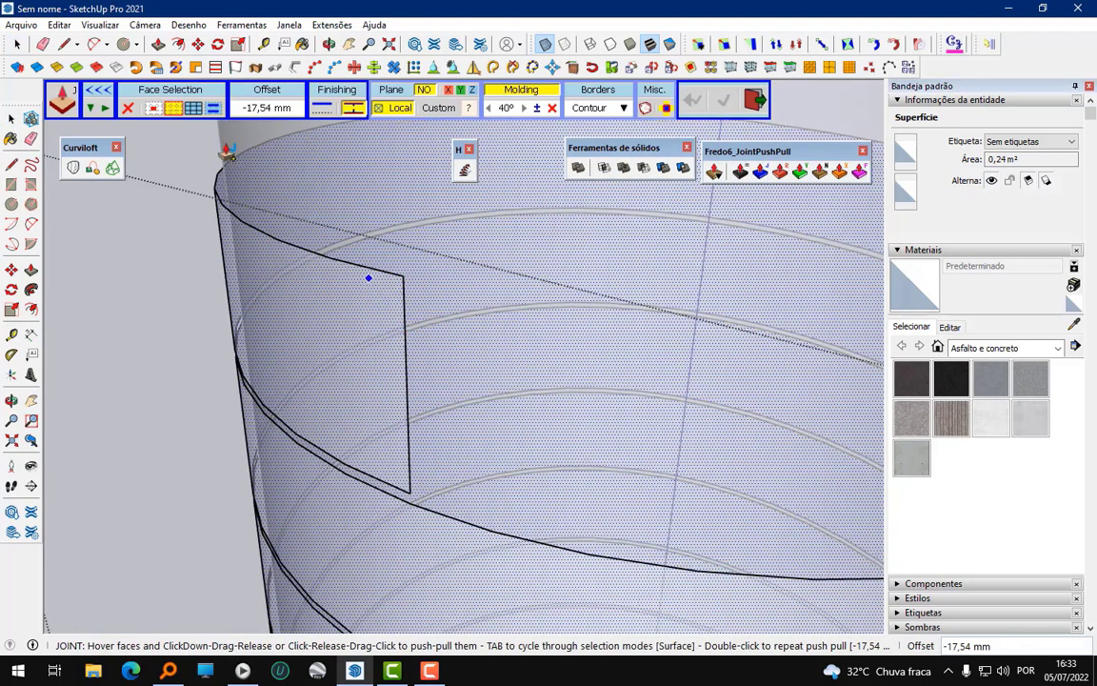
left_click(103, 90)
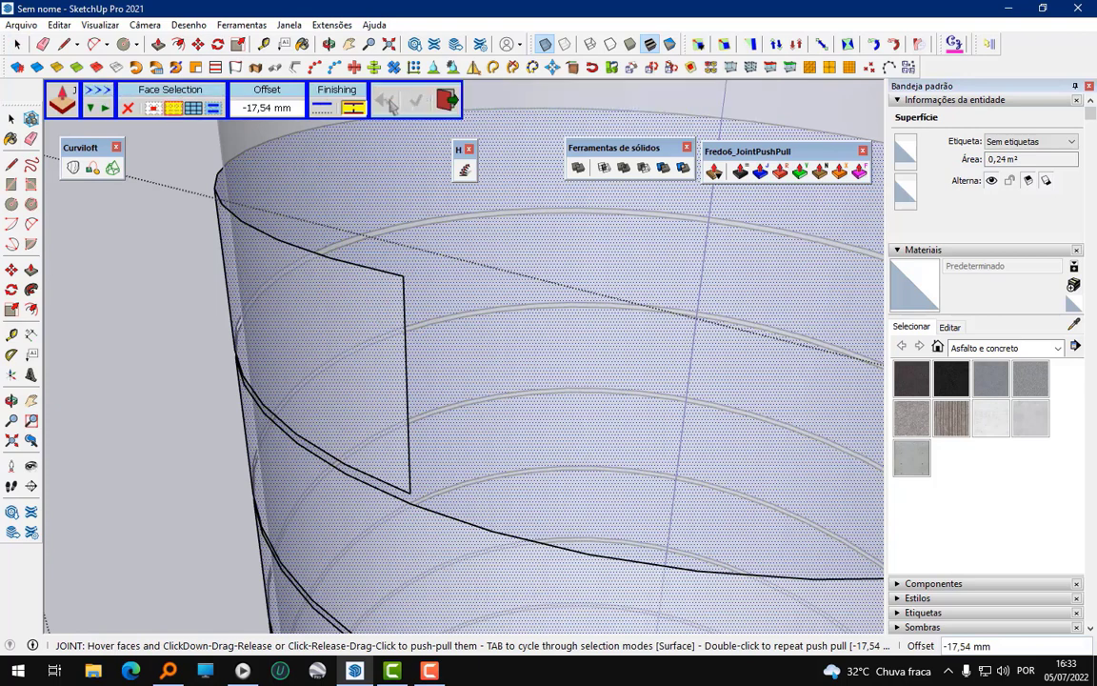
left_click(103, 93)
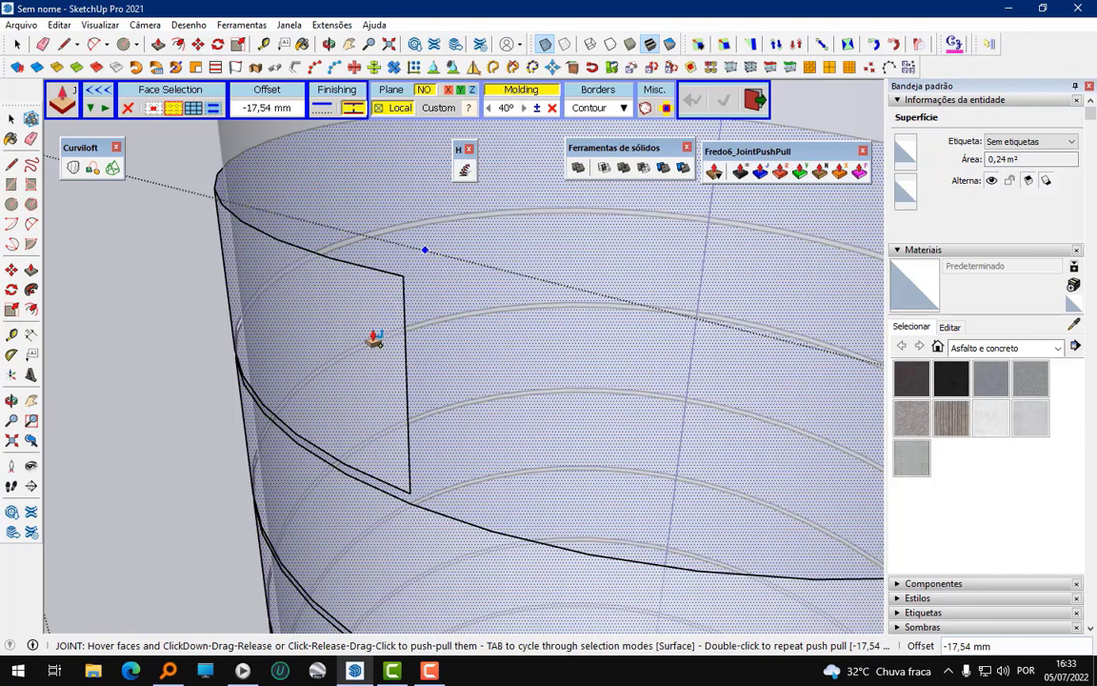
mouse_move(374, 340)
middle_mouse_down()
mouse_move(248, 360)
mouse_move(370, 315)
middle_mouse_up()
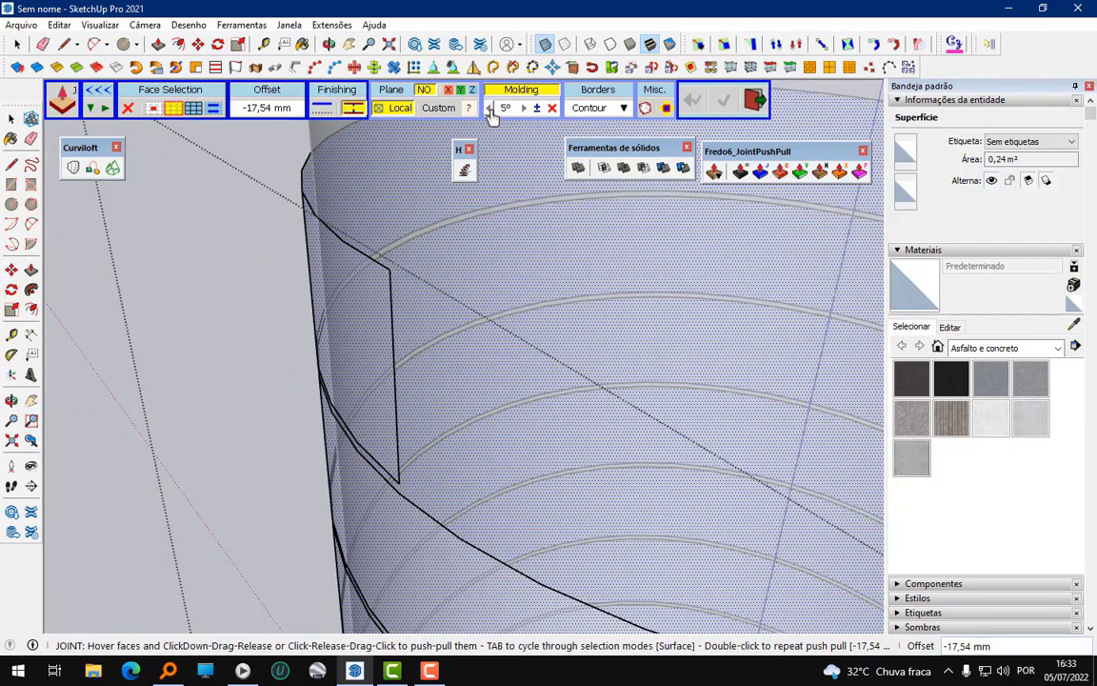
left_click(489, 109)
left_click_drag(359, 319, 475, 293)
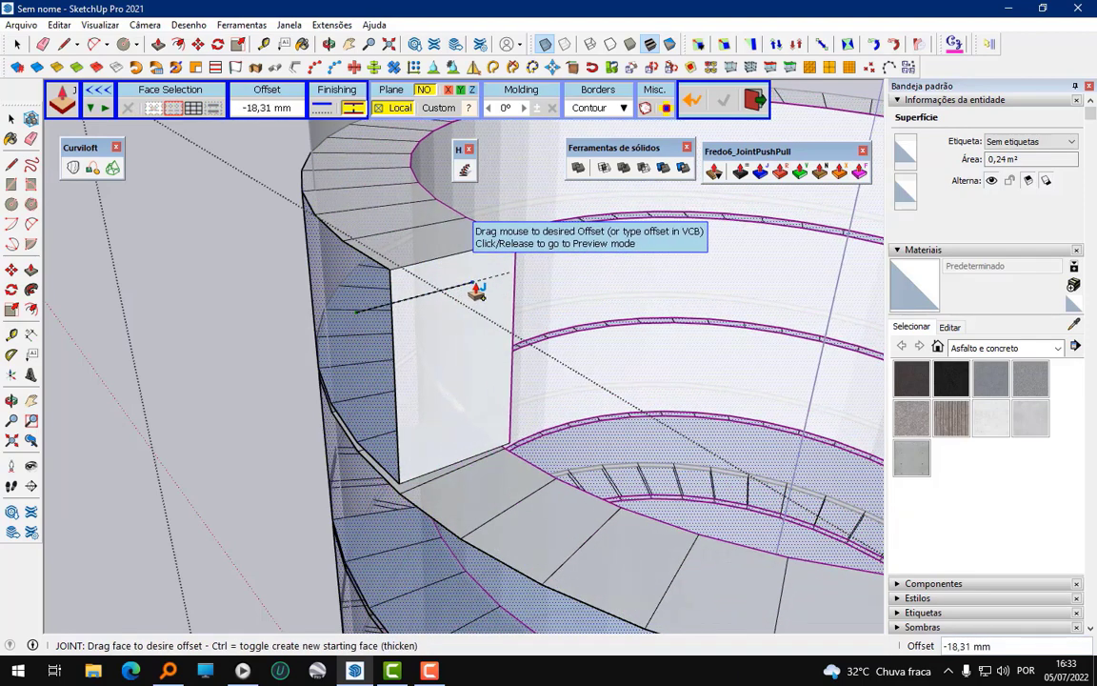
left_click_drag(476, 292, 498, 291)
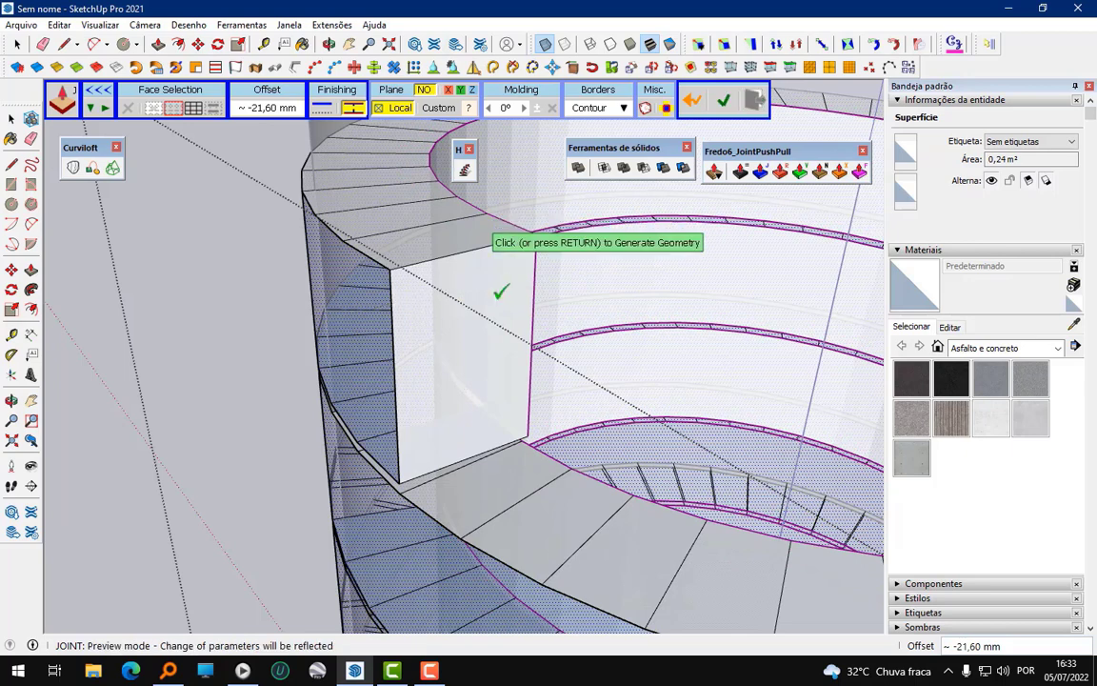
- Step the molding angle down to -35° and generate the thread geometry
left_click(524, 107)
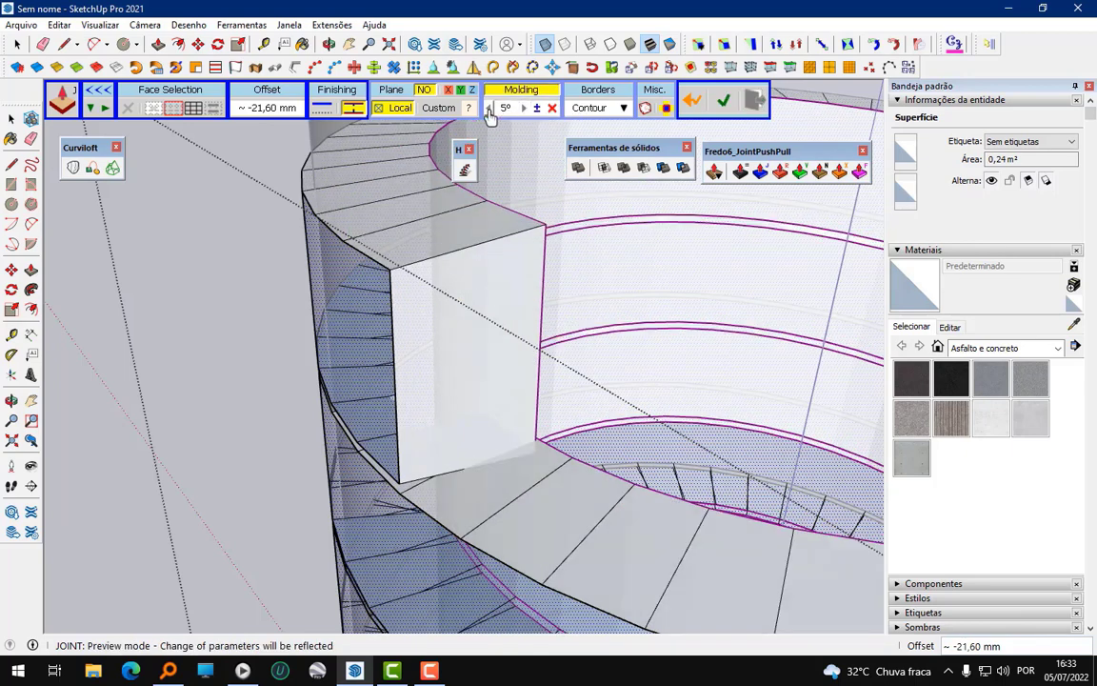
left_click(489, 110)
left_click(489, 109)
left_click(489, 109)
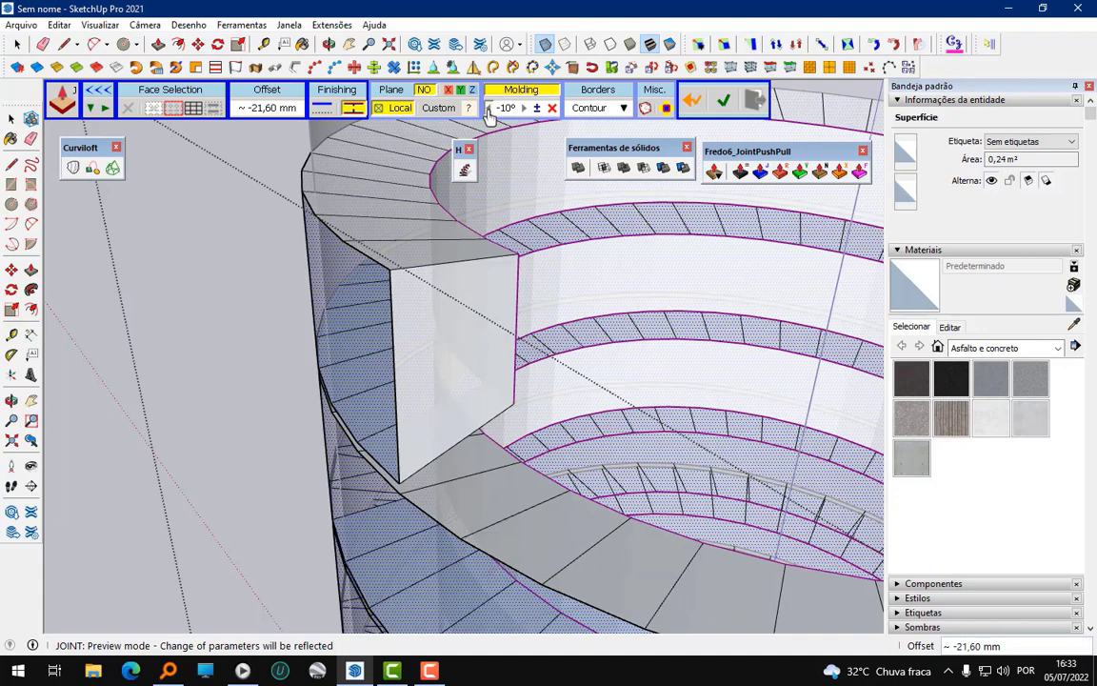
left_click(488, 110)
left_click(489, 109)
left_click(489, 110)
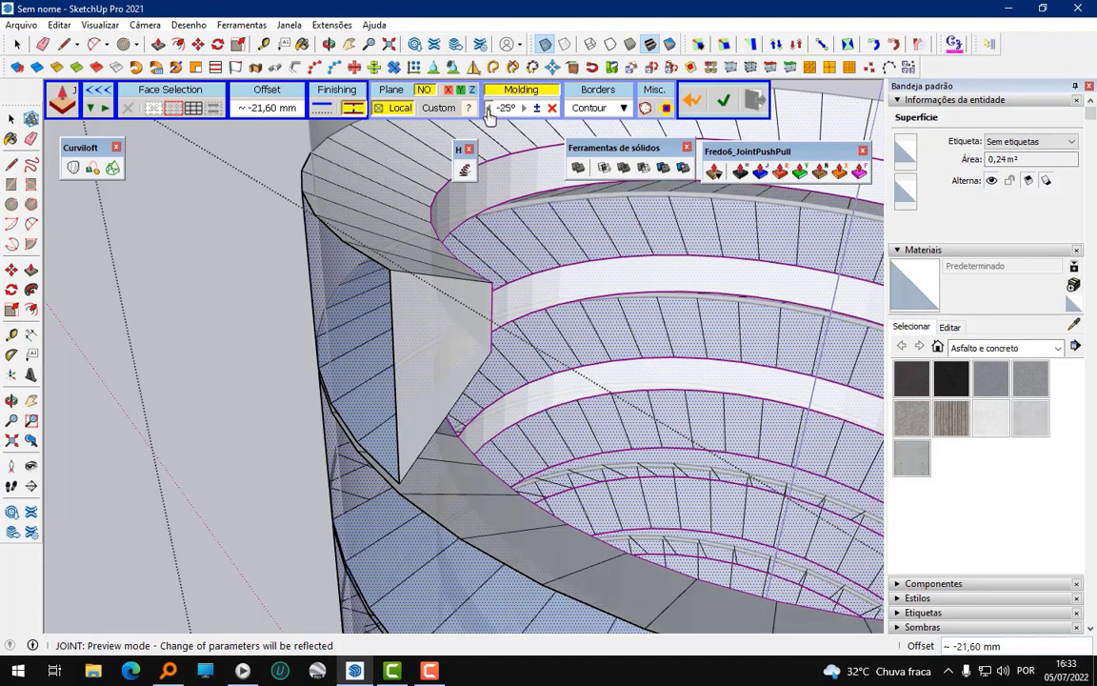
left_click(489, 110)
left_click(489, 109)
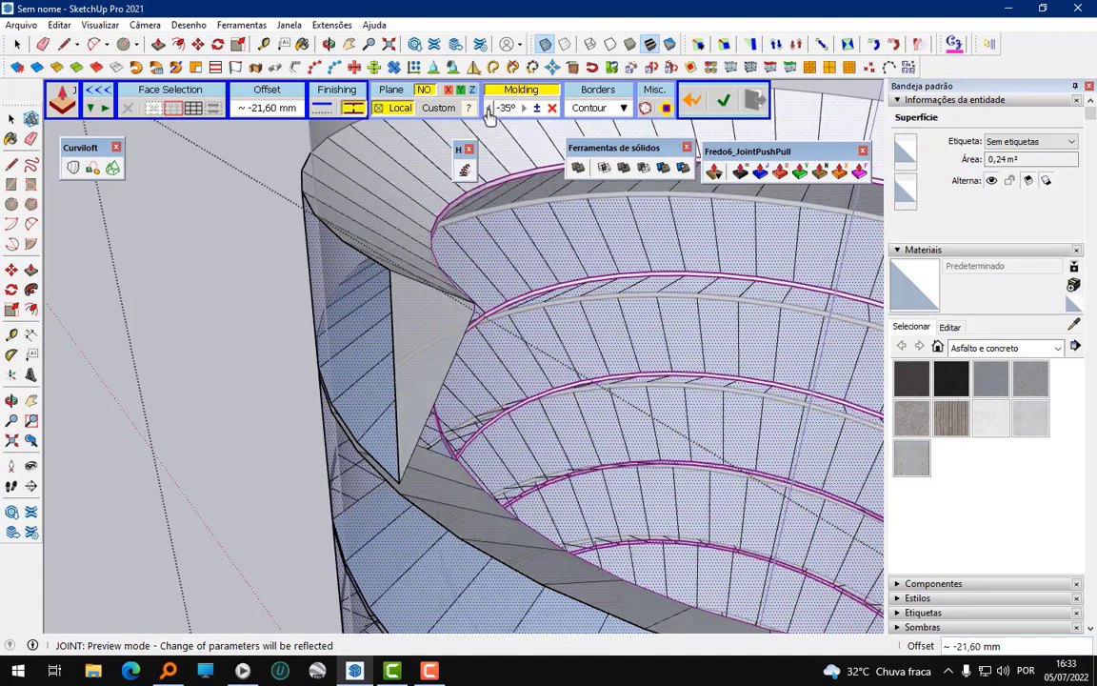
mouse_move(491, 168)
middle_mouse_down()
mouse_move(392, 253)
mouse_move(304, 237)
mouse_move(294, 248)
mouse_move(190, 215)
middle_mouse_up()
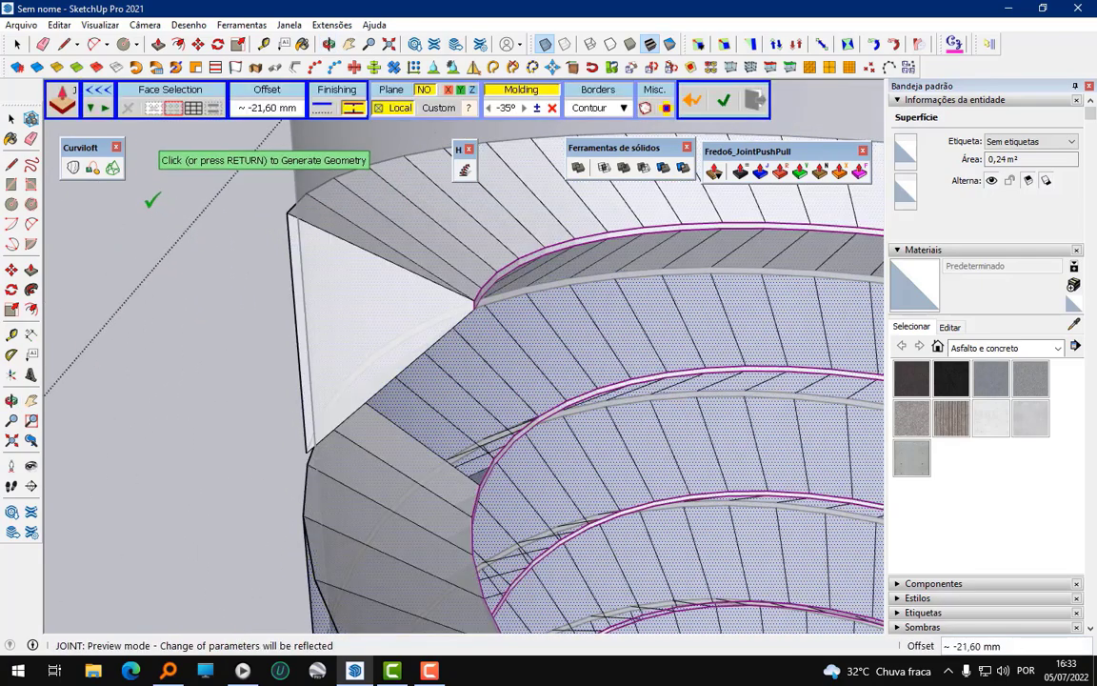
left_click(153, 200)
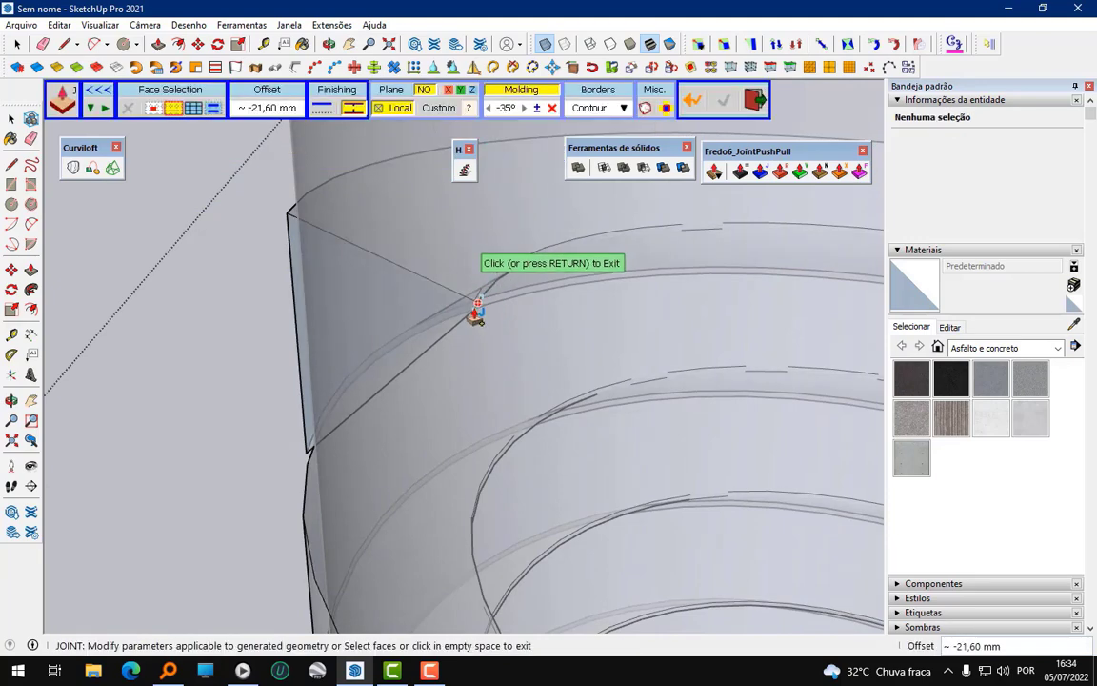
- Exit Joint PushPull and confirm the thread forms a single solid group up the cylinder
left_click(236, 203)
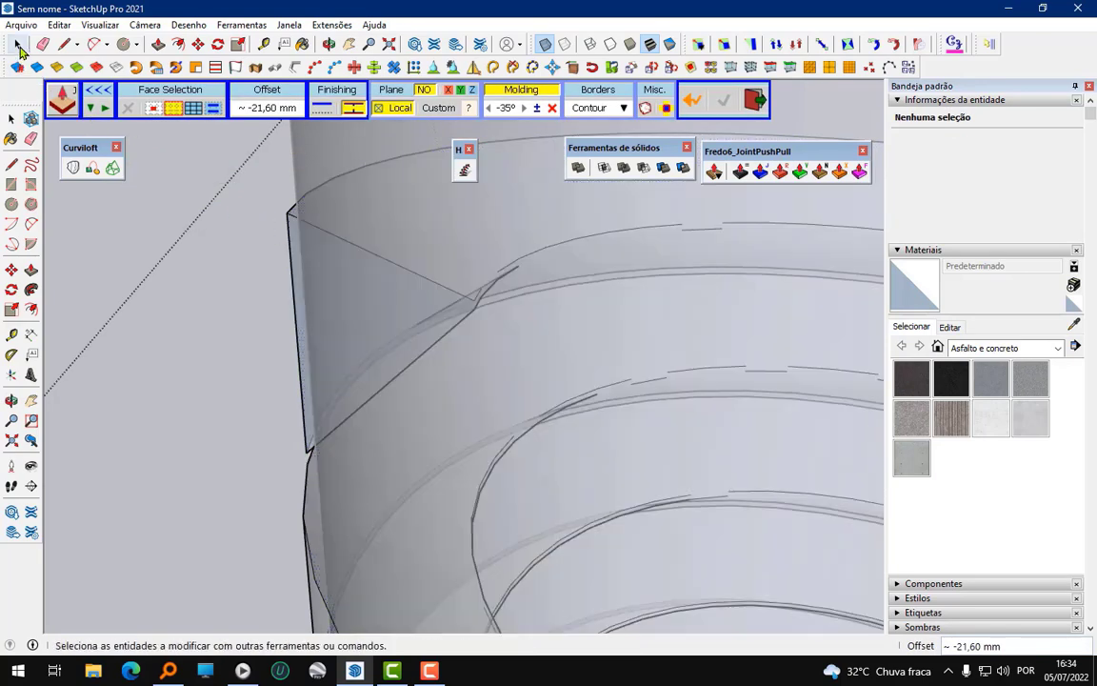
triple_click(289, 230)
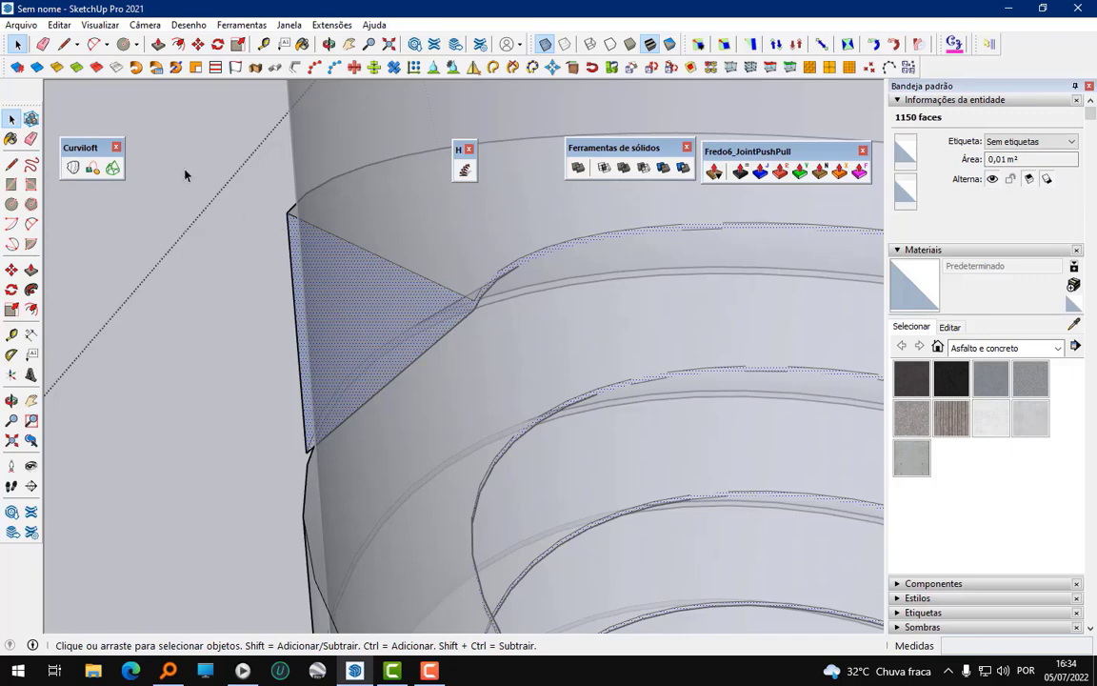
left_click(186, 174)
left_click(291, 226)
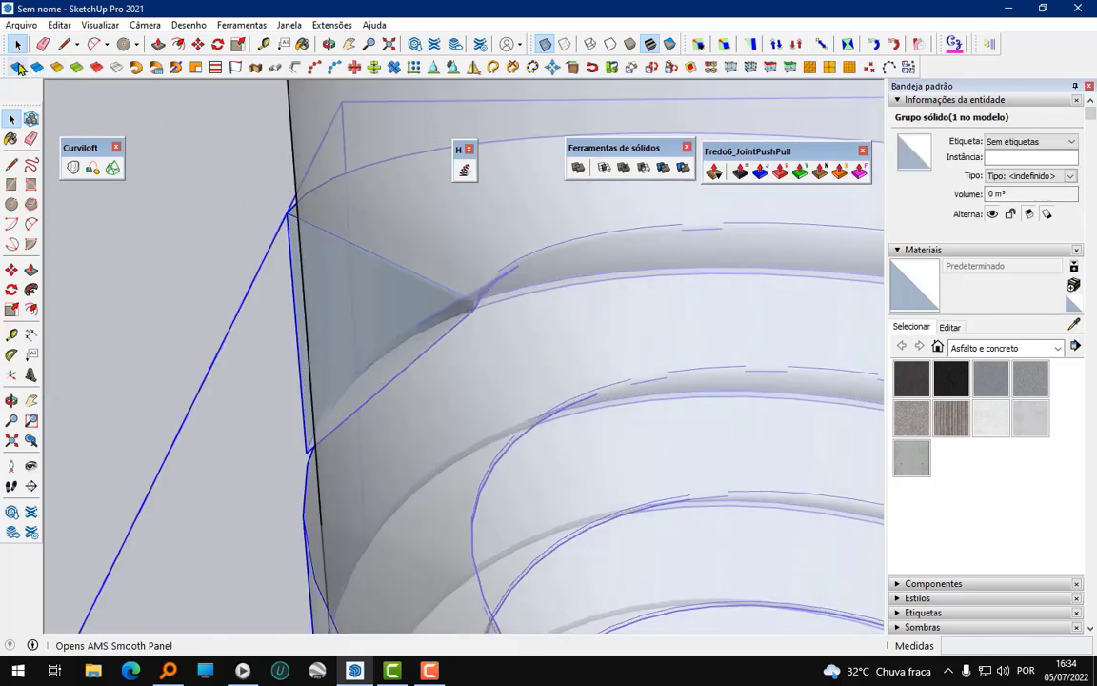
left_click(17, 66)
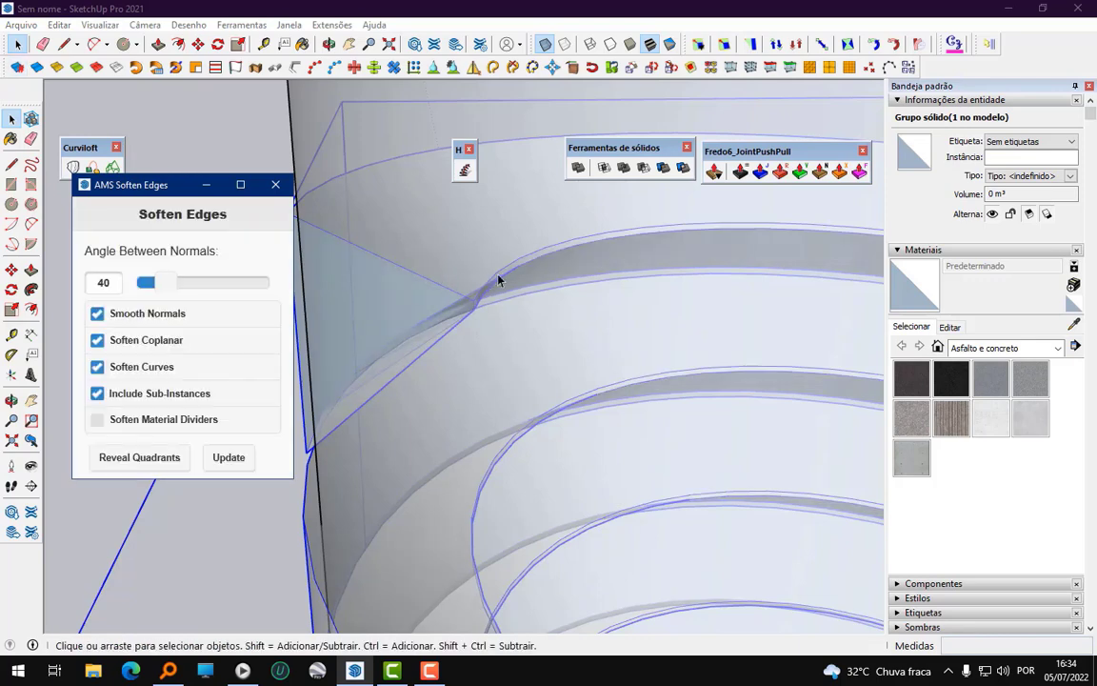
left_click(275, 185)
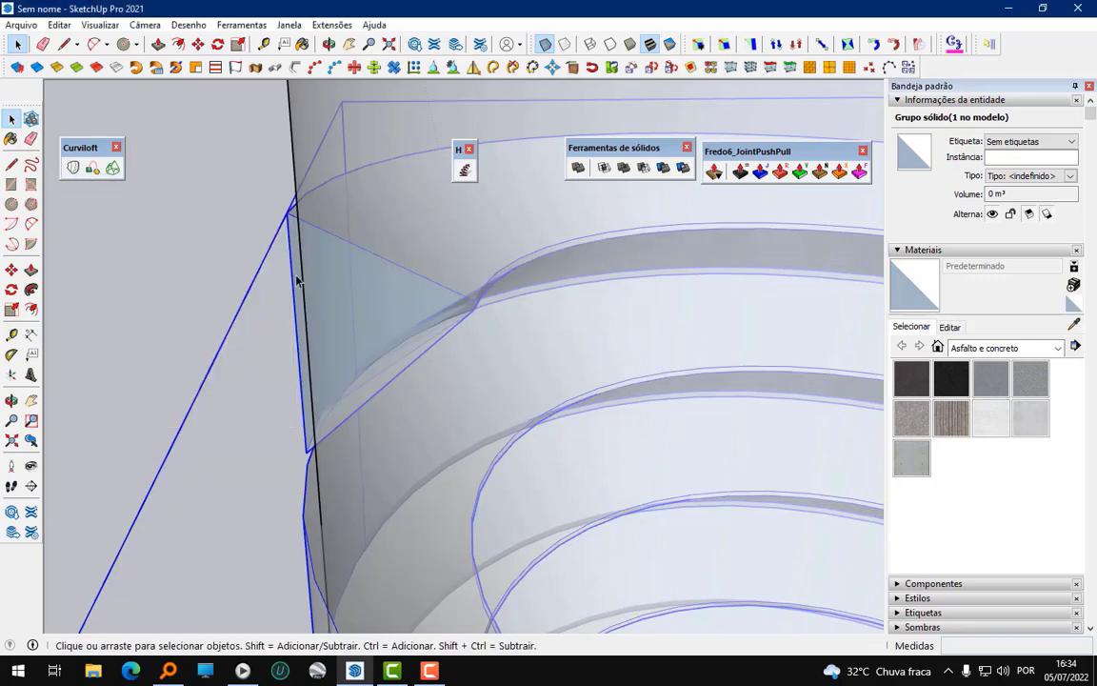
mouse_move(227, 295)
middle_mouse_down()
mouse_move(614, 248)
mouse_move(311, 288)
mouse_move(355, 477)
mouse_move(496, 184)
middle_mouse_up()
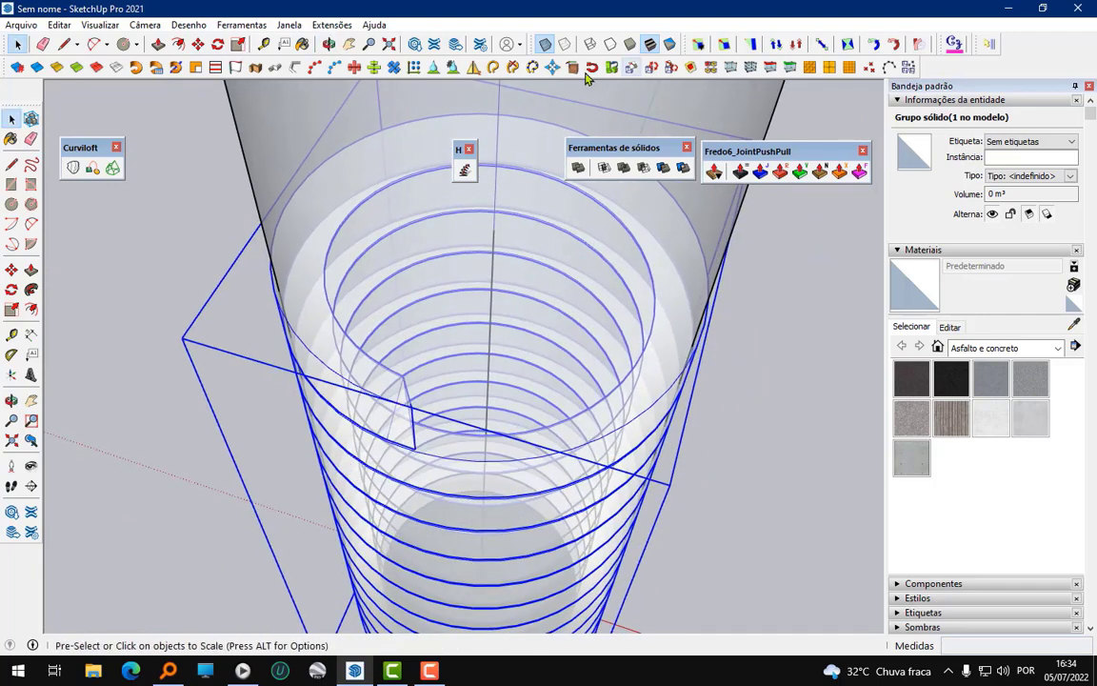
- Turn off X-ray and place a Tape Measure guide along the spiral band's end edge
left_click(545, 44)
scroll(354, 398, "up", 3)
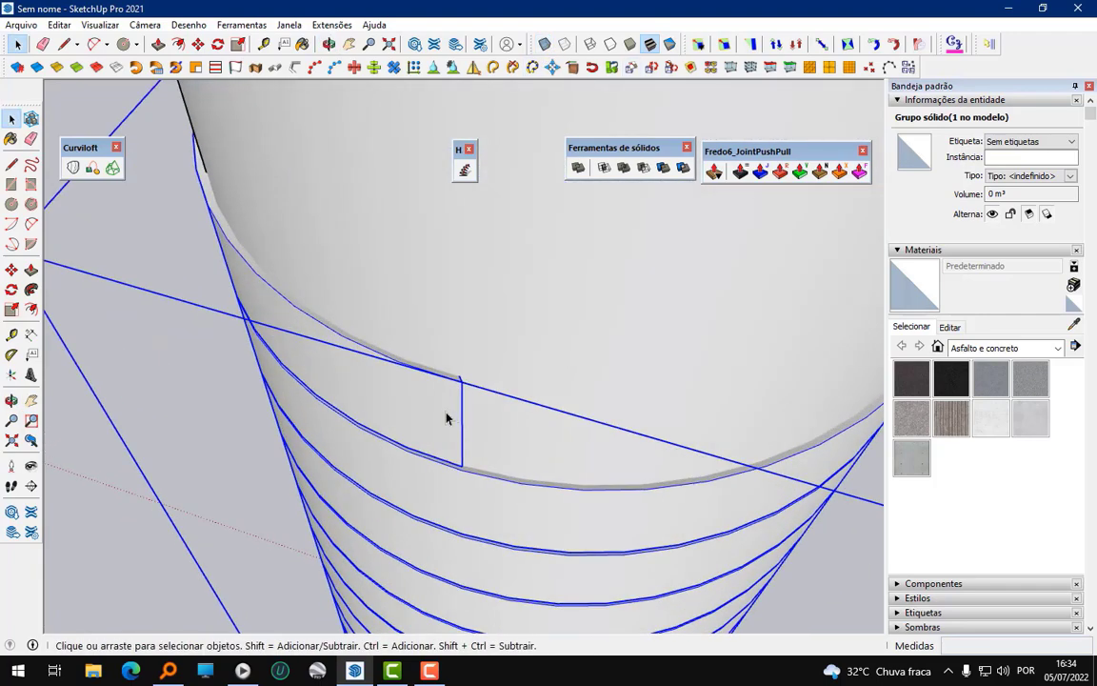
mouse_move(446, 416)
middle_mouse_down()
mouse_move(506, 399)
mouse_move(556, 432)
middle_mouse_up()
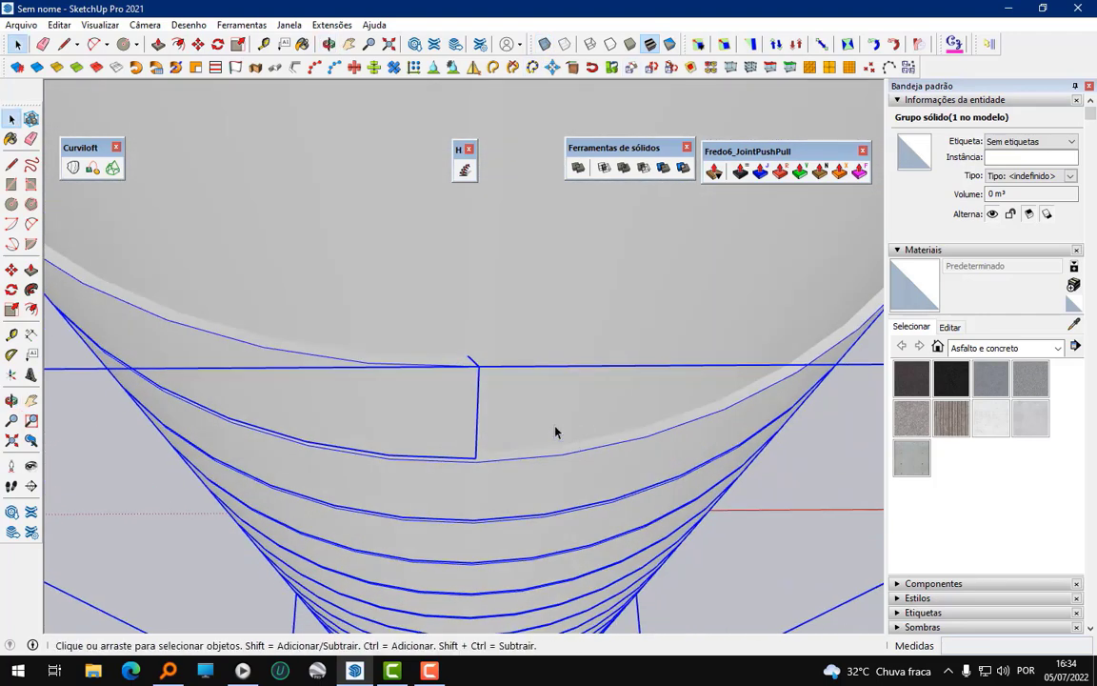
left_click(264, 44)
scroll(448, 343, "up", 2)
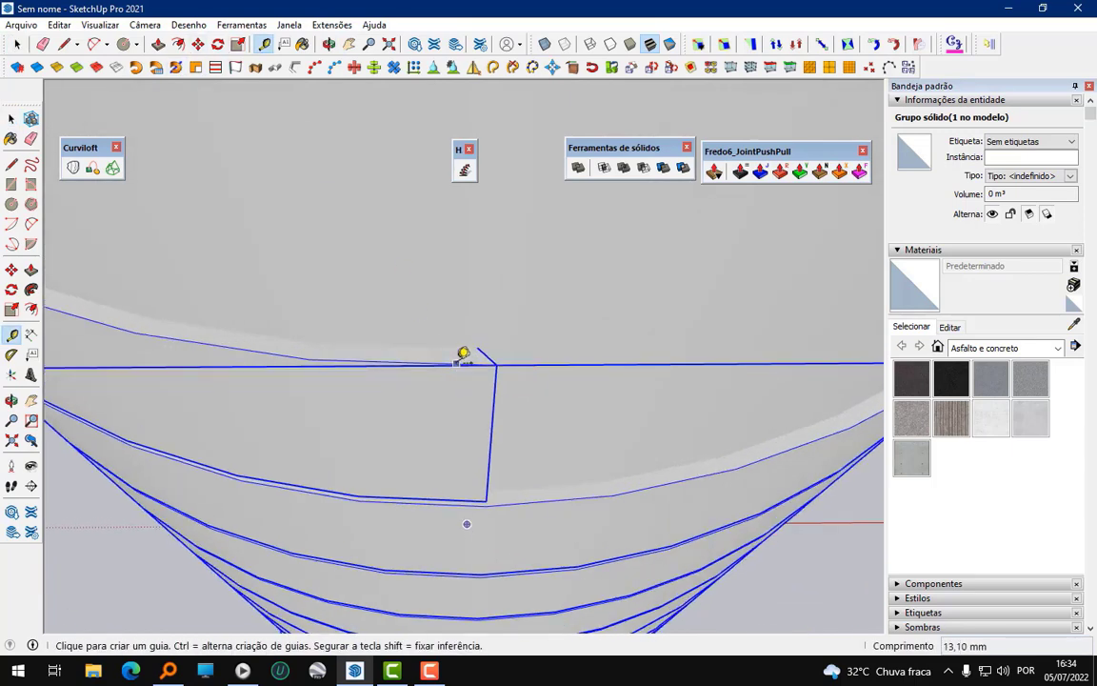
left_click(466, 355)
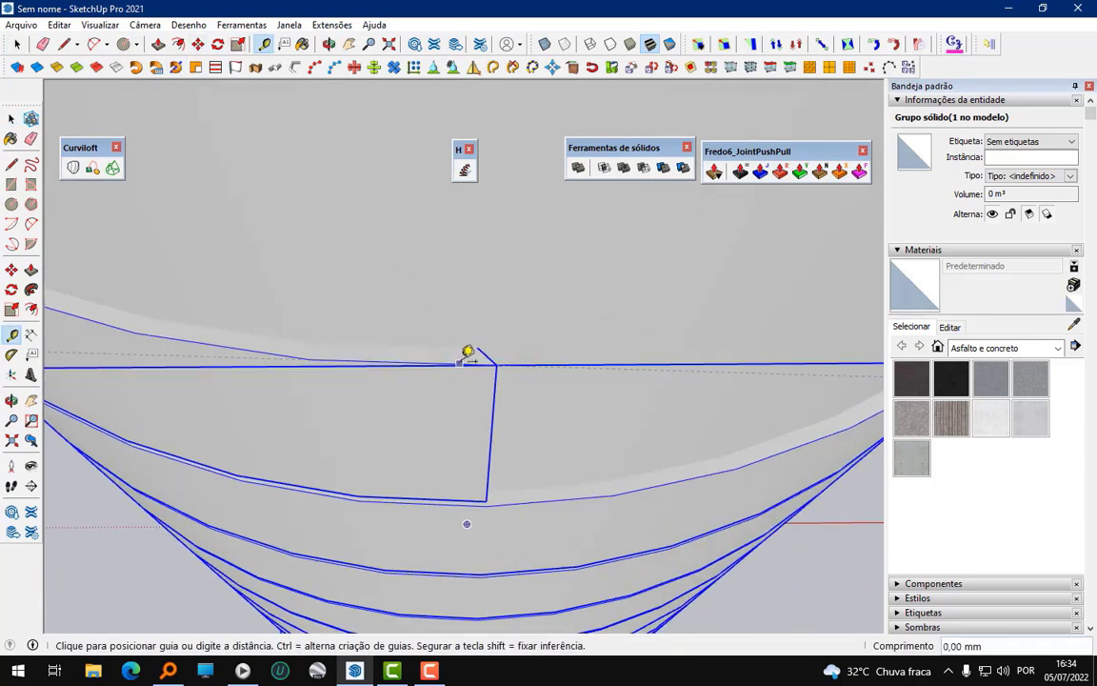
left_click(468, 352)
scroll(454, 208, "down", 2)
mouse_move(453, 208)
middle_mouse_down()
mouse_move(451, 232)
mouse_move(243, 176)
middle_mouse_up()
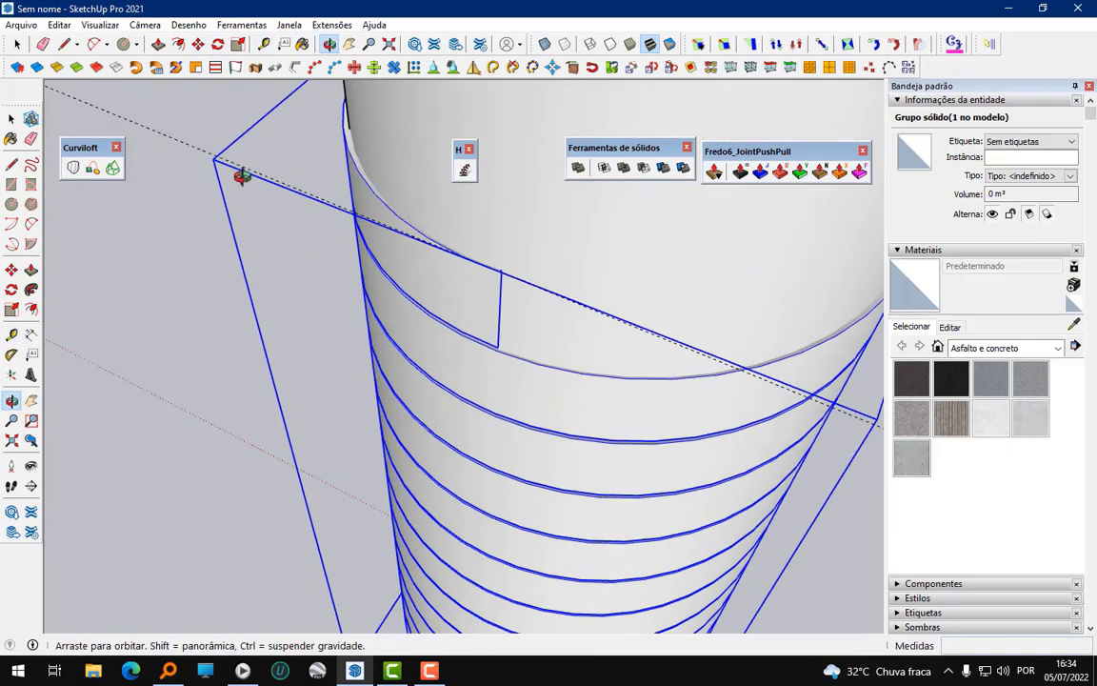
scroll(534, 216, "up", 2)
scroll(534, 215, "up", 2)
- Inside the solid group, select the band's thin end face together with its edges
left_click(16, 44)
scroll(560, 336, "up", 2)
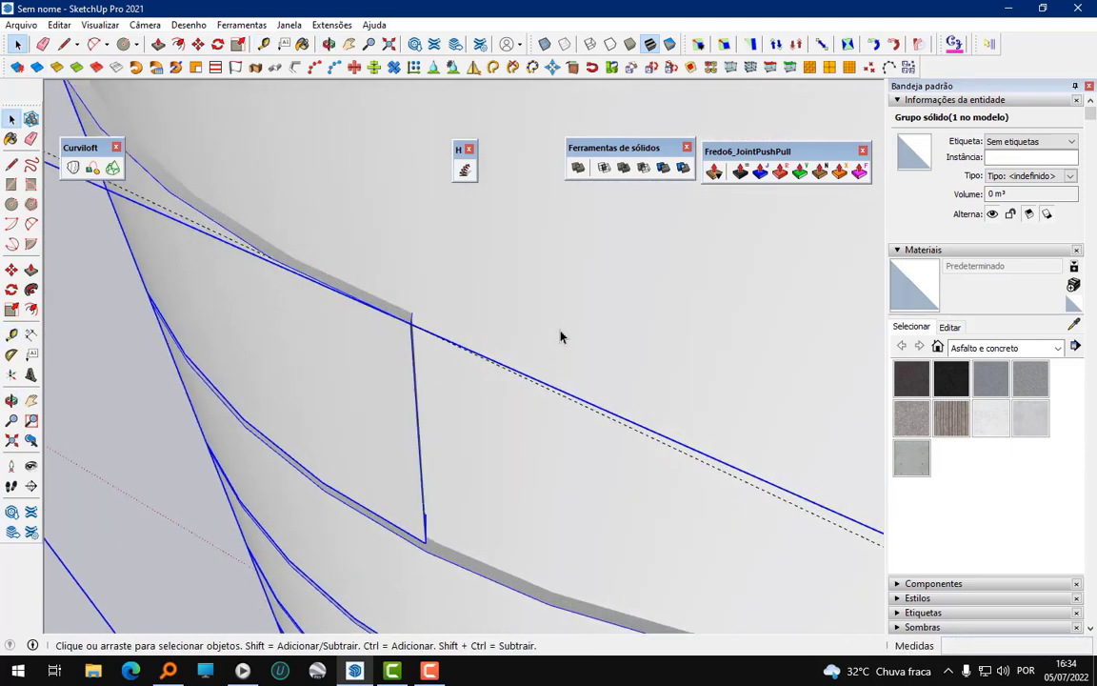
middle_click_drag(560, 337, 340, 351)
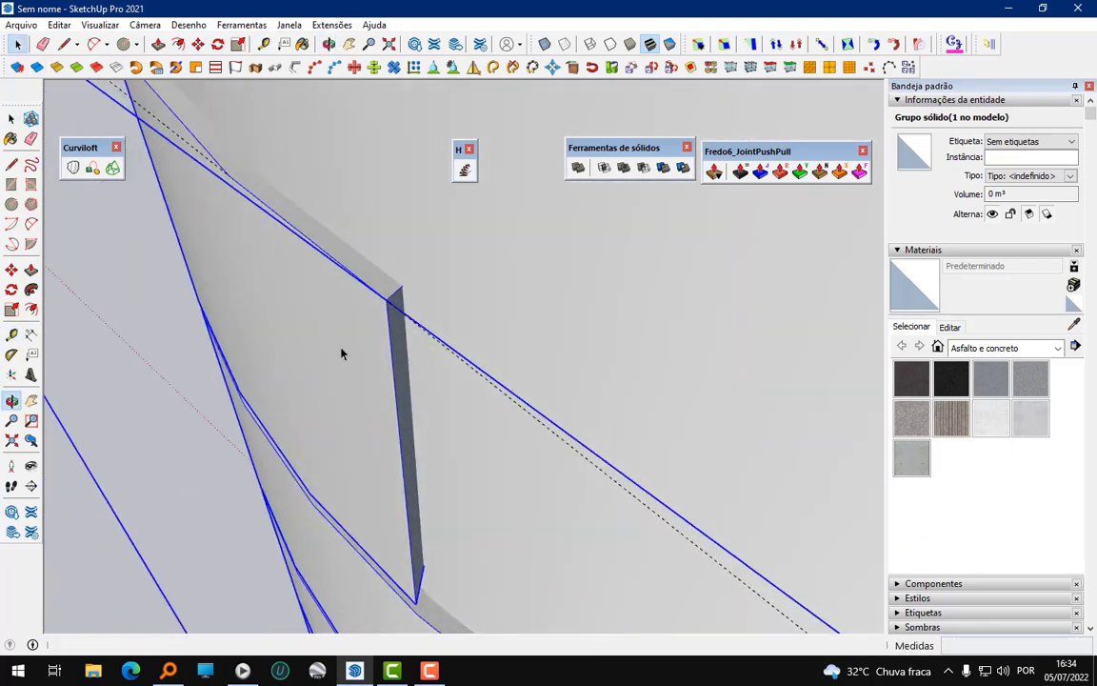
double_click(397, 331)
left_click(398, 324)
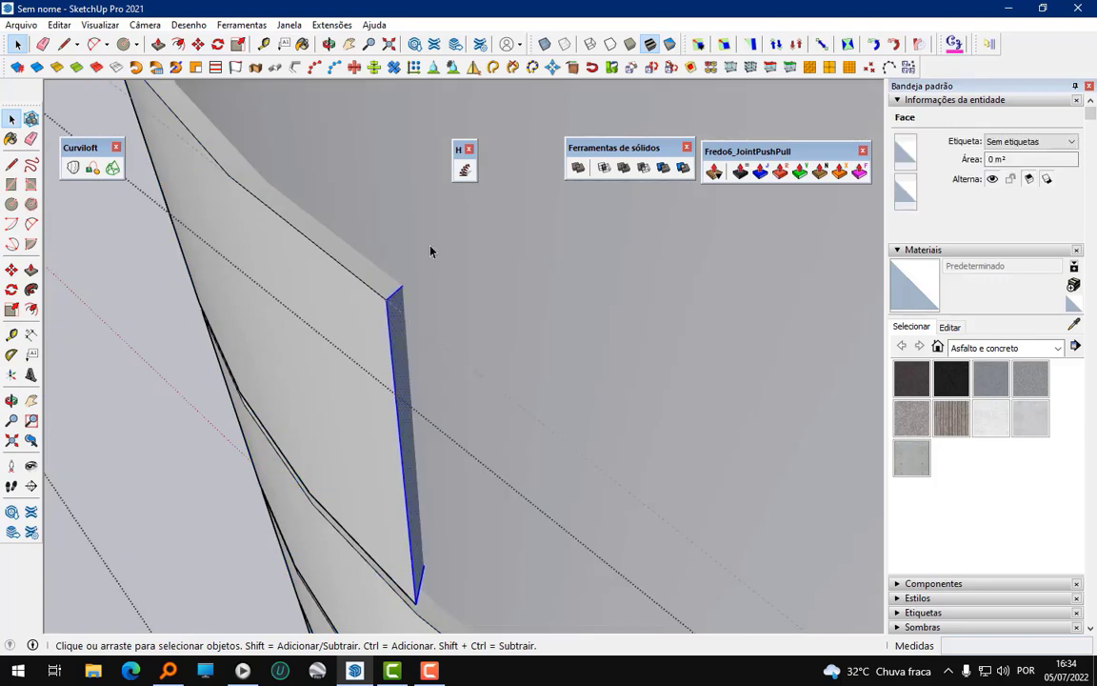
middle_click_drag(430, 251, 409, 381)
double_click(409, 381)
- Move the band's end face 21.80 mm along the spiral to lengthen it
left_click(198, 44)
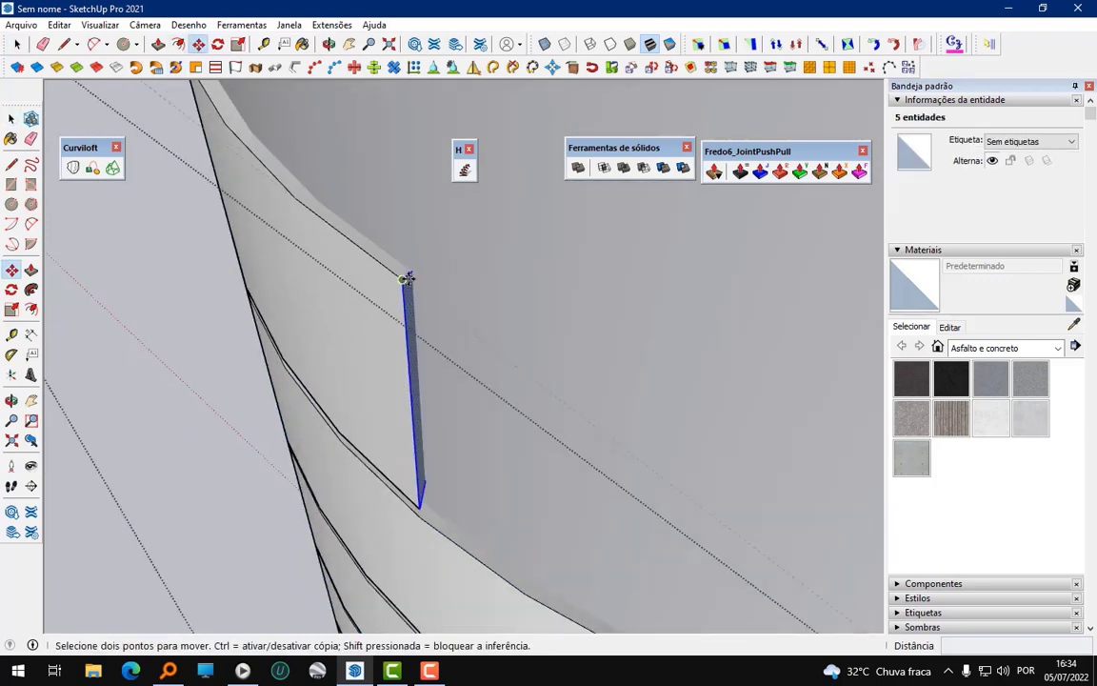
left_click(405, 277)
scroll(407, 277, "down", 3)
scroll(411, 277, "down", 3)
scroll(412, 277, "down", 2)
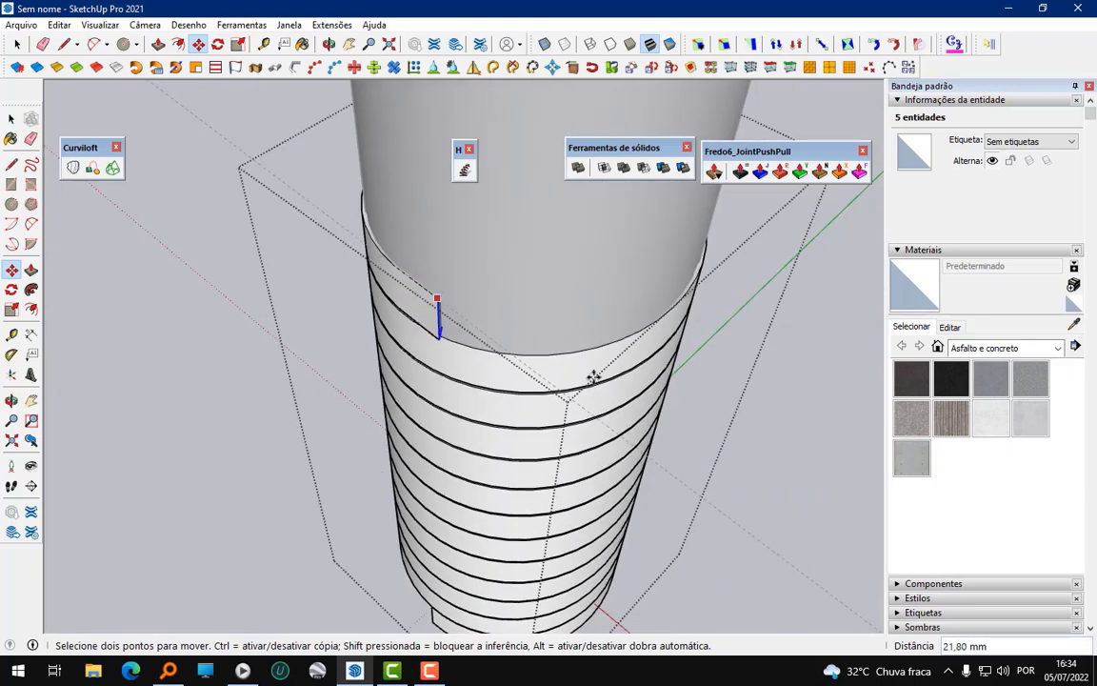
left_click(670, 469)
mouse_move(533, 461)
middle_mouse_down()
mouse_move(740, 282)
mouse_move(428, 514)
mouse_move(592, 295)
mouse_move(549, 317)
mouse_move(416, 431)
middle_mouse_up()
scroll(429, 514, "down", 3)
scroll(458, 549, "up", 2)
scroll(522, 534, "up", 3)
- Orbit the view to look up at the cylinder's underside
scroll(522, 535, "up", 3)
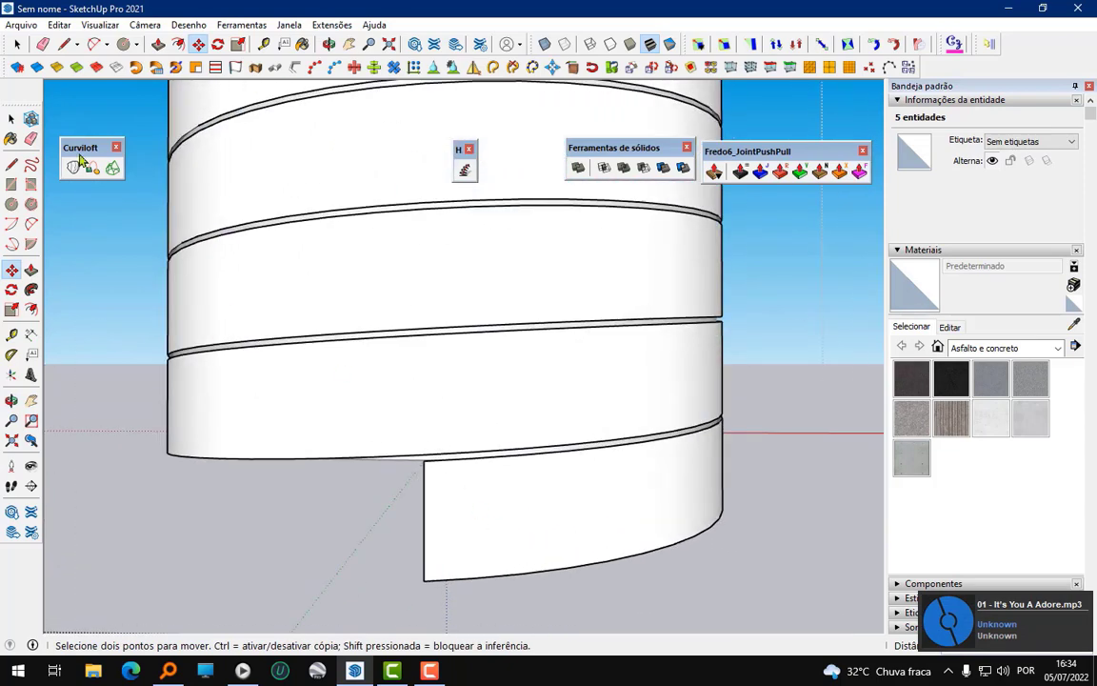
left_click(18, 45)
left_click(19, 45)
scroll(470, 286, "down", 1)
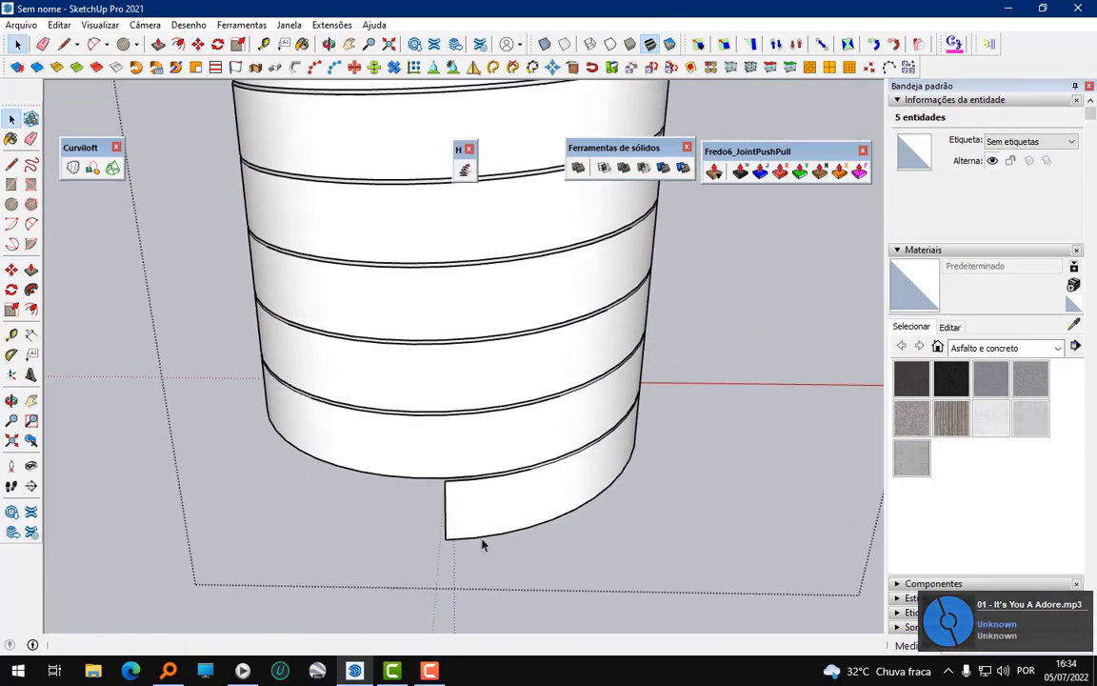
mouse_move(471, 381)
middle_mouse_down()
mouse_move(465, 471)
mouse_move(522, 220)
middle_mouse_up()
scroll(510, 460, "down", 3)
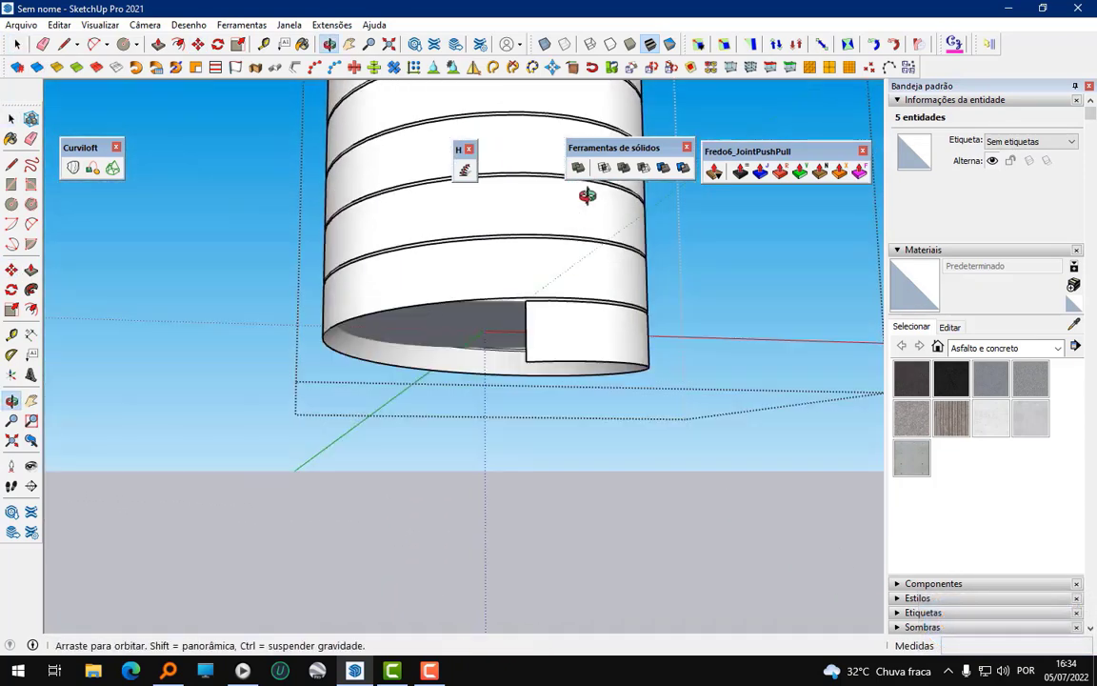
scroll(480, 306, "up", 2)
mouse_move(480, 306)
middle_mouse_down()
mouse_move(465, 176)
mouse_move(447, 162)
middle_mouse_up()
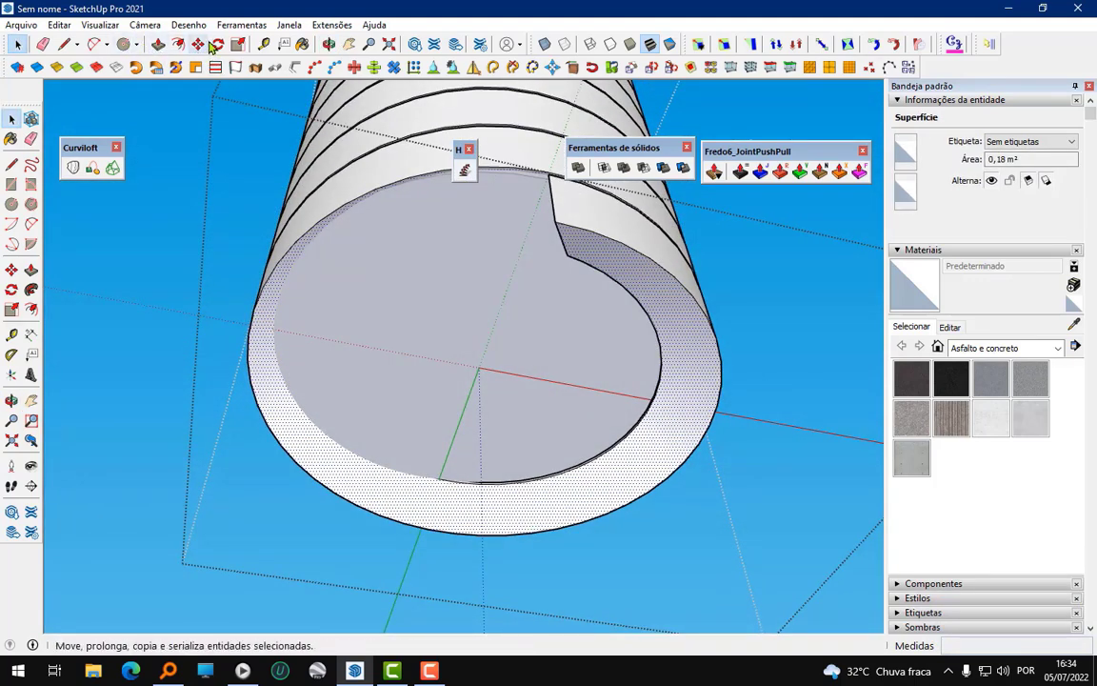
- Select the inner bottom disc face of the cylinder
left_click(179, 44)
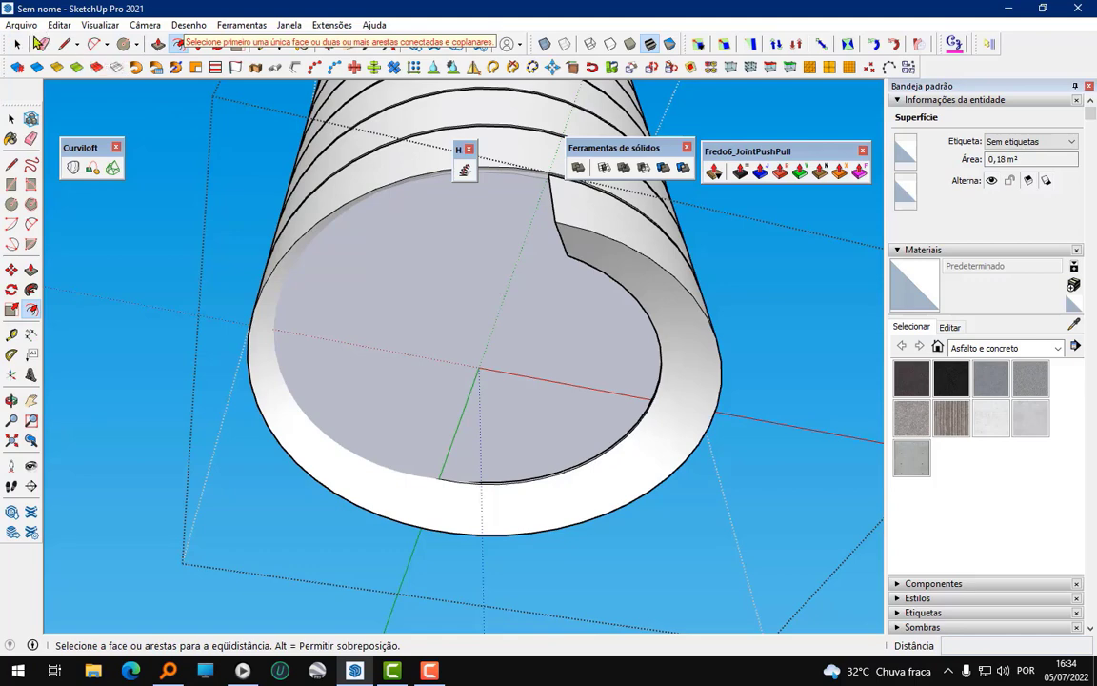
key("space")
left_click(448, 279)
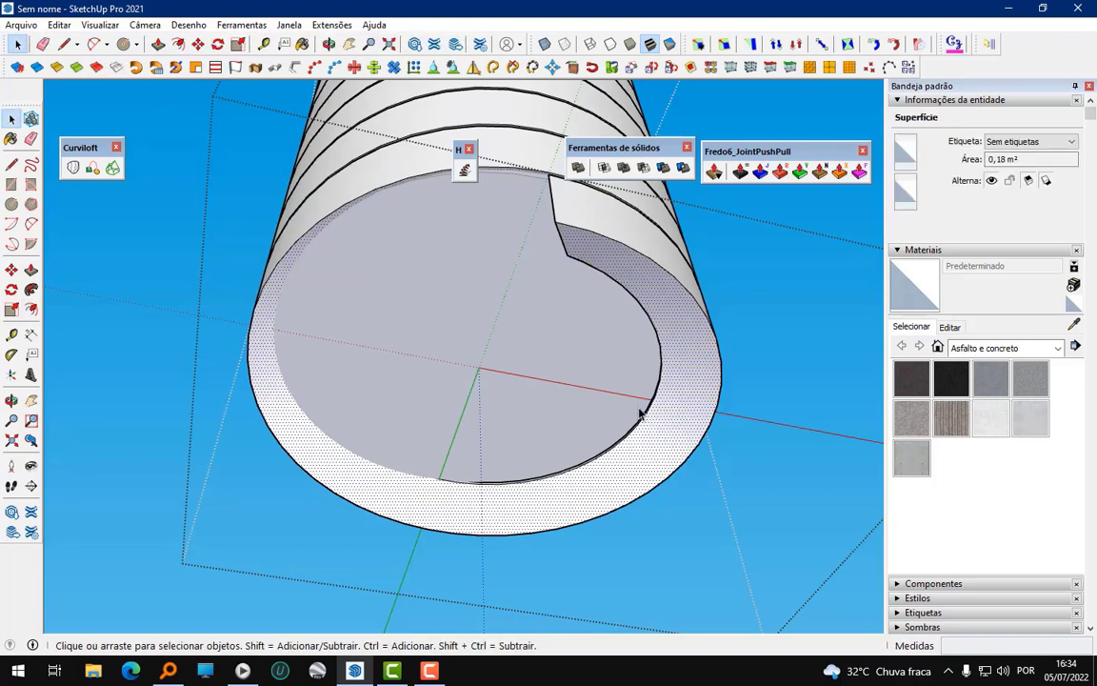
left_click(448, 329)
middle_click_drag(476, 325, 485, 325)
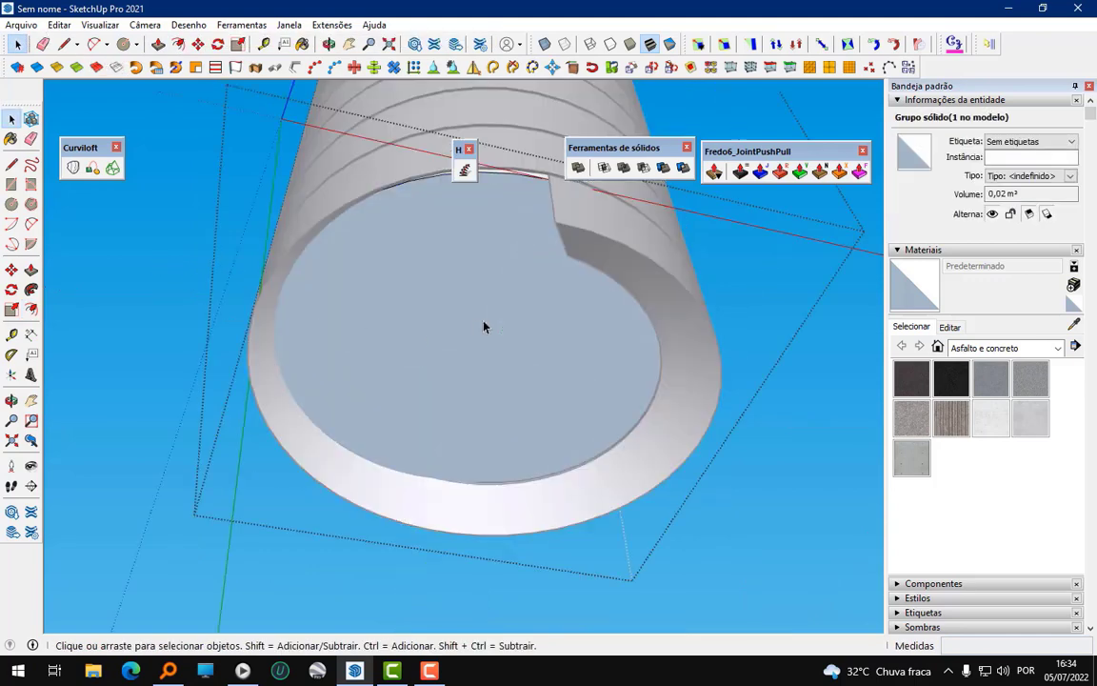
left_click(437, 359)
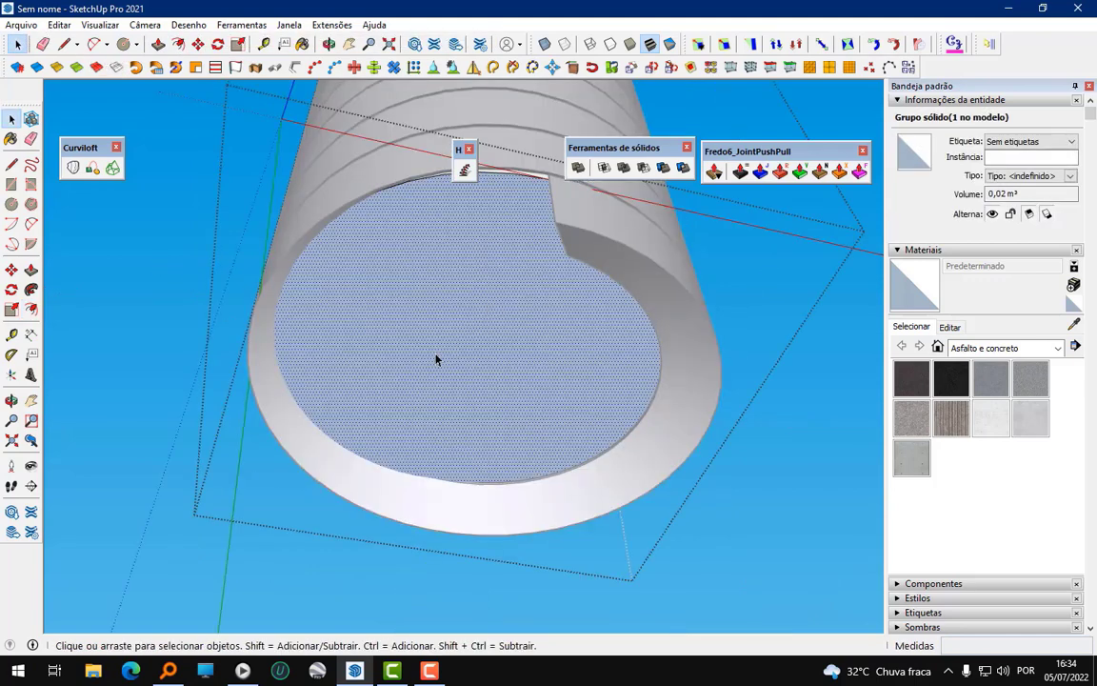
- Offset the bottom disc twice, creating two inward rings
left_click(180, 44)
left_click(458, 262)
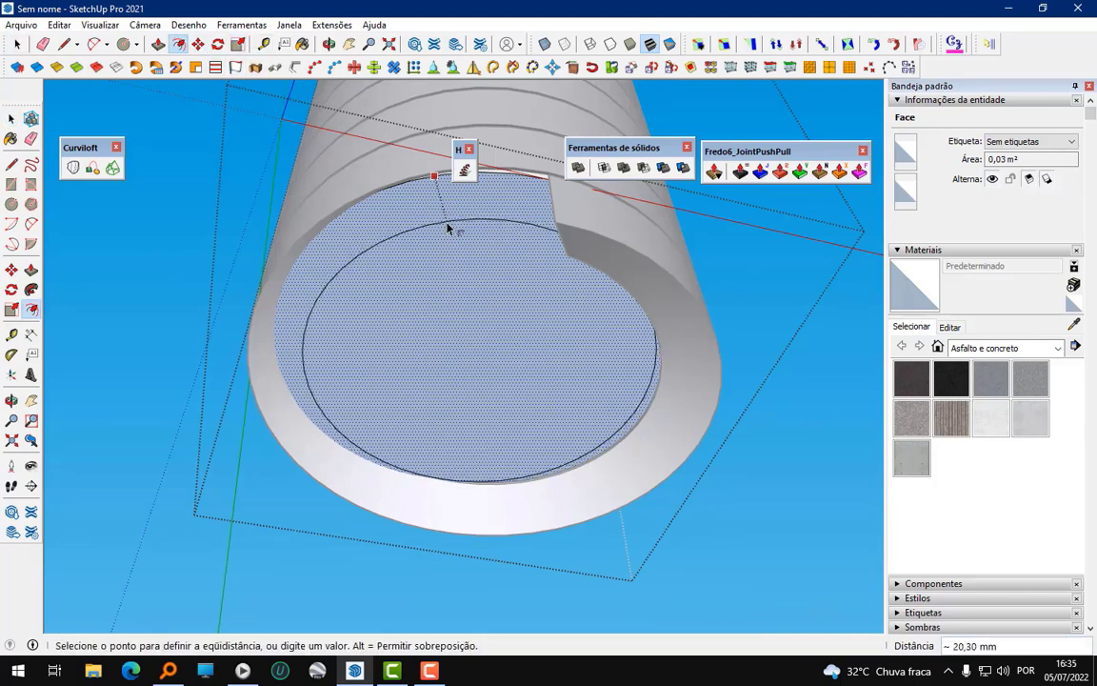
left_click(448, 229)
mouse_move(447, 229)
middle_mouse_down()
mouse_move(517, 258)
mouse_move(661, 188)
mouse_move(544, 253)
mouse_move(497, 180)
middle_mouse_up()
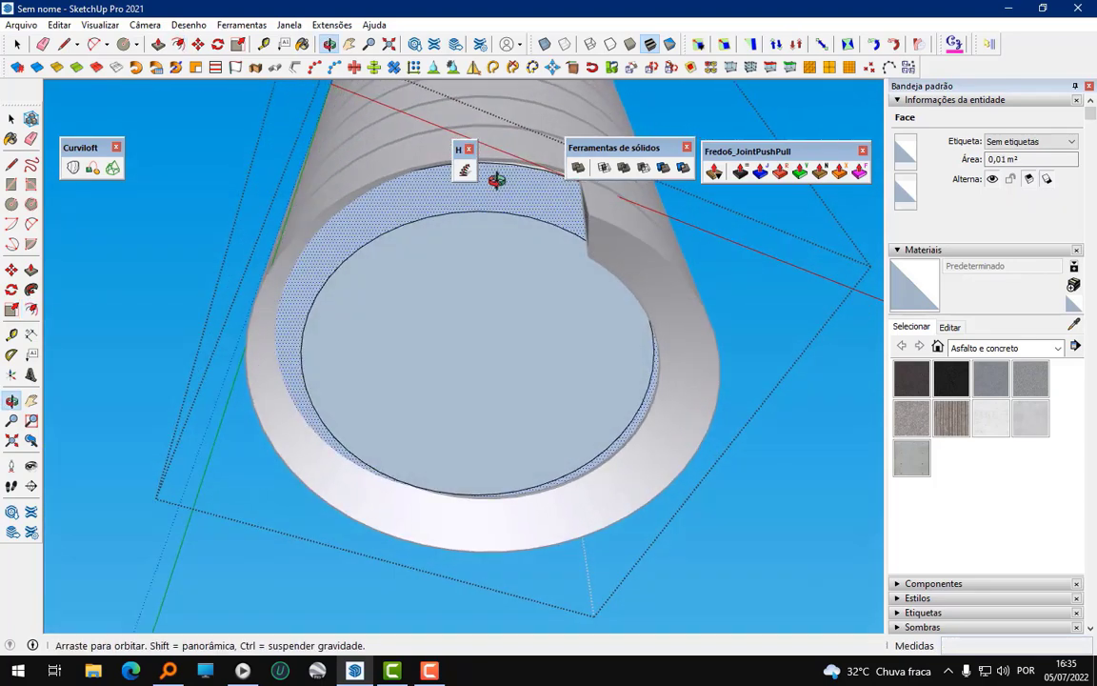
left_click(483, 225)
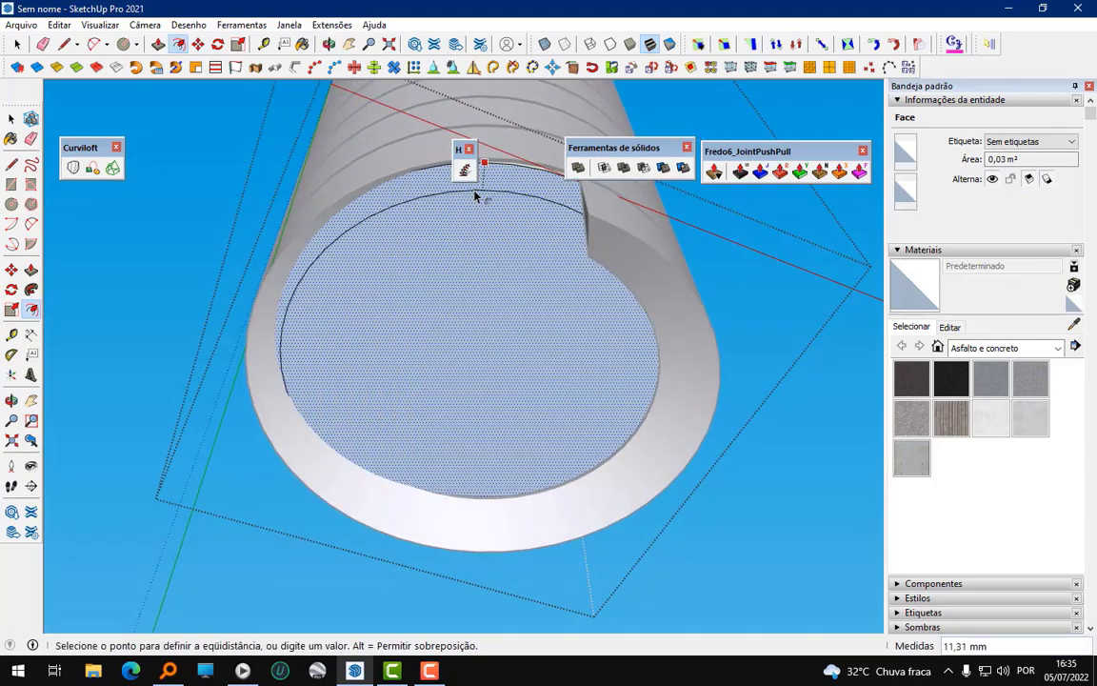
left_click(486, 202)
mouse_move(485, 203)
middle_mouse_down()
mouse_move(480, 269)
mouse_move(384, 301)
mouse_move(348, 226)
mouse_move(362, 227)
middle_mouse_up()
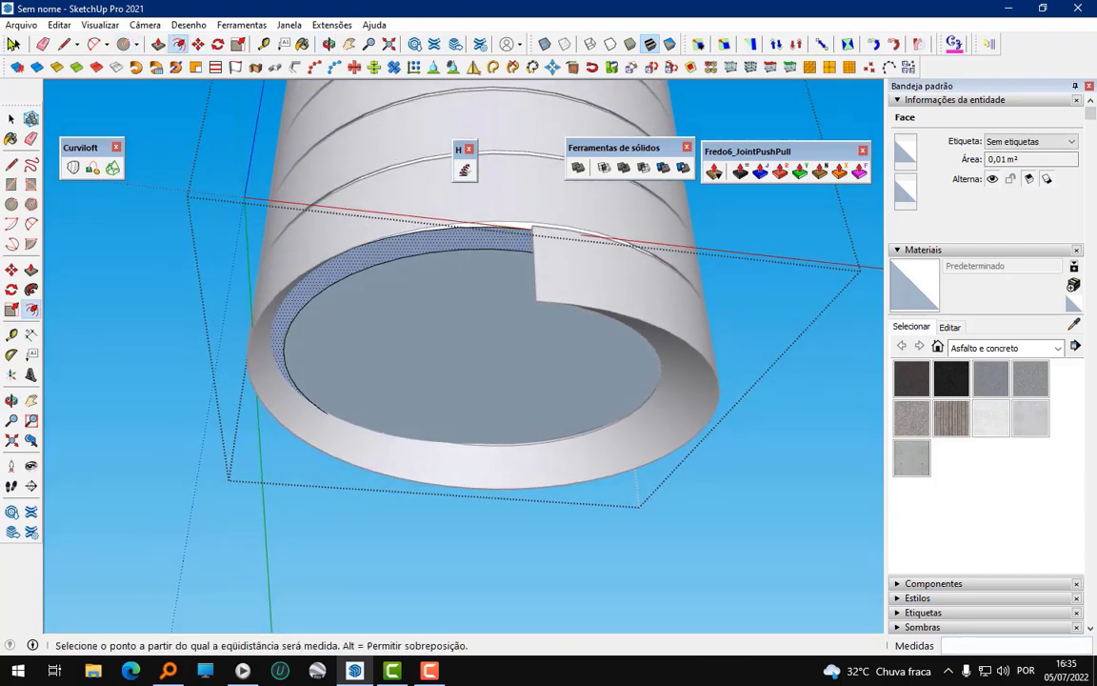
- Move the inner circular face down 61.9 mm along the blue axis
left_click(12, 44)
left_click(430, 325)
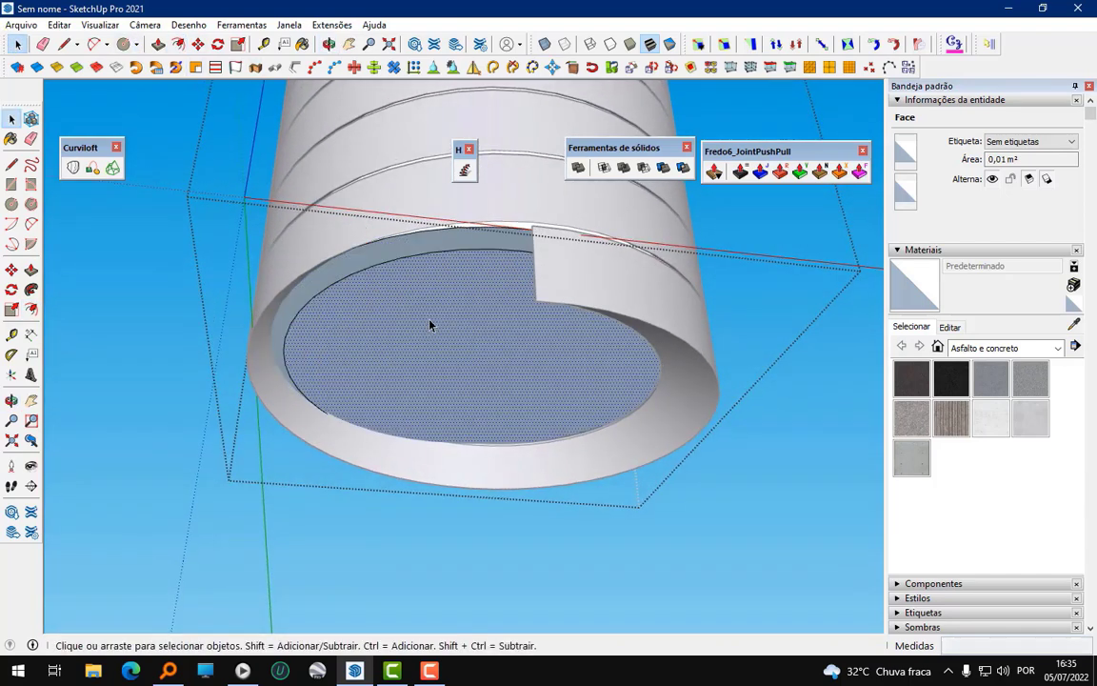
left_click(198, 44)
middle_click_drag(483, 360, 467, 356)
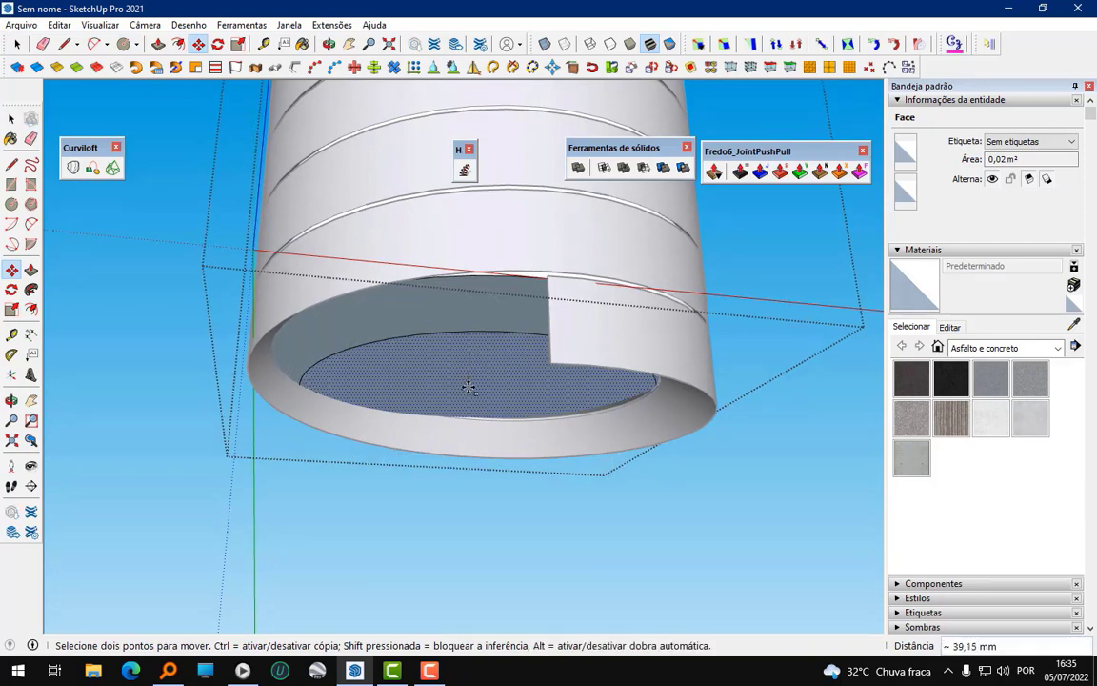
scroll(473, 417, "down", 3)
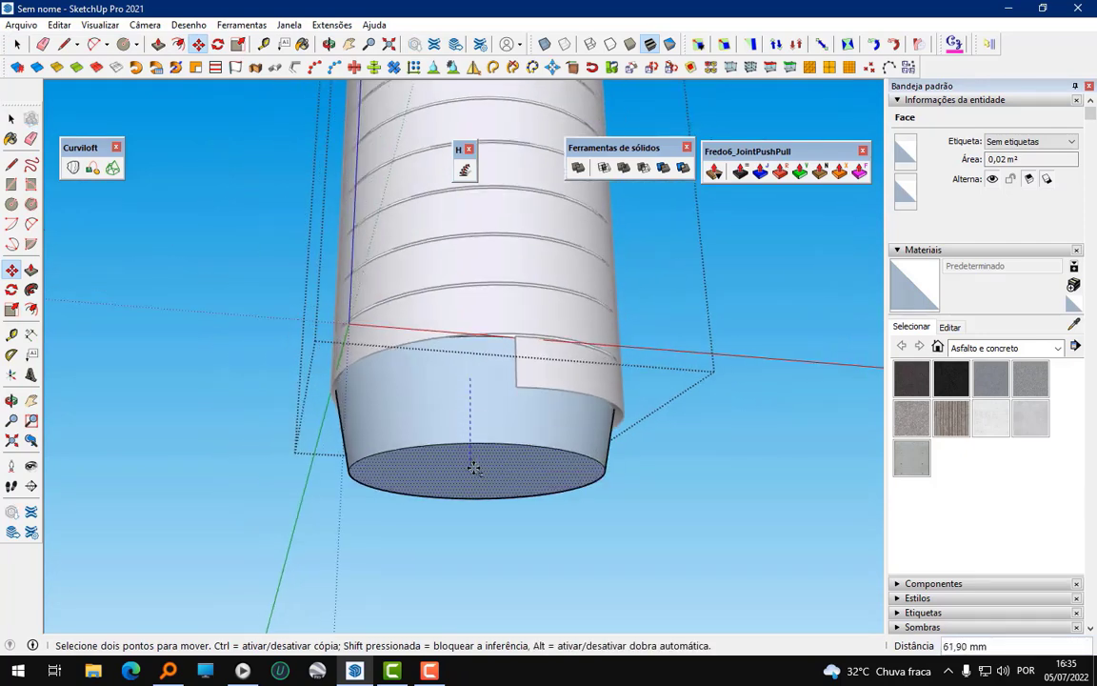
left_click(473, 463)
mouse_move(548, 426)
middle_mouse_down()
mouse_move(509, 451)
mouse_move(507, 533)
middle_mouse_up()
left_click(16, 44)
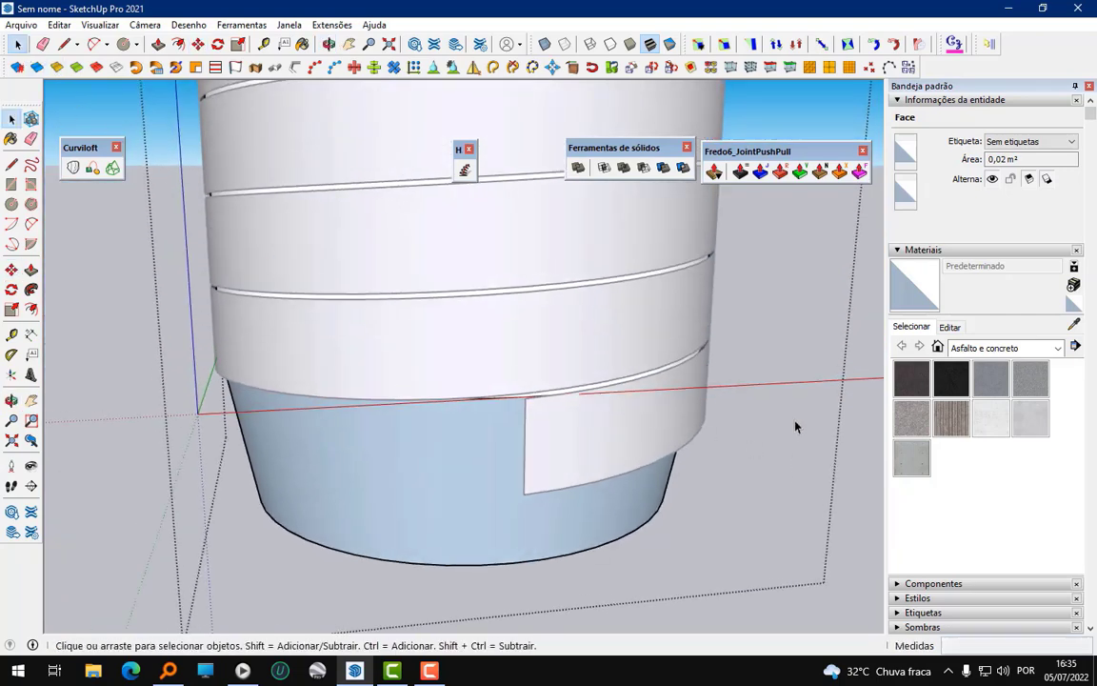
mouse_move(794, 426)
middle_mouse_down()
mouse_move(581, 375)
mouse_move(676, 343)
mouse_move(268, 375)
middle_mouse_up()
- Hide profile edges in the view display options
scroll(514, 381, "up", 2)
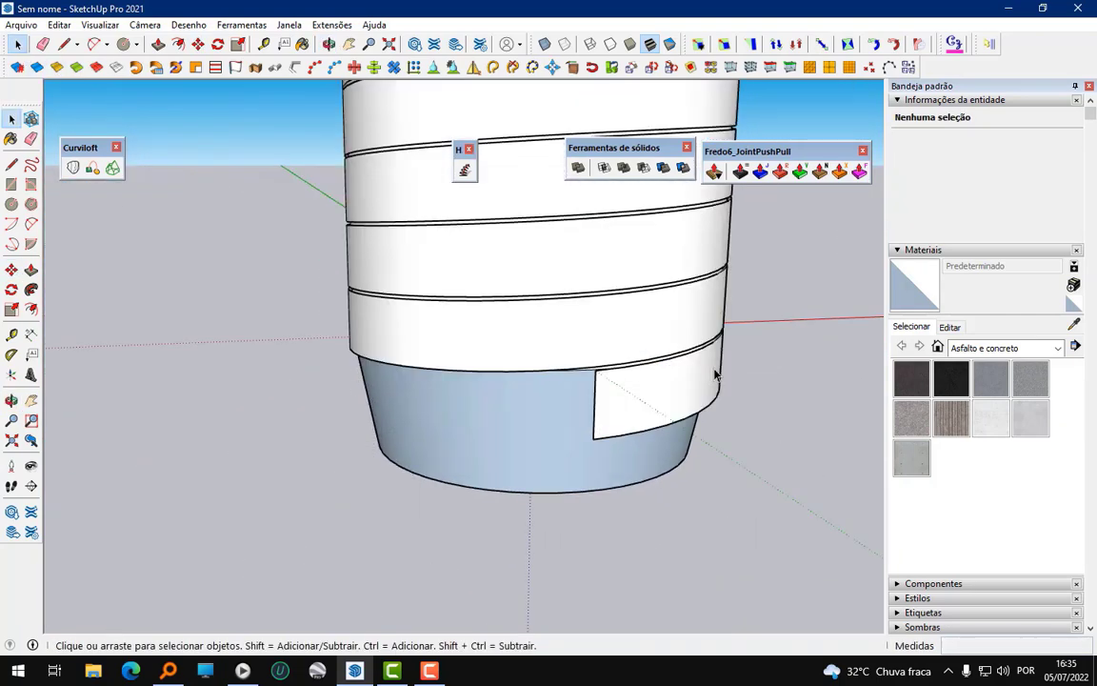
scroll(500, 399, "up", 2)
scroll(521, 436, "up", 2)
left_click(107, 26)
mouse_move(132, 243)
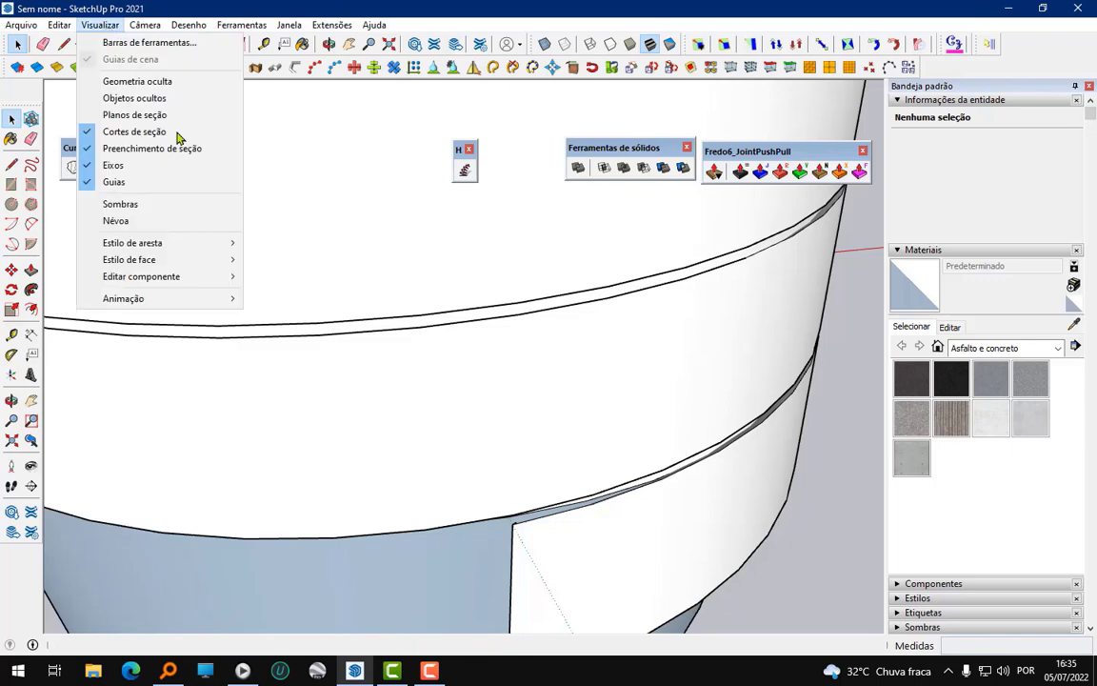
left_click(274, 283)
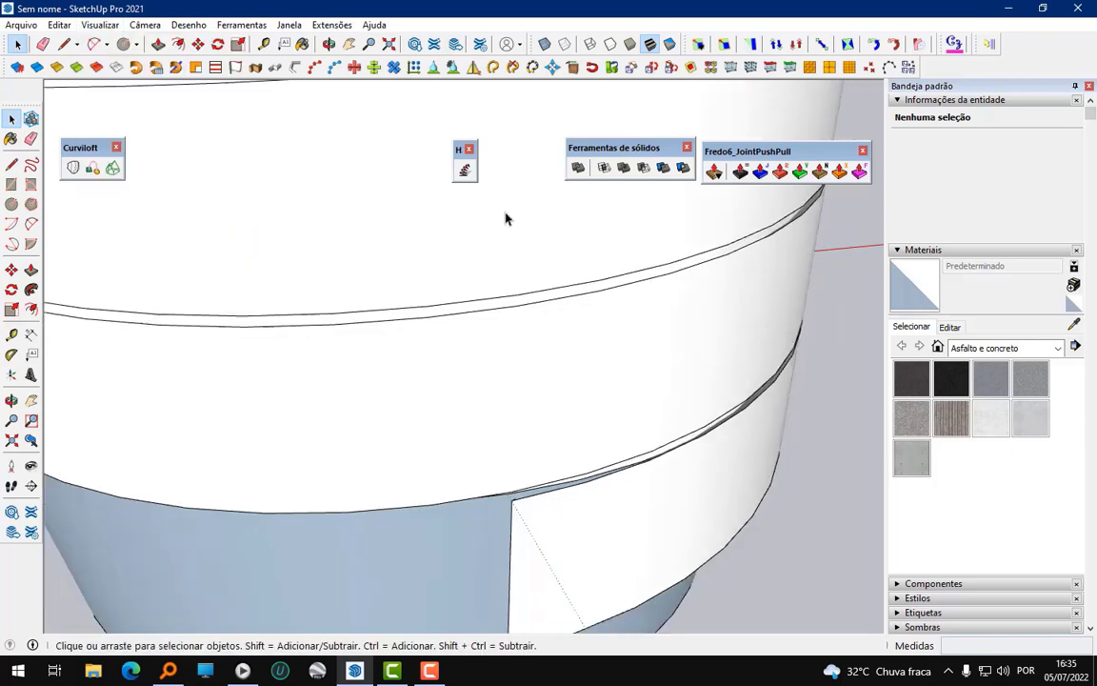
mouse_move(505, 218)
middle_mouse_down()
mouse_move(539, 391)
mouse_move(571, 323)
mouse_move(519, 382)
mouse_move(517, 458)
middle_mouse_up()
- Place a Tape Measure guide parallel to the band edge at its lower corner
key("t")
scroll(521, 429, "up", 2)
left_click(521, 428)
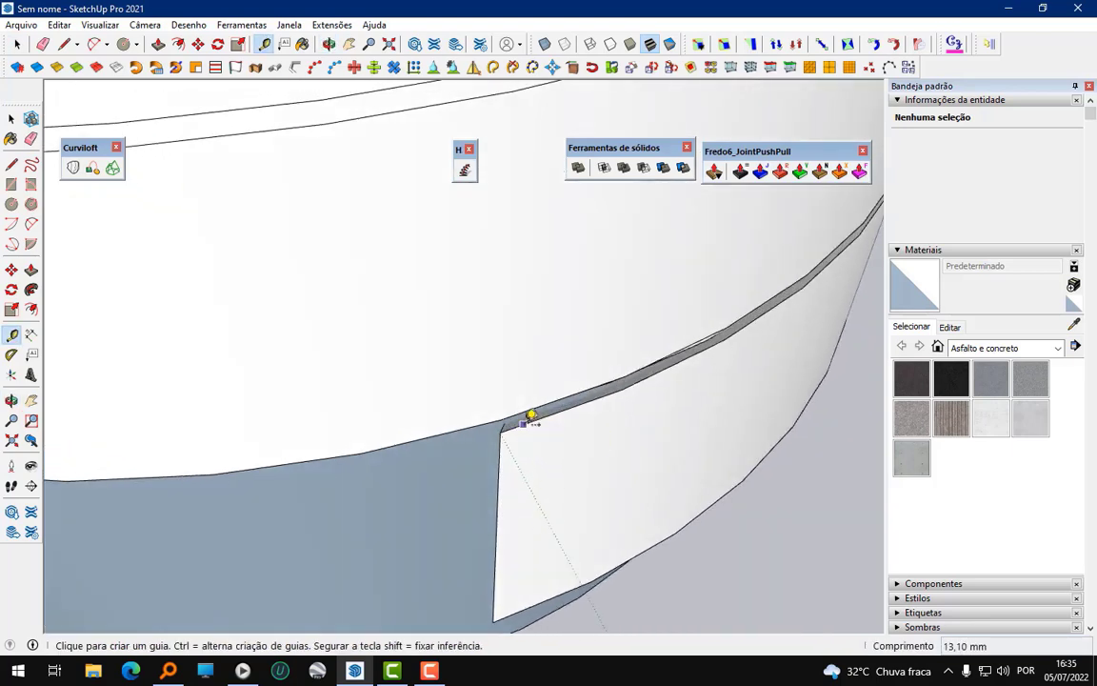
left_click(531, 417)
scroll(568, 351, "down", 1)
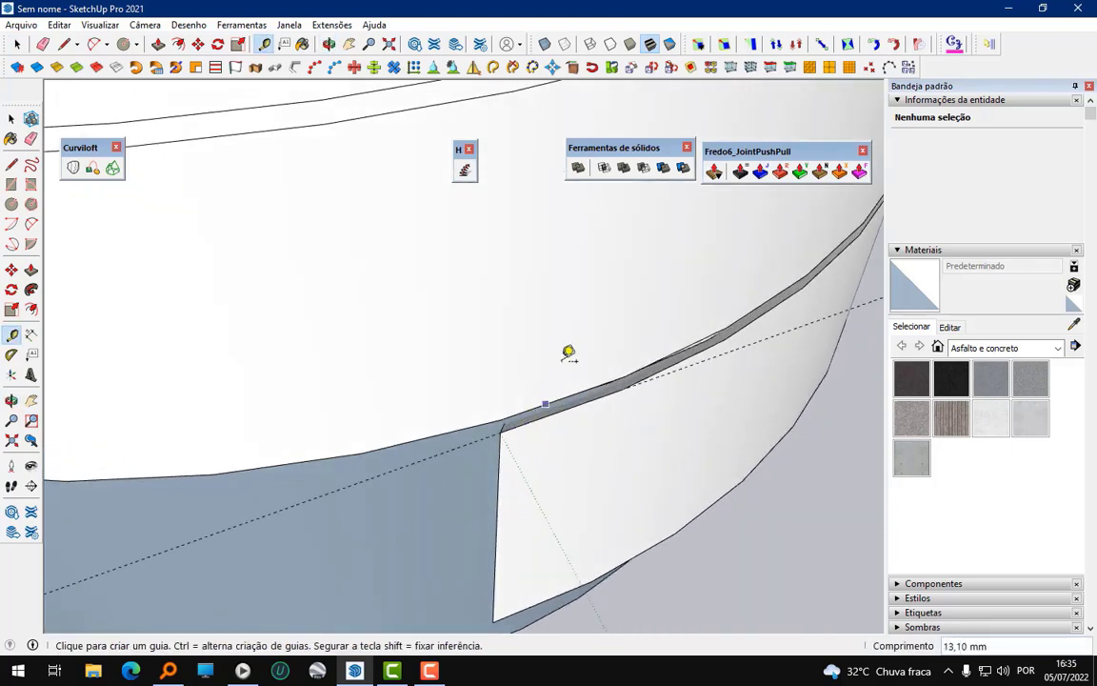
scroll(575, 321, "down", 2)
scroll(576, 321, "down", 2)
mouse_move(473, 340)
middle_mouse_down()
mouse_move(380, 246)
mouse_move(343, 318)
mouse_move(372, 245)
mouse_move(483, 436)
middle_mouse_up()
- Open the solid group and select the strip's triangular end face with its edges
key("space")
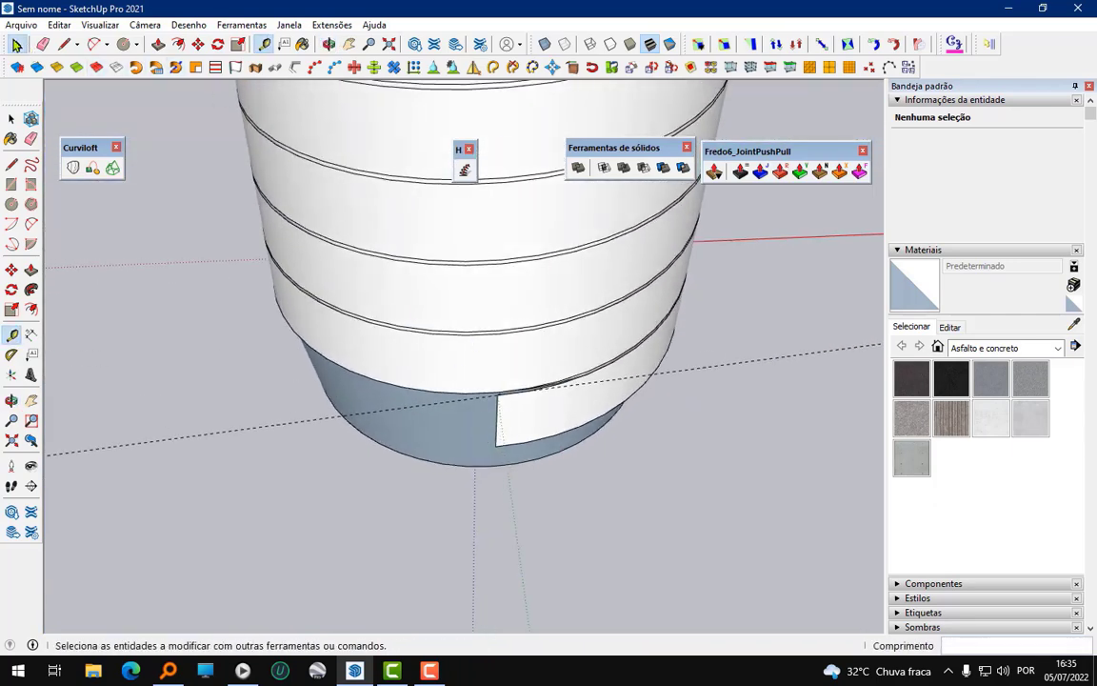
scroll(500, 408, "up", 2)
scroll(554, 488, "up", 2)
mouse_move(554, 487)
middle_mouse_down()
mouse_move(715, 465)
mouse_move(664, 489)
middle_mouse_up()
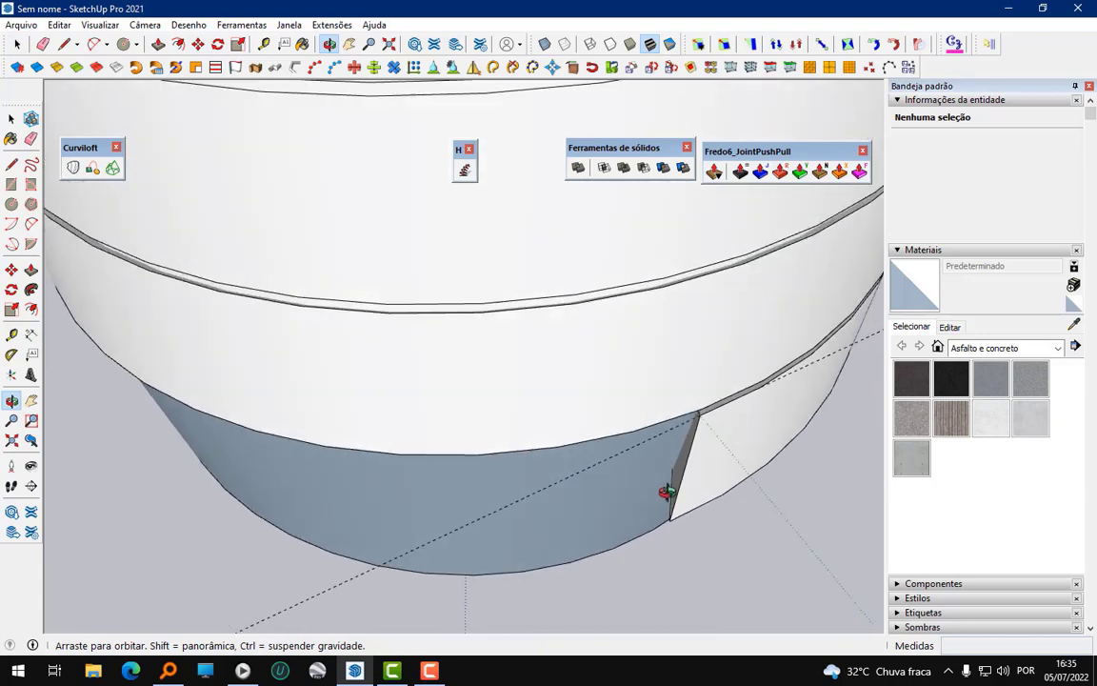
scroll(737, 438, "up", 2)
middle_click_drag(737, 438, 791, 411)
scroll(650, 391, "up", 1)
double_click(652, 388)
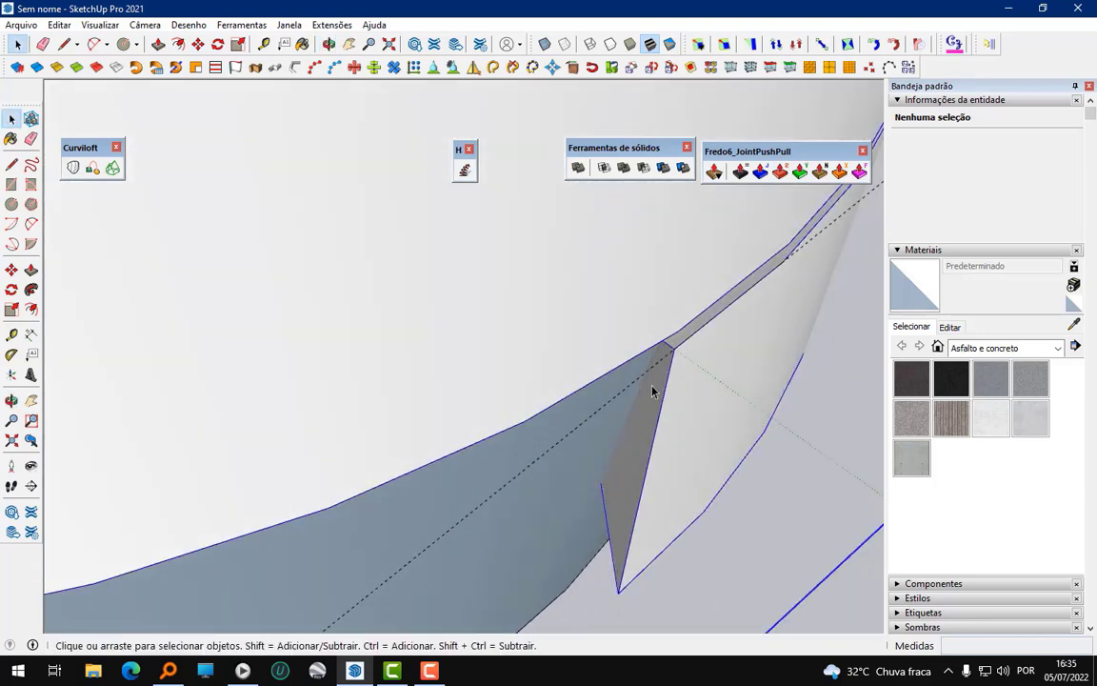
left_click(657, 385)
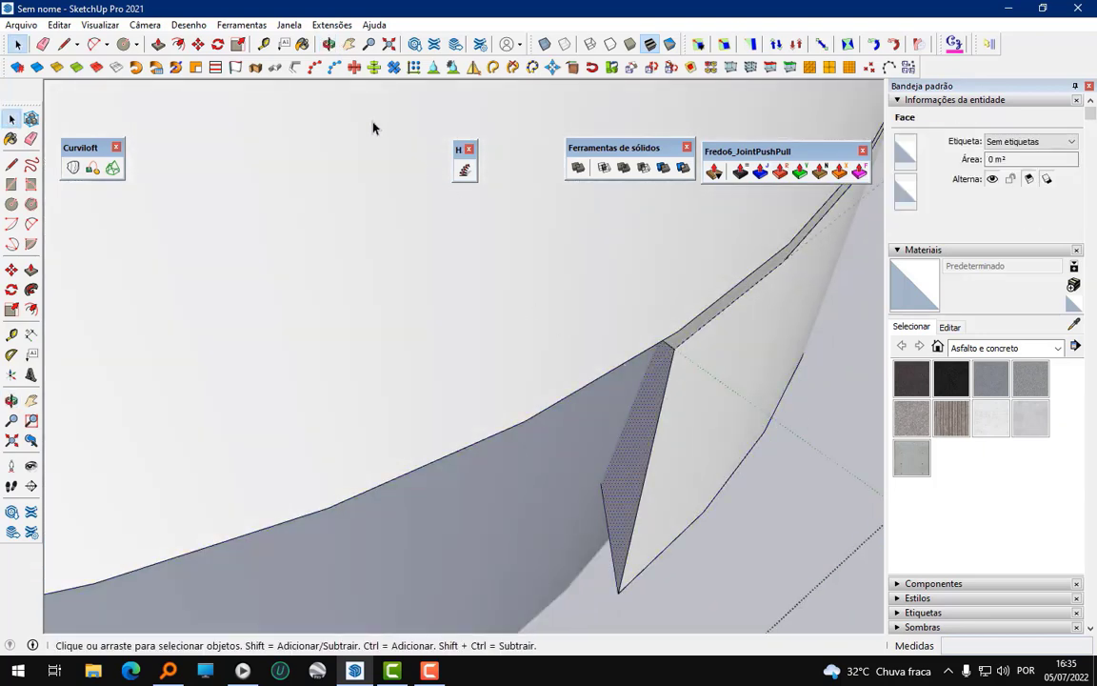
double_click(654, 389)
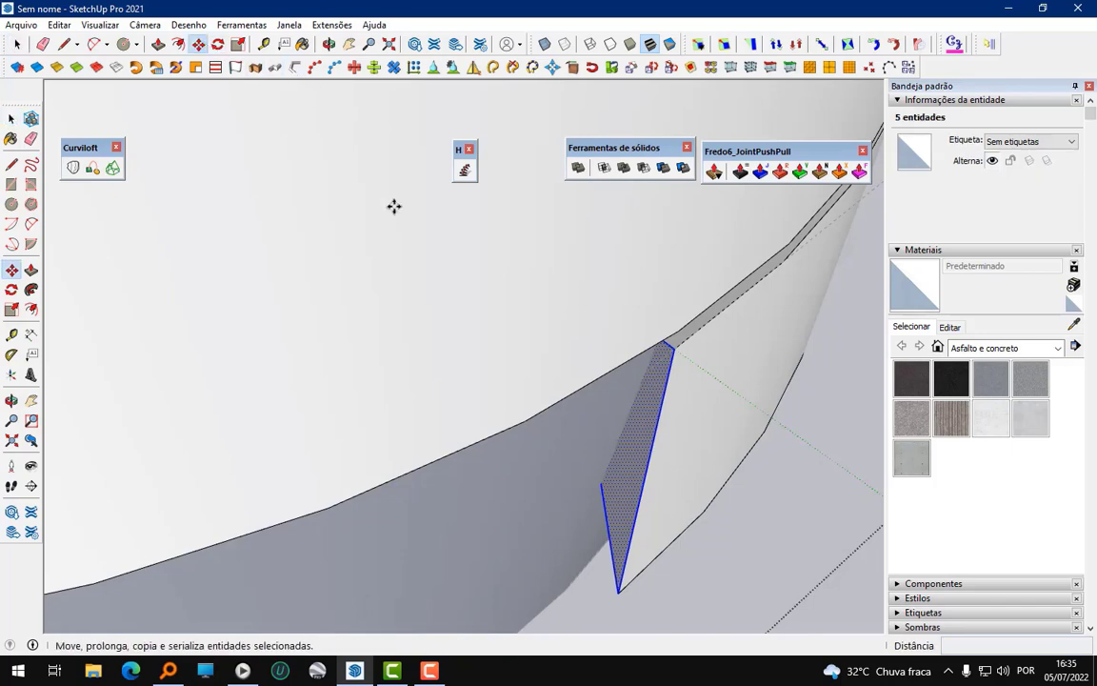
- Pull the end face outward past the tank's base as a straight tail
left_click(674, 353)
scroll(674, 353, "down", 2)
scroll(673, 348, "down", 3)
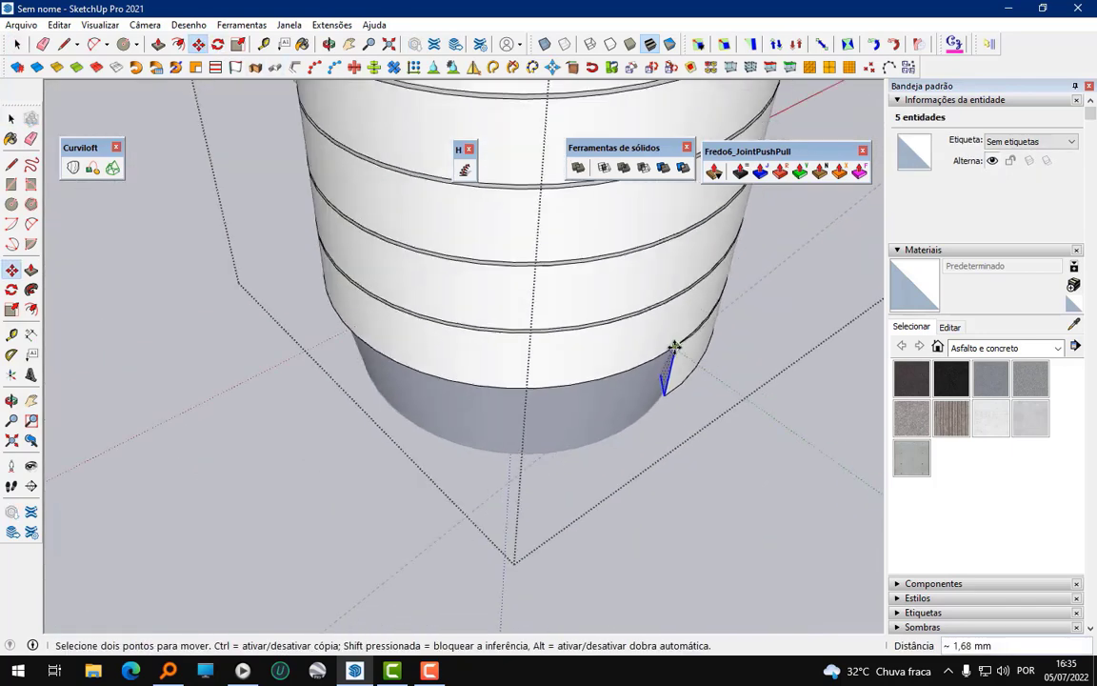
scroll(571, 401, "down", 1)
middle_click_drag(500, 491, 375, 140)
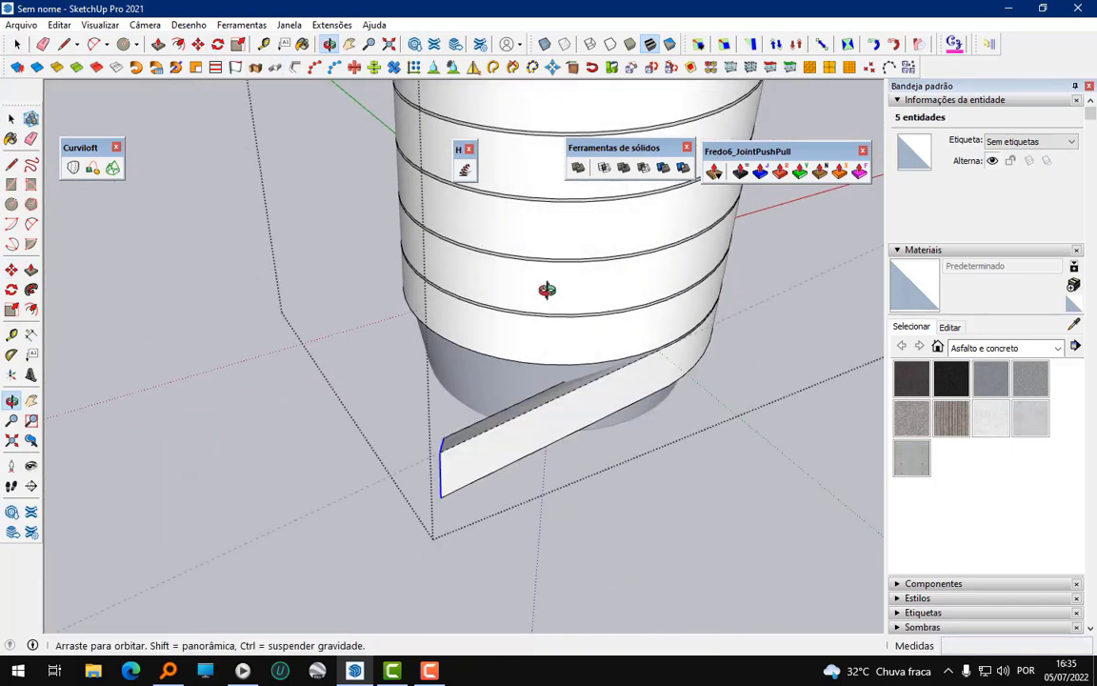
key("space")
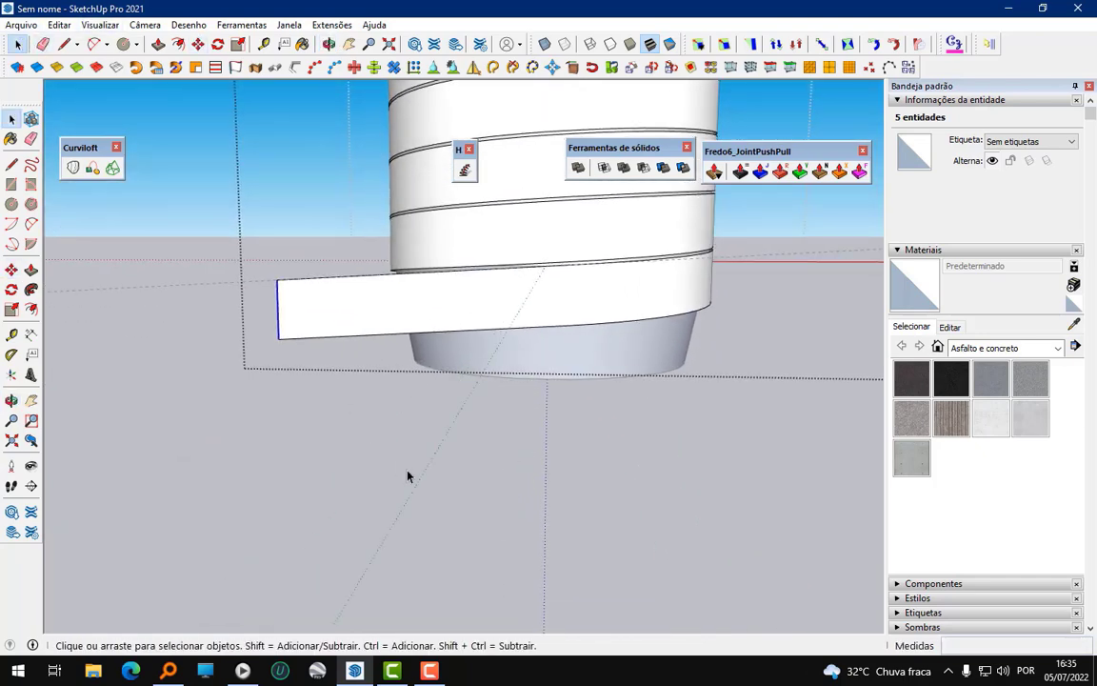
- Inside the tank group, raise the bottom circle about 22.73 mm along the blue axis
mouse_move(407, 473)
middle_mouse_down()
mouse_move(475, 363)
mouse_move(569, 289)
mouse_move(600, 294)
mouse_move(482, 464)
mouse_move(586, 311)
mouse_move(651, 265)
mouse_move(742, 285)
mouse_move(603, 400)
mouse_move(705, 345)
mouse_move(638, 387)
mouse_move(381, 385)
middle_mouse_up()
left_click(600, 294)
double_click(603, 400)
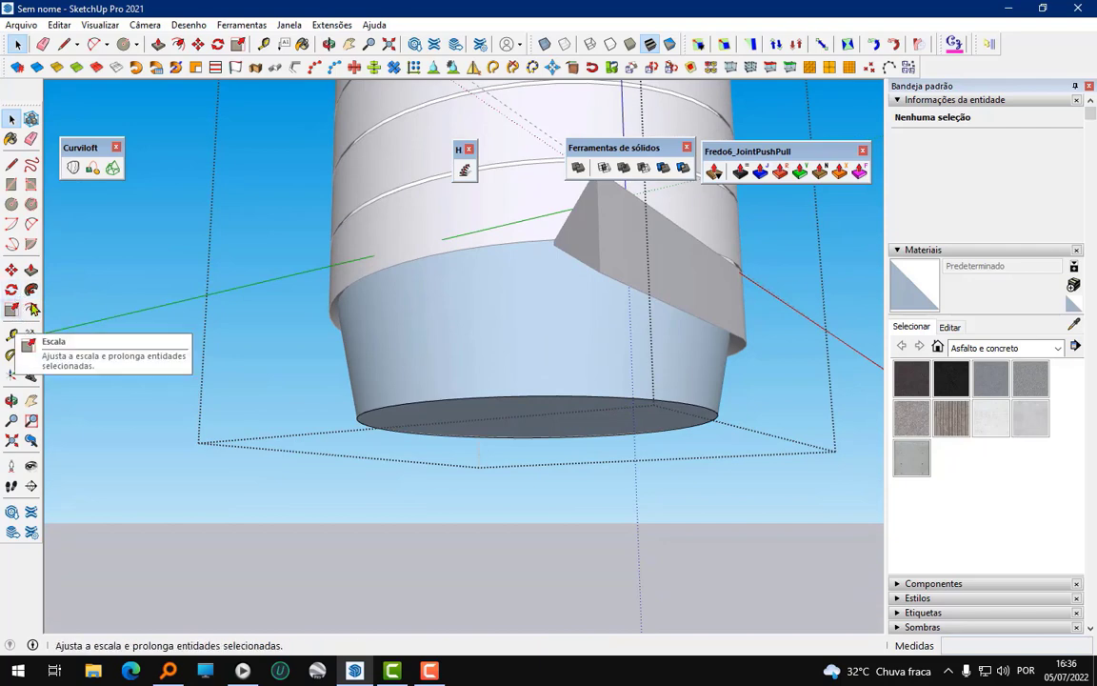
left_click(199, 44)
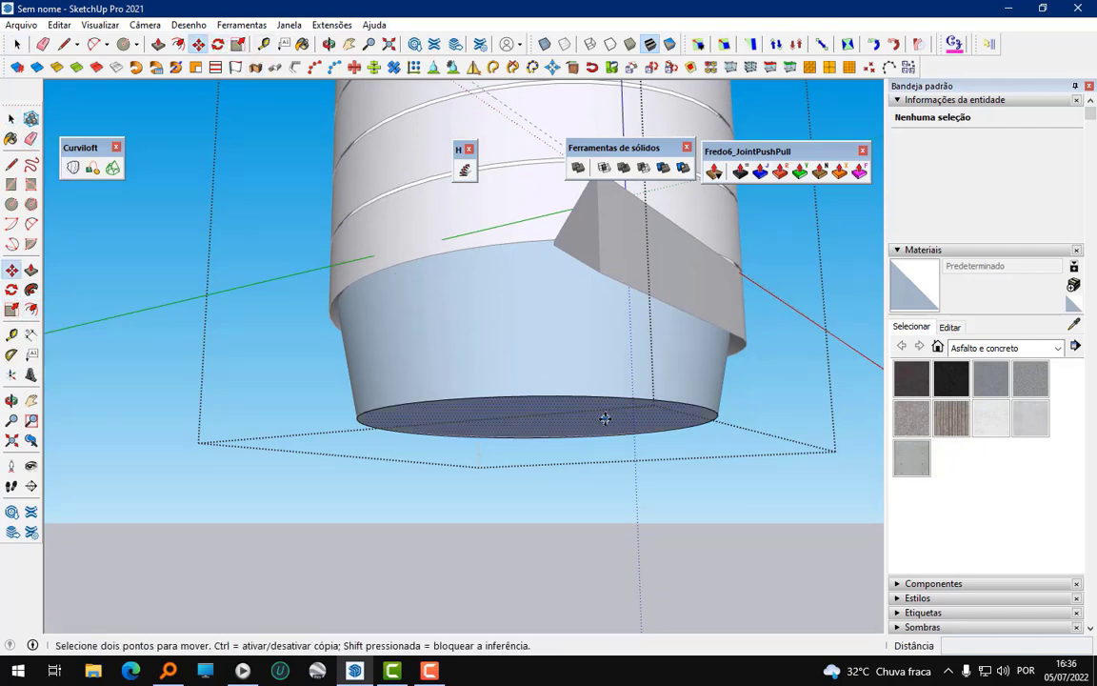
scroll(583, 391, "up", 2)
left_click(583, 392)
scroll(583, 385, "down", 2)
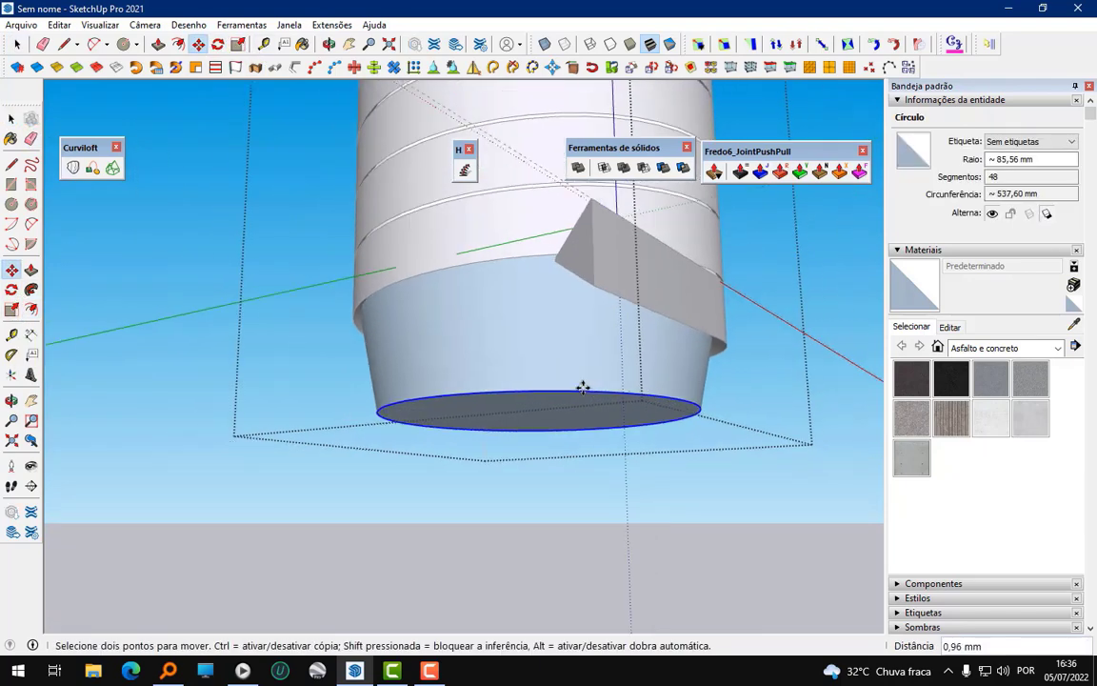
left_click(594, 285)
mouse_move(584, 288)
middle_mouse_down()
mouse_move(741, 373)
mouse_move(734, 343)
mouse_move(619, 306)
mouse_move(522, 304)
mouse_move(475, 489)
middle_mouse_up()
scroll(489, 466, "down", 2)
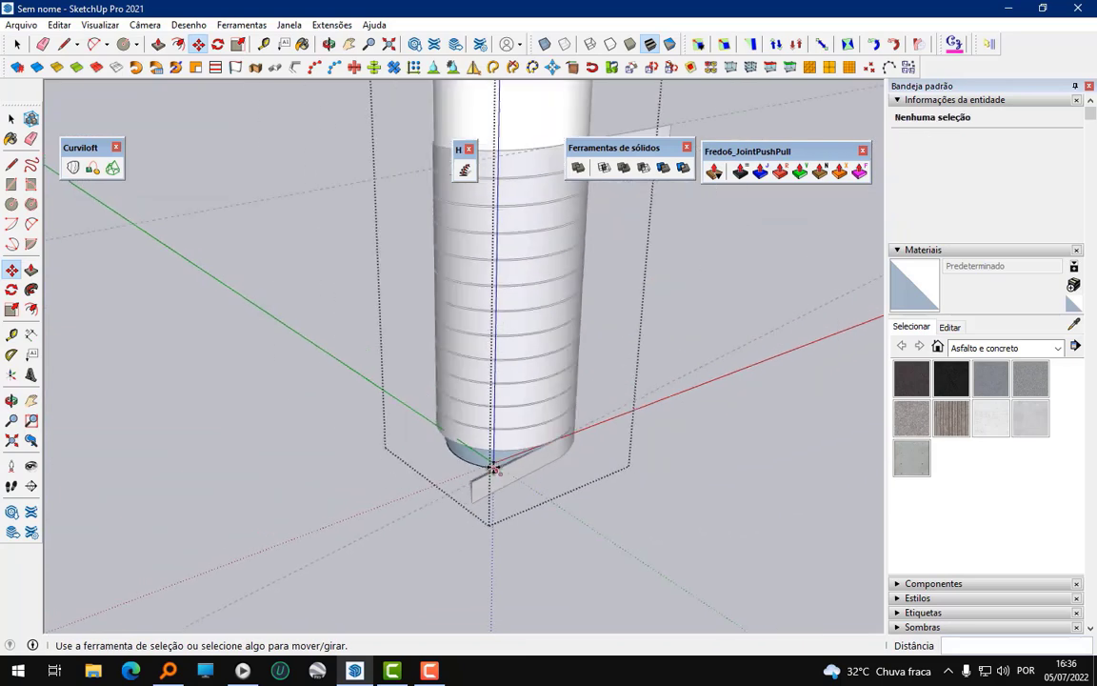
scroll(476, 429, "down", 1)
- Select the coil solid
left_click(16, 45)
mouse_move(282, 240)
middle_mouse_down()
mouse_move(544, 367)
mouse_move(367, 385)
middle_mouse_up()
scroll(548, 327, "up", 2)
left_click(548, 328)
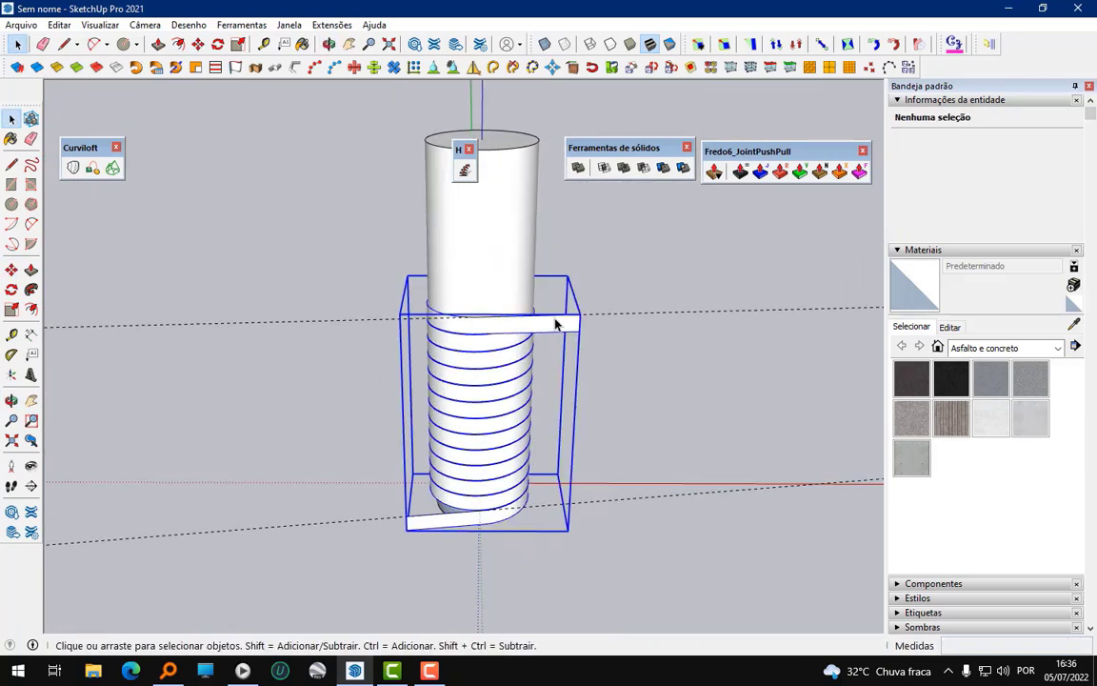
- Subtract the coil from the cylinder, producing one 0.02 m³ 'Diferença' threaded solid
left_click(733, 225)
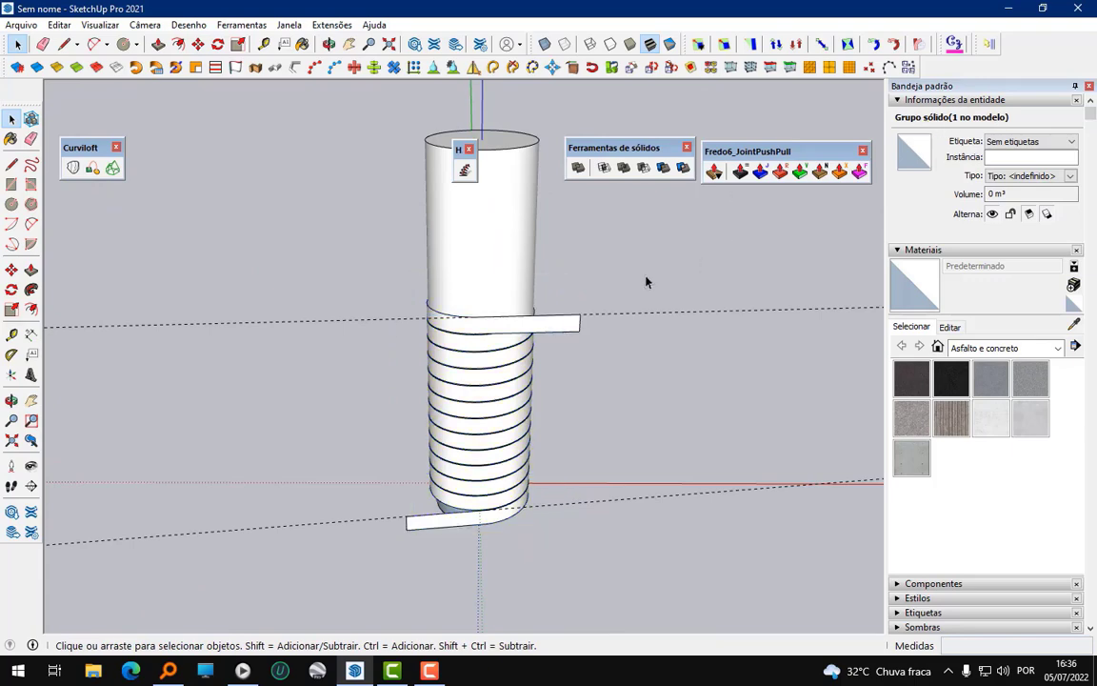
mouse_move(647, 279)
middle_mouse_down()
mouse_move(563, 331)
mouse_move(625, 252)
mouse_move(600, 327)
mouse_move(644, 301)
middle_mouse_up()
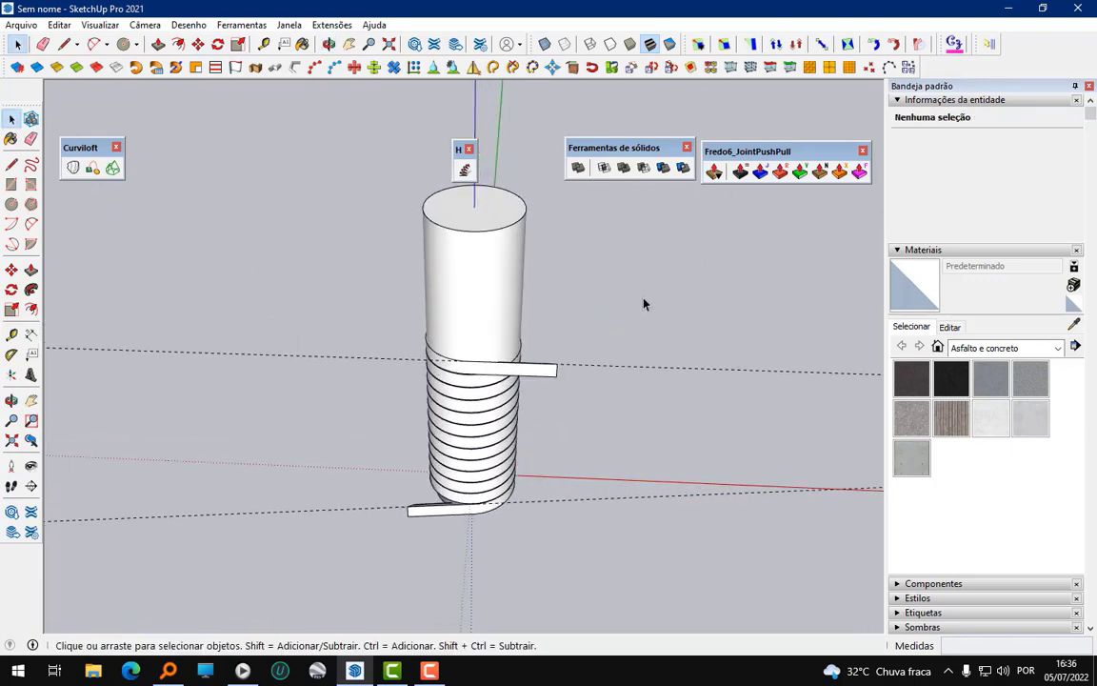
scroll(526, 391, "up", 2)
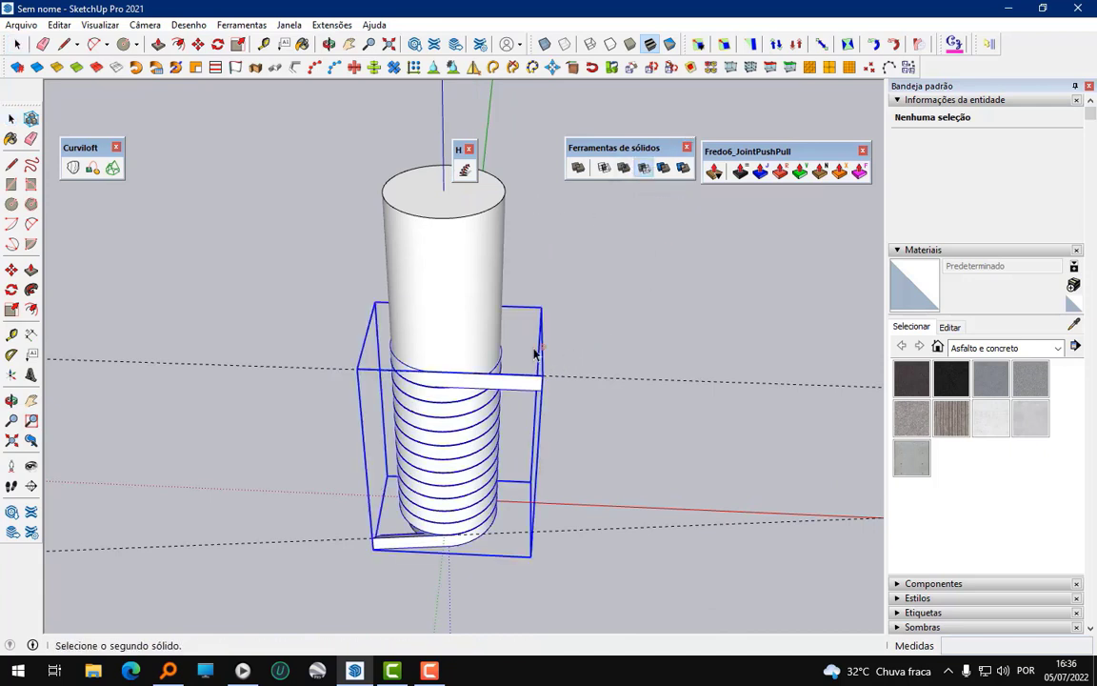
left_click(473, 278)
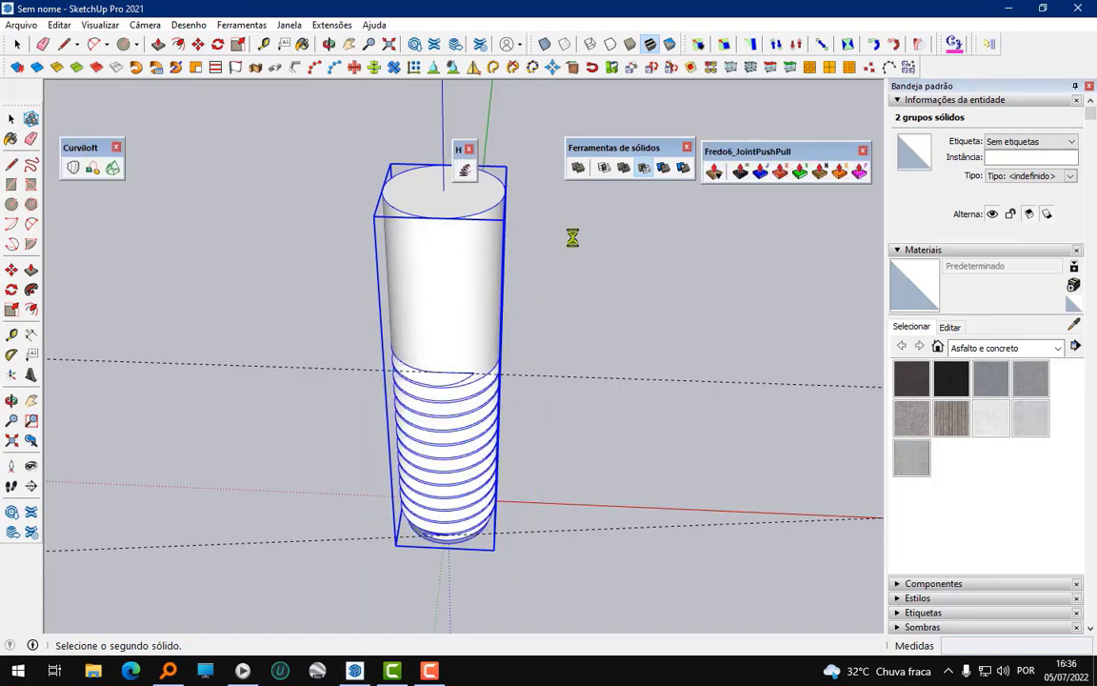
mouse_move(569, 238)
middle_mouse_down()
mouse_move(489, 399)
mouse_move(544, 194)
mouse_move(429, 537)
middle_mouse_up()
scroll(429, 537, "up", 5)
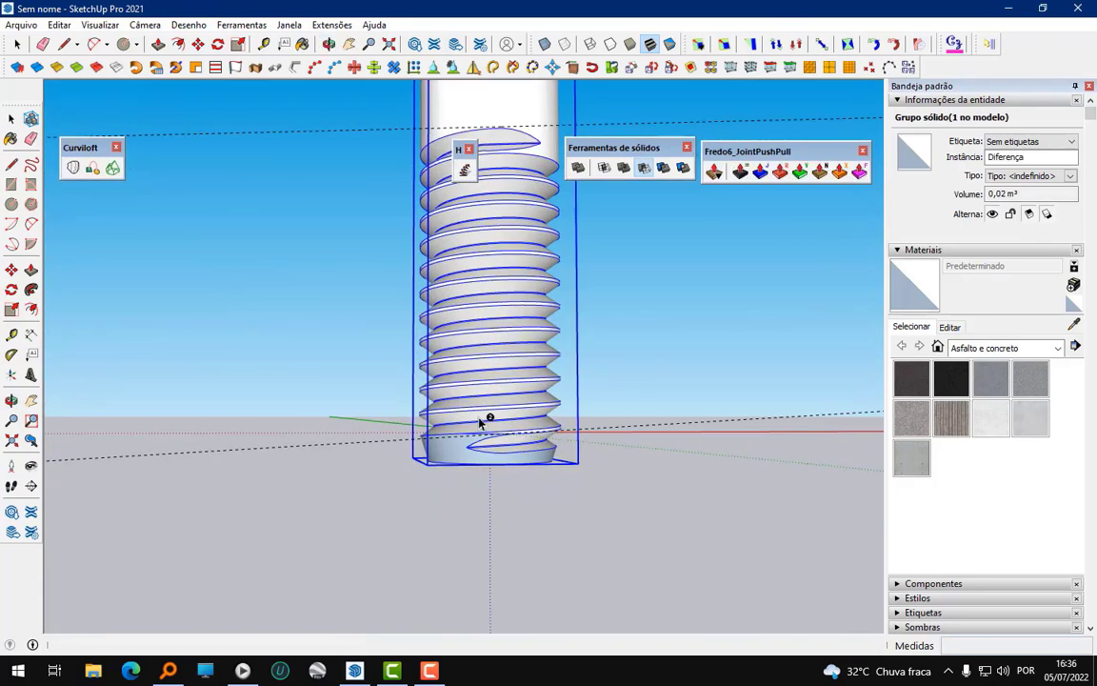
mouse_move(488, 419)
middle_mouse_down()
mouse_move(639, 294)
mouse_move(820, 237)
mouse_move(511, 363)
mouse_move(355, 514)
middle_mouse_up()
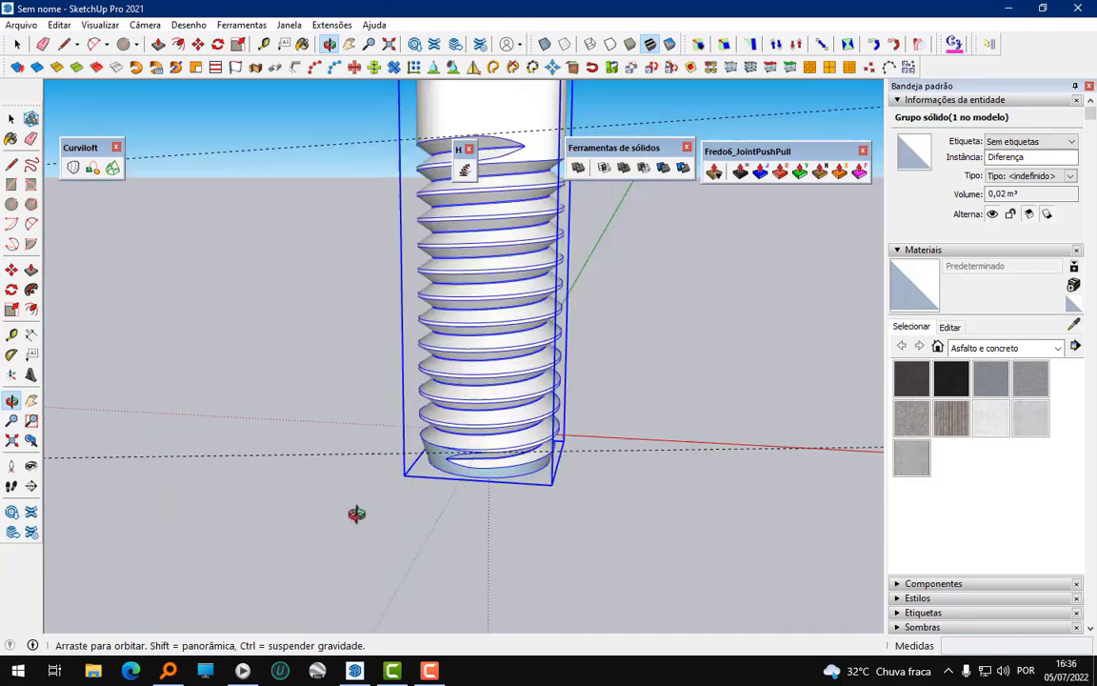
scroll(441, 561, "down", 2)
scroll(274, 343, "down", 3)
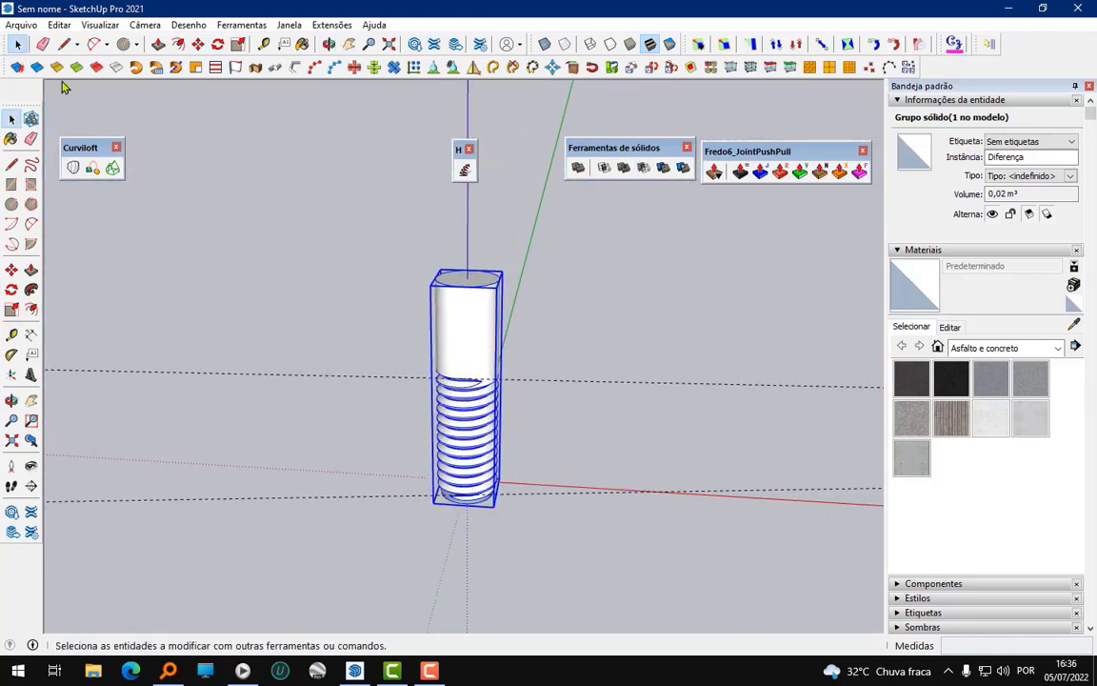
- Delete the leftover guide lines
left_click(413, 365)
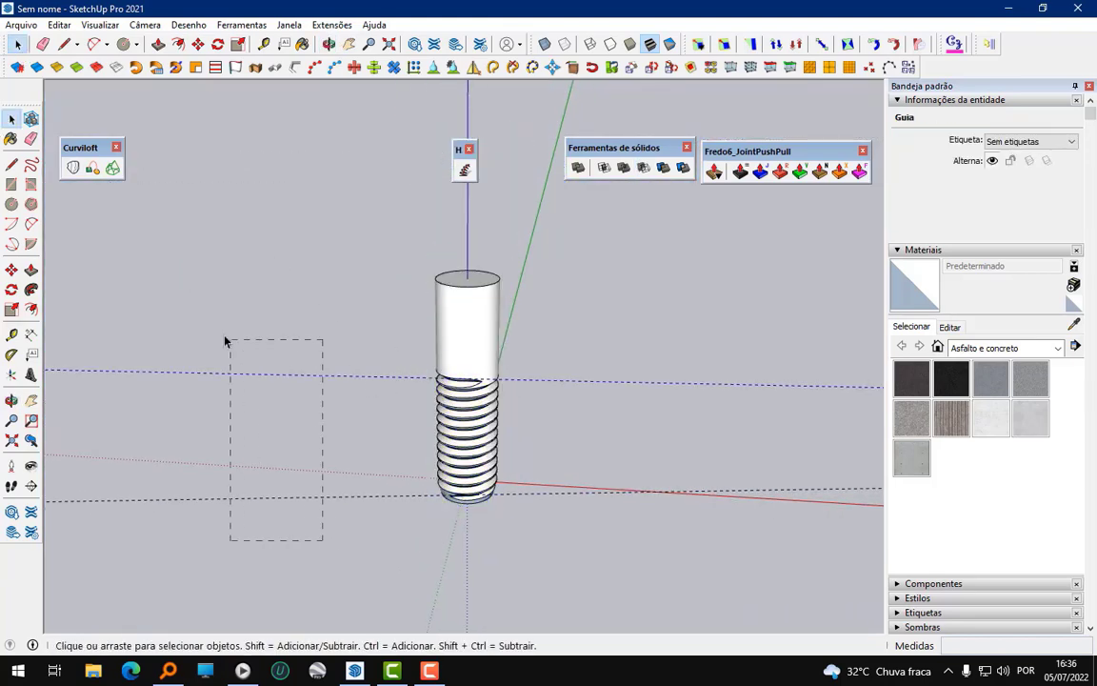
left_click_drag(226, 340, 220, 336)
key("Delete")
scroll(343, 379, "up", 2)
middle_click_drag(483, 301, 464, 535)
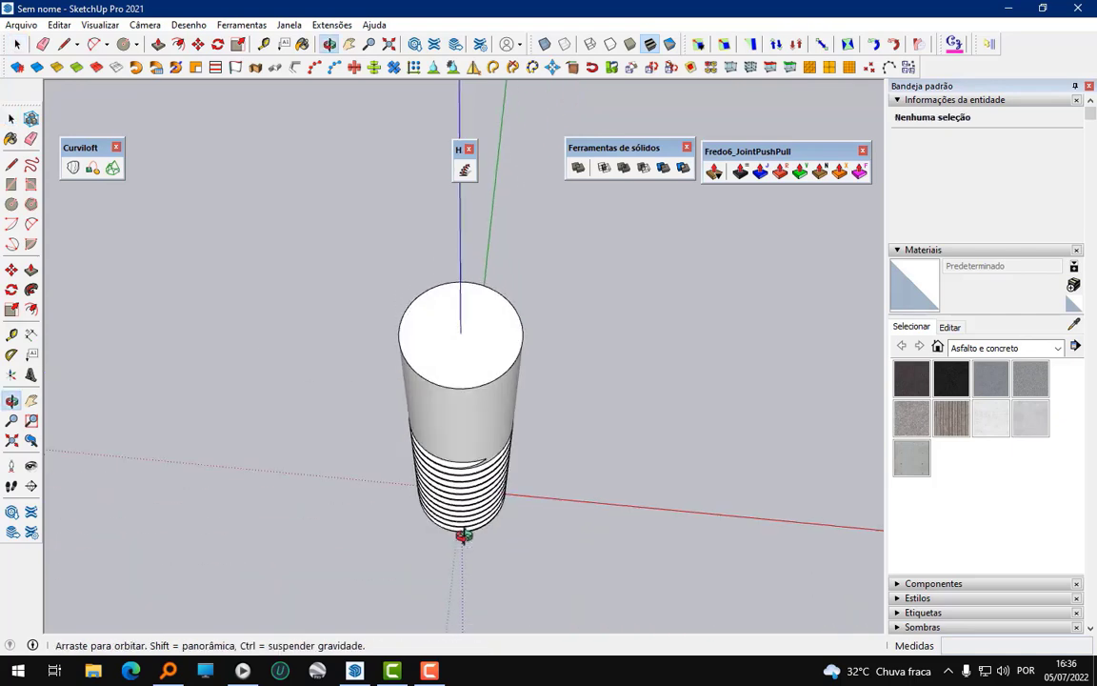
scroll(472, 312, "up", 2)
scroll(488, 321, "up", 2)
- Draw a six-sided polygon centred on the rod's top face
left_click(488, 321)
scroll(488, 321, "down", 1)
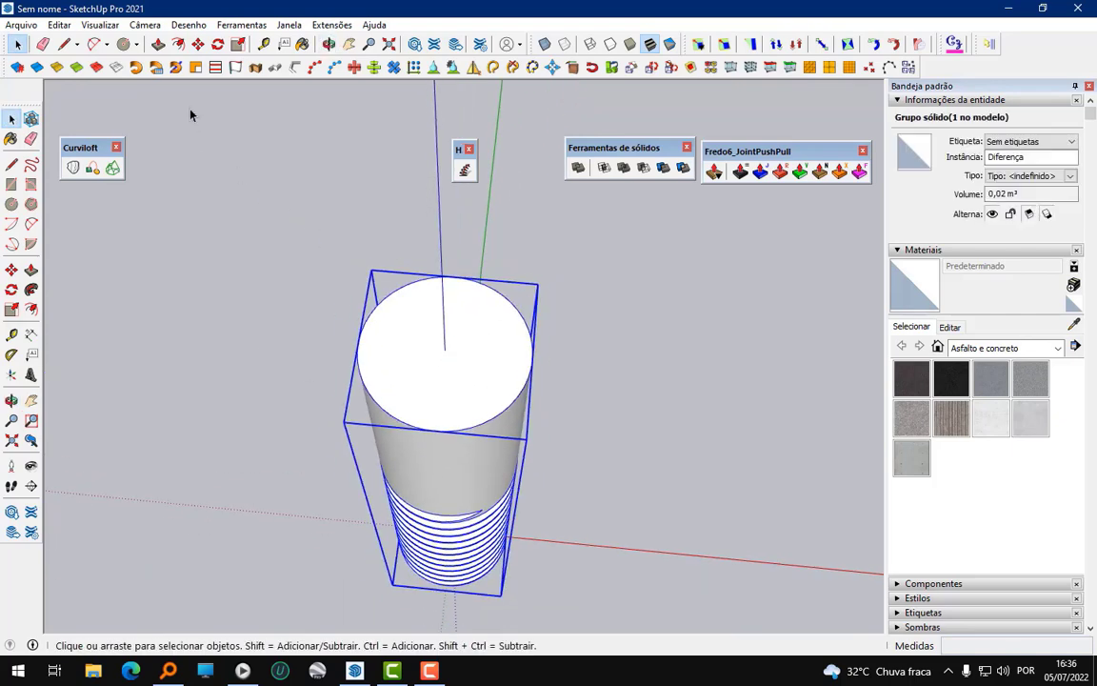
left_click(137, 45)
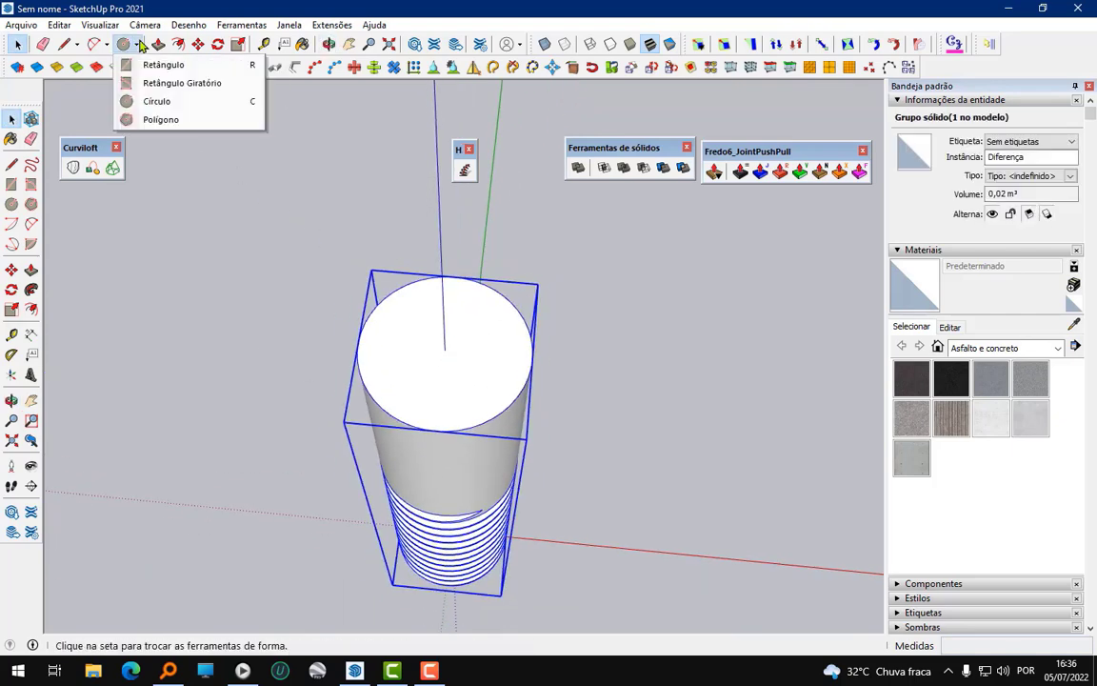
left_click(174, 119)
scroll(443, 345, "up", 1)
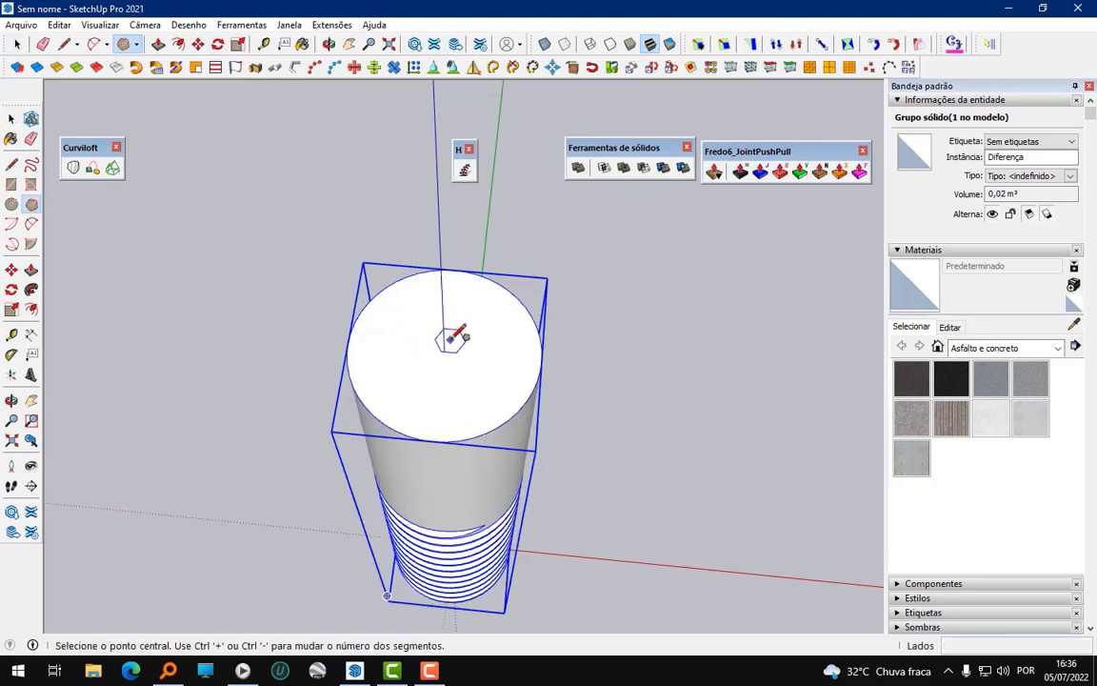
scroll(442, 362, "up", 2)
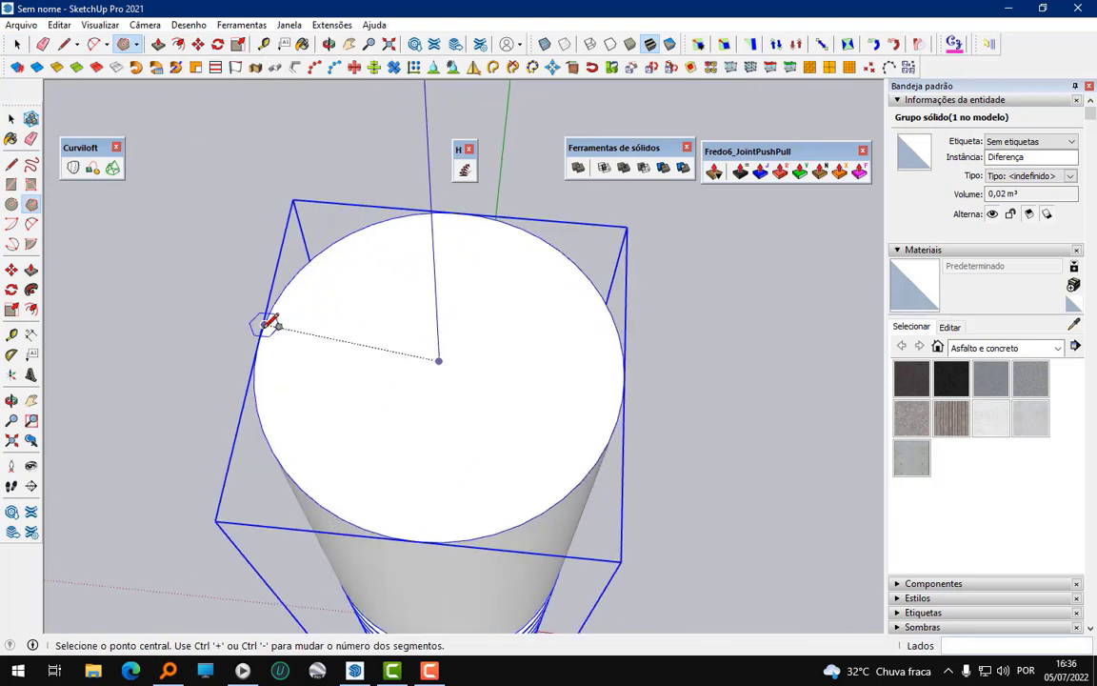
left_click(440, 358)
scroll(443, 354, "down", 2)
scroll(444, 355, "down", 3)
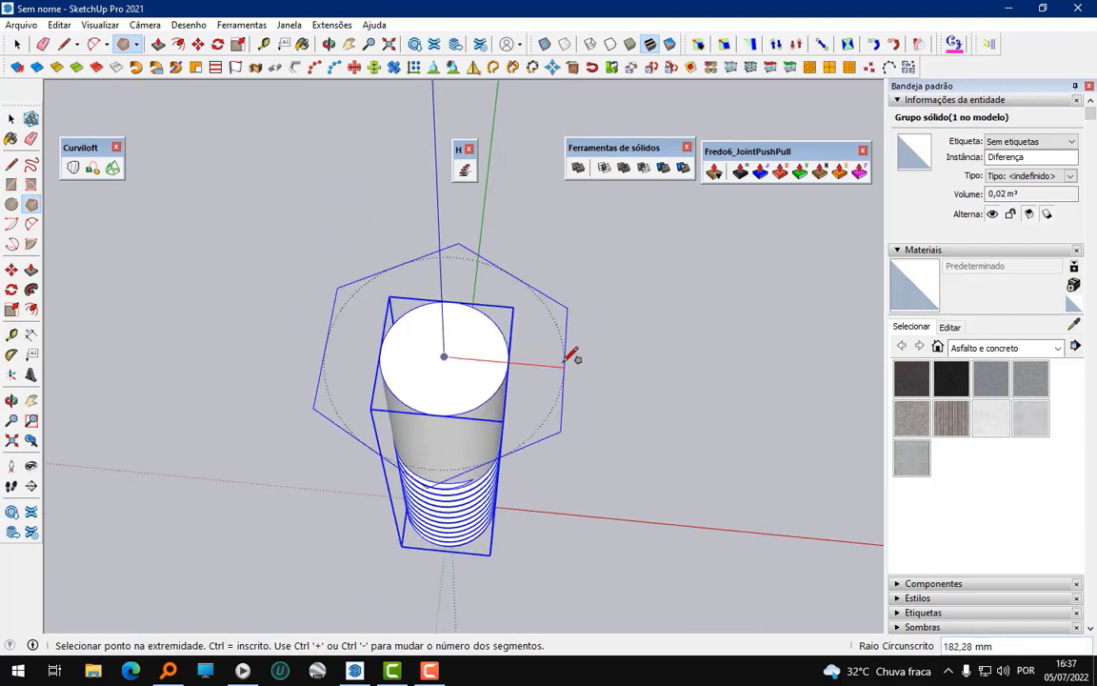
left_click(569, 354)
- Push/Pull the hexagon upward into a prism bolt head
middle_click_drag(478, 376, 488, 134)
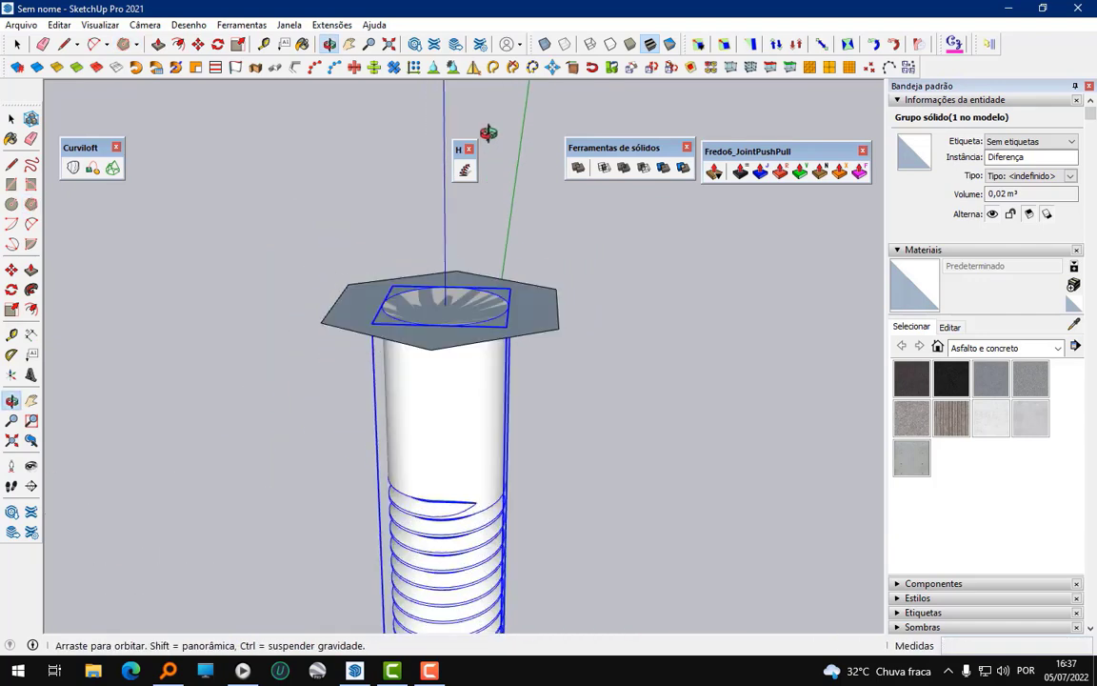
left_click(159, 44)
left_click_drag(385, 289, 389, 236)
middle_click_drag(389, 236, 417, 249)
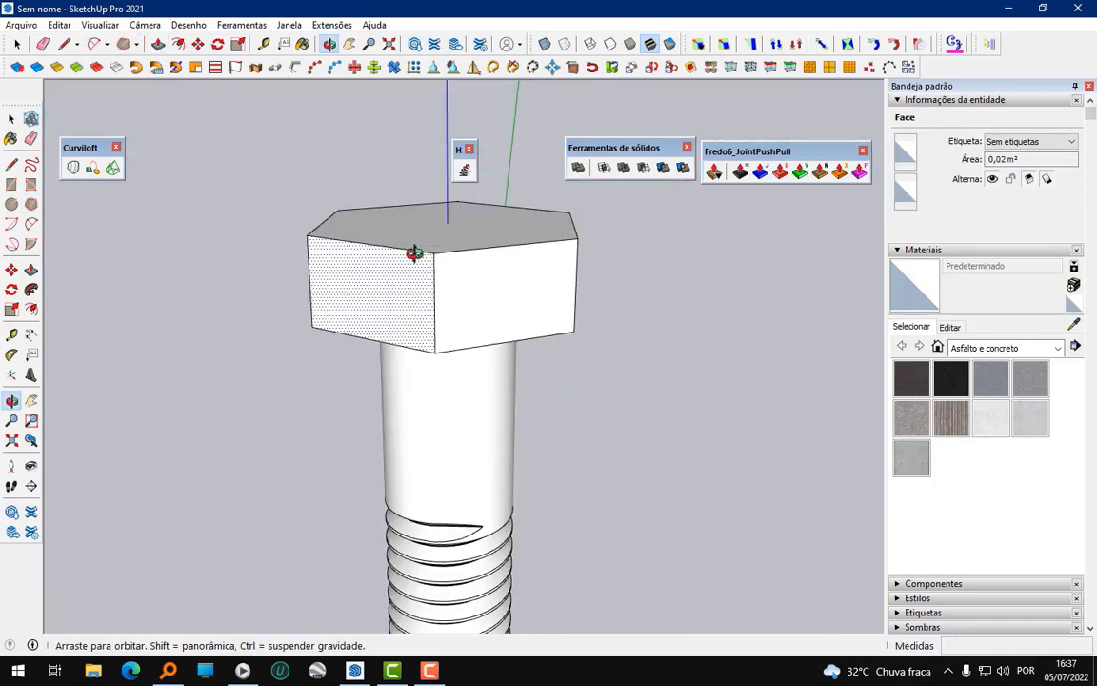
scroll(463, 245, "up", 3)
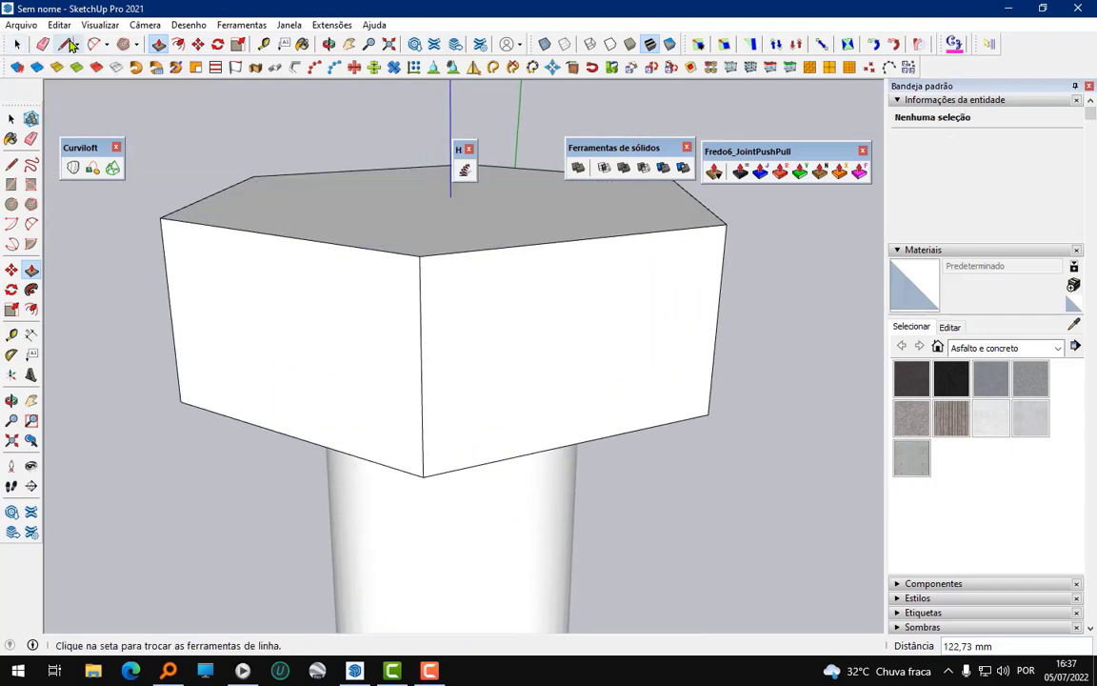
left_click(95, 45)
middle_click_drag(443, 317, 350, 261)
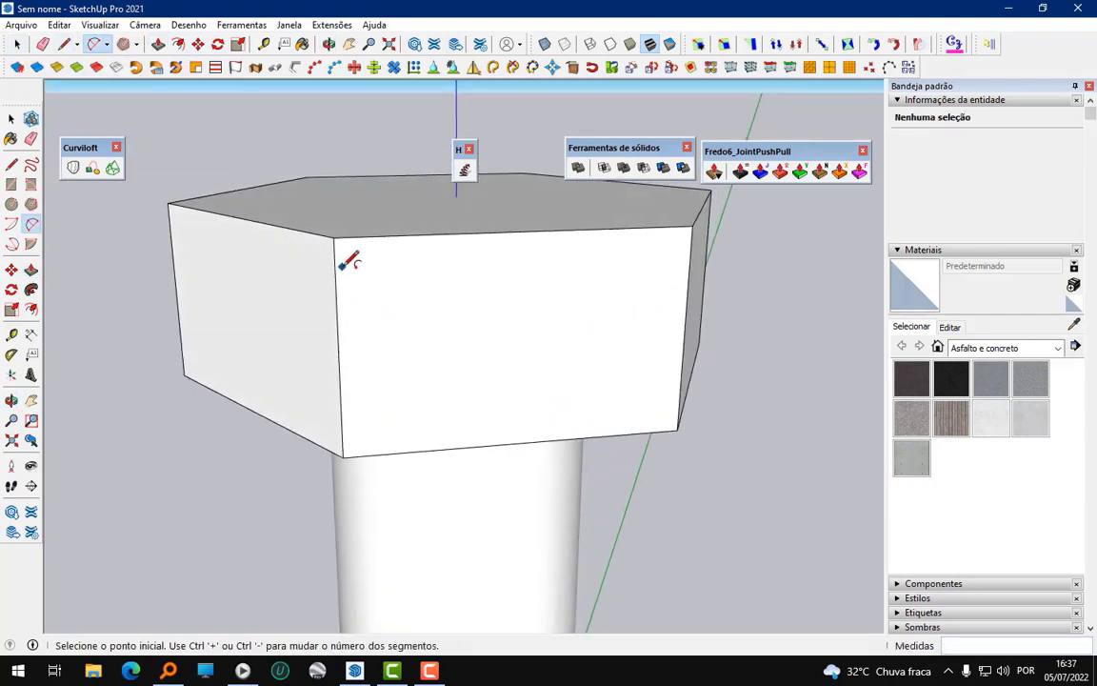
- Select the old arc on the hex head's front face and orbit around the head
left_click(339, 352)
left_click(684, 332)
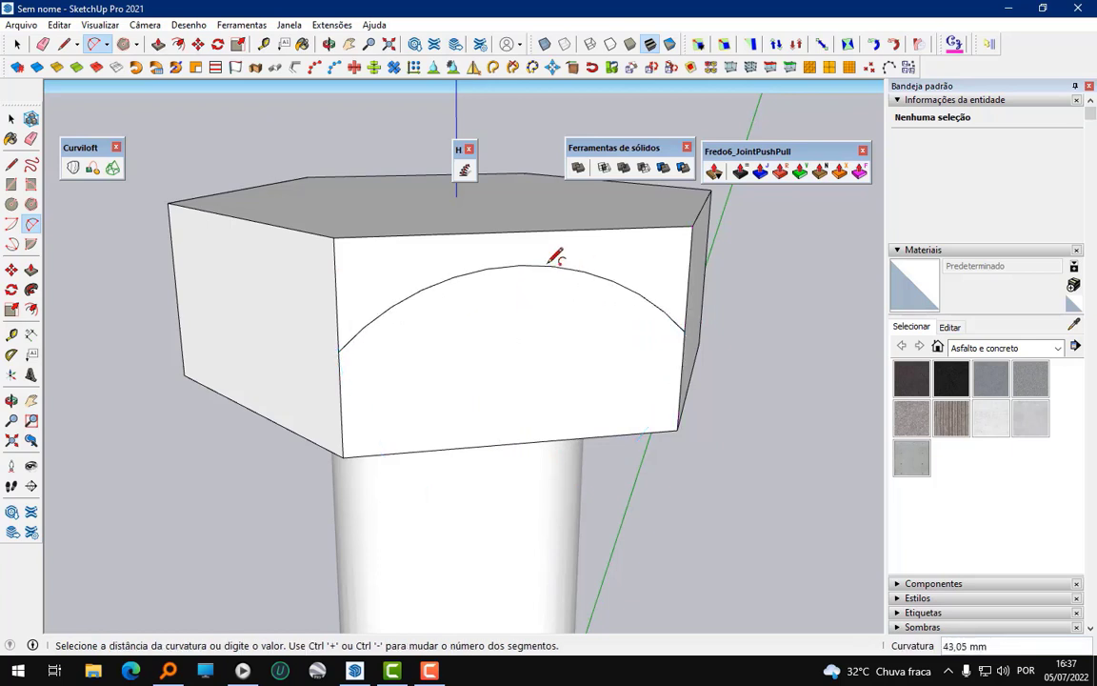
left_click(555, 258)
middle_click_drag(556, 259, 514, 318)
left_click(17, 44)
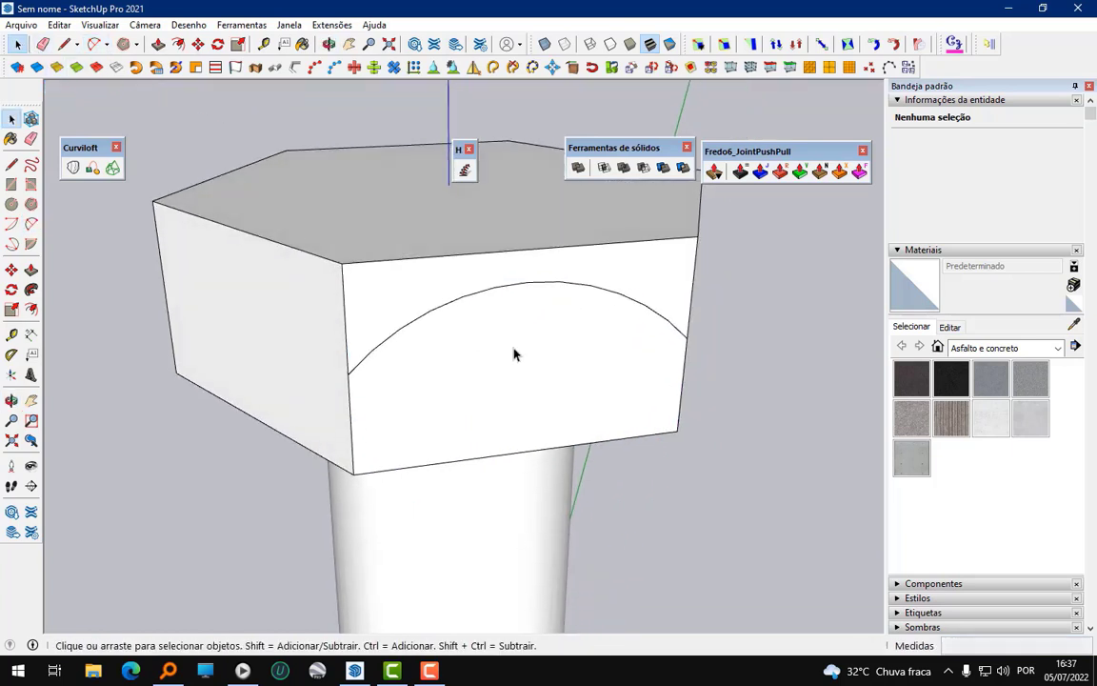
left_click(484, 296)
scroll(451, 417, "down", 3)
middle_click_drag(451, 416, 502, 288)
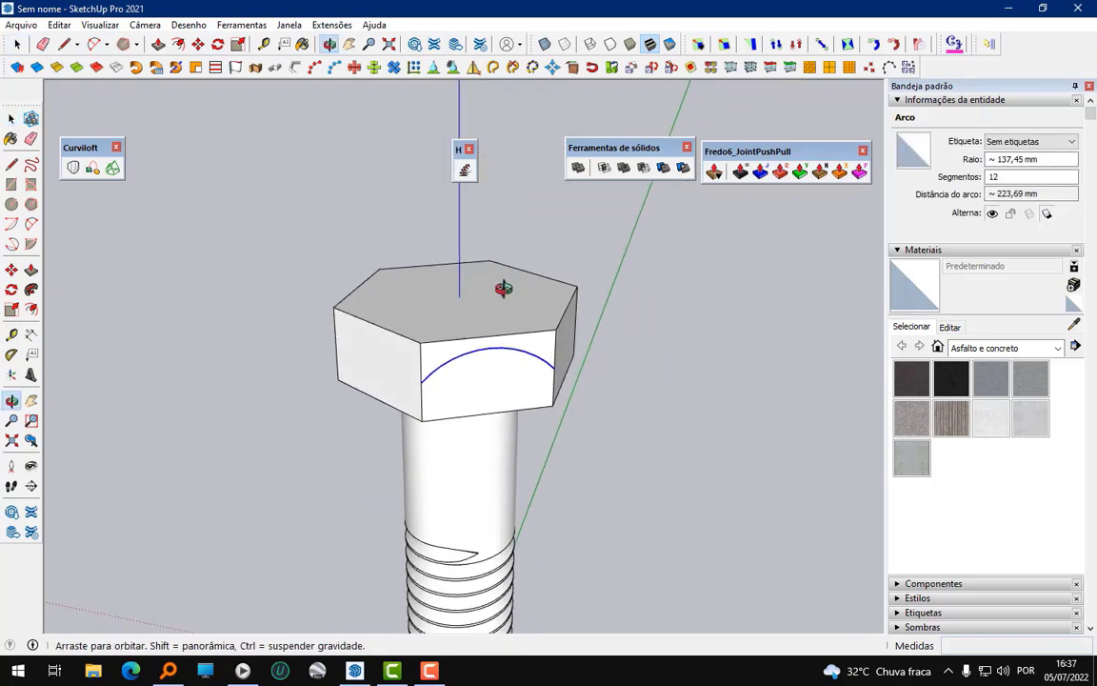
scroll(482, 316, "up", 2)
scroll(442, 408, "up", 2)
mouse_move(442, 408)
middle_mouse_down()
mouse_move(443, 265)
mouse_move(479, 392)
middle_mouse_up()
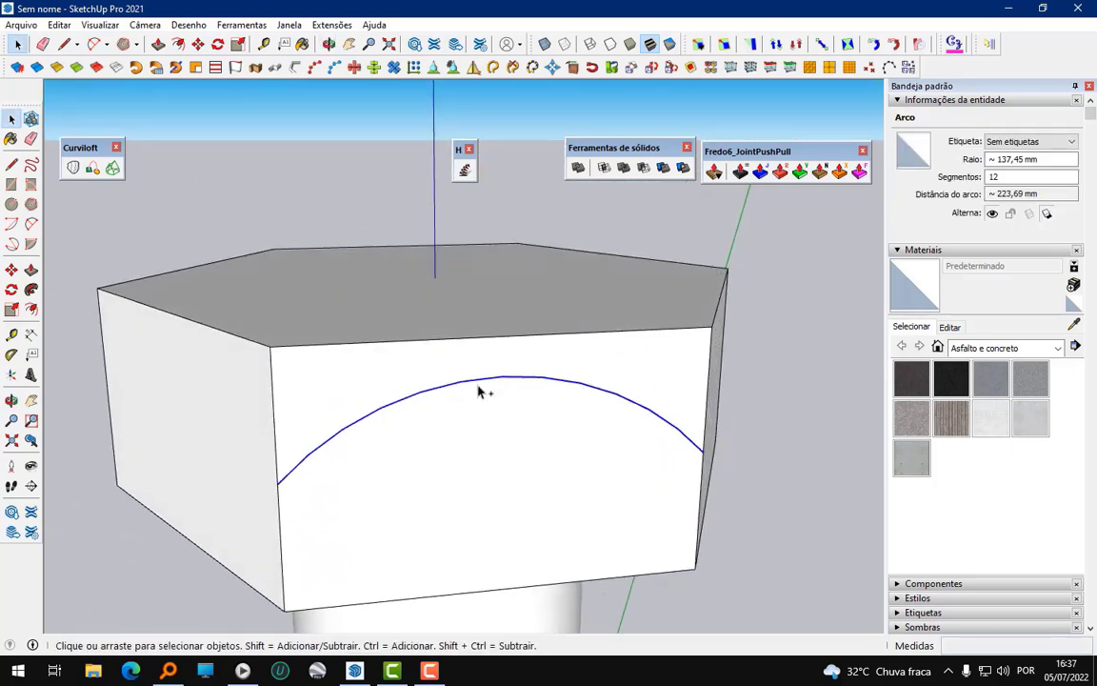
left_click(295, 229)
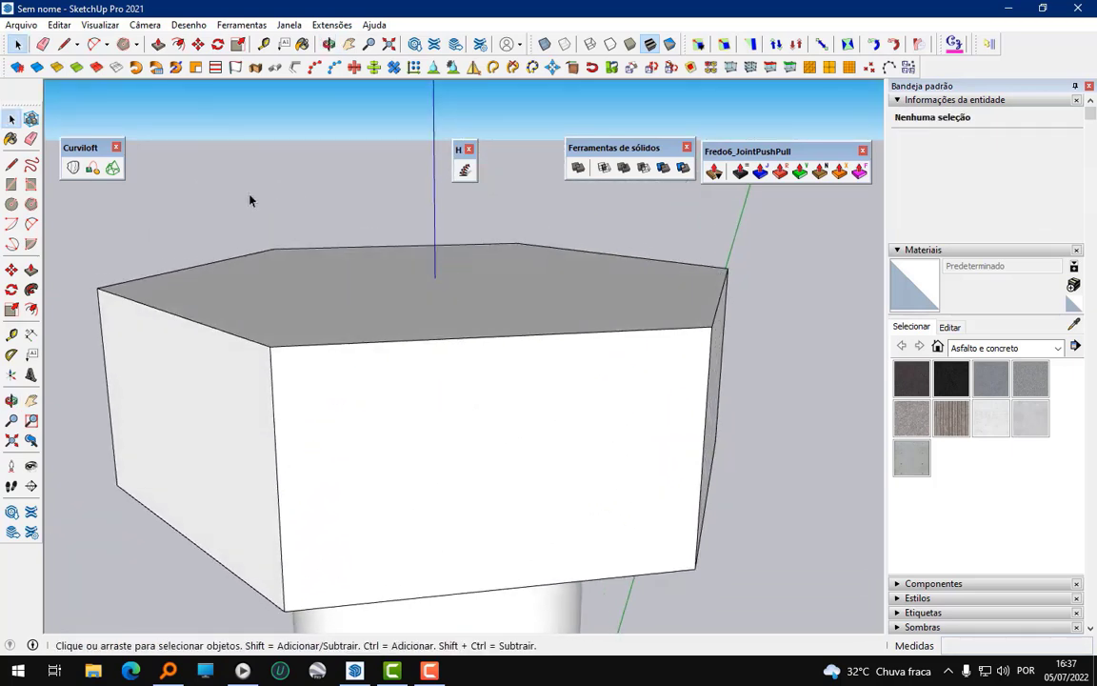
- Draw a 2-point arc across the front face from its left edge to its right edge
left_click(97, 45)
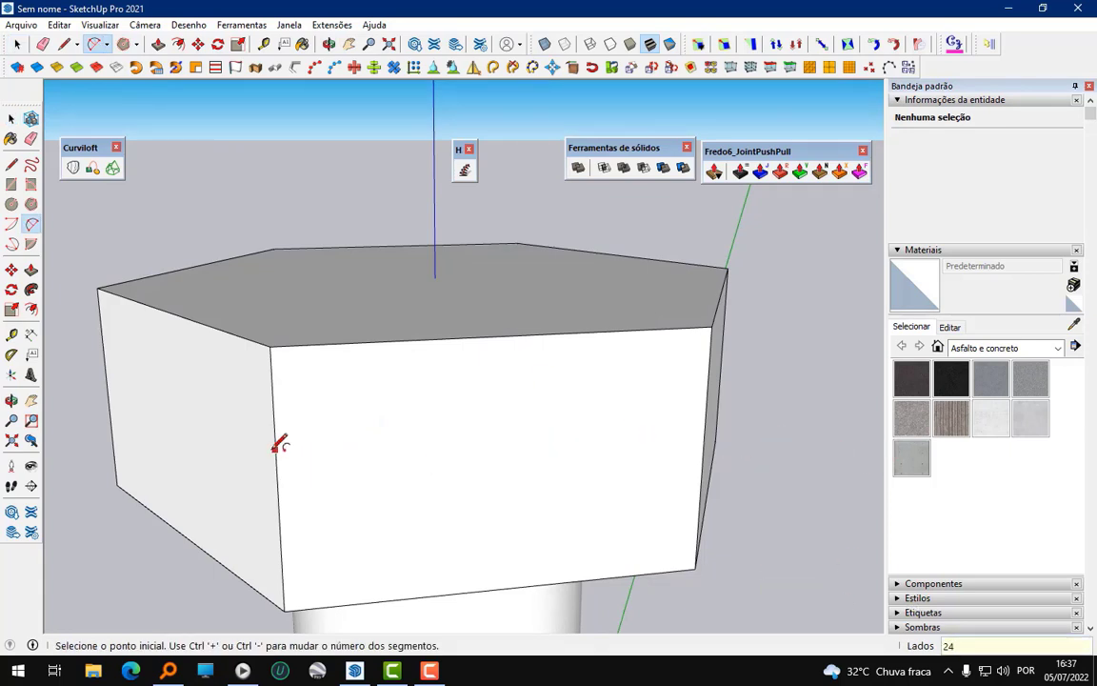
left_click(278, 483)
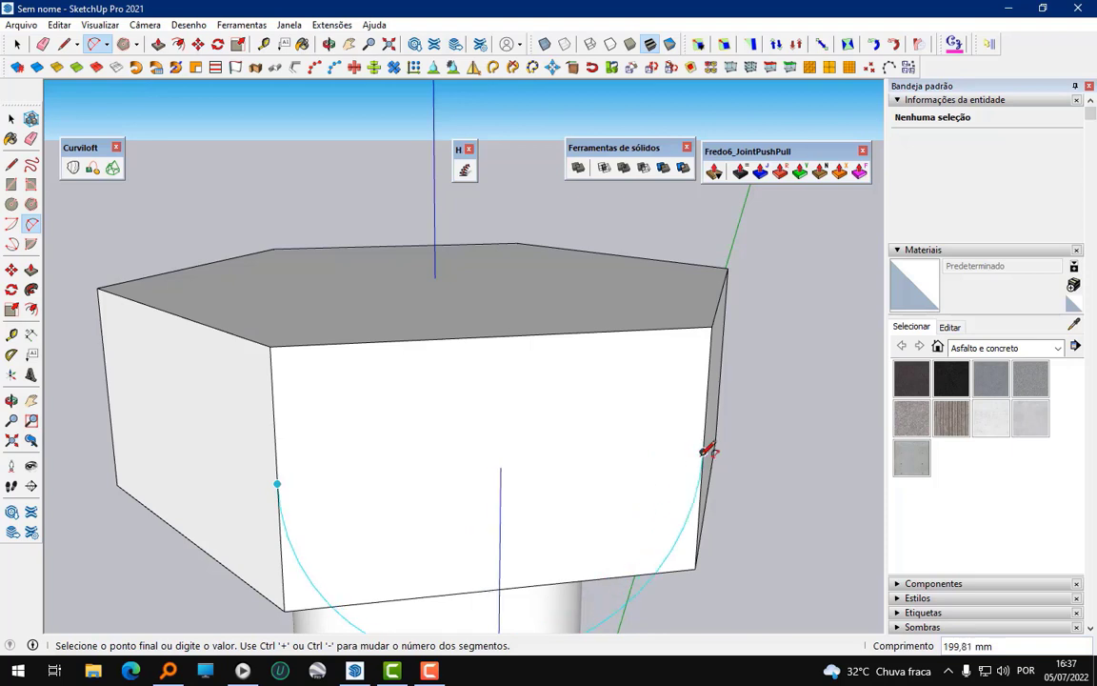
left_click(703, 451)
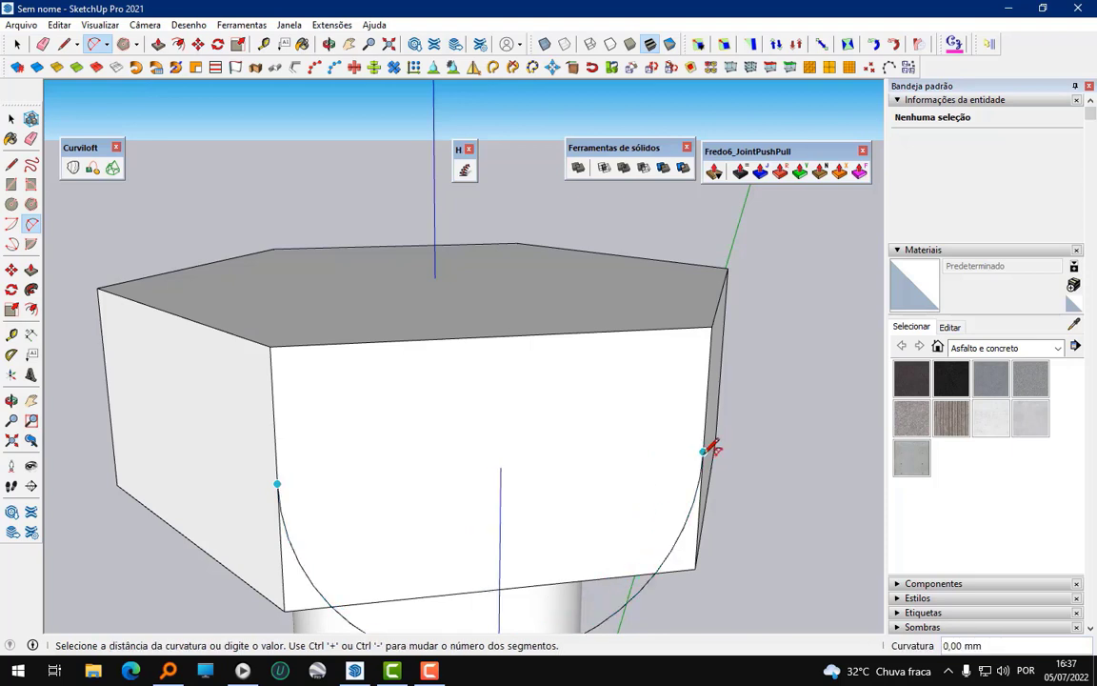
left_click(617, 372)
middle_click_drag(514, 312, 531, 404)
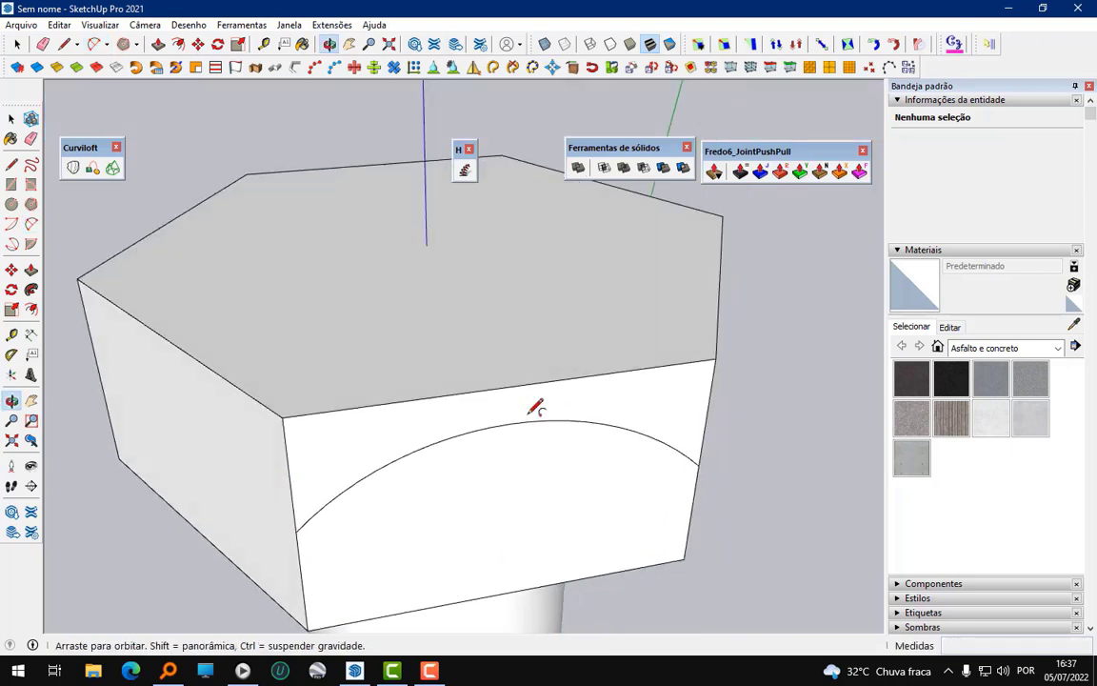
- Rotate-copy the new arc 60° about the top-face centre onto the next face
key("space")
left_click(437, 437)
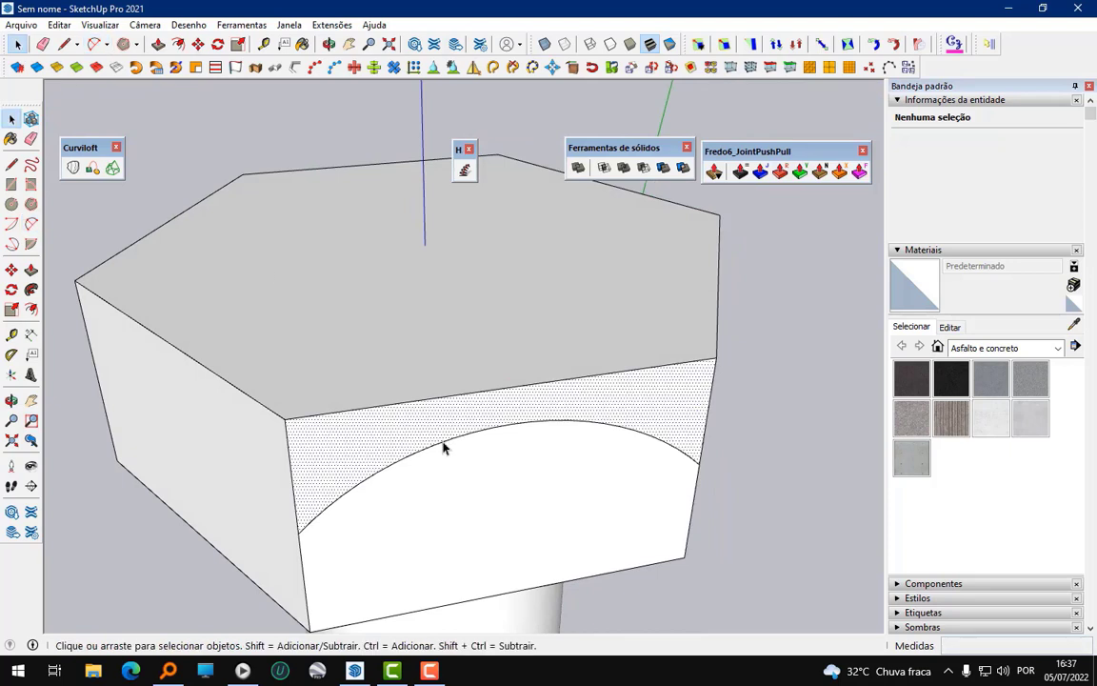
left_click(434, 445)
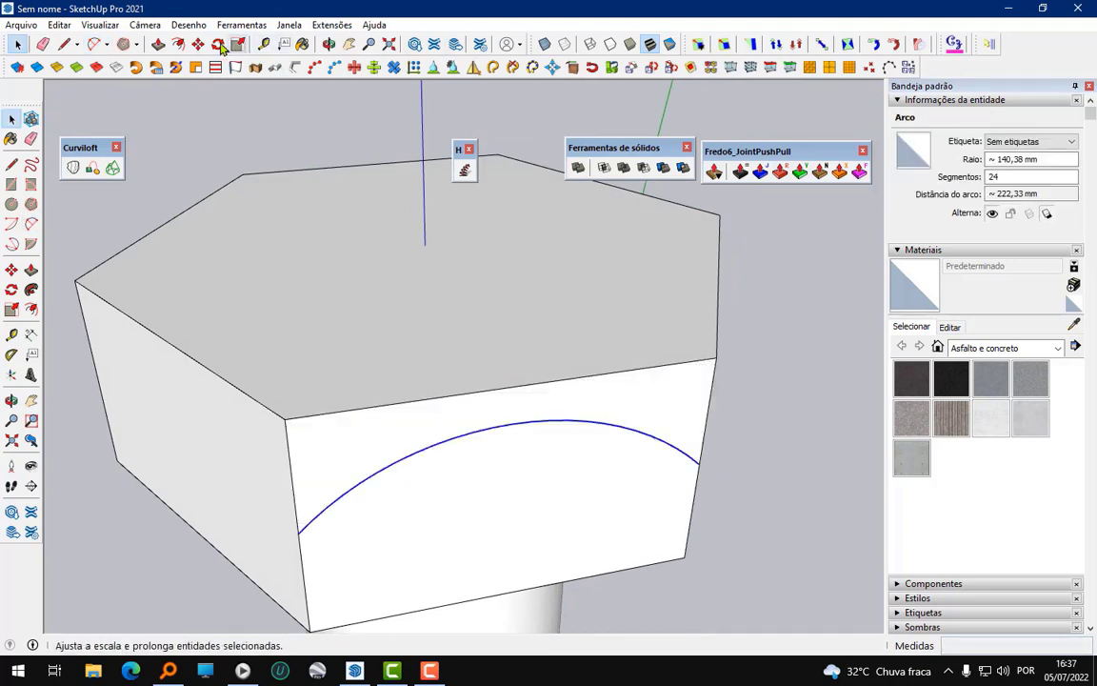
left_click(423, 244)
left_click(716, 358)
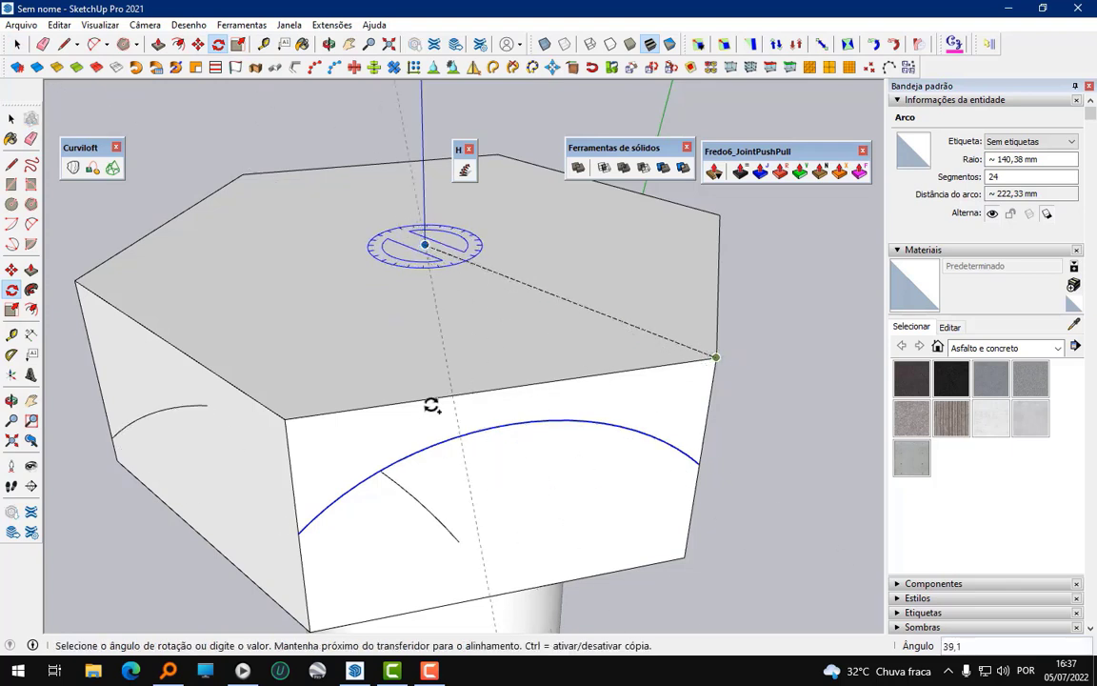
left_click(288, 419)
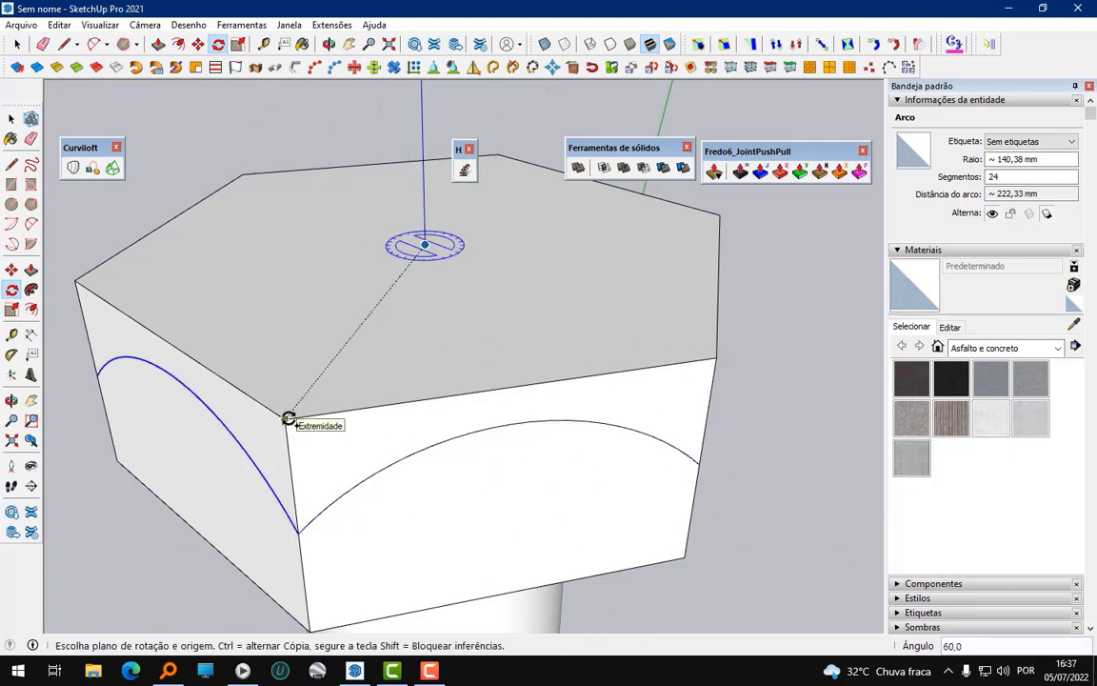
scroll(419, 424, "down", 3)
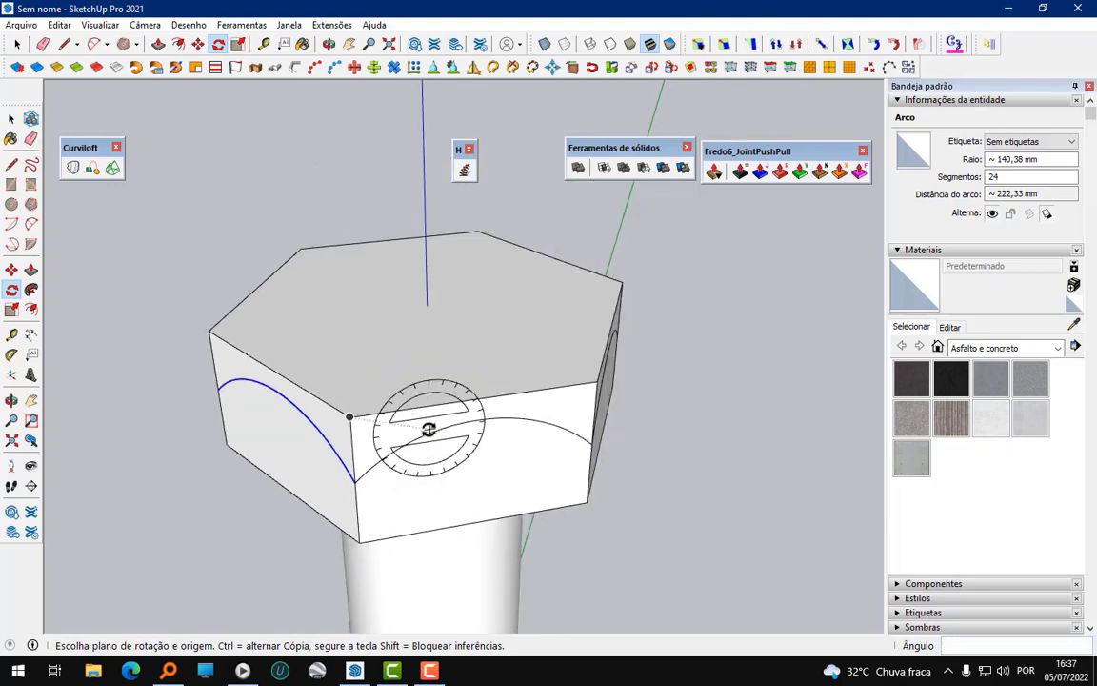
scroll(419, 424, "down", 2)
- Draw a first circle centred on the hex top face, then undo it
left_click(138, 50)
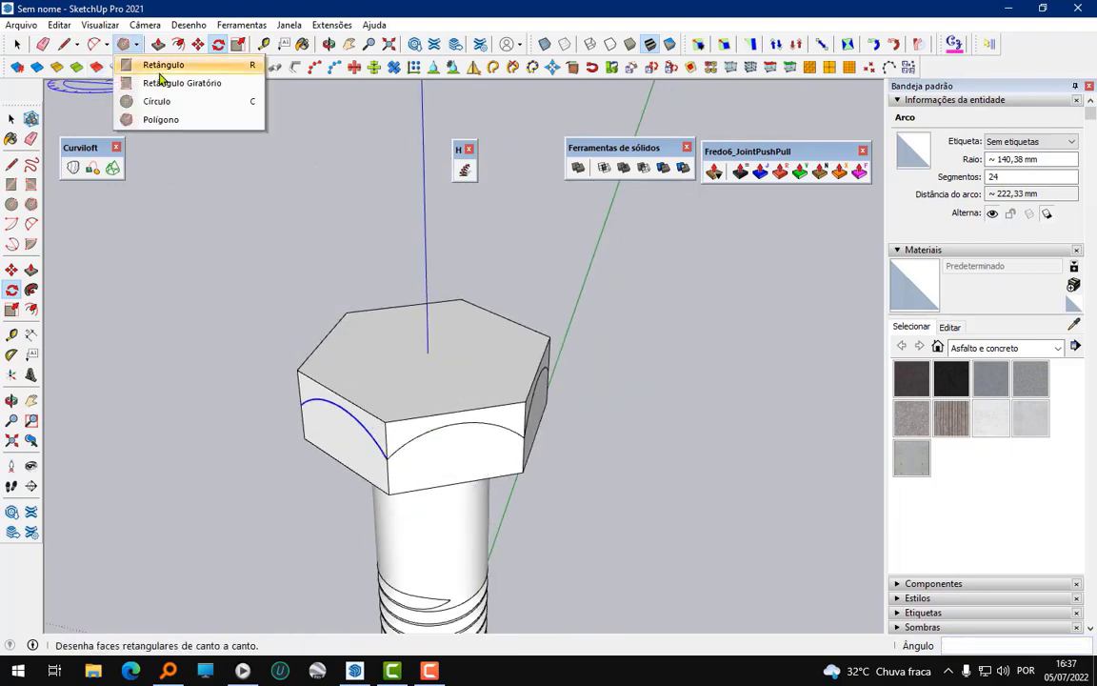
left_click(133, 99)
middle_click_drag(426, 353, 426, 434)
scroll(426, 434, "up", 3)
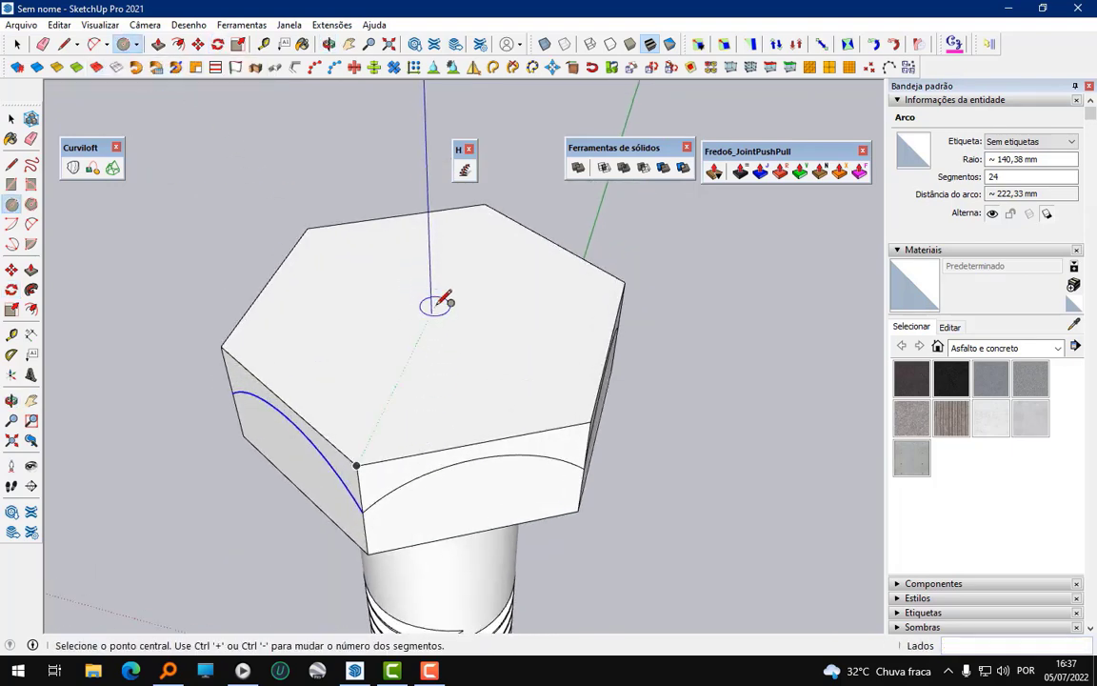
left_click(431, 313)
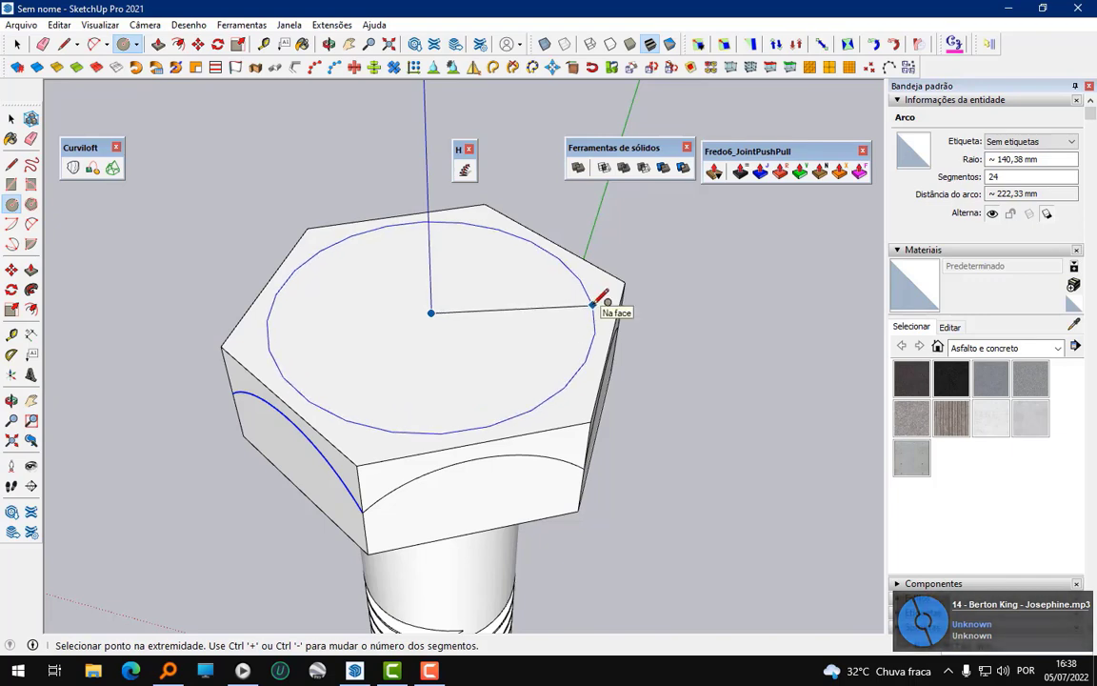
left_click(600, 303)
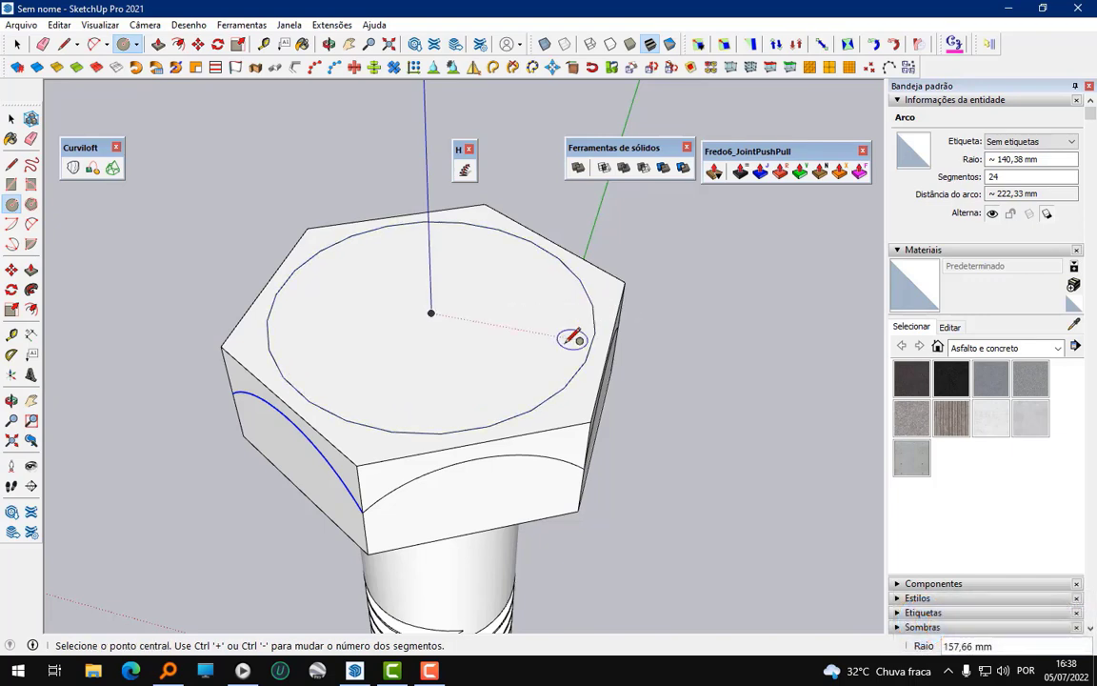
scroll(533, 348, "up", 3)
middle_click_drag(510, 355, 430, 373)
mouse_move(378, 461)
middle_mouse_down()
mouse_move(441, 319)
mouse_move(378, 228)
mouse_move(403, 262)
middle_mouse_up()
key("ctrl+z")
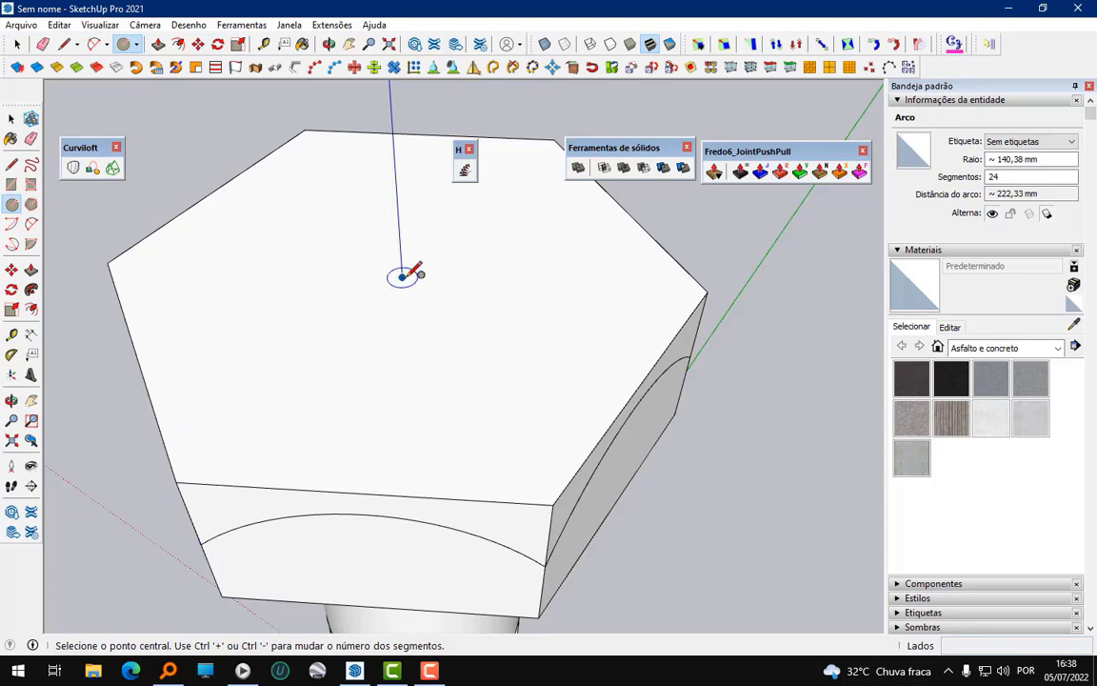
- Redraw a larger 24-segment circle of about 167,12 mm radius and select it
left_click(402, 276)
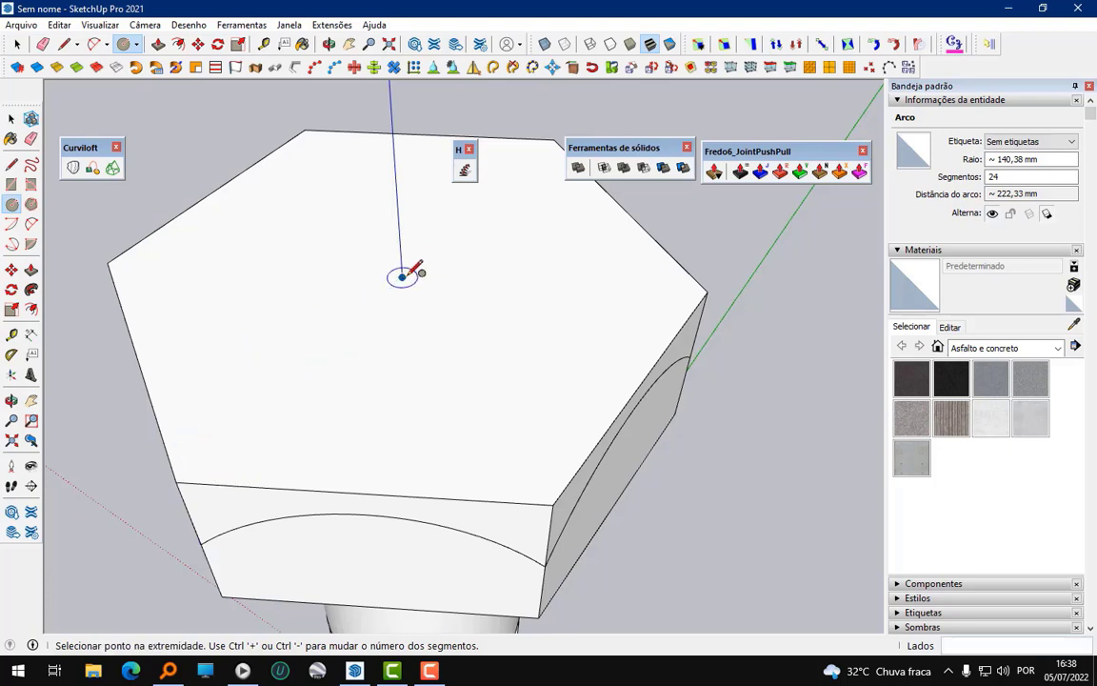
left_click(516, 461)
mouse_move(515, 455)
middle_mouse_down()
mouse_move(424, 399)
mouse_move(533, 247)
mouse_move(429, 419)
mouse_move(397, 282)
mouse_move(363, 302)
mouse_move(368, 372)
middle_mouse_up()
key("space")
scroll(422, 423, "down", 2)
left_click(363, 302)
double_click(367, 371)
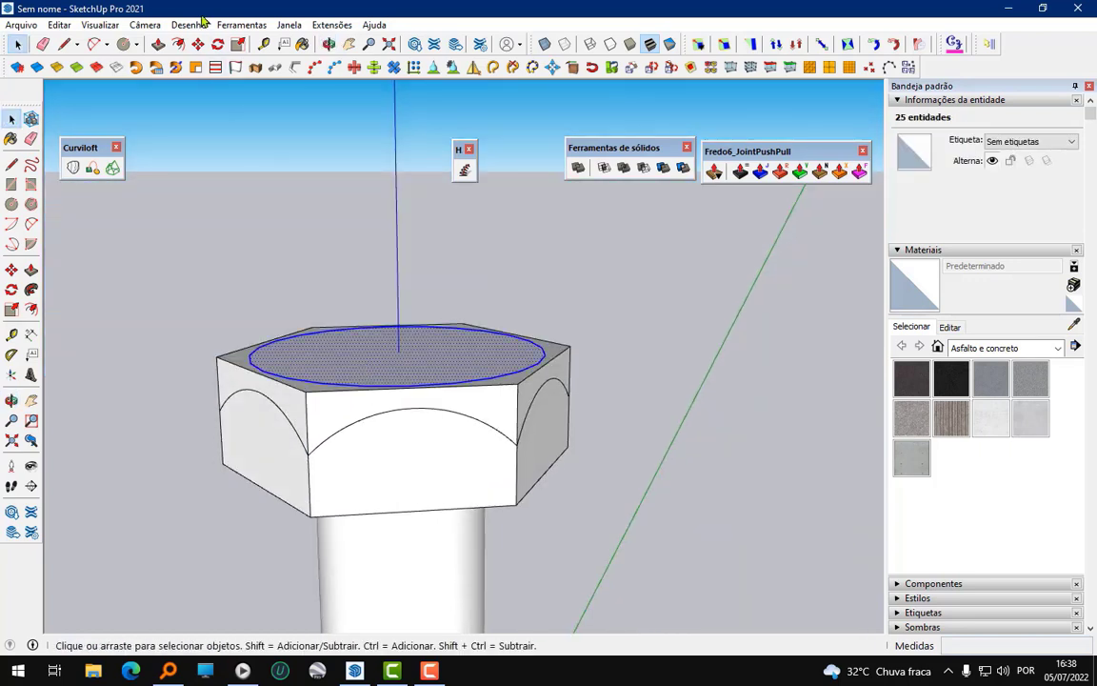
- Copy the circle straight up above the bolt head
left_click(198, 43)
left_click(360, 347)
key("ctrl")
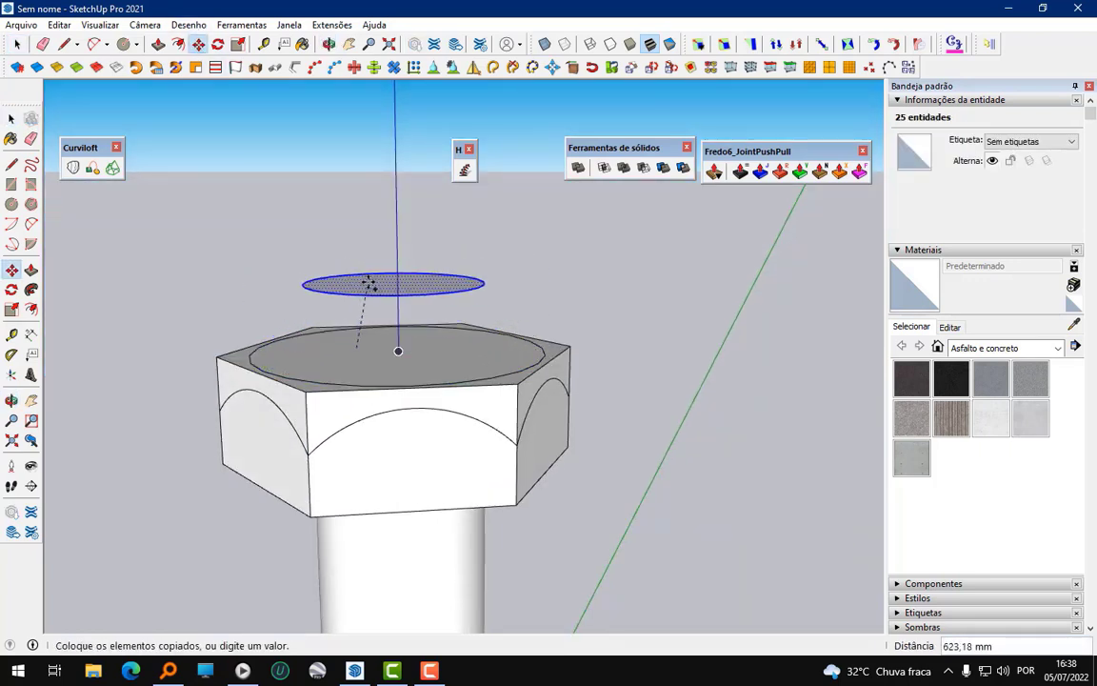
left_click(356, 235)
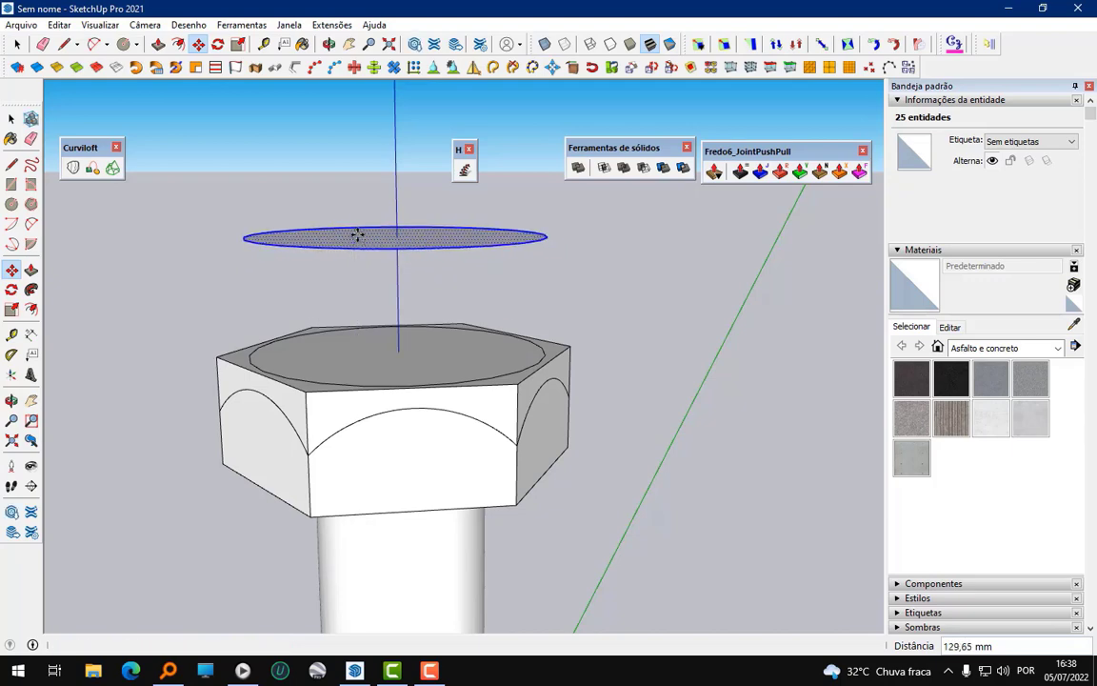
key("space")
- Delete the head's flat top face and its top edges
mouse_move(319, 313)
middle_mouse_down()
mouse_move(331, 372)
mouse_move(317, 357)
middle_mouse_up()
scroll(338, 377, "down", 1)
left_click(338, 377)
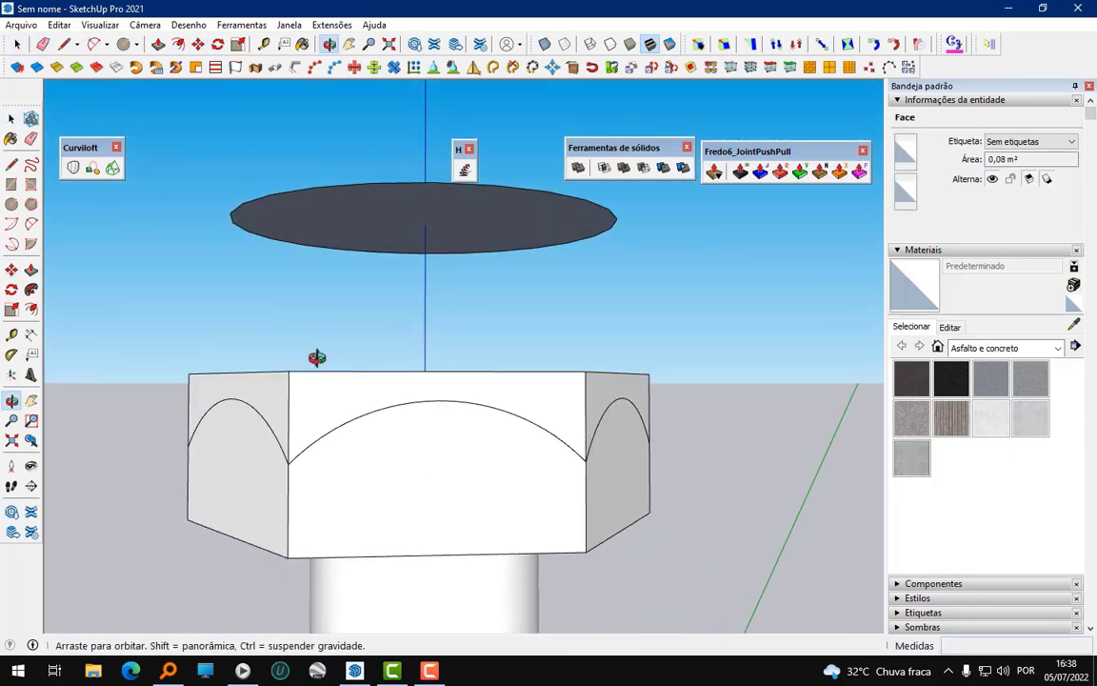
left_click_drag(117, 329, 690, 390)
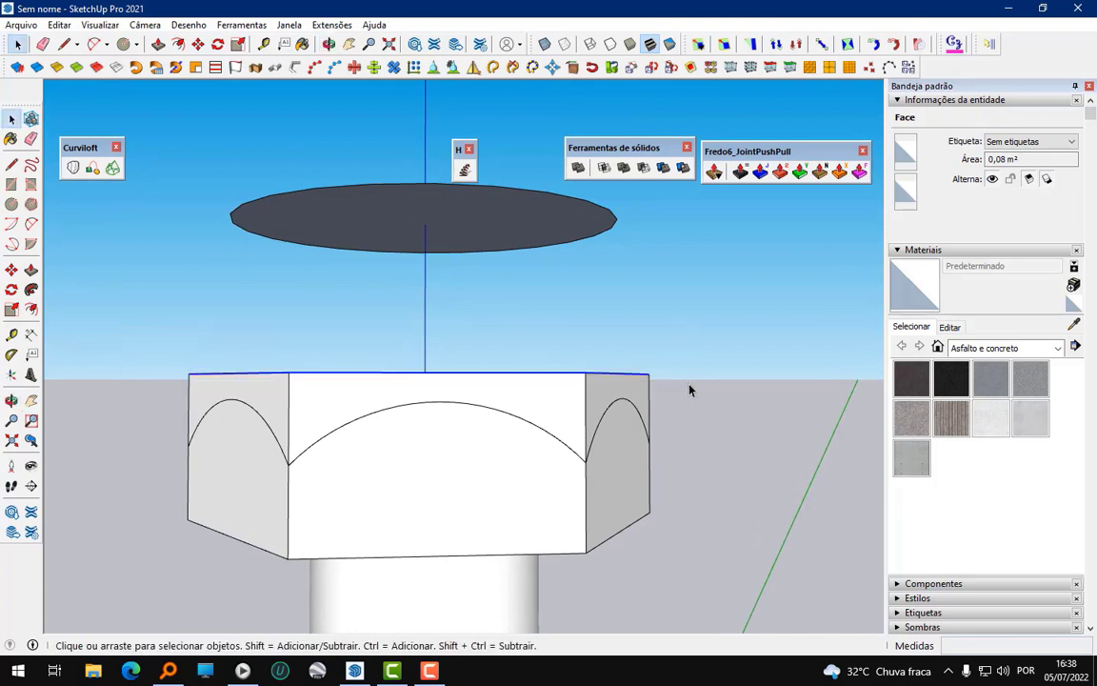
key("Delete")
- Crossing-select and delete the leftover vertical edges above the arches
scroll(635, 390, "up", 1)
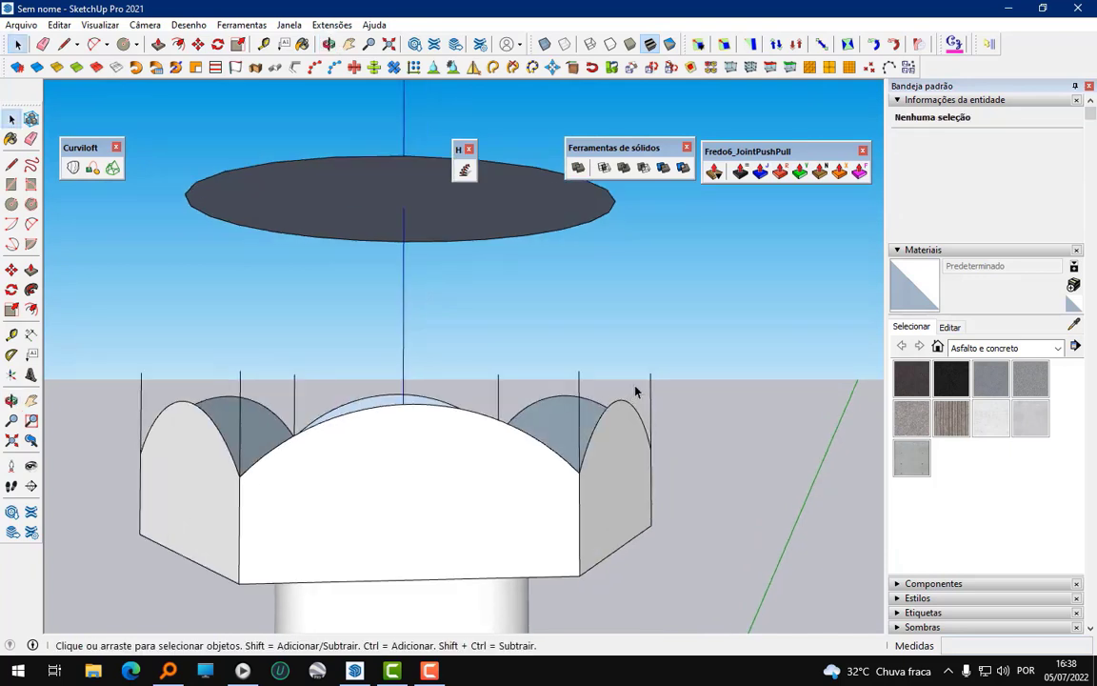
middle_click_drag(635, 391, 625, 384)
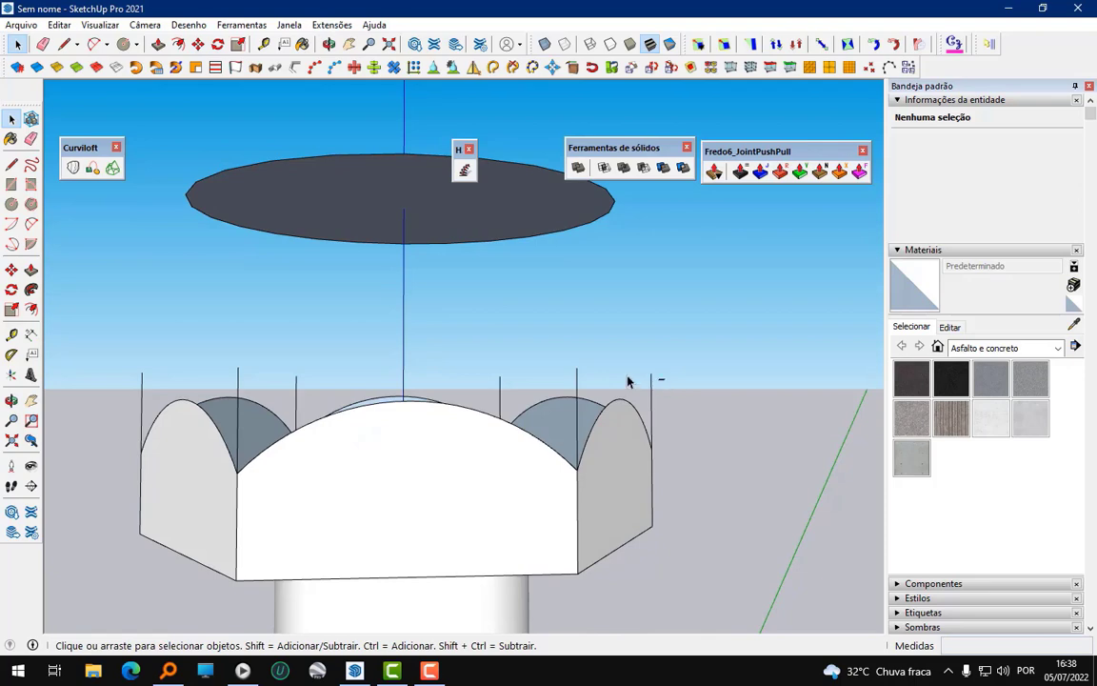
left_click_drag(665, 379, 243, 357)
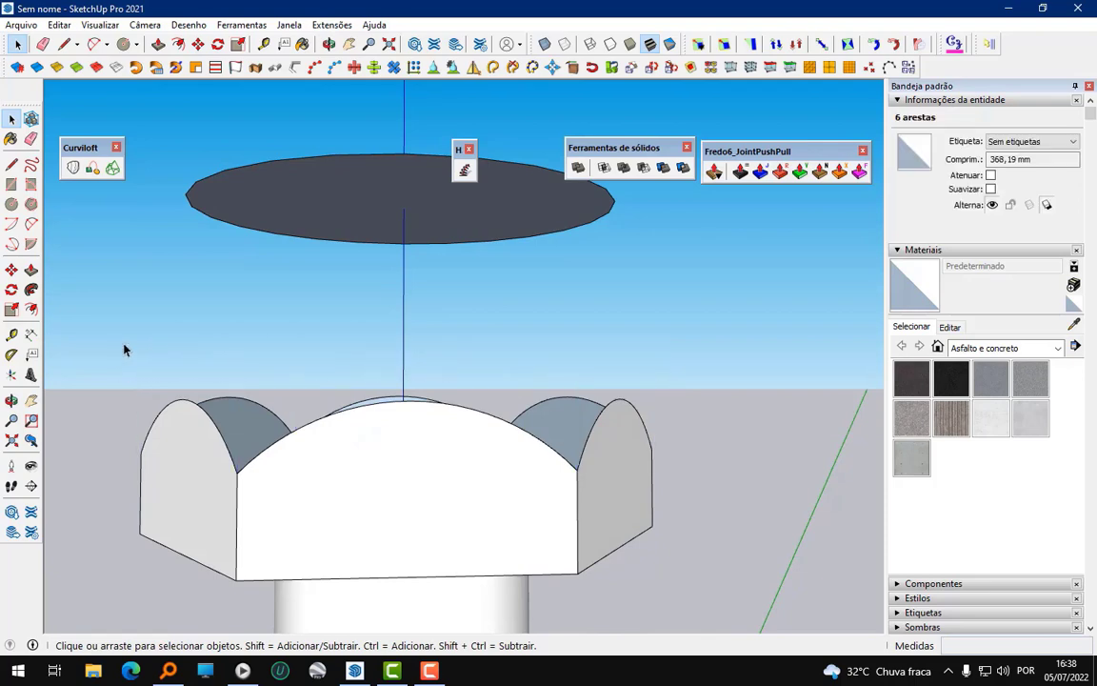
key("Delete")
- Select the floating circle and pick a base point to move it
middle_click_drag(385, 407, 389, 298)
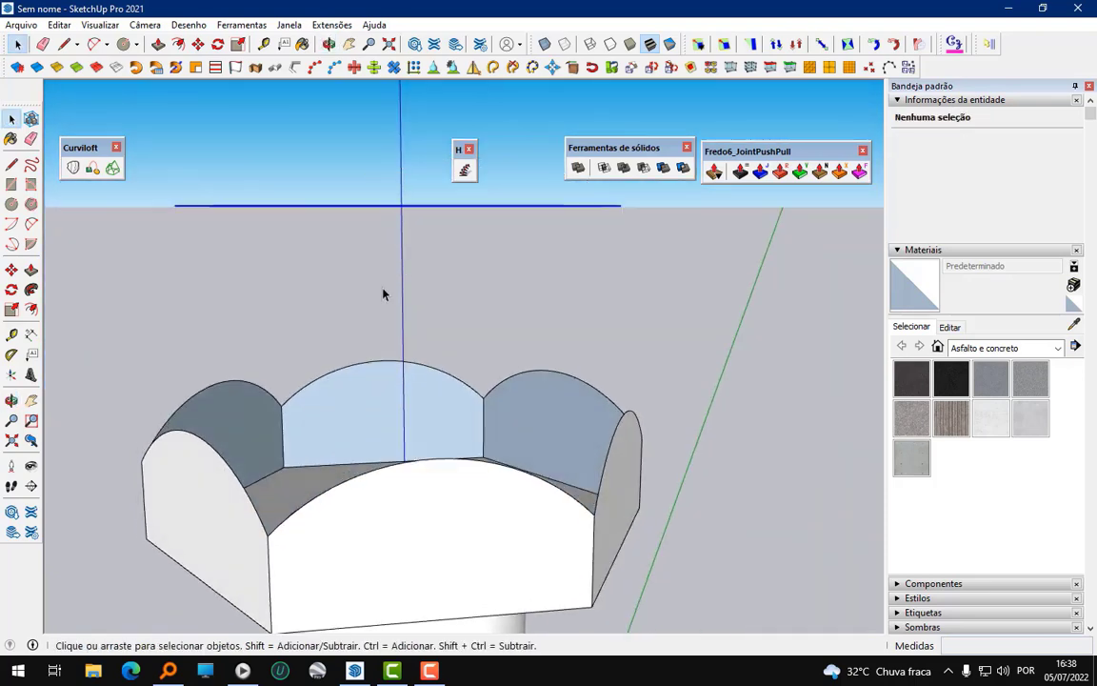
double_click(382, 205)
middle_click_drag(382, 205, 380, 330)
mouse_move(205, 69)
middle_mouse_down()
mouse_move(352, 208)
mouse_move(360, 189)
middle_mouse_up()
key("m")
left_click(404, 203)
- Drop the copied circle along the blue axis level with the arched rim's peaks
middle_click_drag(348, 257, 279, 378)
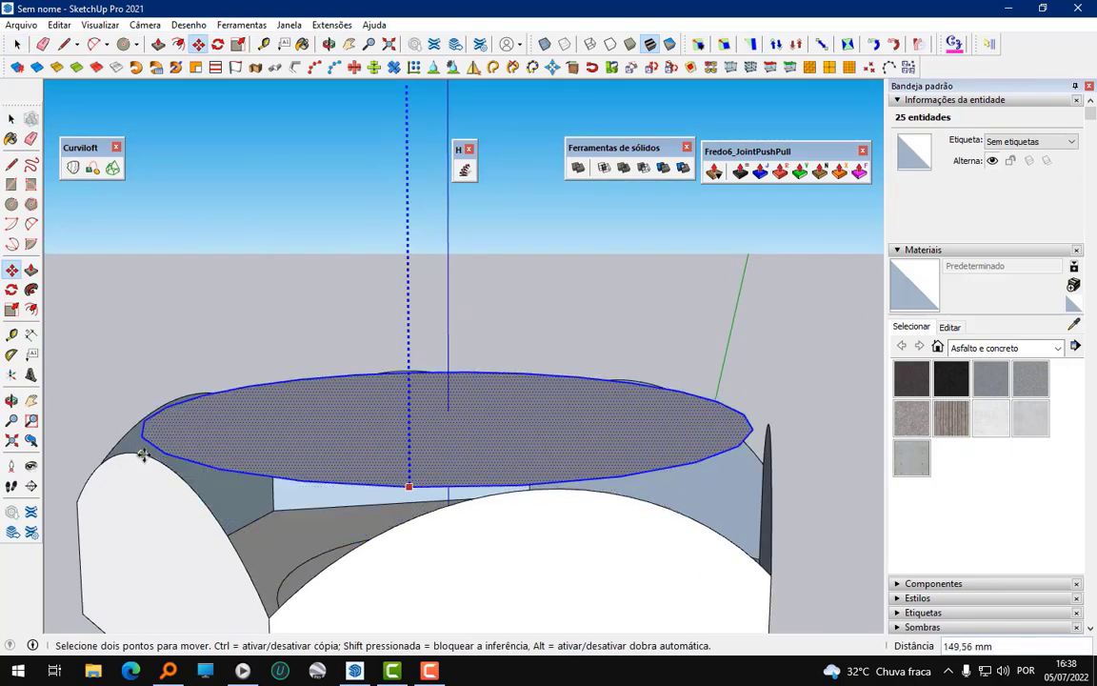
mouse_move(209, 448)
middle_mouse_down()
mouse_move(225, 387)
mouse_move(237, 407)
middle_mouse_up()
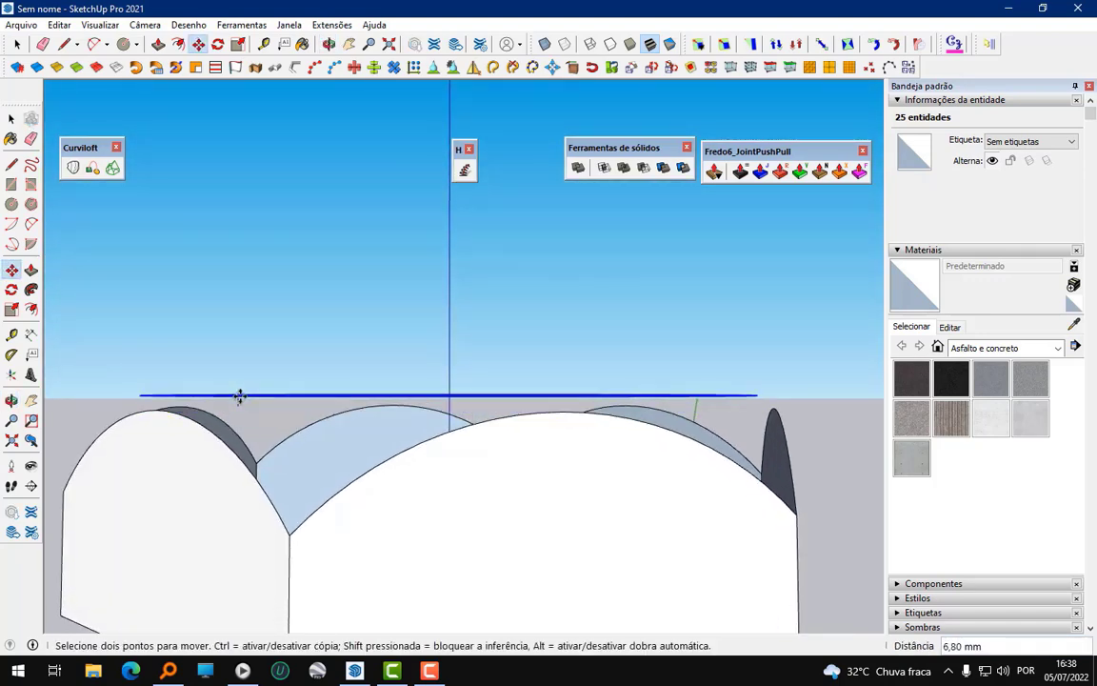
scroll(239, 398, "up", 2)
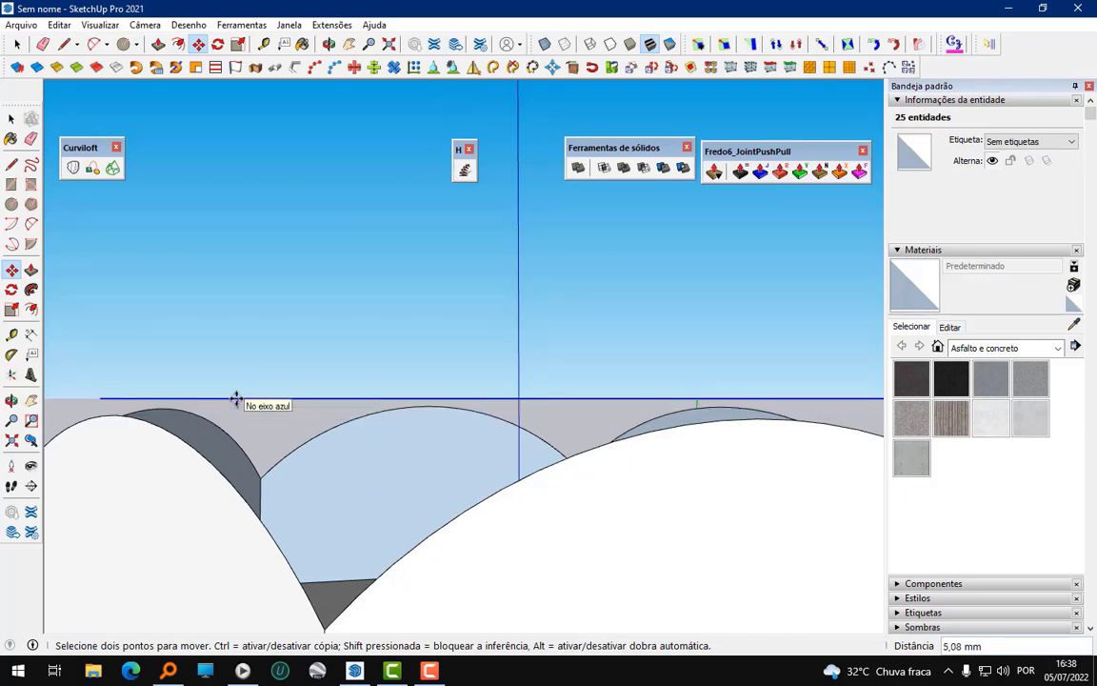
middle_click_drag(240, 397, 351, 429)
scroll(351, 429, "down", 2)
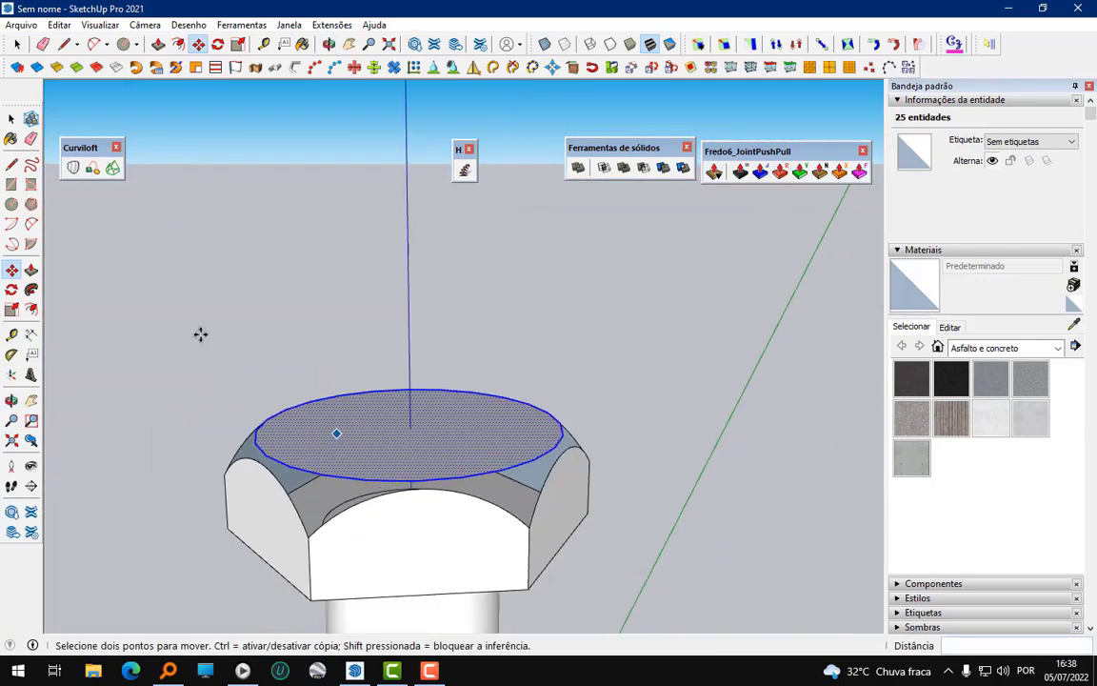
- Window-select the rounded edges along the hex head's top
key("space")
left_click(431, 279)
middle_click_drag(466, 399, 435, 290)
left_click_drag(181, 313, 652, 448)
middle_click_drag(401, 405, 417, 439)
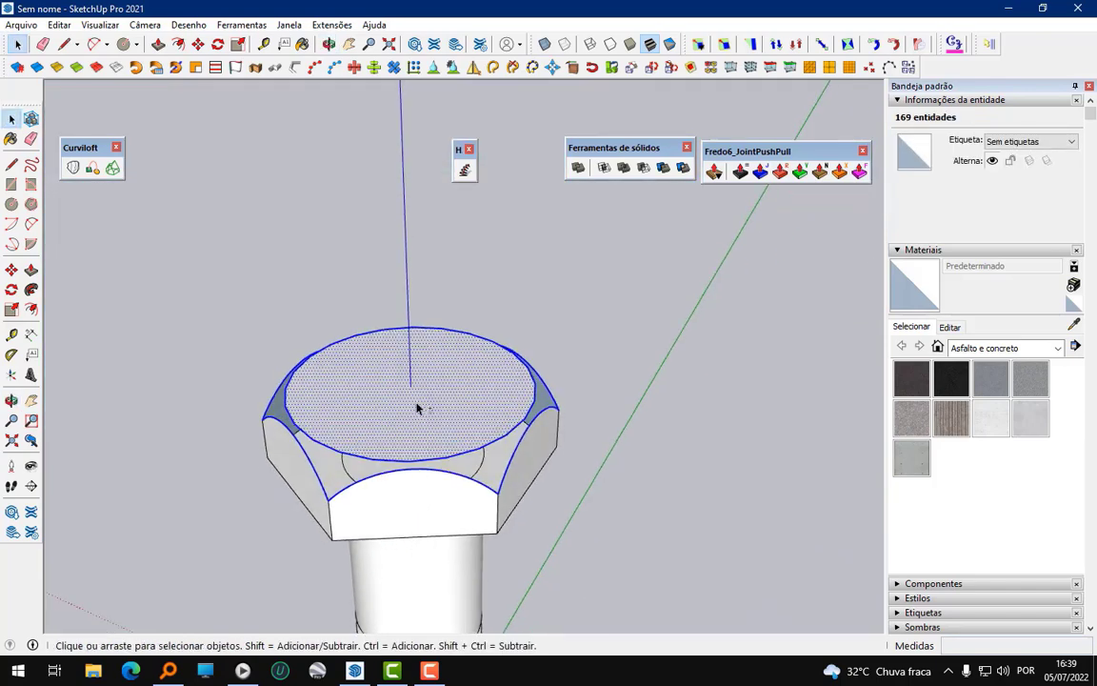
- Loft a Curviloft surface from the top circle to the arched rim with twist 0
left_click(418, 408, "shift")
scroll(381, 414, "up", 1)
scroll(335, 436, "up", 2)
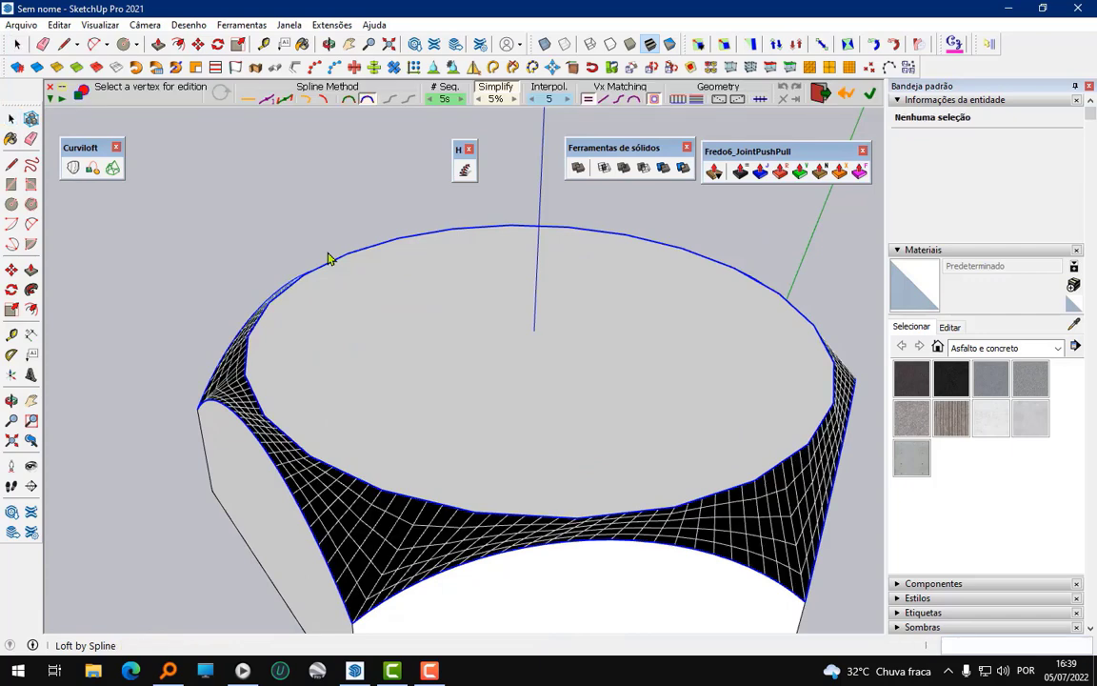
scroll(326, 256, "down", 2)
scroll(497, 279, "up", 1)
scroll(579, 429, "up", 1)
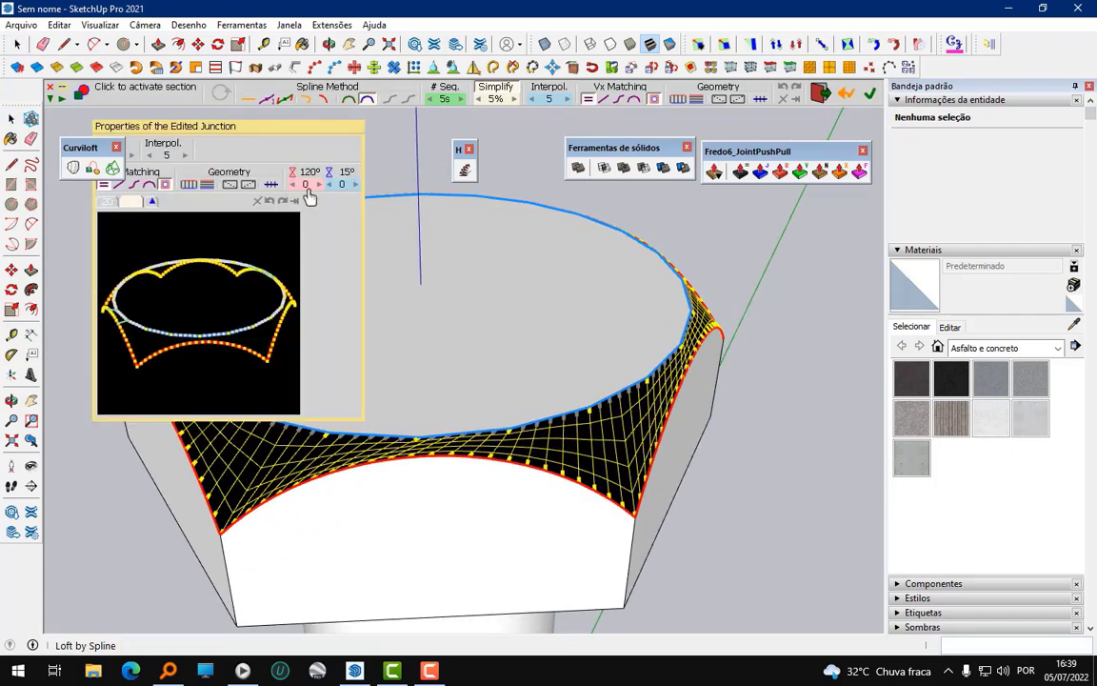
left_click(319, 185)
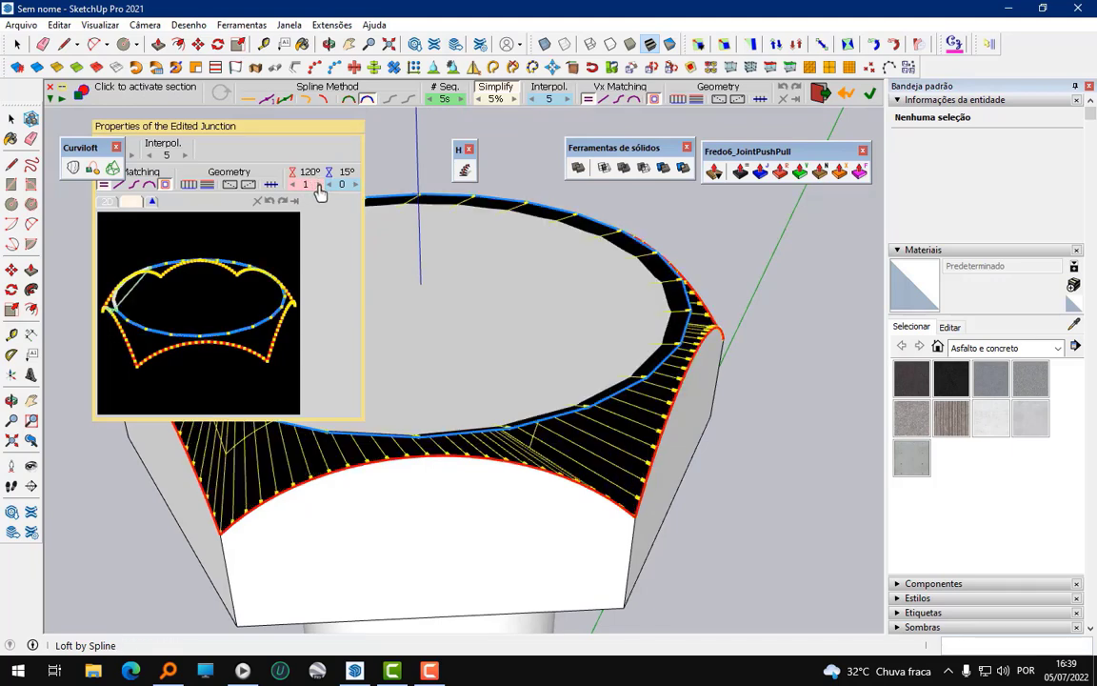
left_click(293, 185)
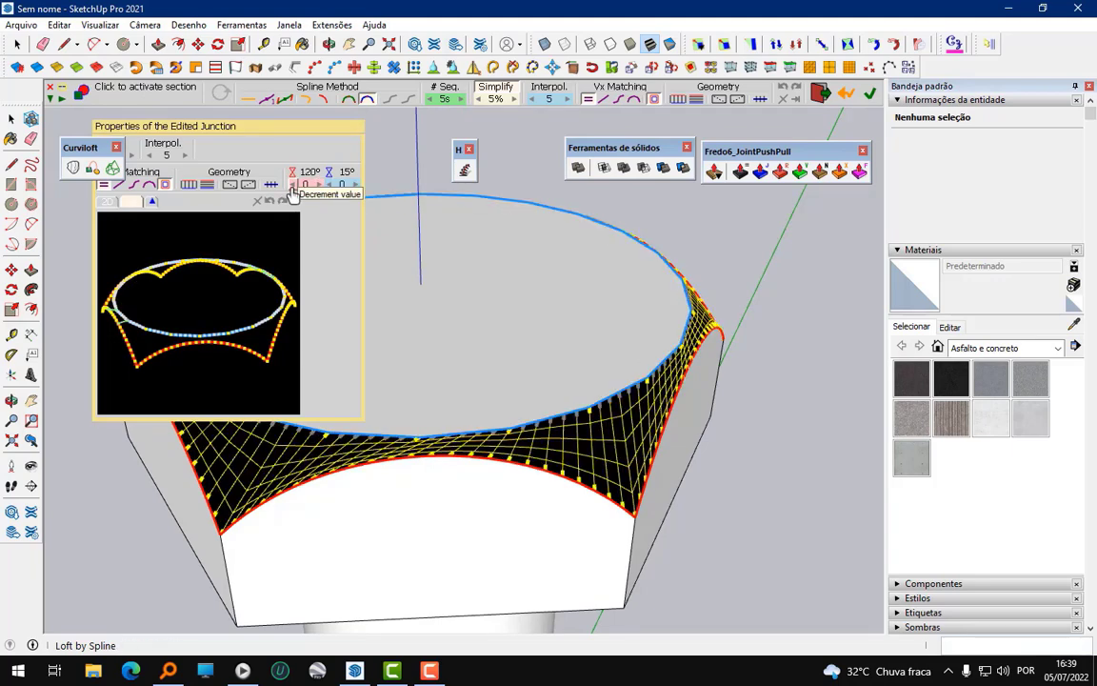
key("Return")
scroll(430, 322, "down", 3)
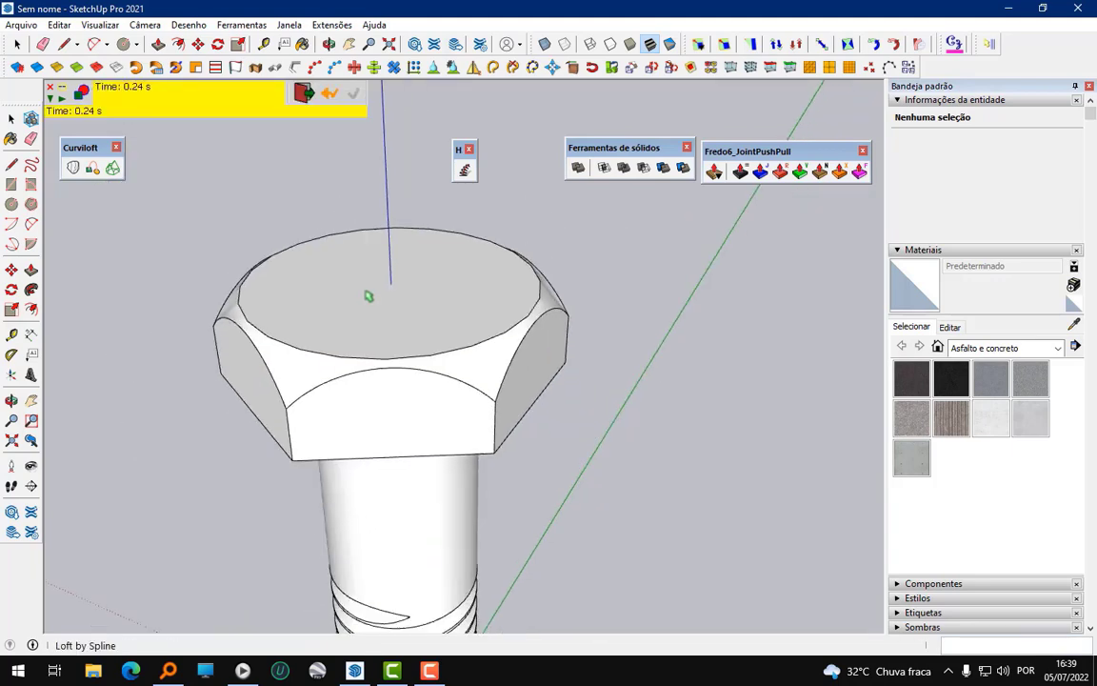
scroll(370, 297, "down", 2)
- Select the bolt head's top and front faces to inspect the chamfer
middle_click_drag(490, 215, 466, 313)
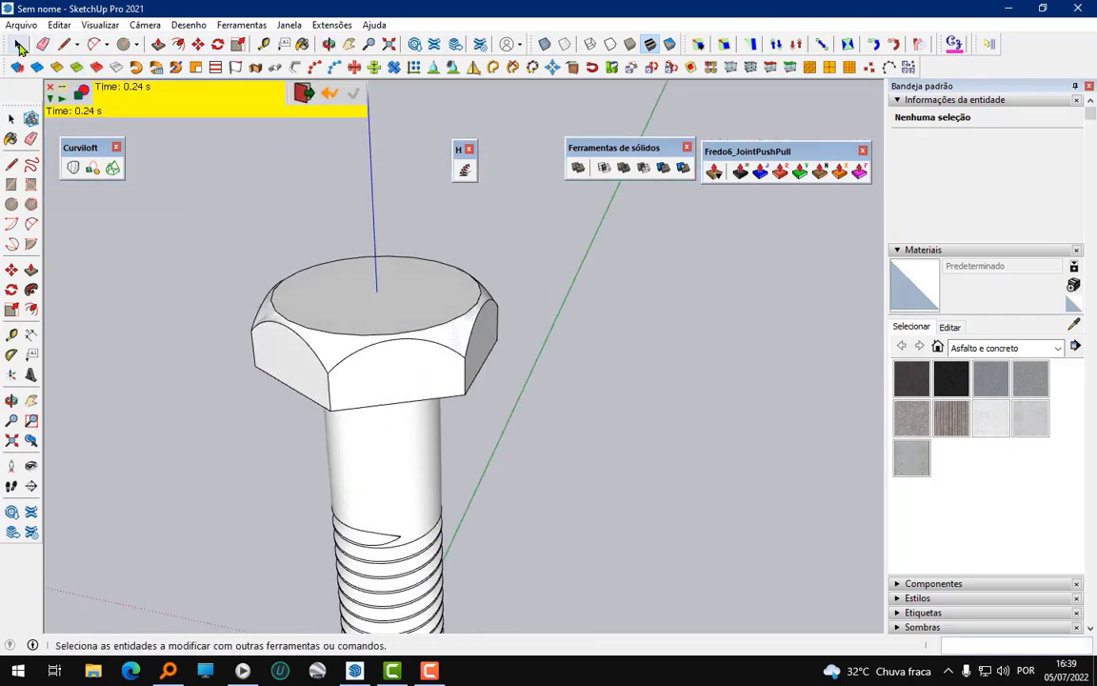
left_click(16, 44)
left_click(352, 303)
scroll(352, 303, "up", 2)
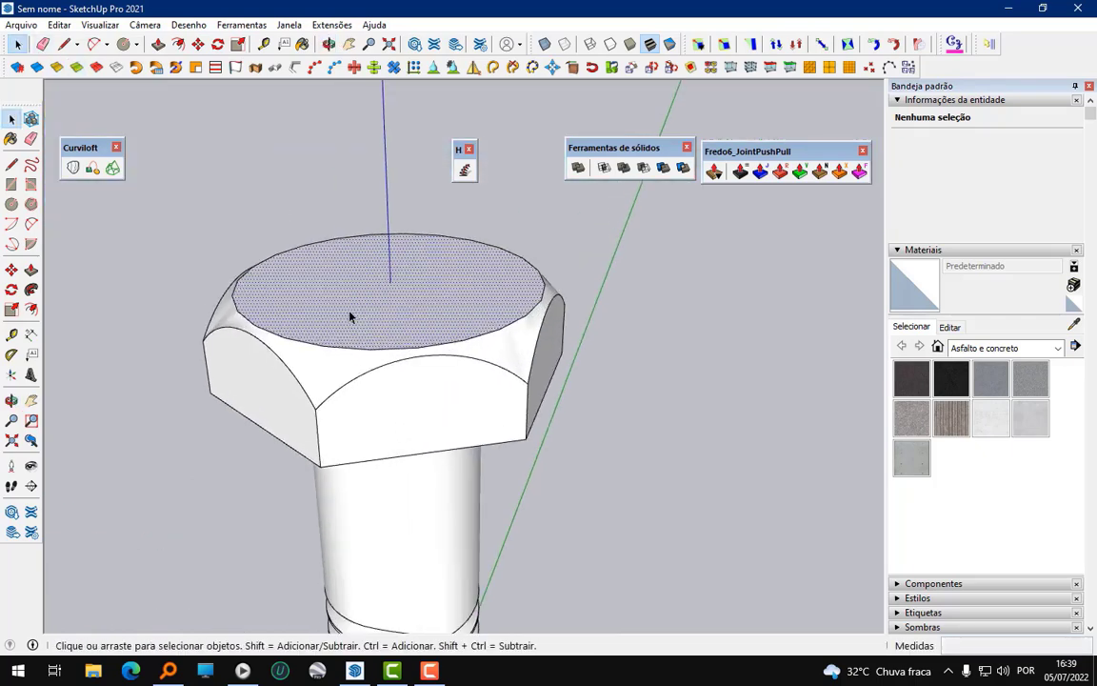
left_click(489, 399)
middle_click_drag(485, 343, 447, 257)
- Explode the bolt head group into loose geometry
left_click_drag(152, 232, 674, 428)
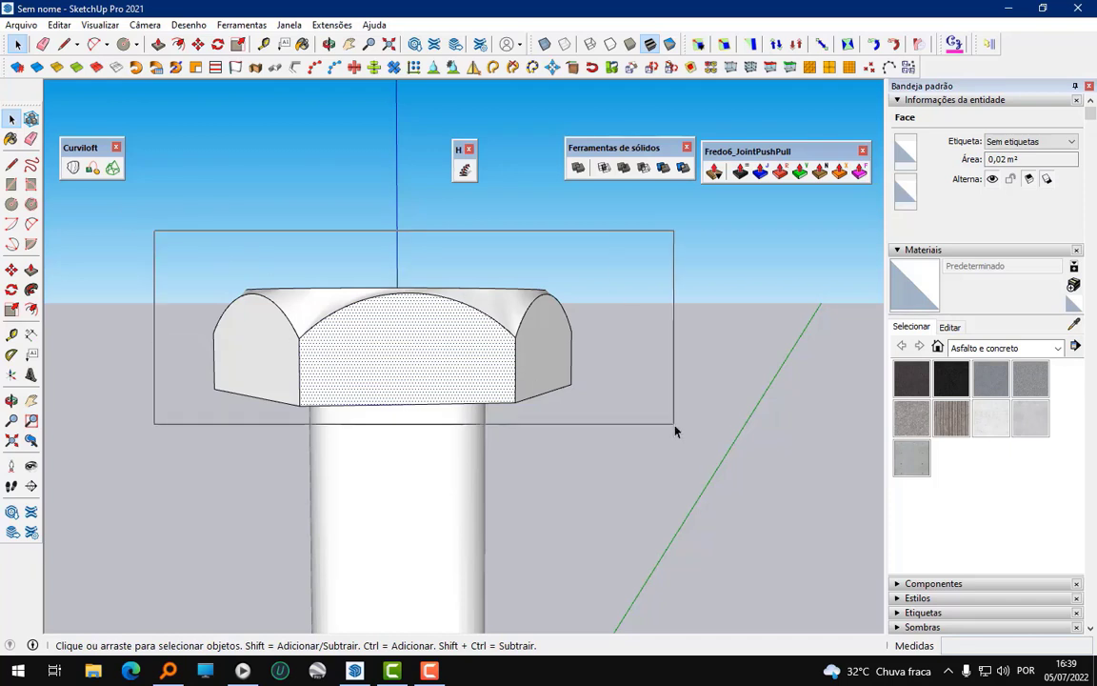
left_click(500, 308)
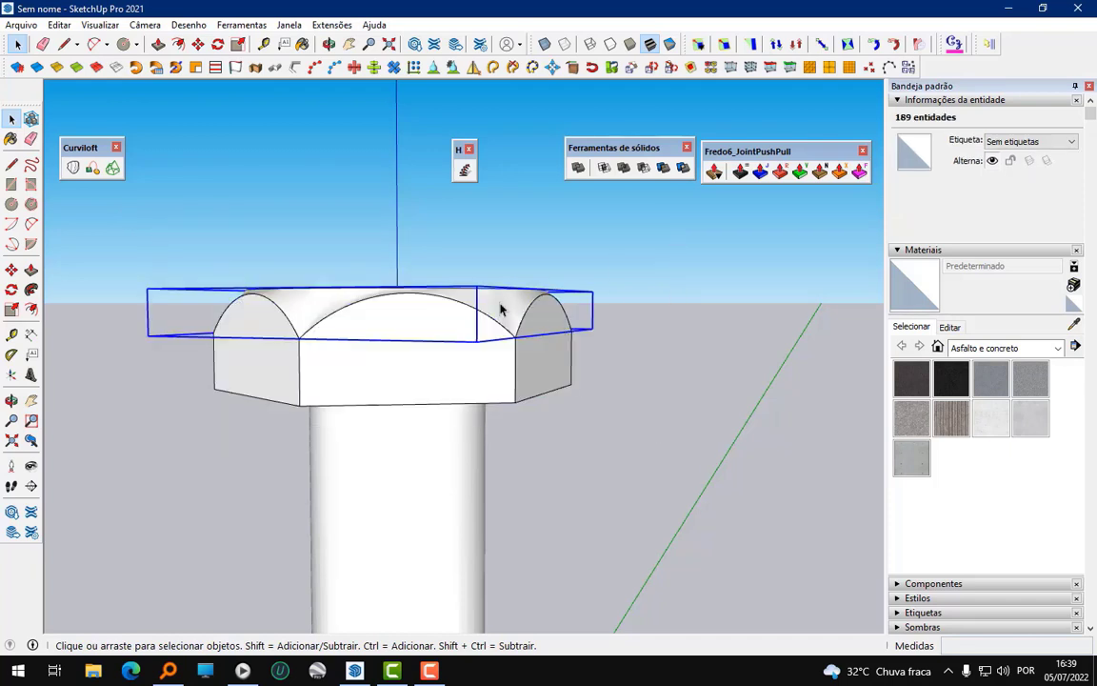
right_click(502, 306)
left_click(281, 303)
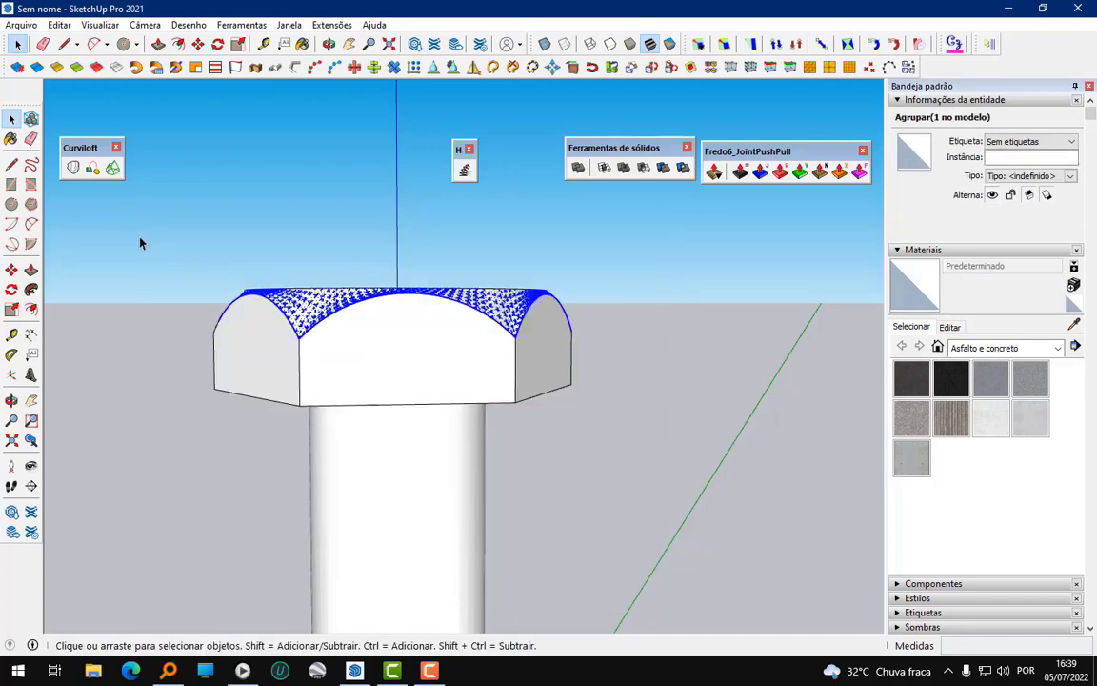
- Group all the head geometry, including the lofted chamfer, into one solid
left_click_drag(119, 211, 631, 380)
right_click(480, 347)
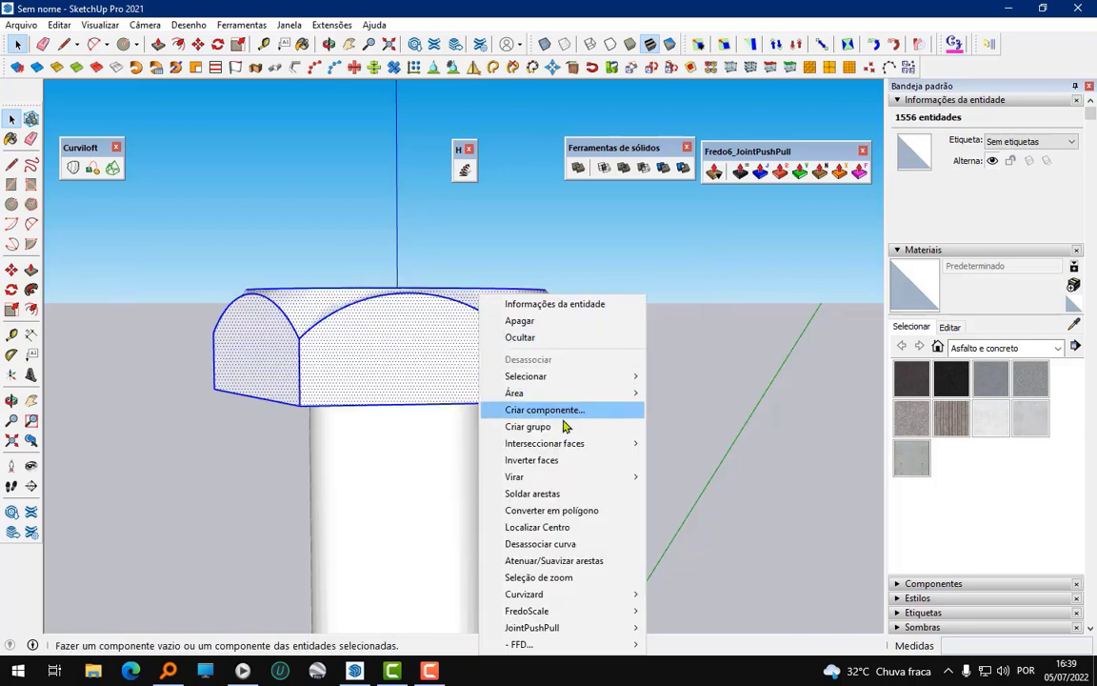
left_click(528, 426)
scroll(338, 295, "down", 3)
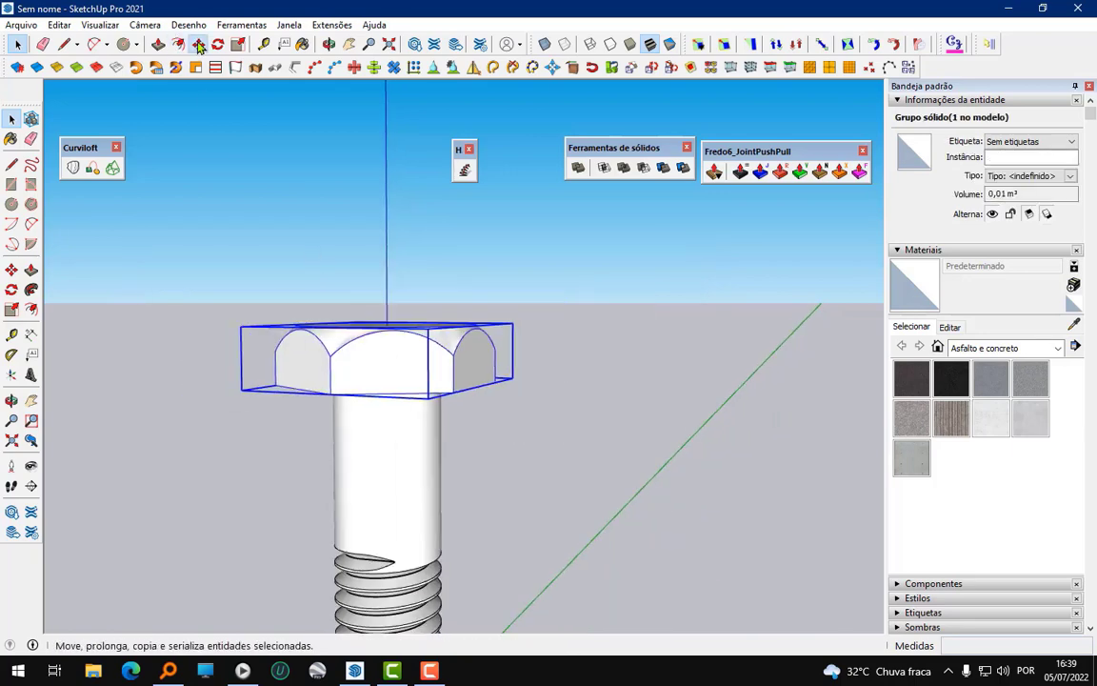
- Copy the chamfered head group up above the bolt
left_click(197, 44)
key("ctrl")
left_click(364, 333)
left_click(360, 121)
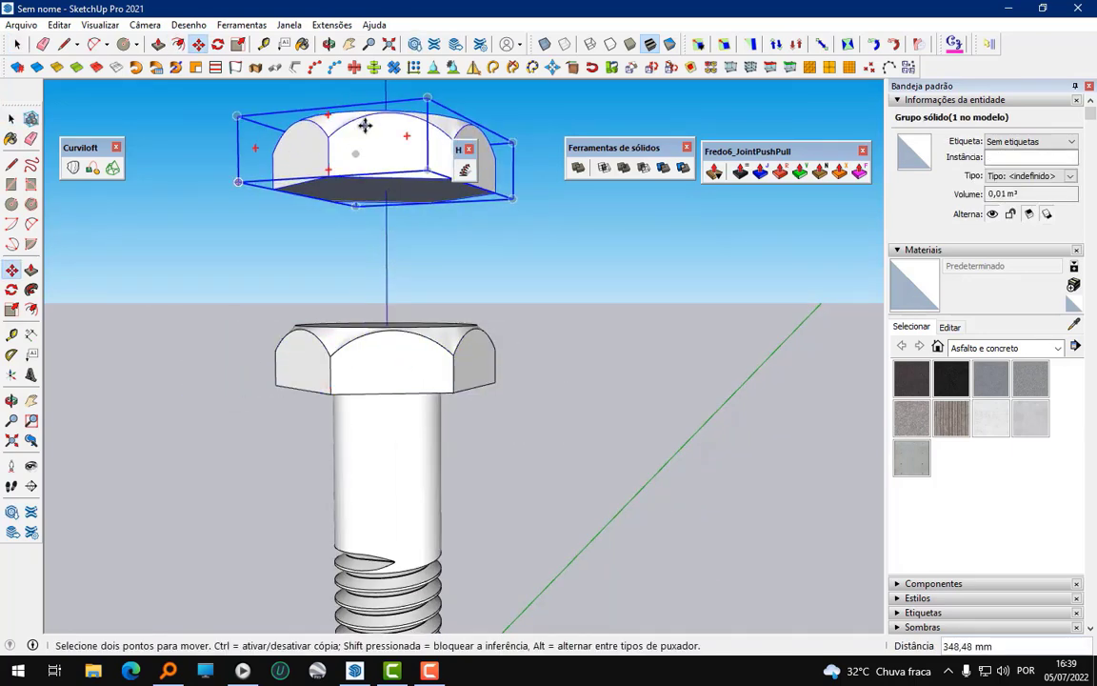
right_click(363, 125)
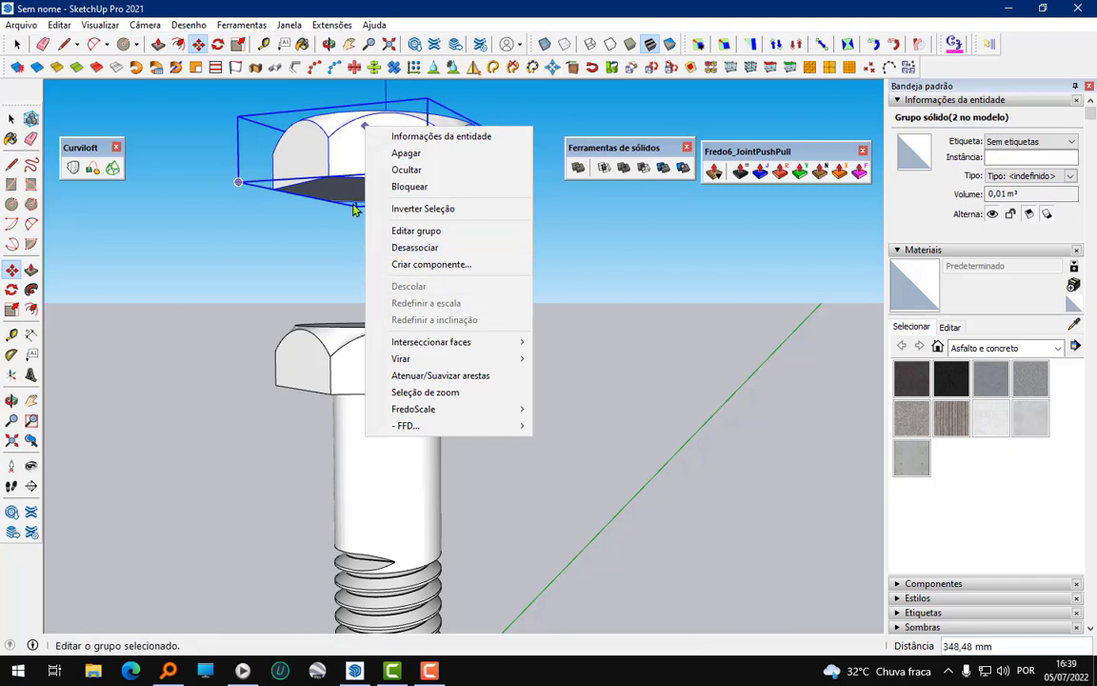
mouse_move(402, 358)
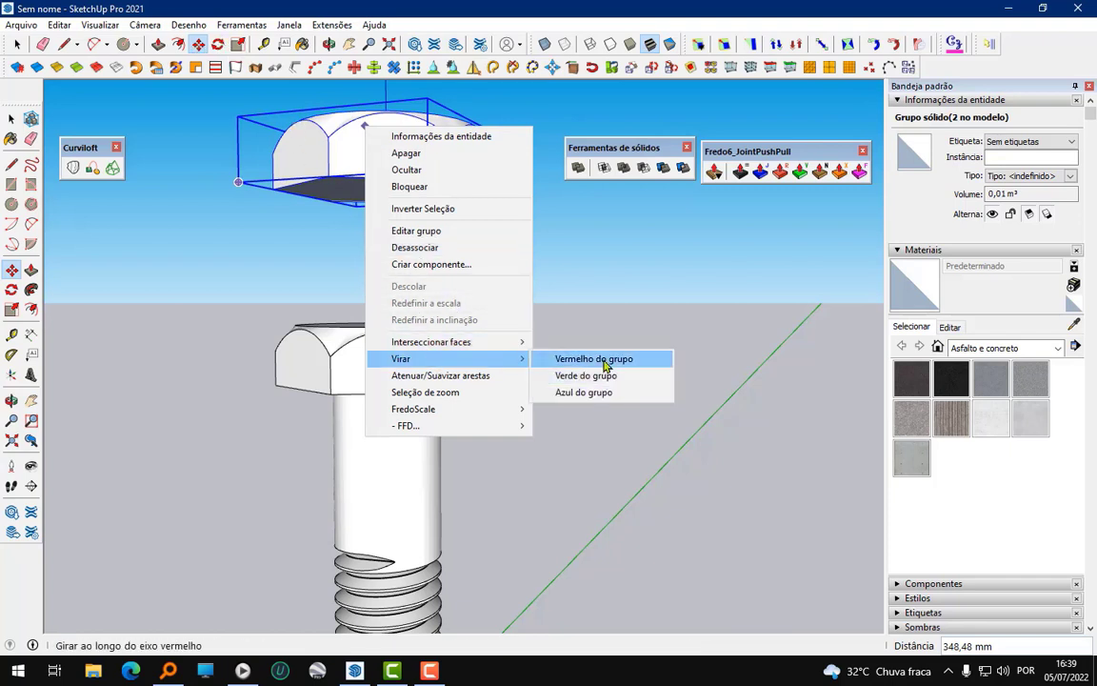
left_click(16, 44)
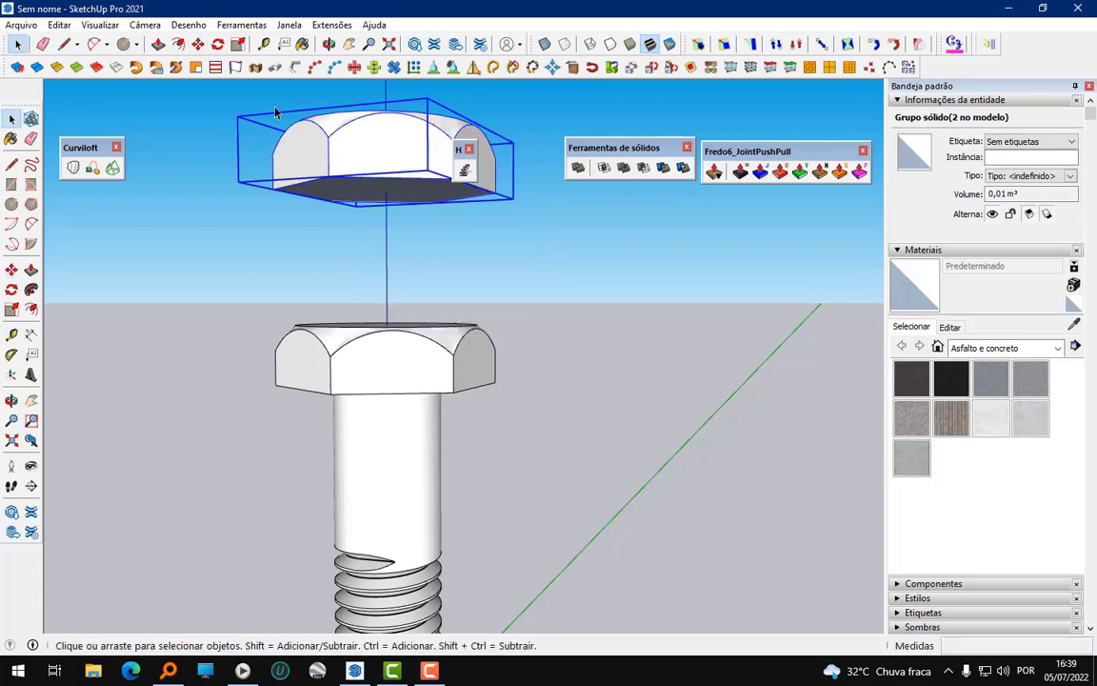
- Copy the head again below the first and flip it along Group's Blue
left_click(199, 45)
key("ctrl")
left_click(429, 172)
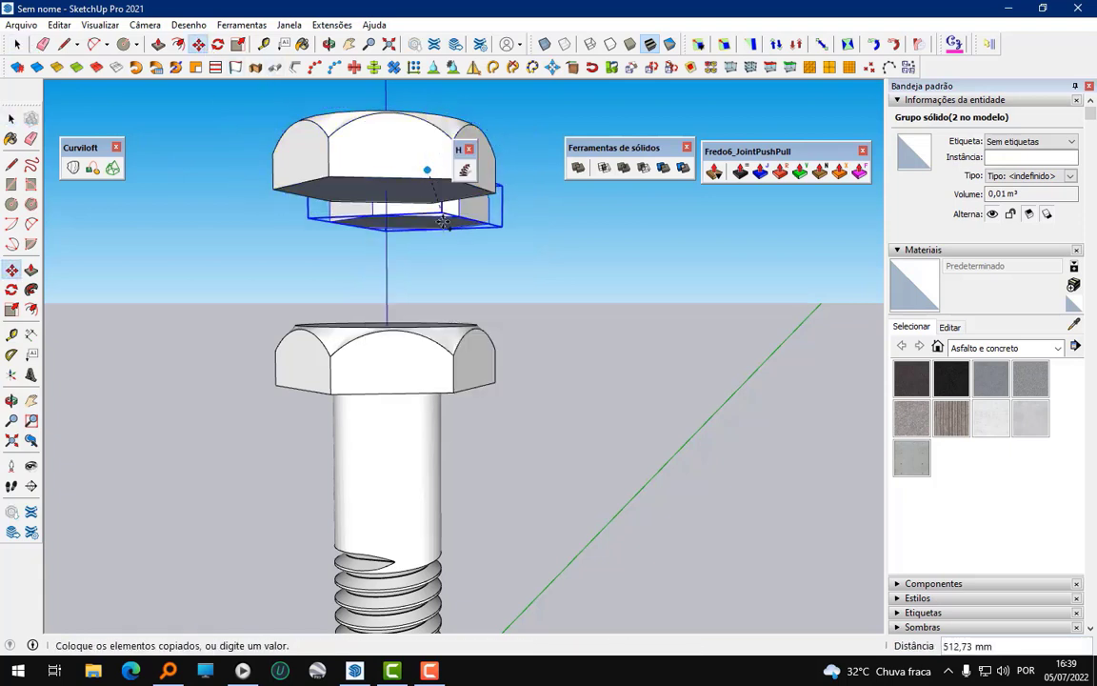
left_click(432, 258)
right_click(432, 258)
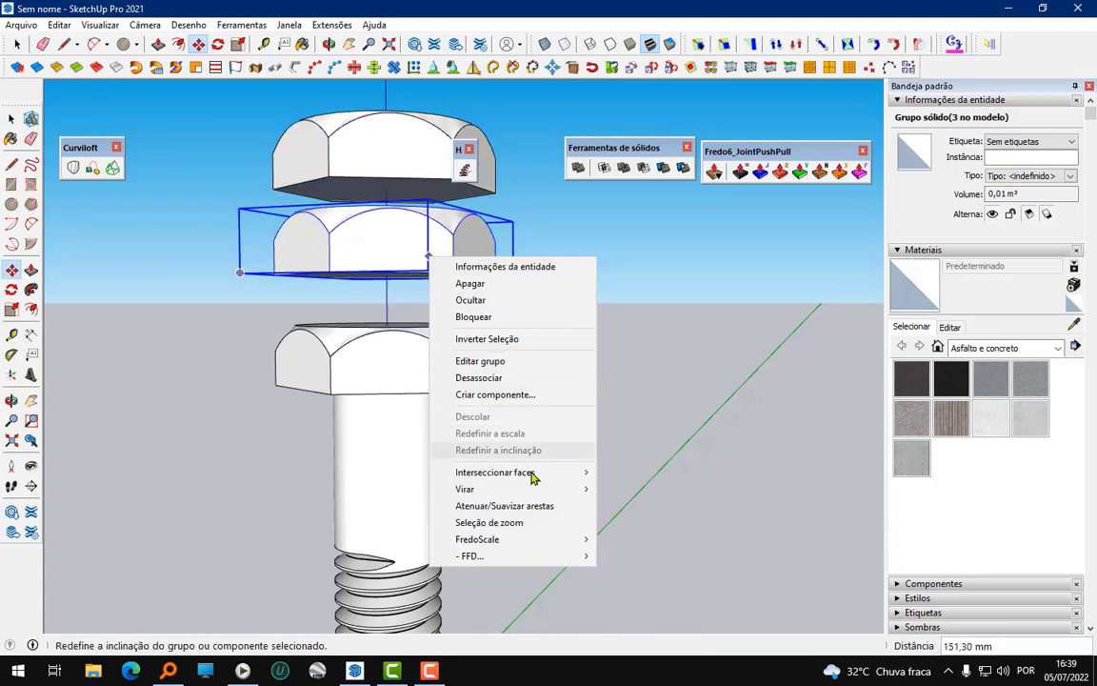
left_click(636, 522)
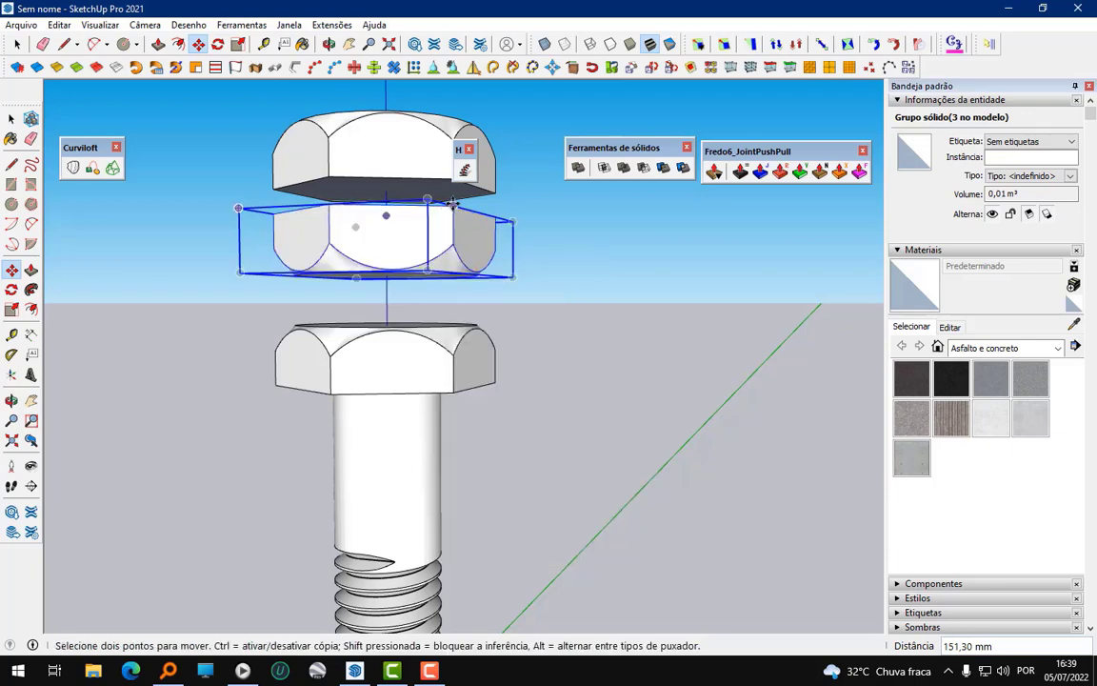
- Raise the flipped copy until it meets the upper head copy
left_click(346, 209)
left_click(345, 182)
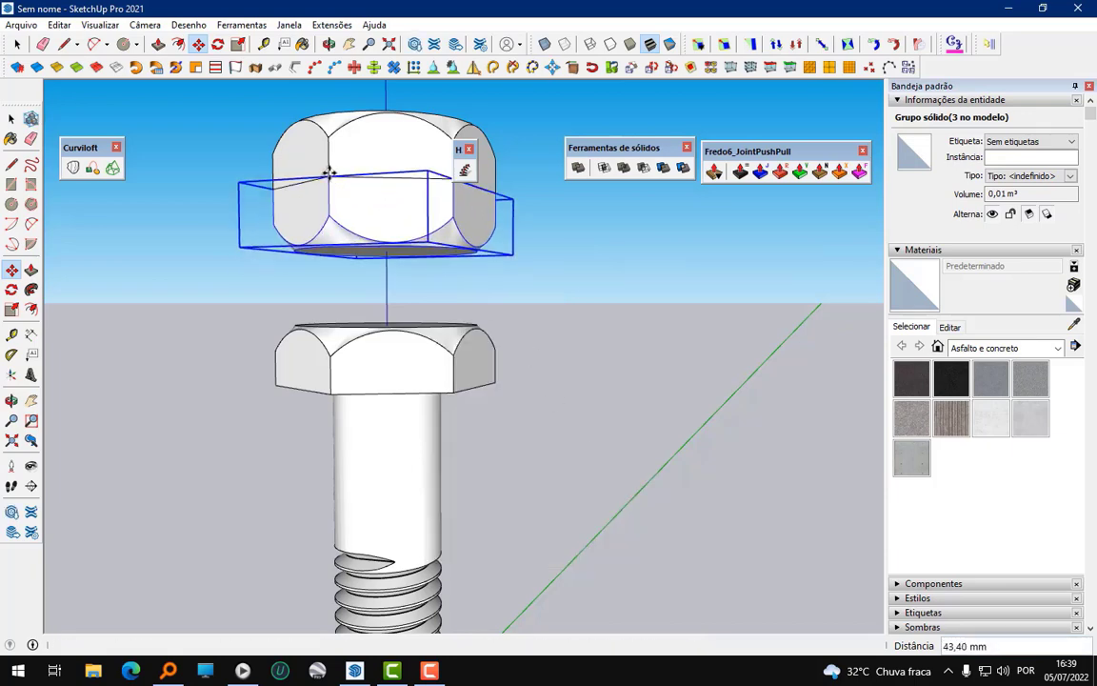
left_click(17, 44)
scroll(437, 417, "down", 3)
scroll(502, 332, "up", 2)
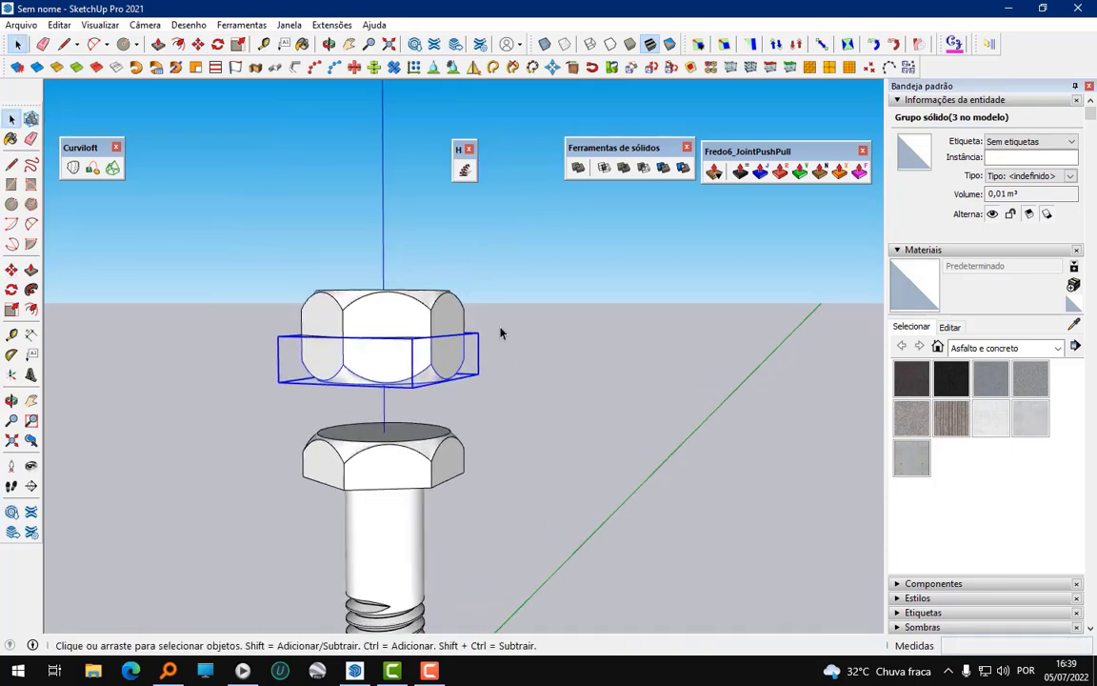
- Explode both stacked nut halves
right_click(397, 324)
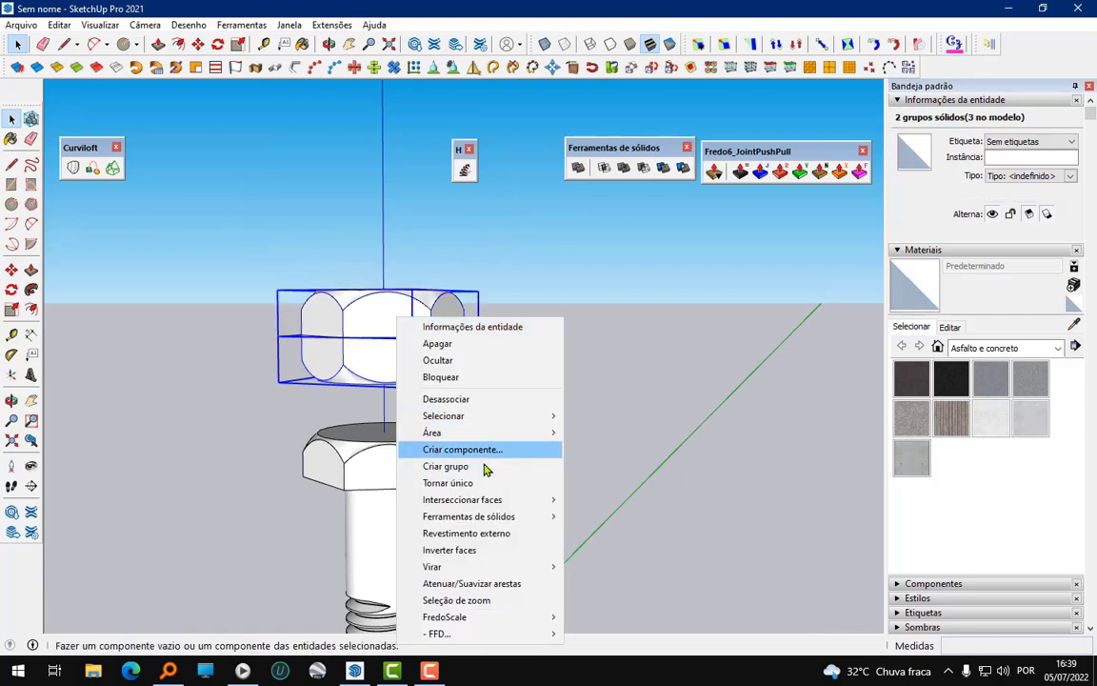
left_click(475, 399)
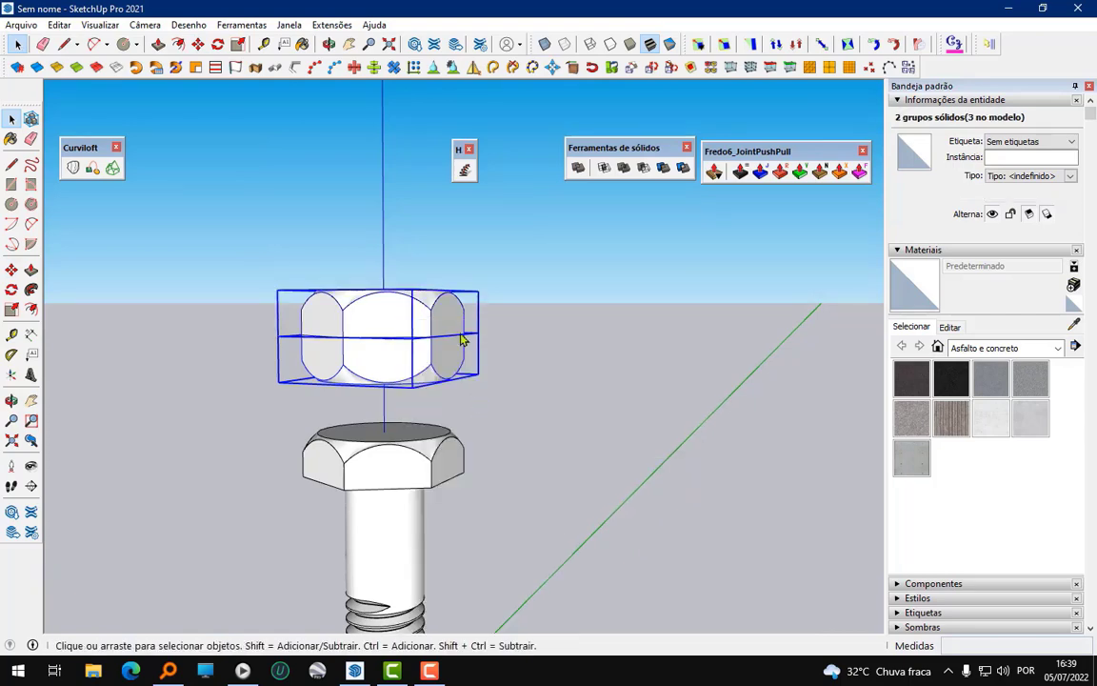
left_click(286, 267)
middle_click_drag(286, 267, 334, 295)
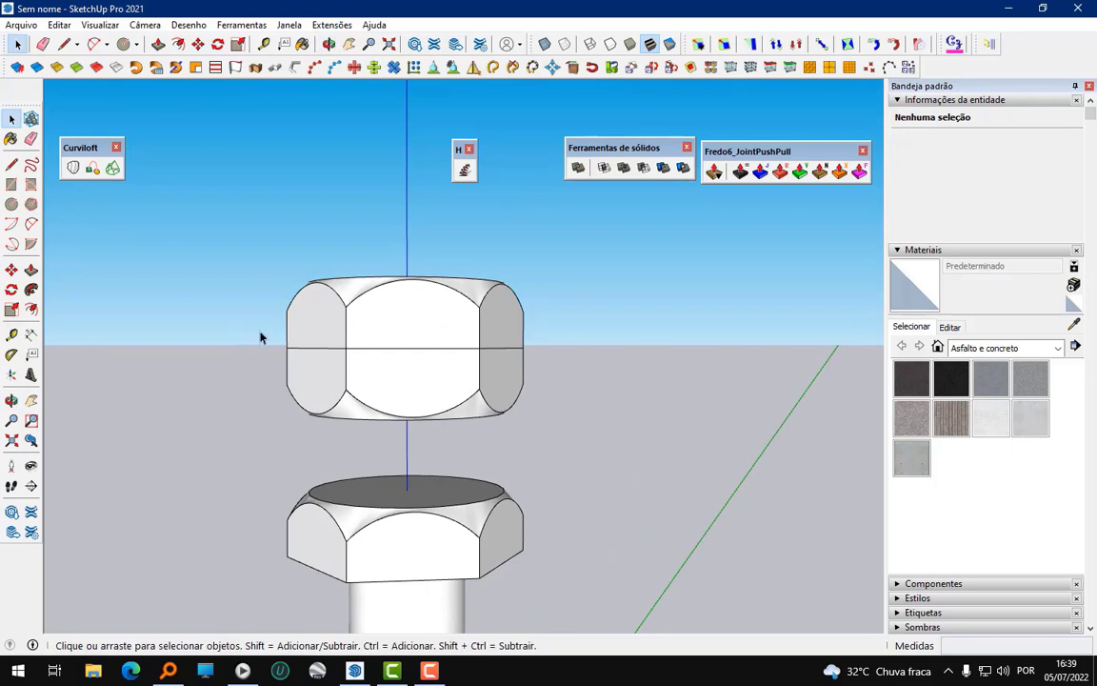
- Window-select the whole nut and make it a single 0,02 m³ solid group
left_click_drag(242, 327, 590, 374)
left_click_drag(222, 236, 647, 472)
right_click(444, 353)
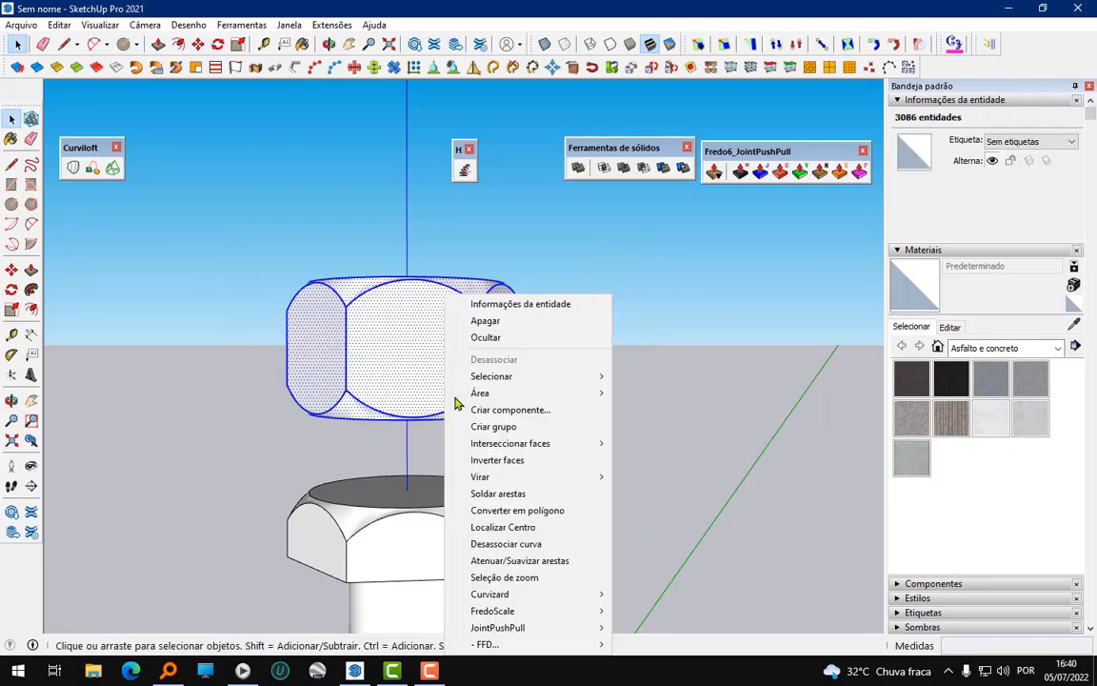
left_click(494, 425)
middle_click_drag(482, 360, 429, 355)
scroll(429, 355, "up", 3)
scroll(305, 380, "up", 2)
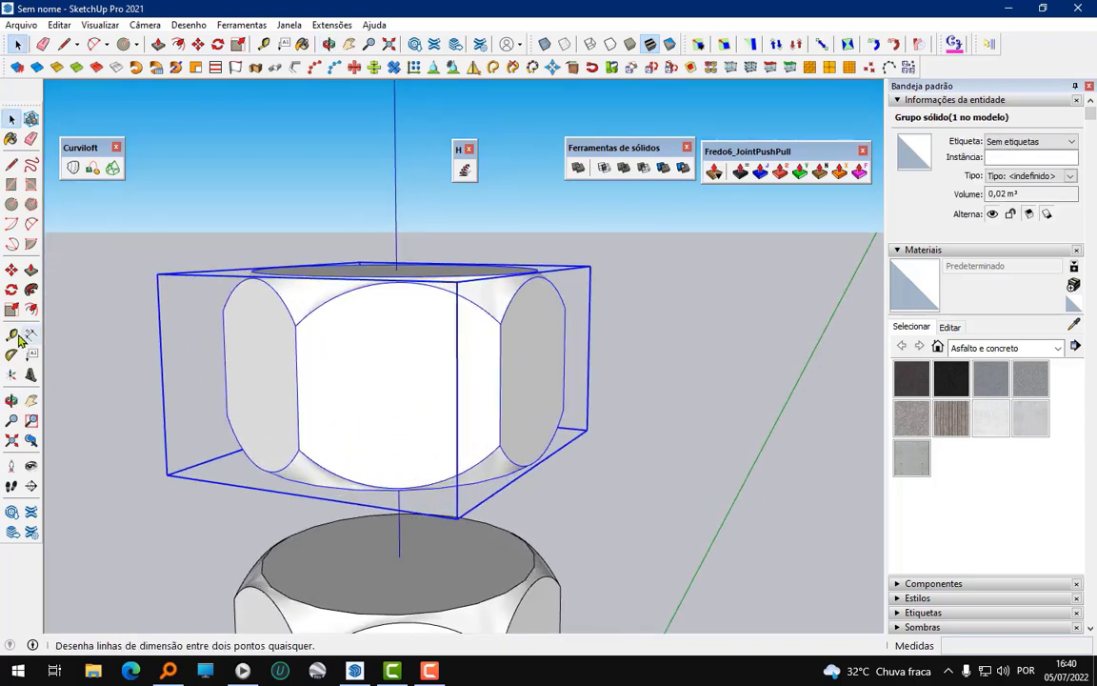
- Scale the nut's height down to 0,68 along the blue axis
left_click(12, 310)
left_click_drag(397, 270, 396, 303)
scroll(482, 206, "down", 5)
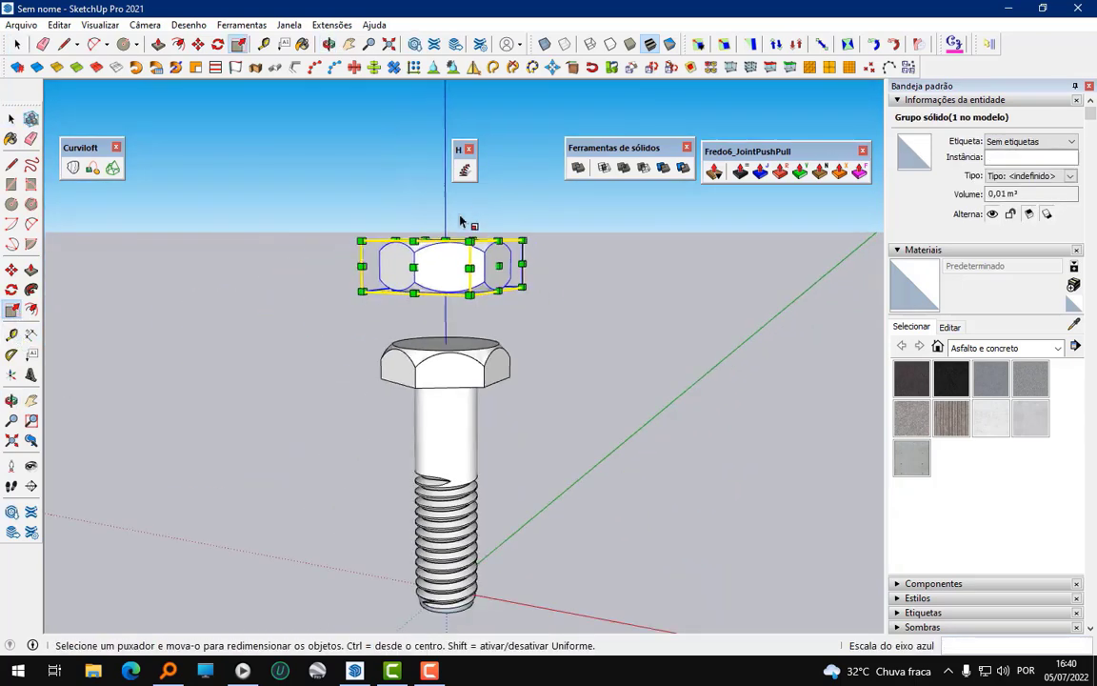
- Move the nut down so it sits on the bolt's threads
left_click(198, 44)
scroll(515, 399, "up", 3)
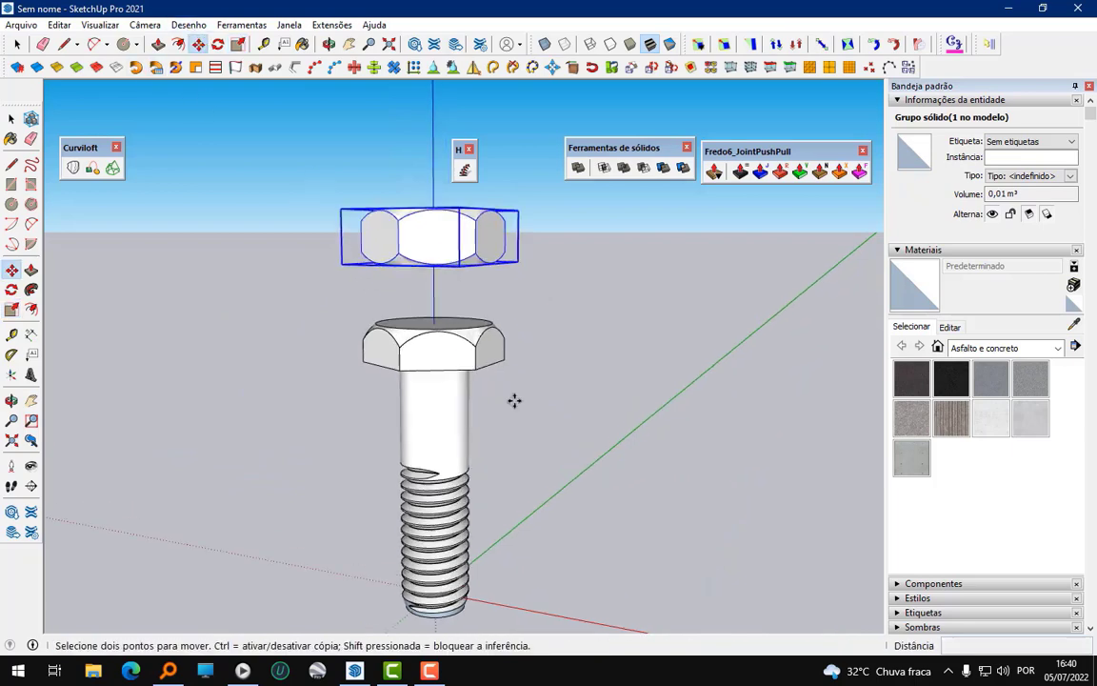
left_click(487, 237)
left_click(475, 552)
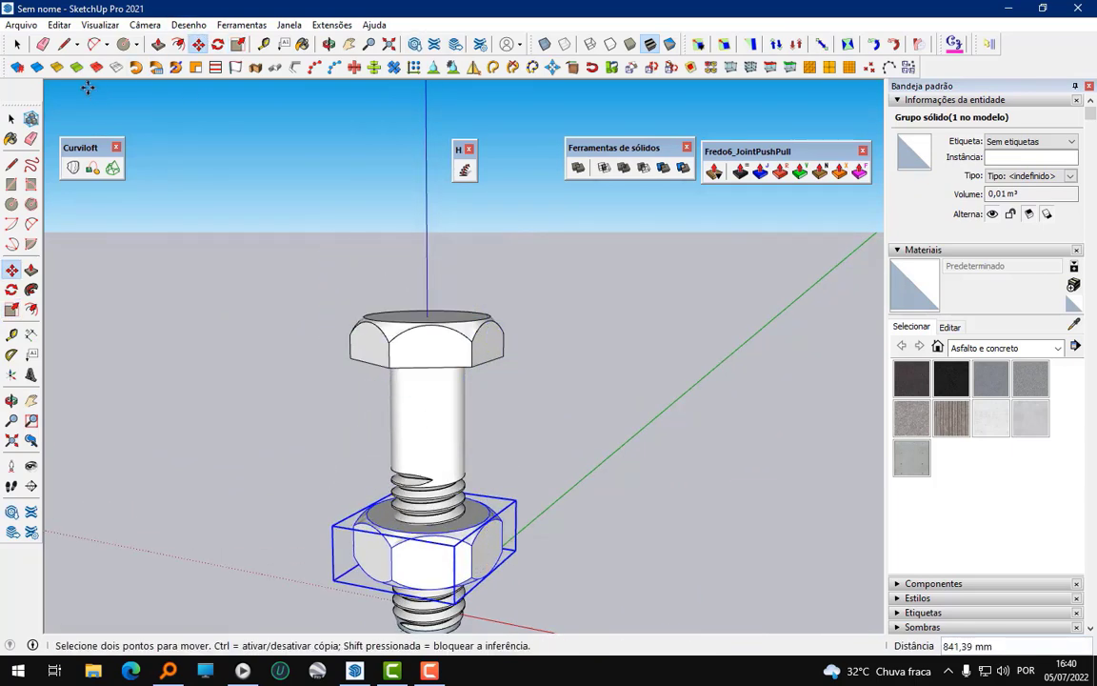
key("space")
scroll(586, 317, "down", 2)
left_click(586, 317)
scroll(534, 400, "up", 3)
middle_click_drag(477, 477, 441, 373)
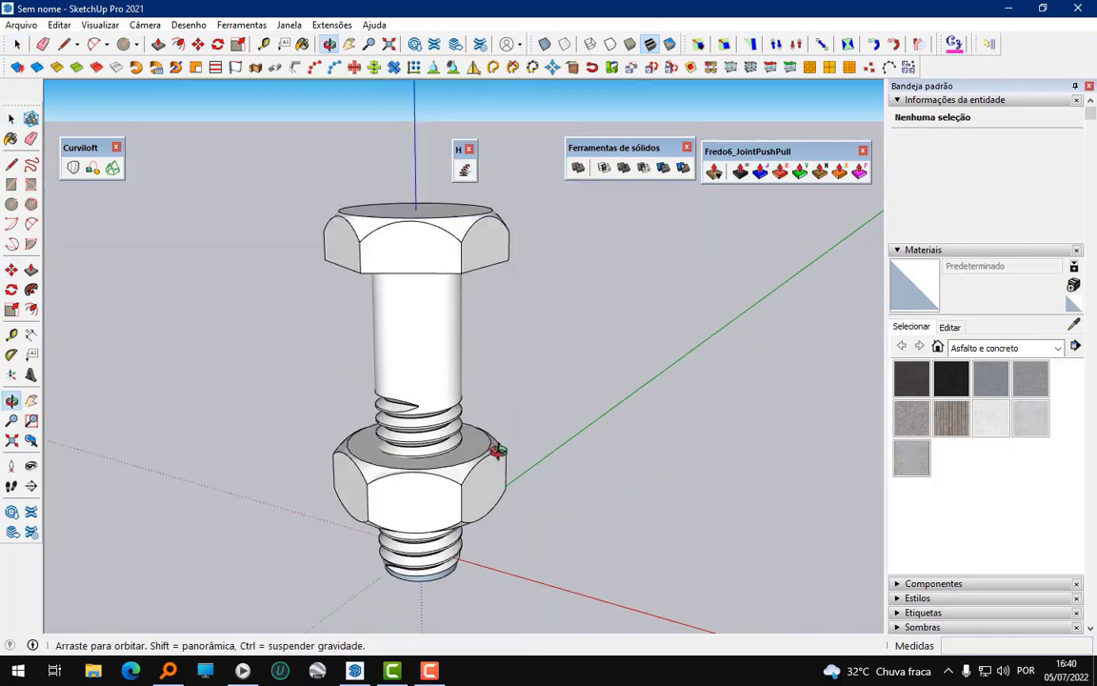
- Copy the bolt and nut together to the right of the original
left_click(428, 492)
key("ctrl+a")
scroll(424, 477, "down", 3)
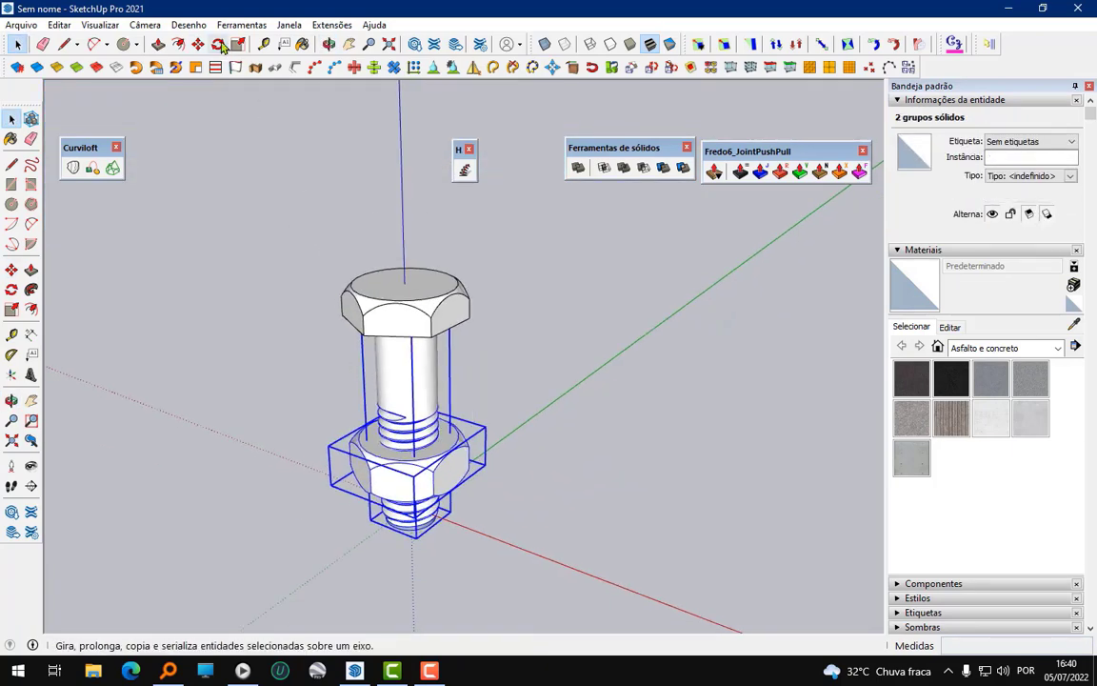
left_click(199, 43)
left_click(436, 421)
key("ctrl")
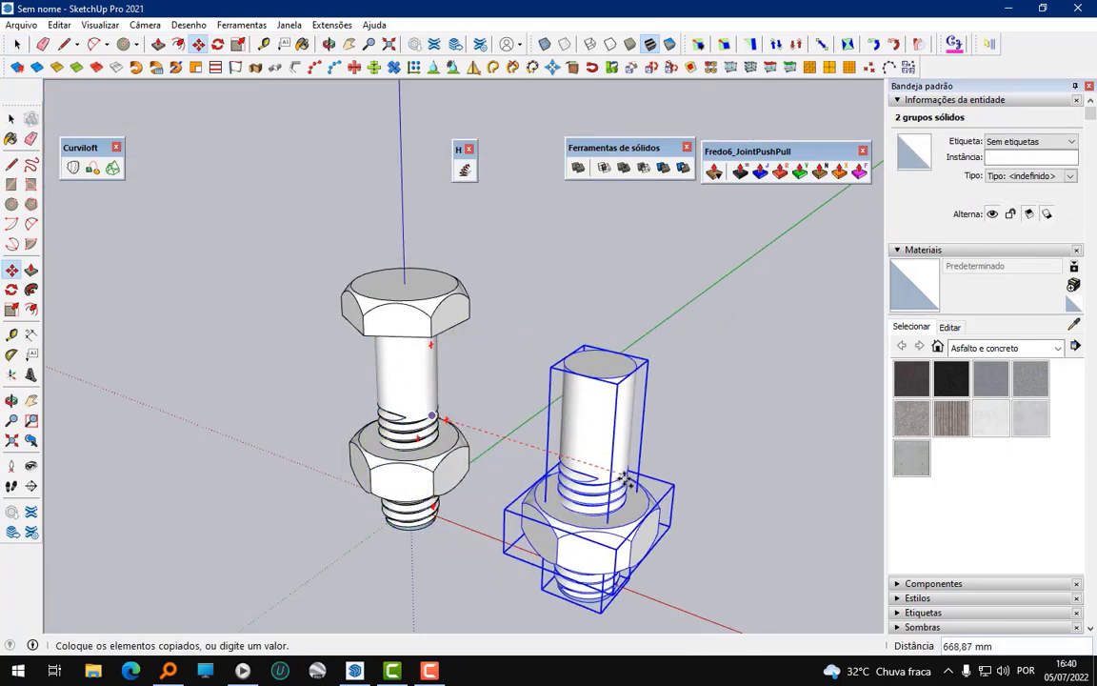
left_click(617, 500)
key("space")
scroll(244, 161, "up", 3)
- Subtract the threaded cylinder from the copied nut to carve a threaded hole
left_click(244, 161)
scroll(490, 360, "up", 2)
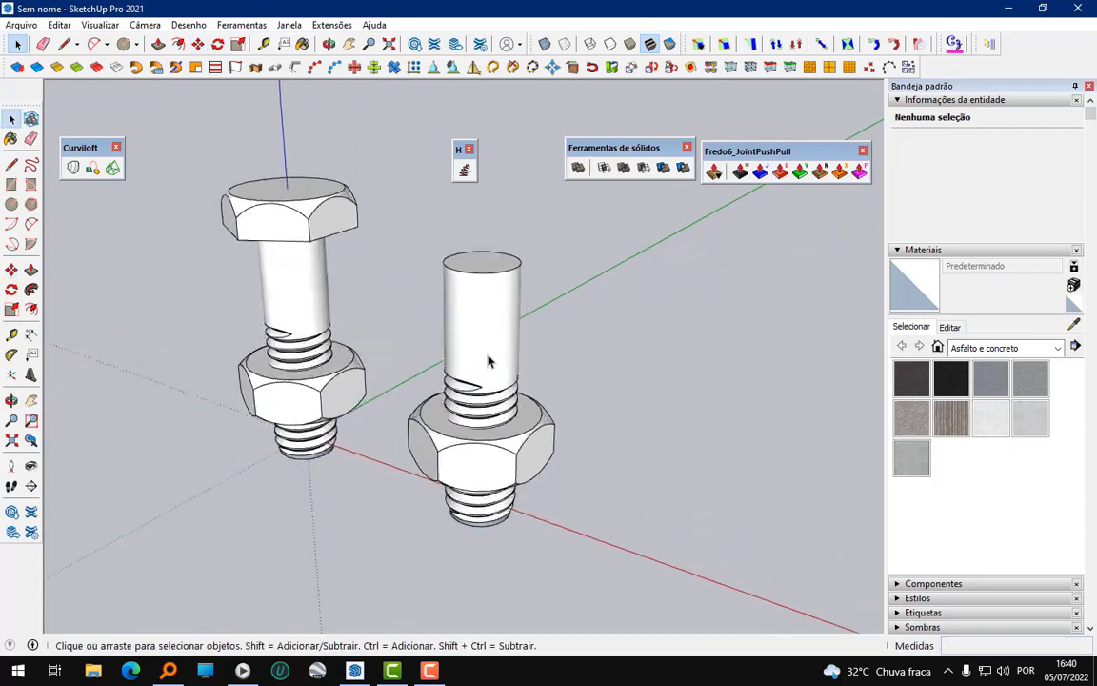
mouse_move(490, 360)
middle_mouse_down()
mouse_move(534, 370)
mouse_move(498, 355)
middle_mouse_up()
middle_click_drag(641, 383, 734, 379)
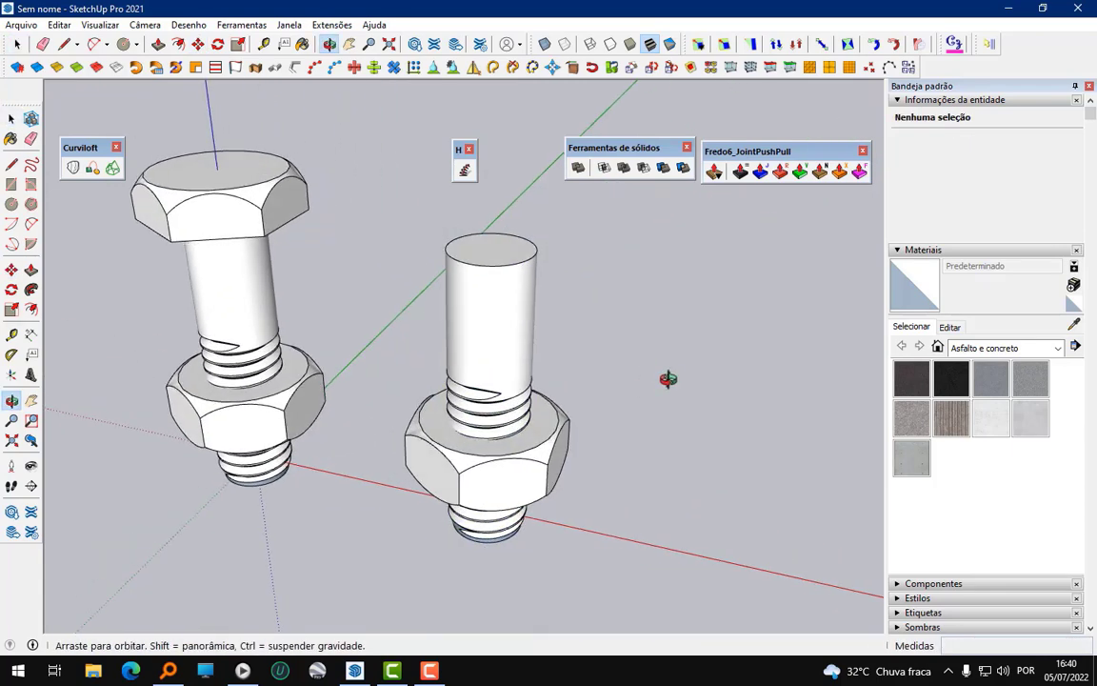
left_click(644, 168)
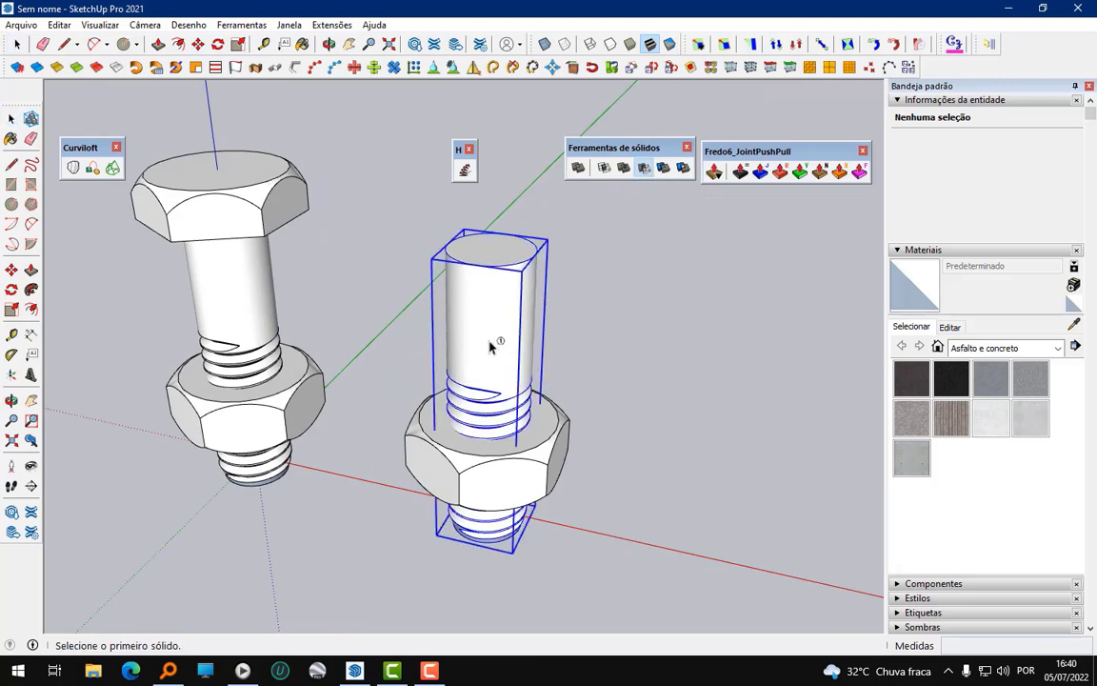
left_click(496, 367)
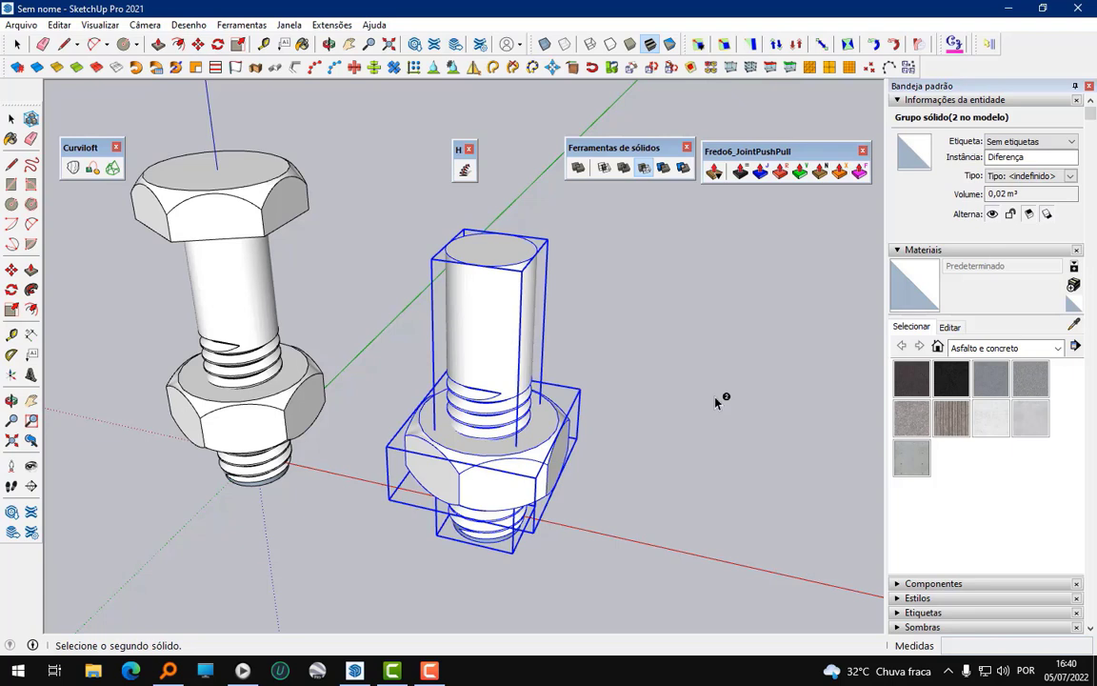
left_click(16, 44)
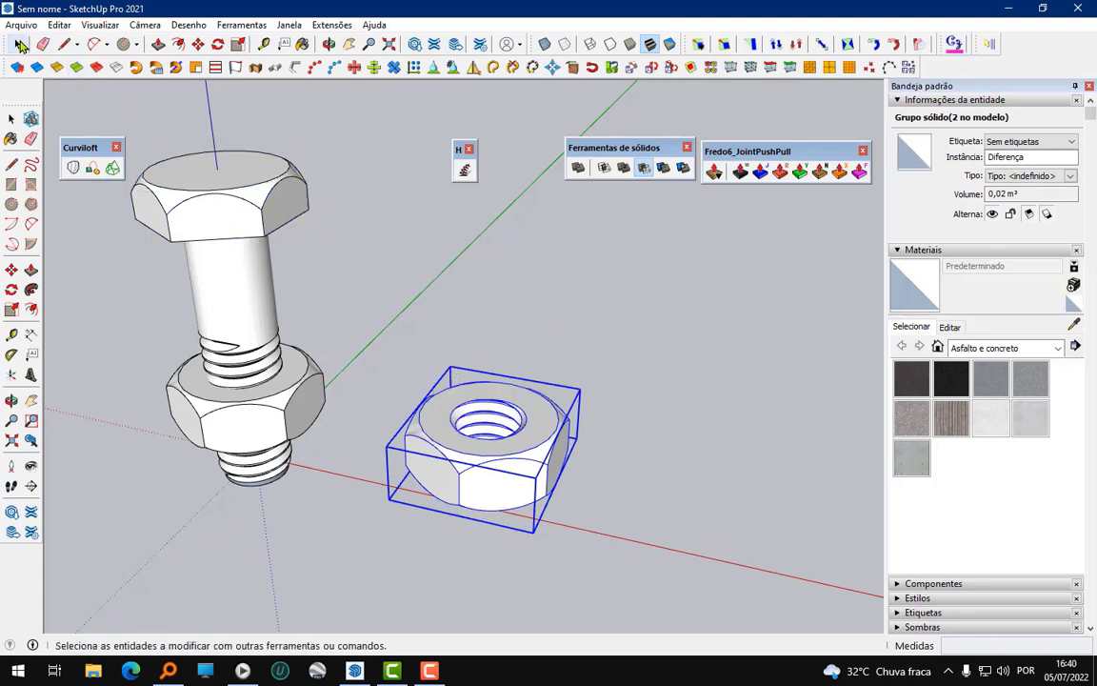
- Delete the first bolt's nut and move the hollowed nut next to the bolt
left_click(297, 415)
key("Delete")
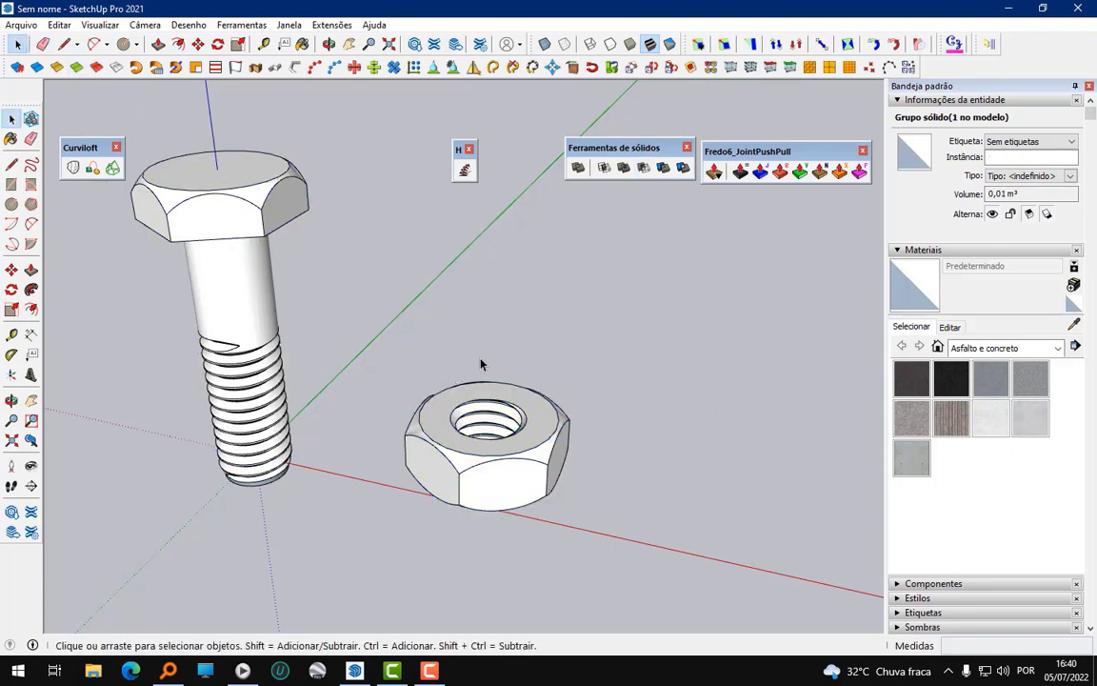
left_click(572, 433)
middle_click_drag(579, 434, 421, 277)
left_click(199, 44)
scroll(420, 220, "up", 2)
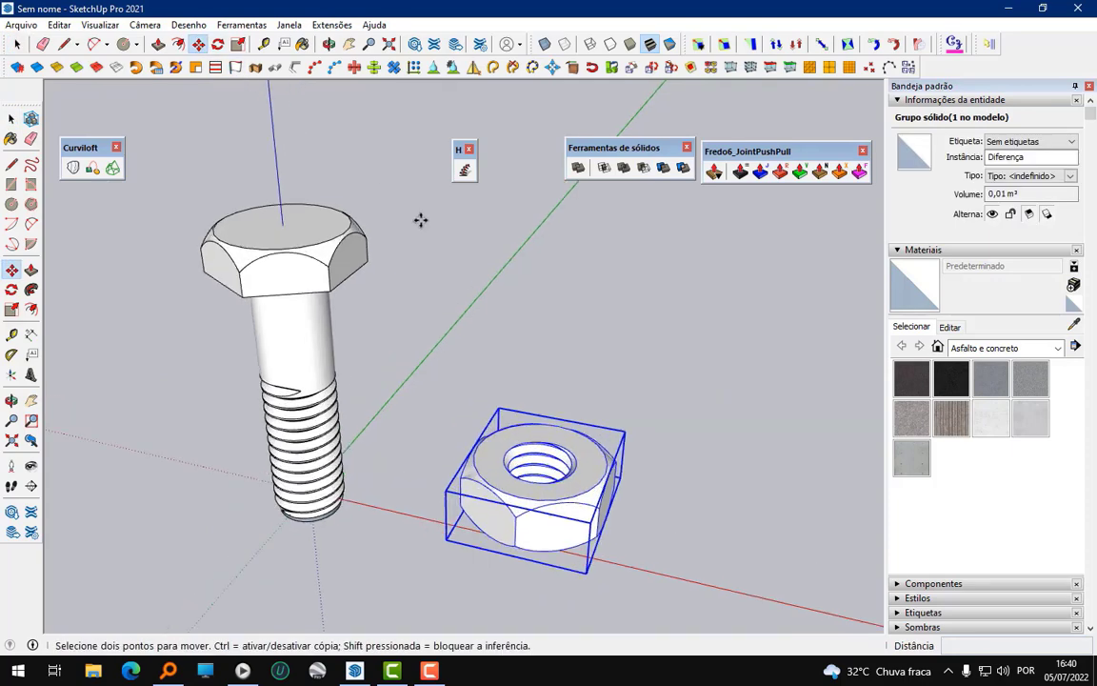
left_click_drag(501, 458, 434, 441)
left_click(16, 44)
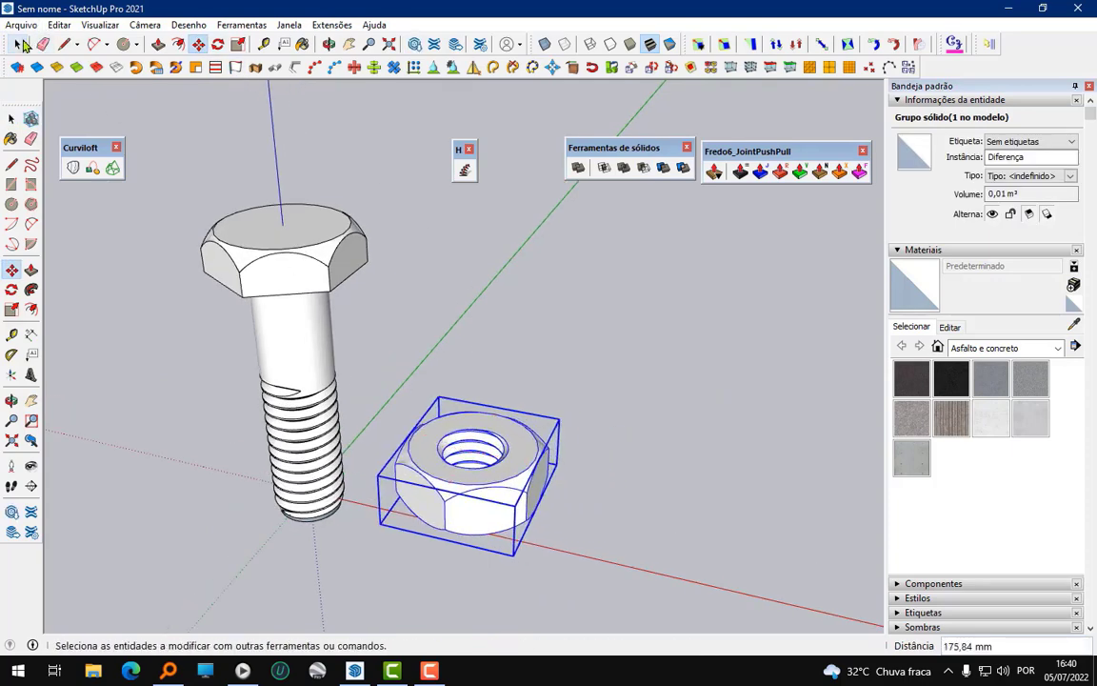
left_click(171, 141)
left_click(21, 25)
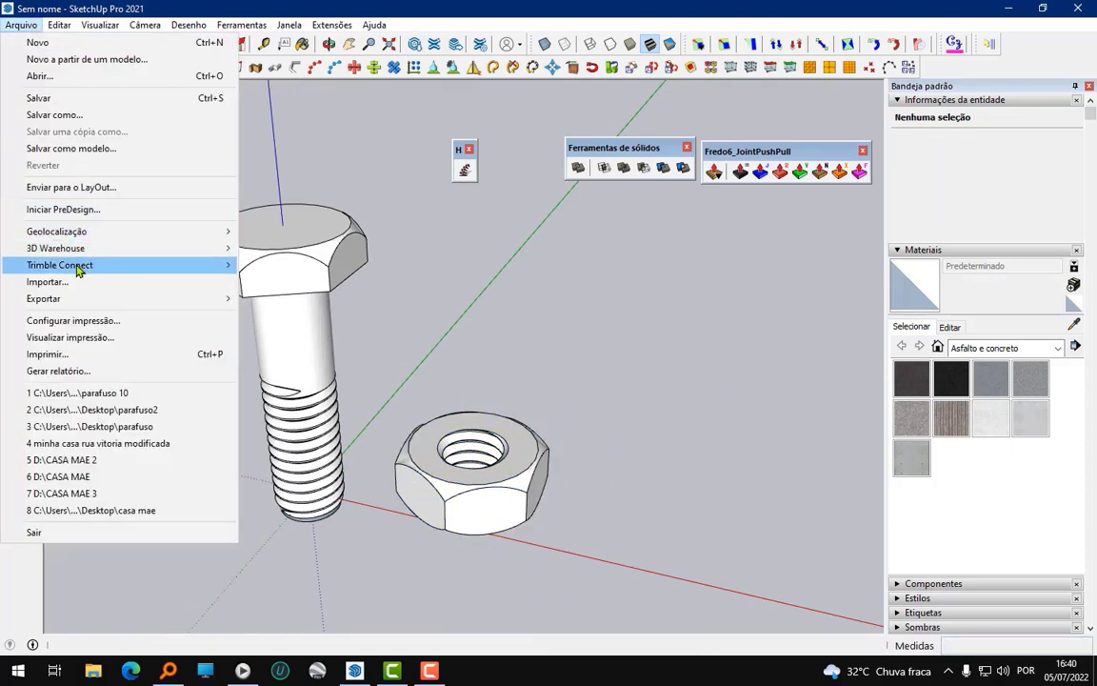
- Save the model to the Desktop as 'parafuso 22' in SketchUp 2017 format
left_click(70, 119)
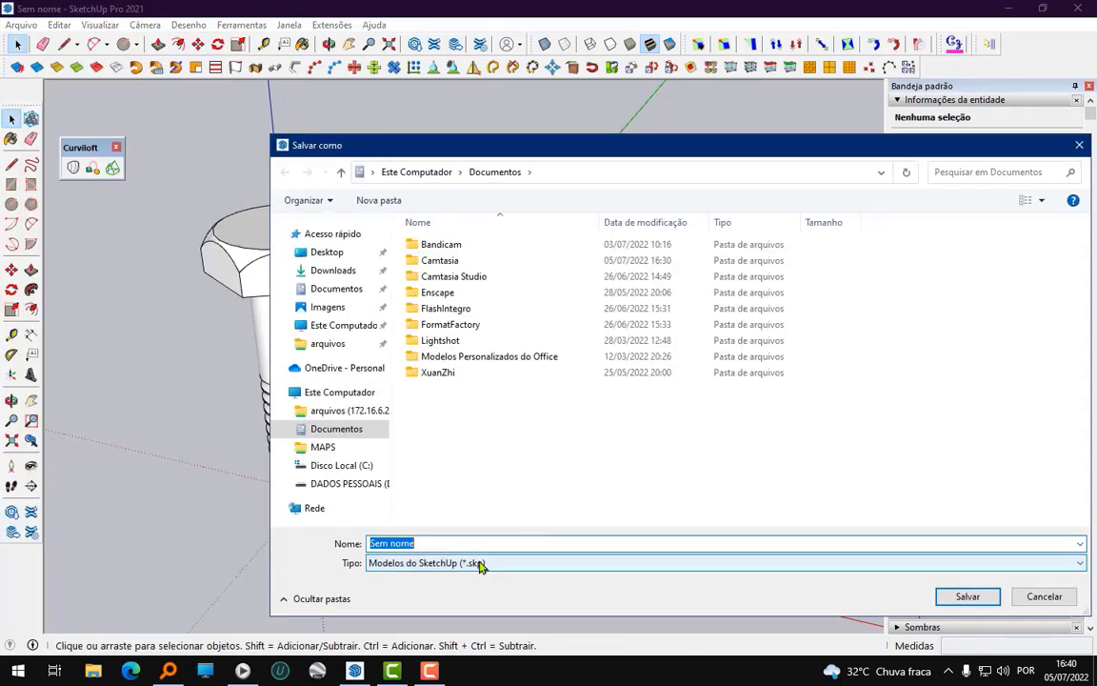
left_click(481, 564)
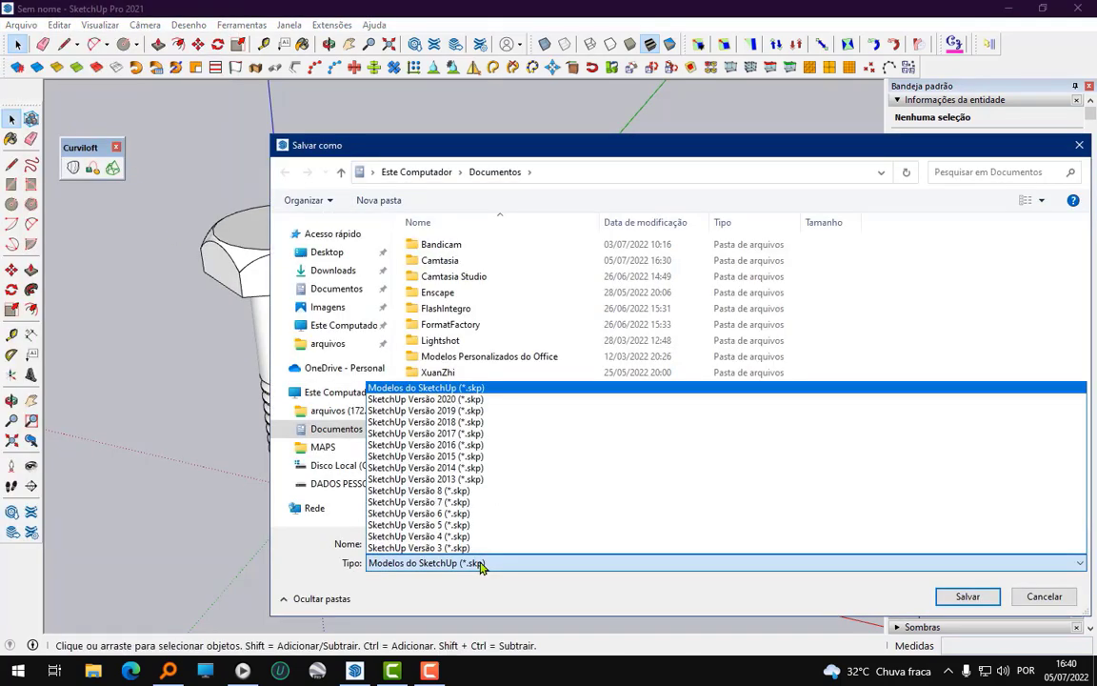
left_click(478, 435)
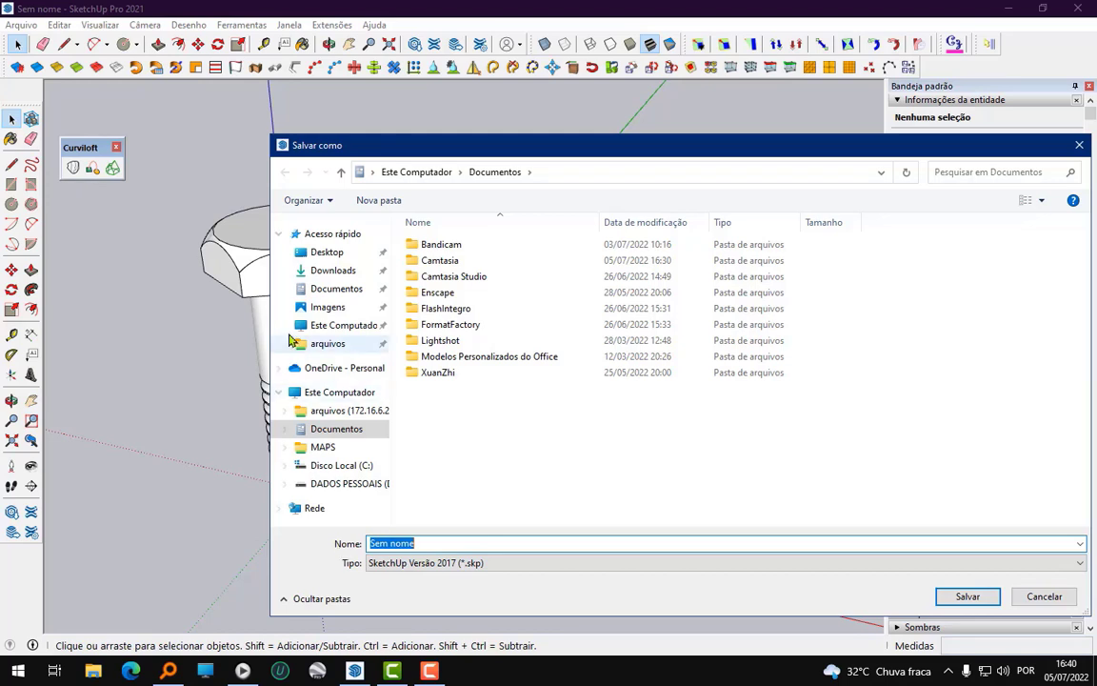
left_click(327, 251)
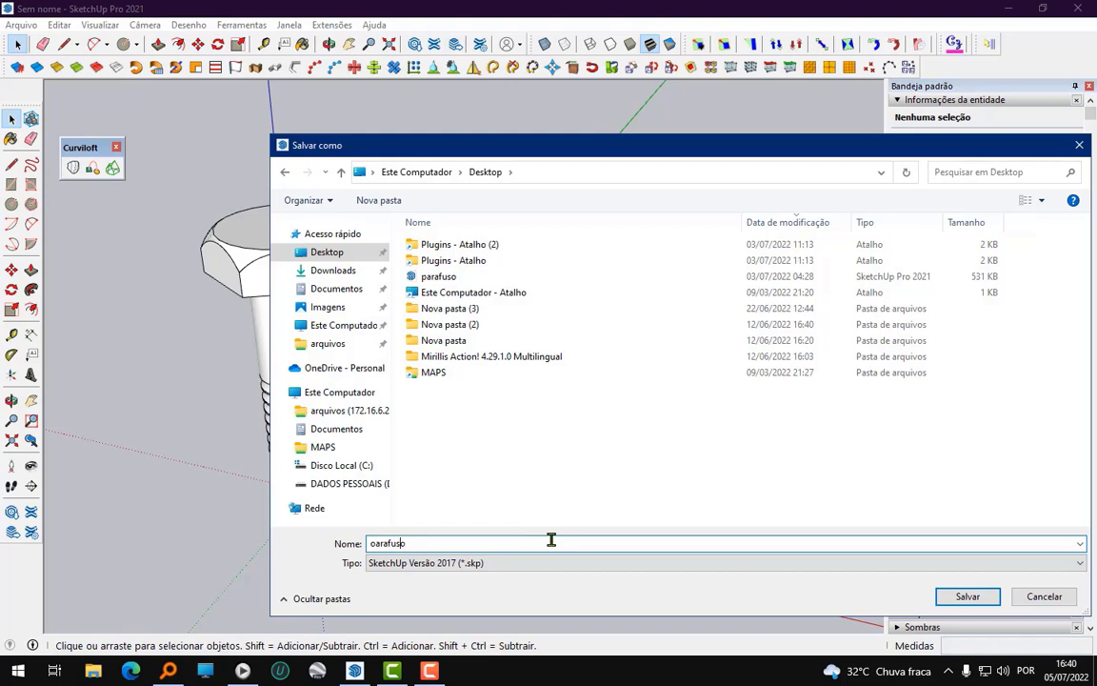
type("p")
left_click(965, 597)
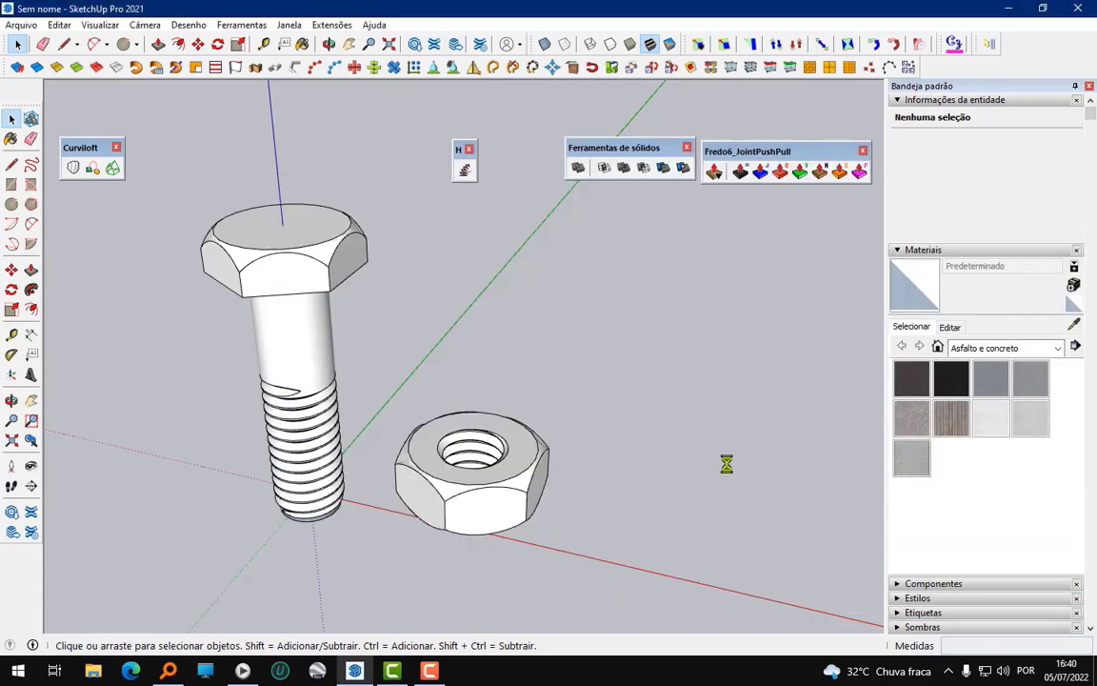
left_click(1010, 9)
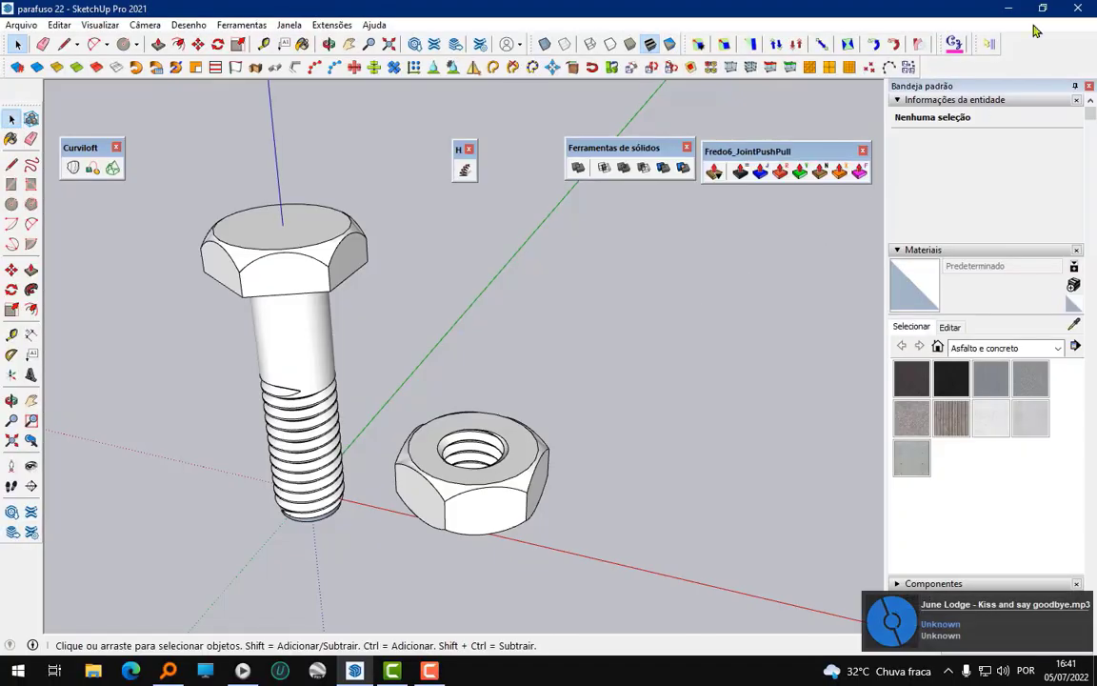
- Close the SketchUp Pro 2021 window, leaving SketchUp Pro 2018 with an untitled model
left_click(433, 533)
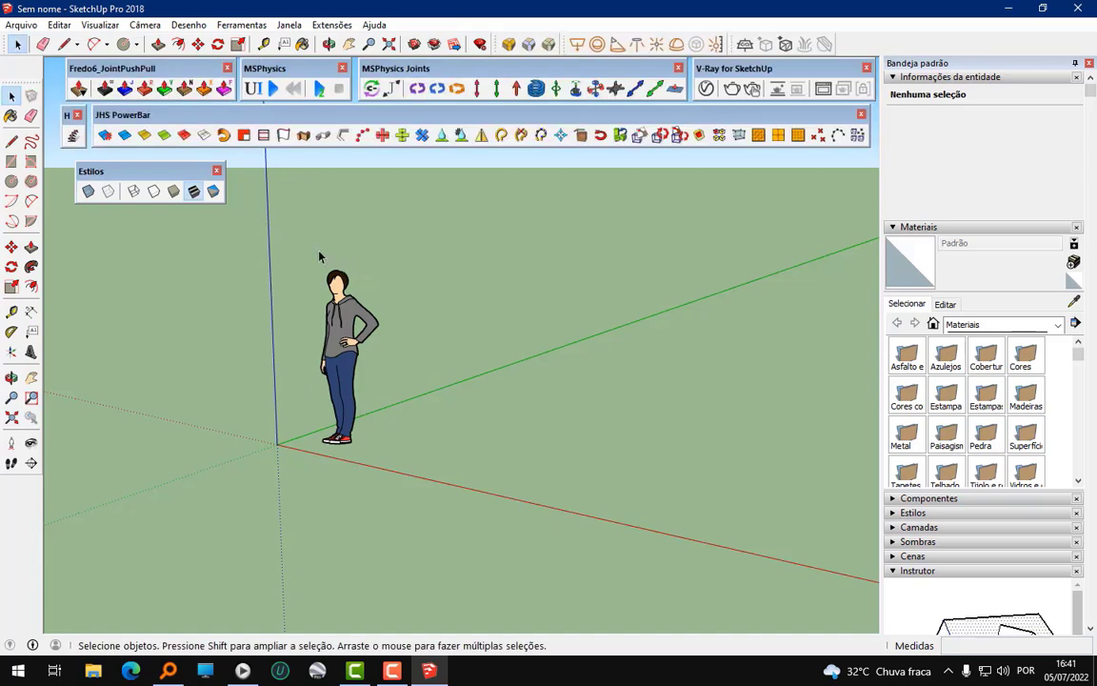
- Open 'parafuso 22' from the Desktop in SketchUp Pro 2018 and dismiss the version notice
left_click(21, 25)
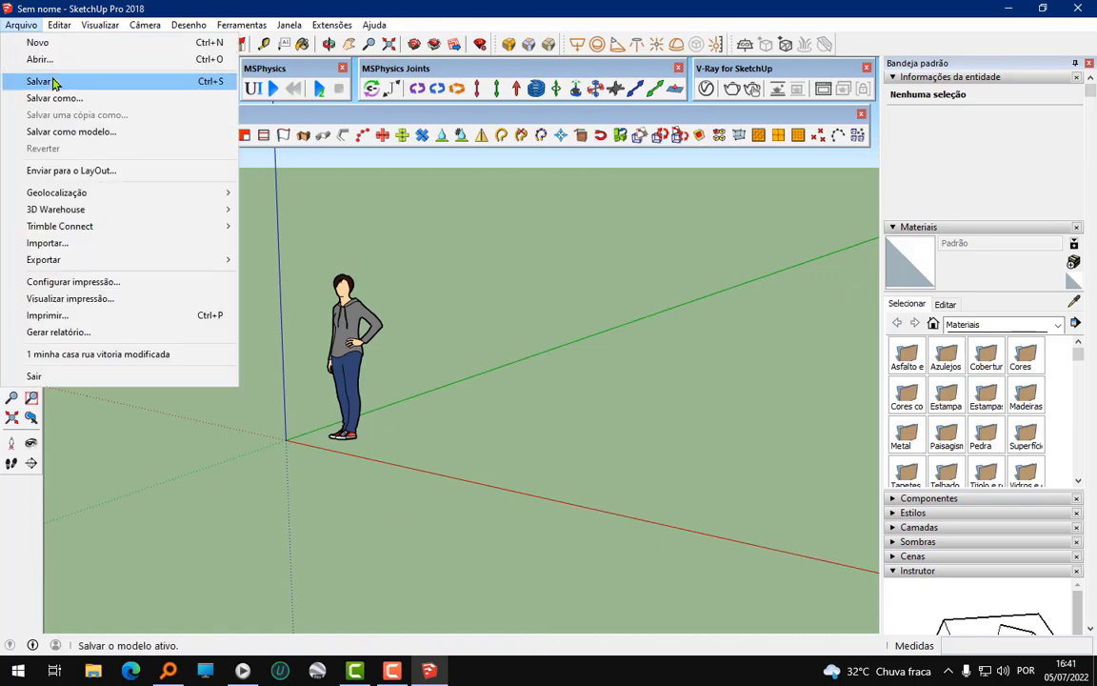
left_click(52, 60)
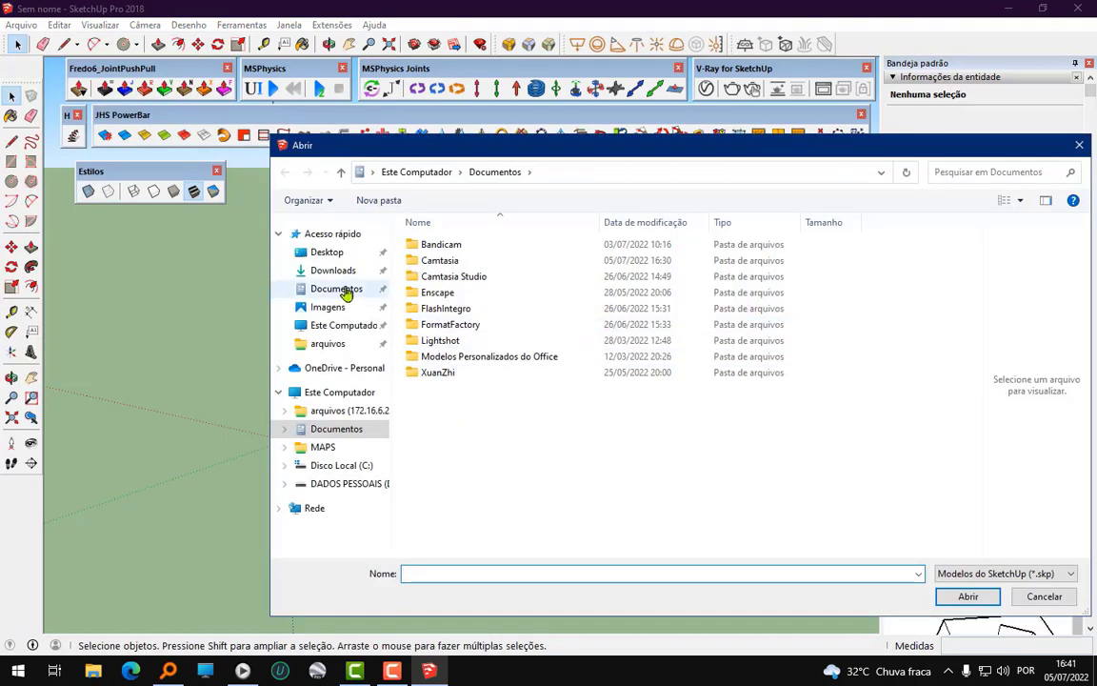
left_click(344, 254)
left_click(448, 245)
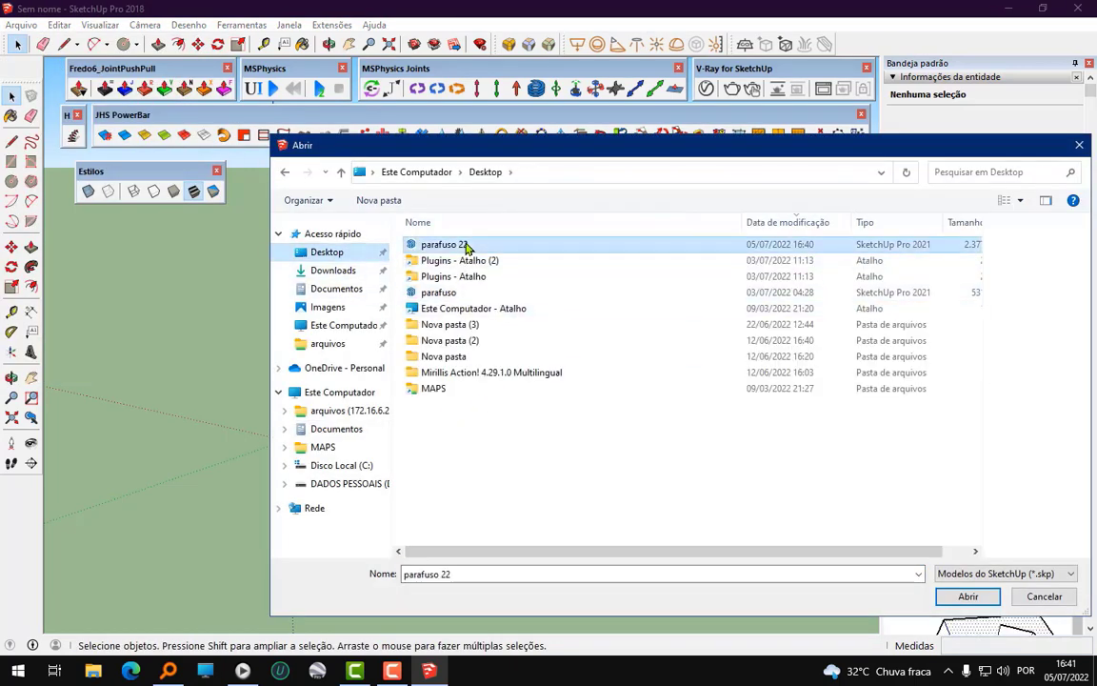
left_click(960, 602)
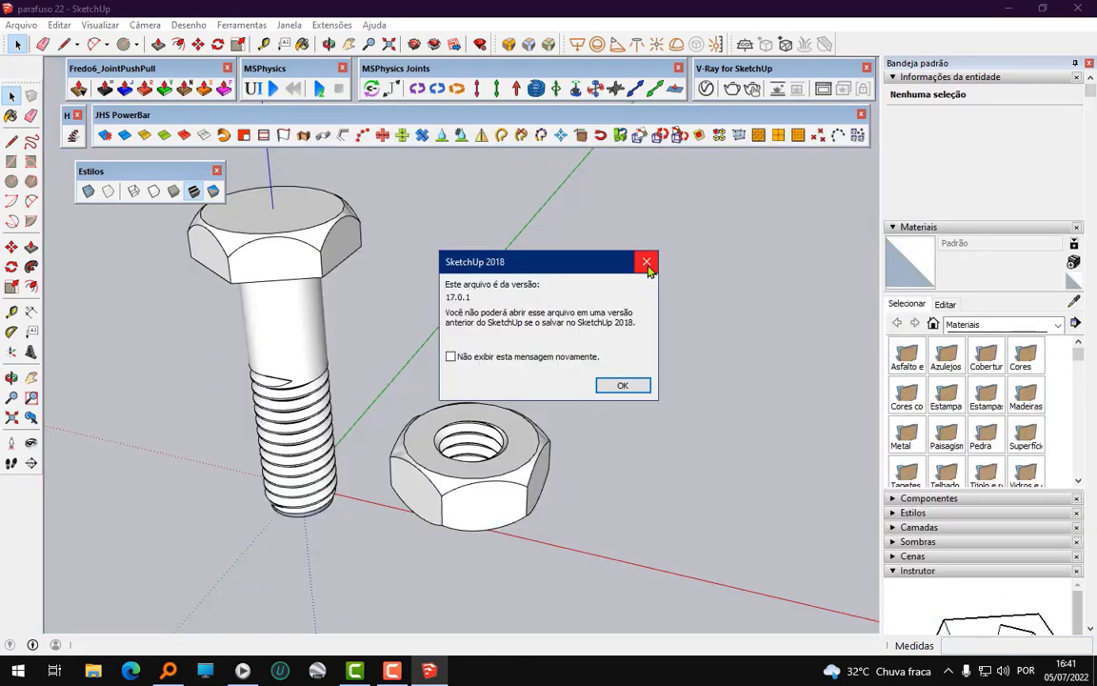
left_click(647, 261)
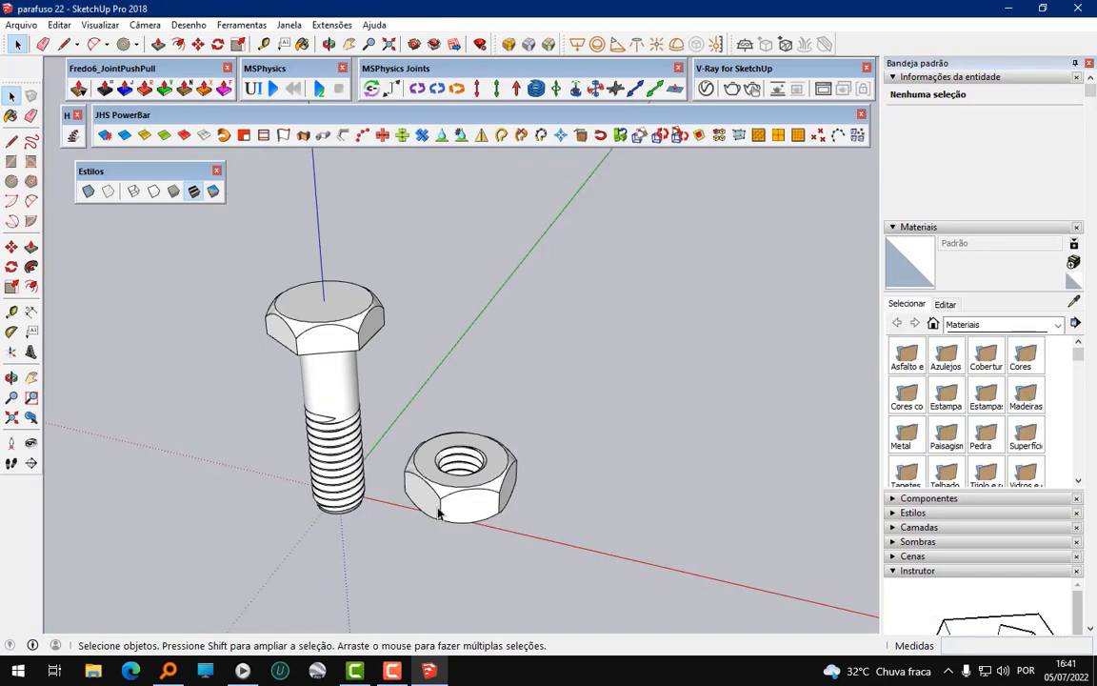
scroll(333, 325, "down", 3)
scroll(333, 325, "up", 2)
scroll(287, 331, "down", 3)
scroll(287, 331, "down", 2)
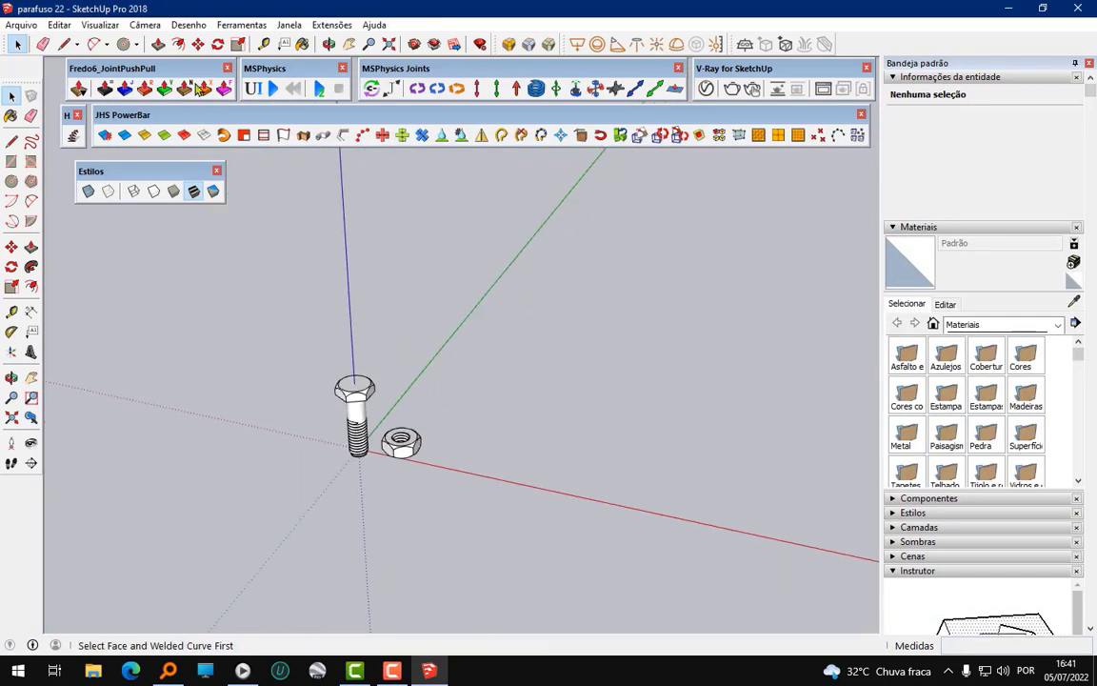
- Draw a large rectangle on the ground around the bolt and nut
left_click(137, 45)
left_click(163, 64)
scroll(429, 481, "down", 3)
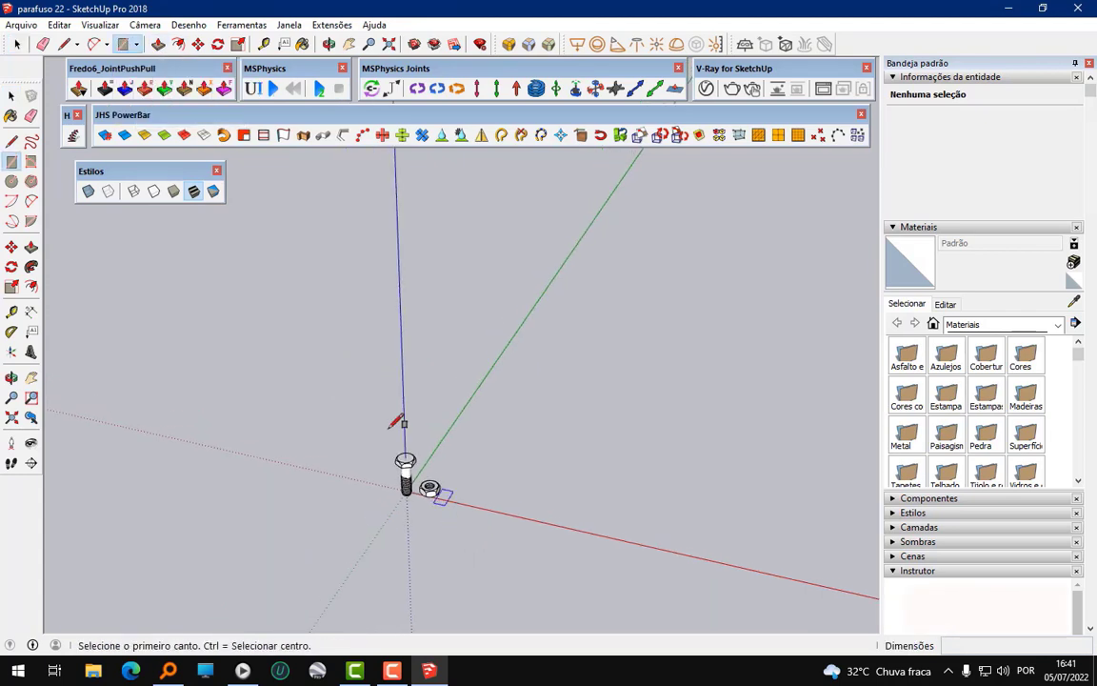
scroll(314, 329, "down", 2)
left_click(154, 520)
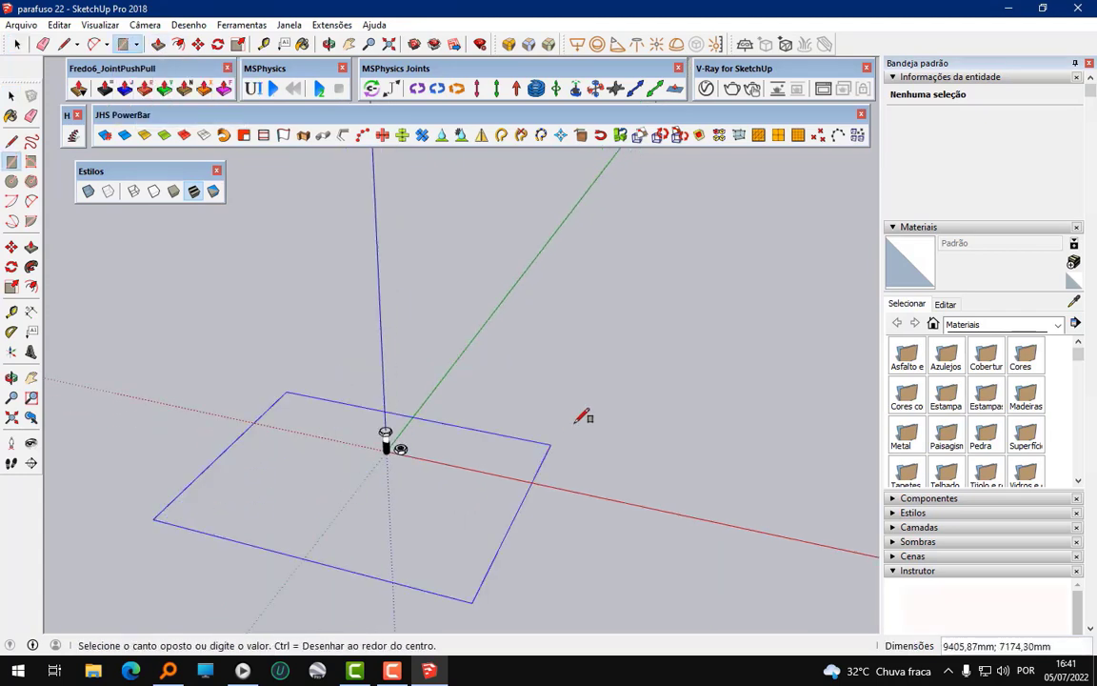
left_click(633, 389)
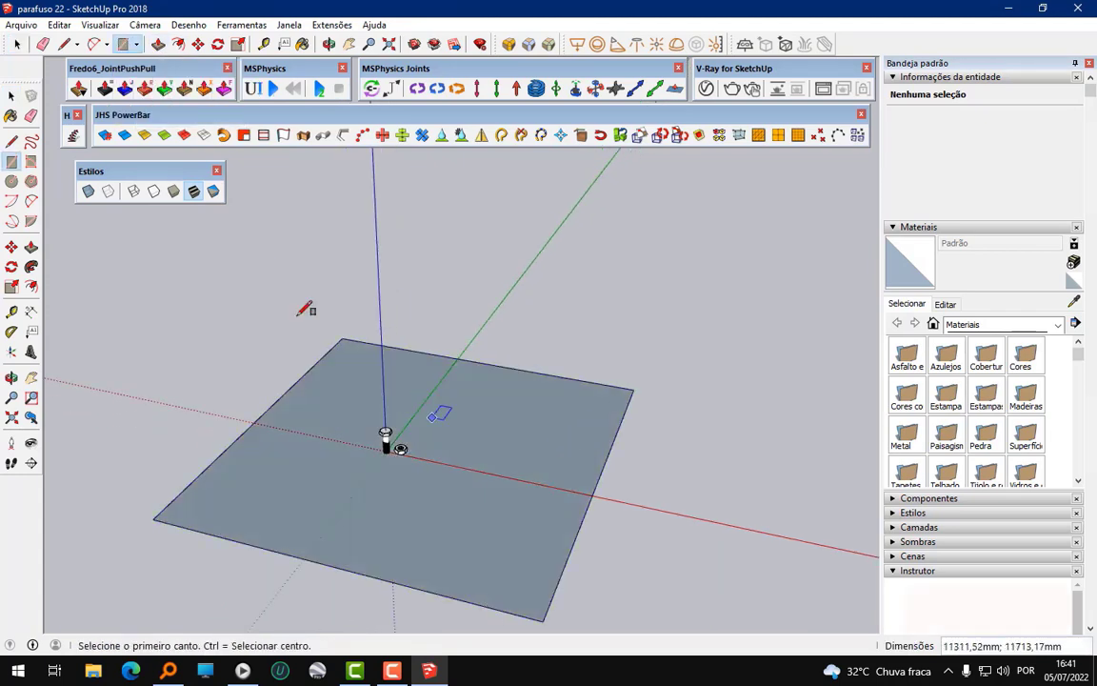
- Push/Pull the rectangle up into a slab about 247 mm thick and select it
left_click(158, 45)
middle_click_drag(362, 520, 391, 446)
left_click_drag(392, 446, 374, 463)
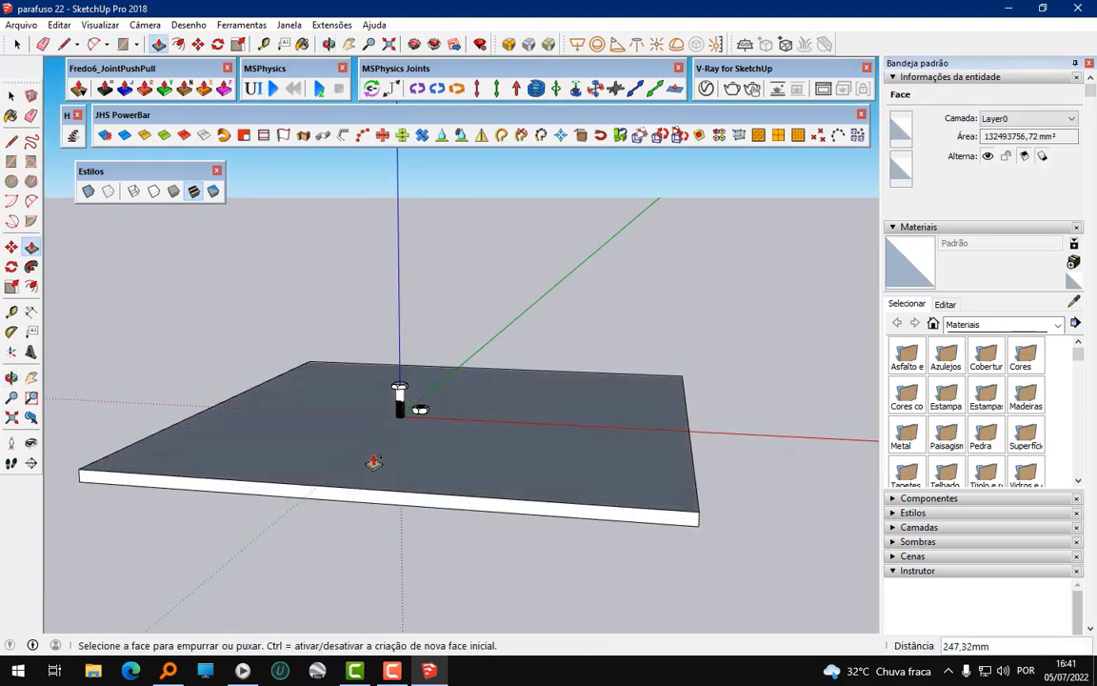
key("space")
right_click(279, 422)
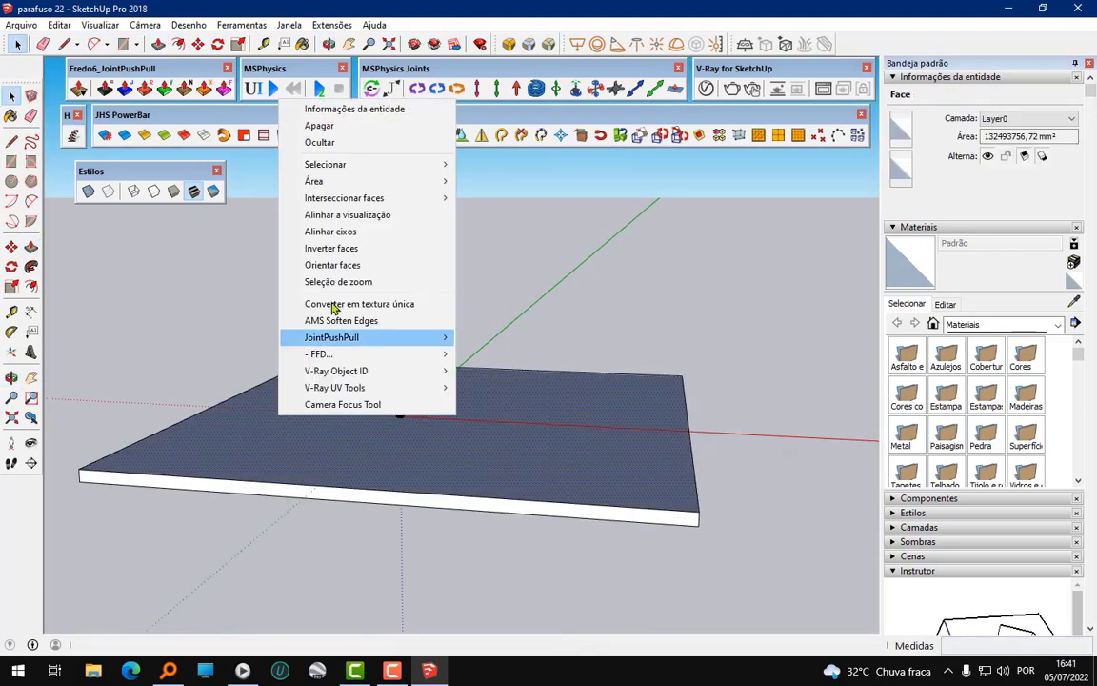
mouse_move(259, 311)
middle_mouse_down()
mouse_move(203, 371)
mouse_move(348, 421)
middle_mouse_up()
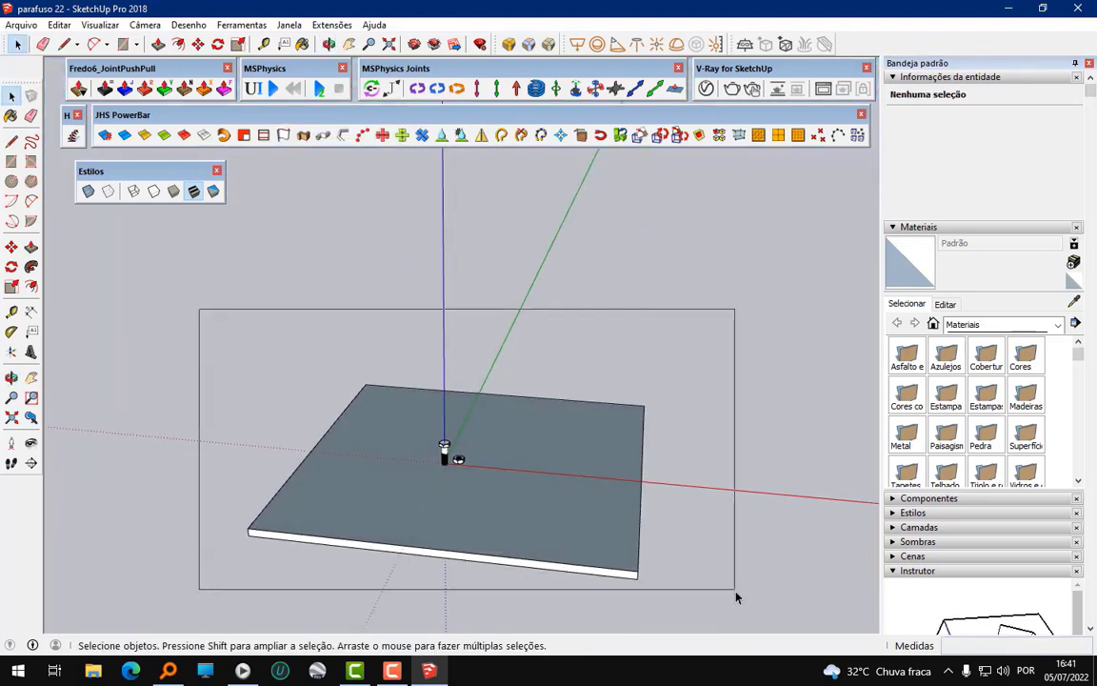
left_click_drag(717, 573, 734, 595)
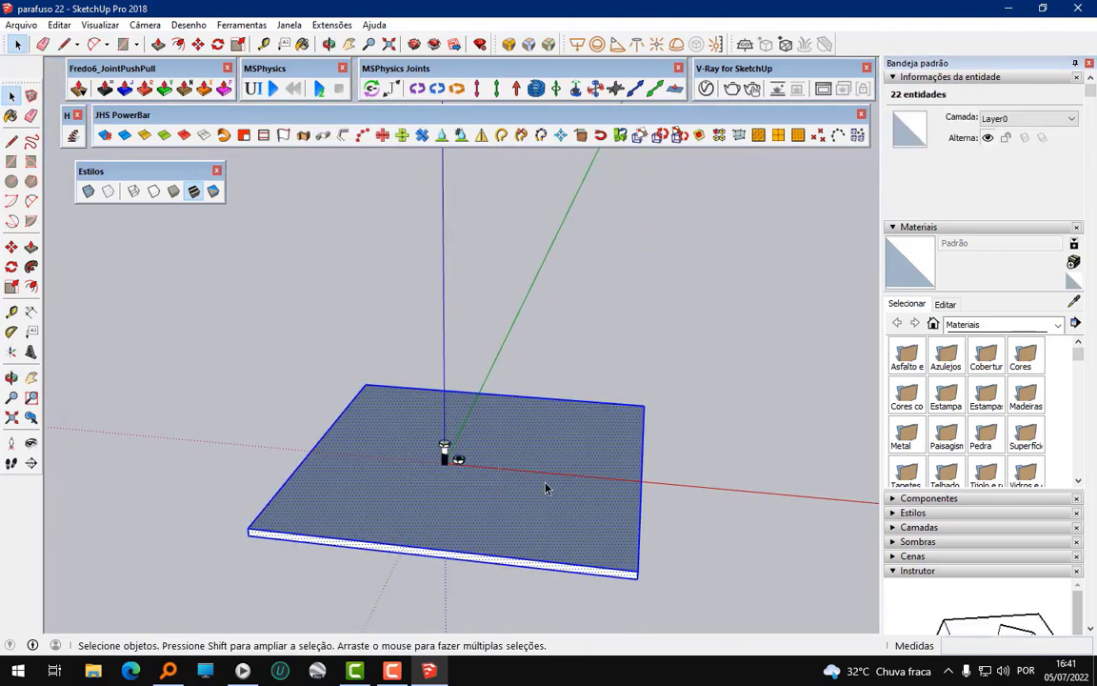
- Turn the selected slab geometry into a solid group
right_click(535, 459)
left_click(609, 270)
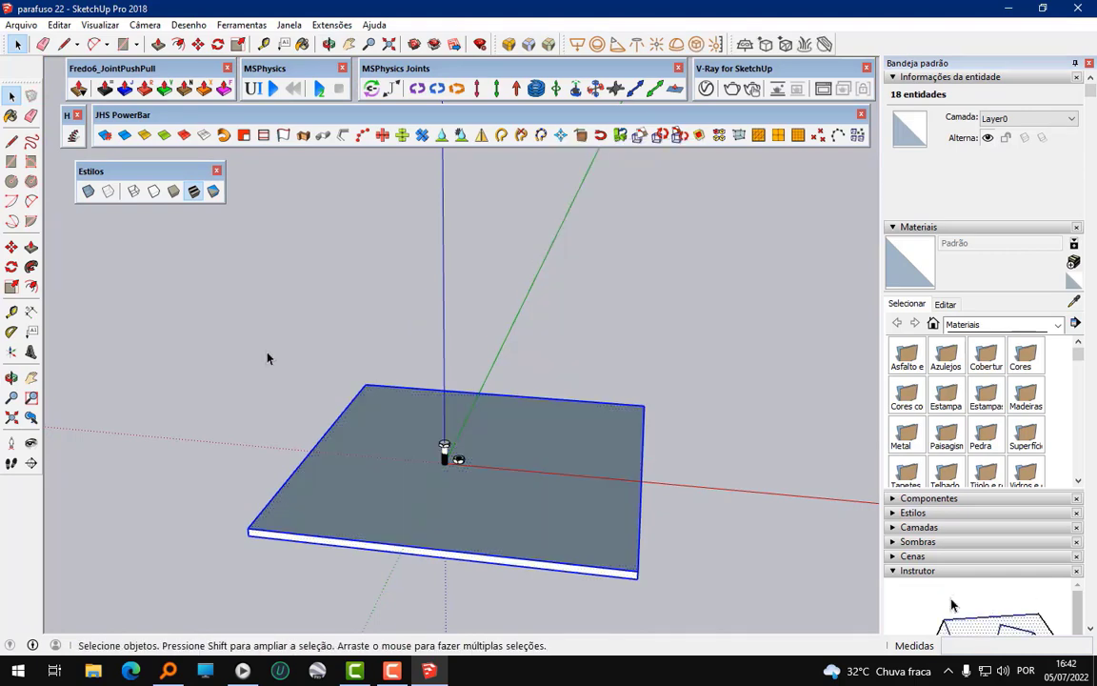
mouse_move(267, 359)
middle_mouse_down()
mouse_move(568, 478)
mouse_move(367, 411)
middle_mouse_up()
scroll(367, 412, "up", 5)
scroll(378, 430, "up", 3)
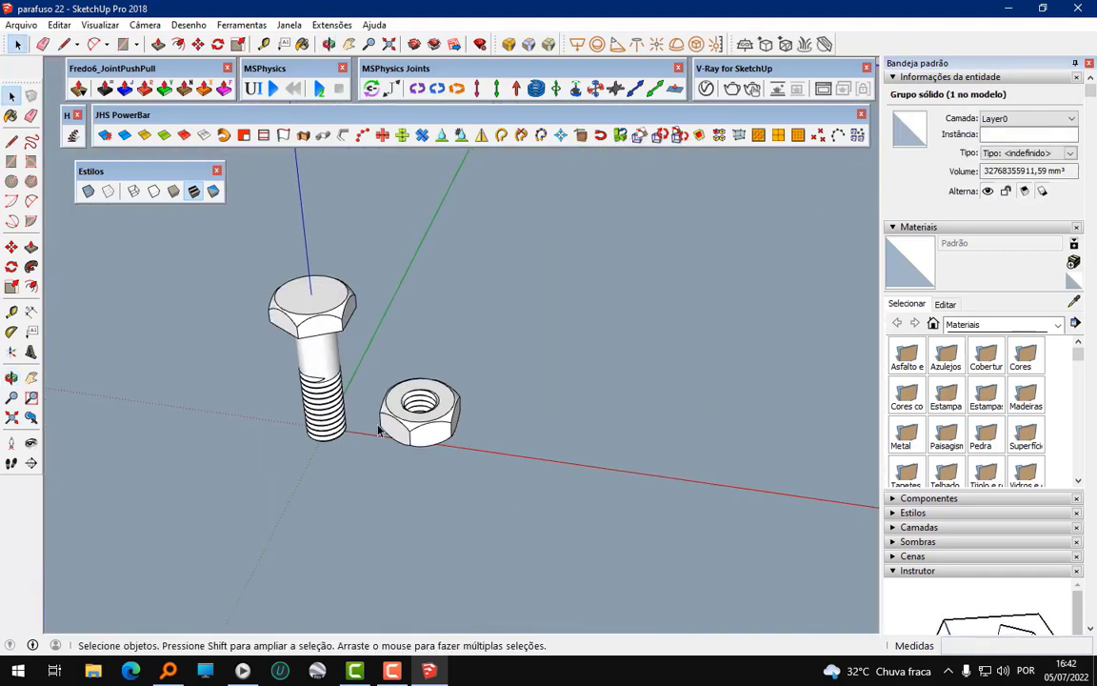
scroll(378, 431, "down", 5)
middle_click_drag(436, 421, 519, 325)
- Dismiss the MSPhysics State menu and zoom in on the bolt and nut
right_click(479, 305)
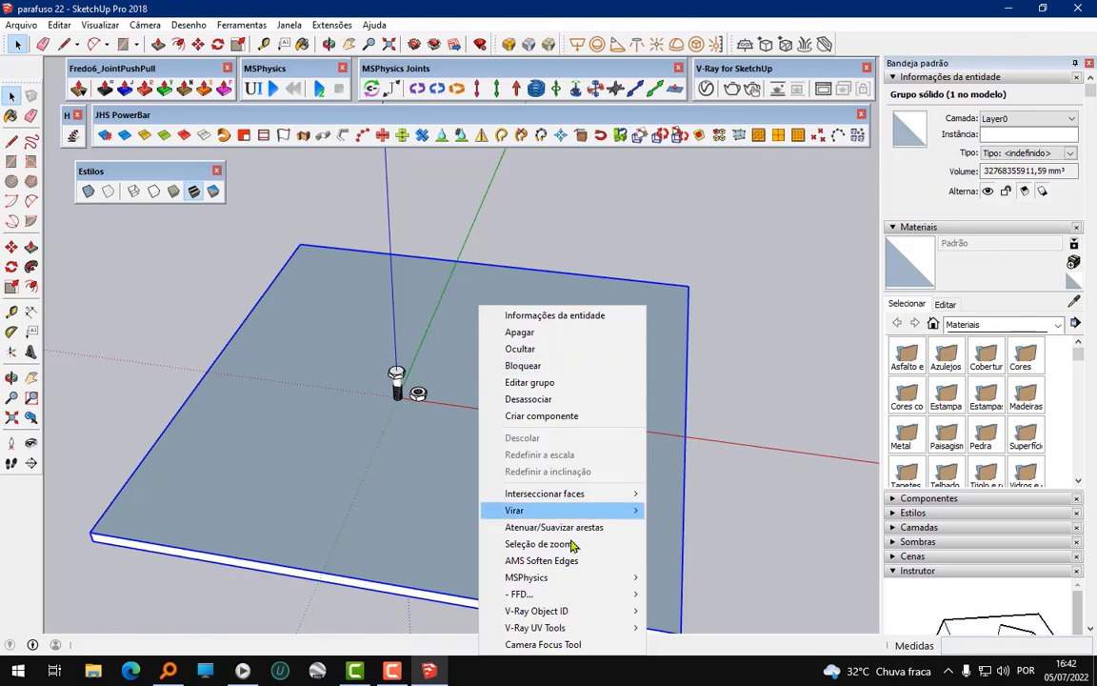
mouse_move(679, 427)
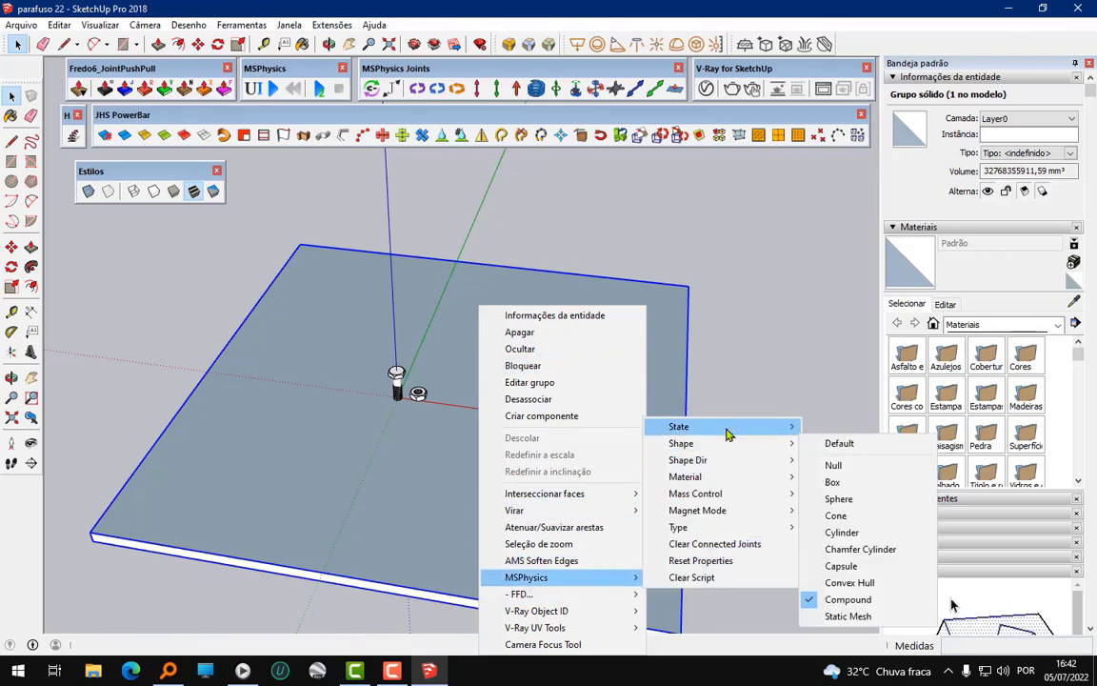
left_click(869, 209)
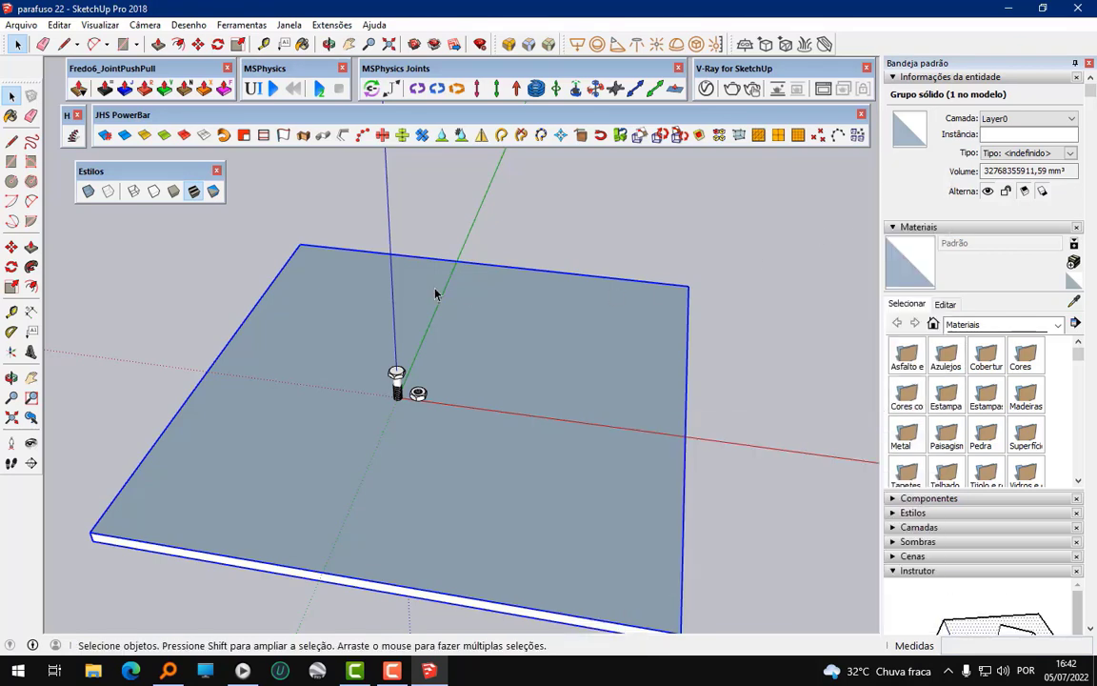
scroll(428, 324, "up", 3)
scroll(410, 419, "up", 3)
scroll(311, 326, "down", 2)
scroll(381, 338, "up", 3)
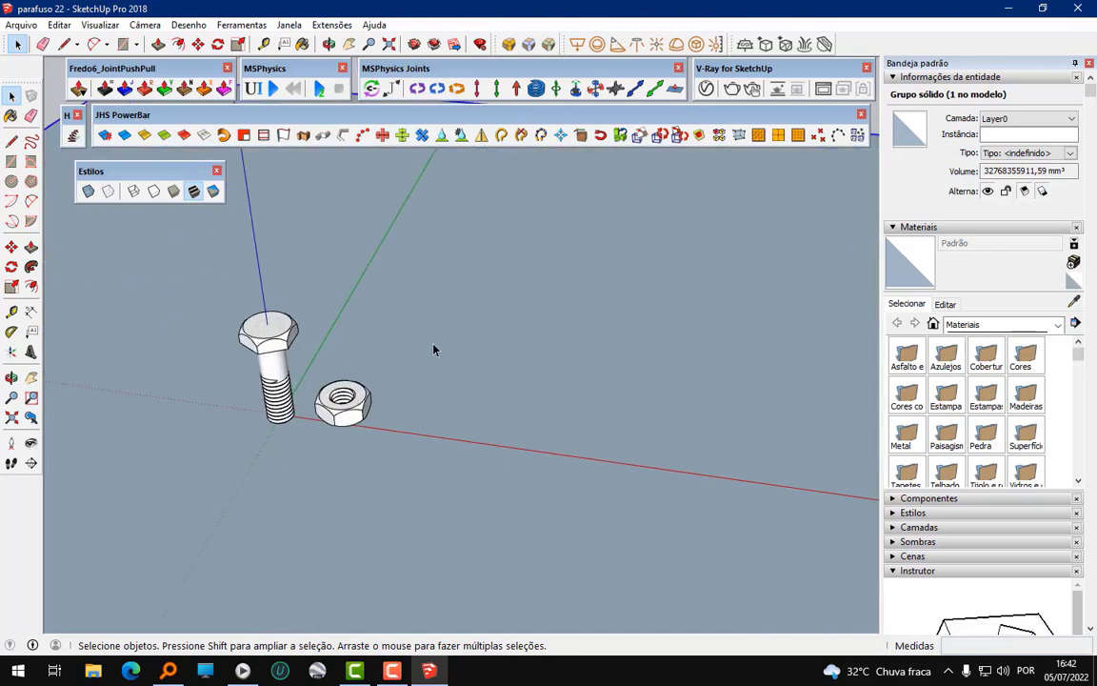
scroll(434, 350, "up", 2)
scroll(314, 368, "up", 2)
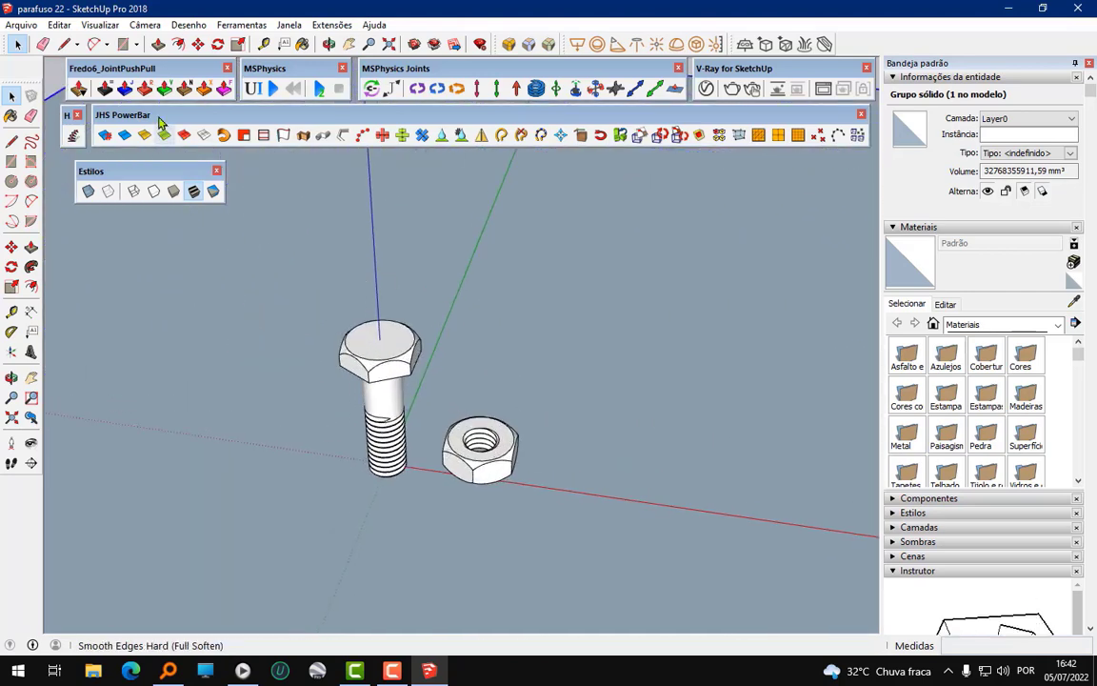
- Group the bolt's head and shank together with Criar grupo
left_click(457, 442, "shift")
left_click(387, 407, "shift")
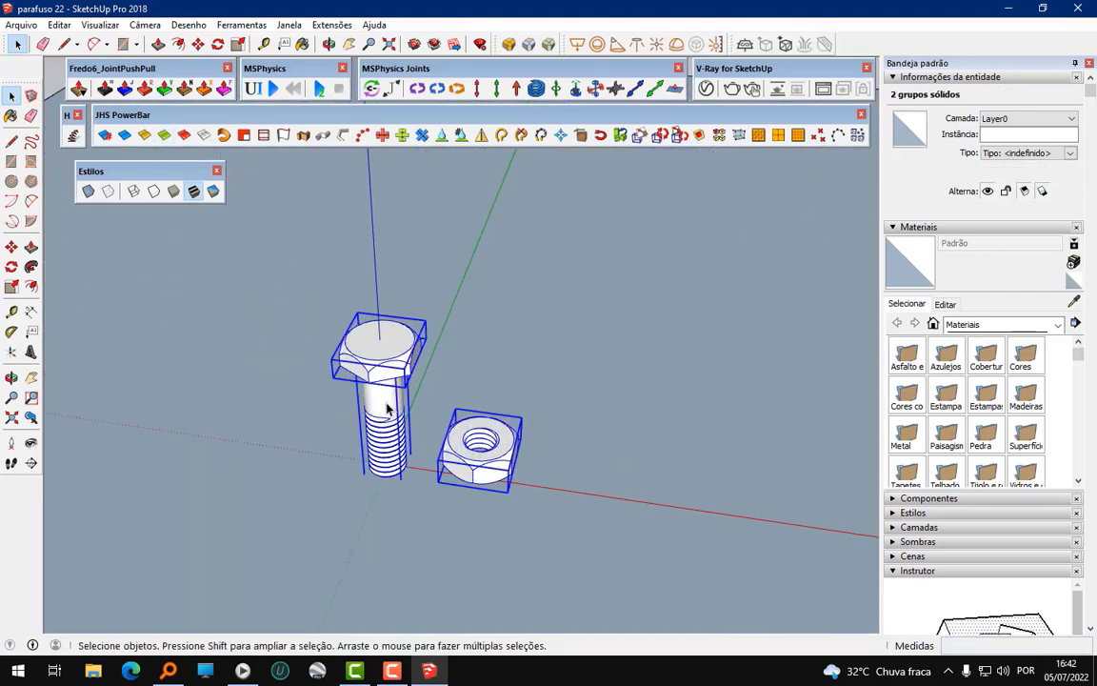
left_click(379, 366)
left_click(386, 395, "shift")
right_click(385, 395)
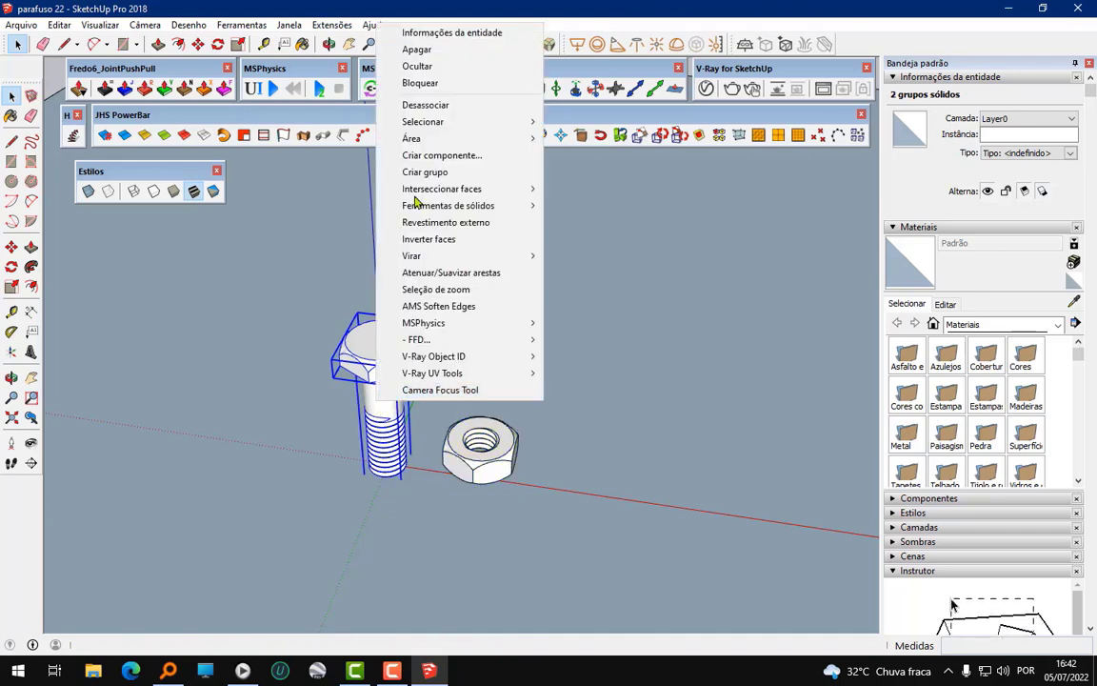
left_click(434, 173)
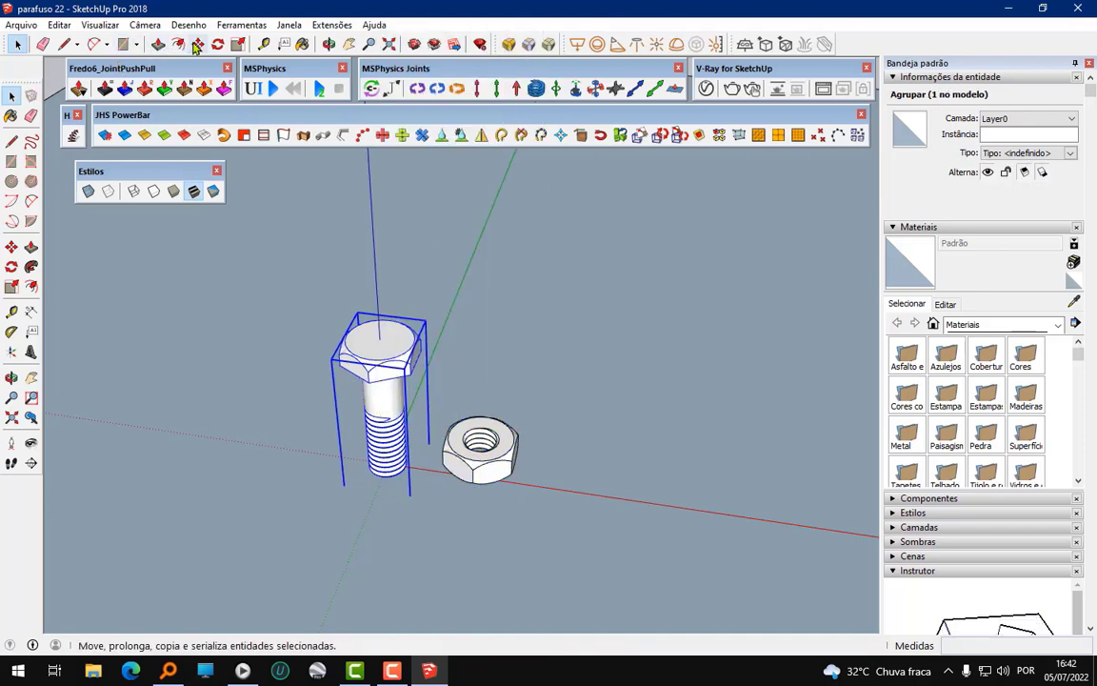
- Make two copies of the bolt, one behind and one to the right
left_click(198, 44)
key("m")
key("ctrl")
left_click(362, 345)
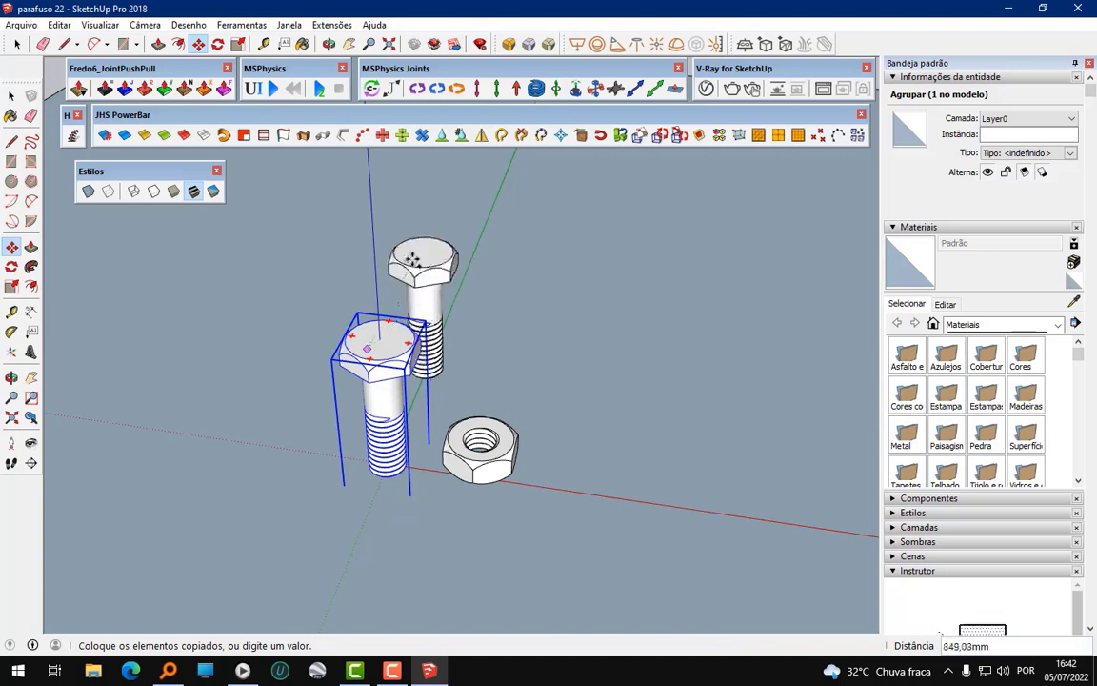
left_click(406, 257)
key("ctrl")
left_click(406, 257)
left_click(503, 260)
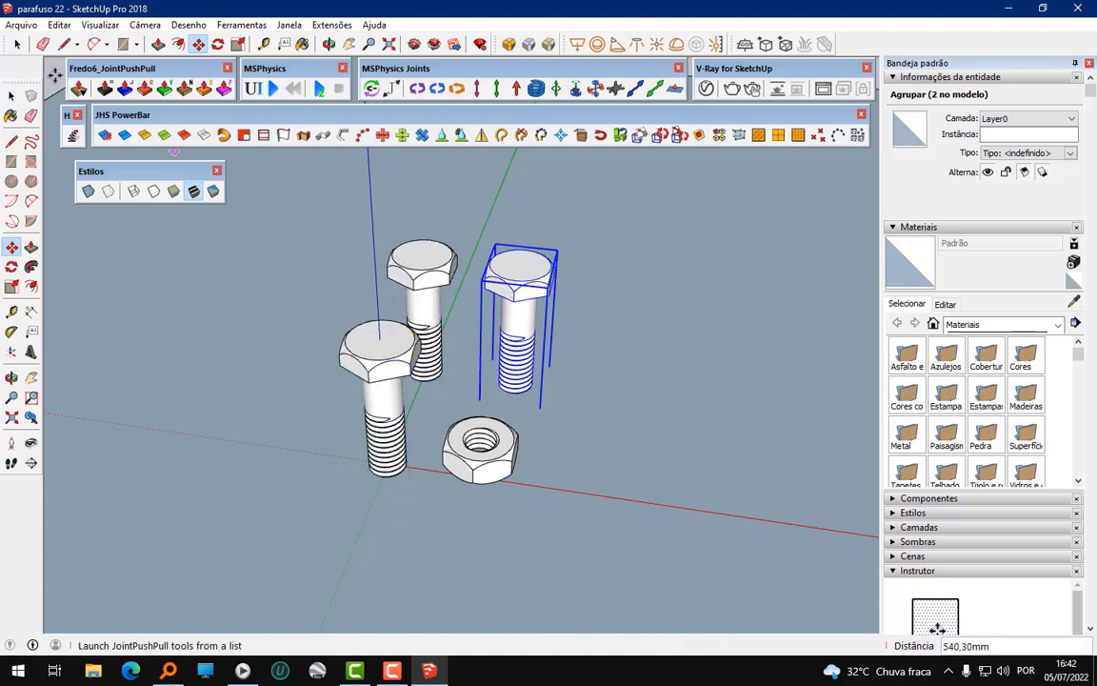
key("space")
- Make two copies of the nut, placed to the left and lower left
left_click(481, 447)
left_click(199, 44)
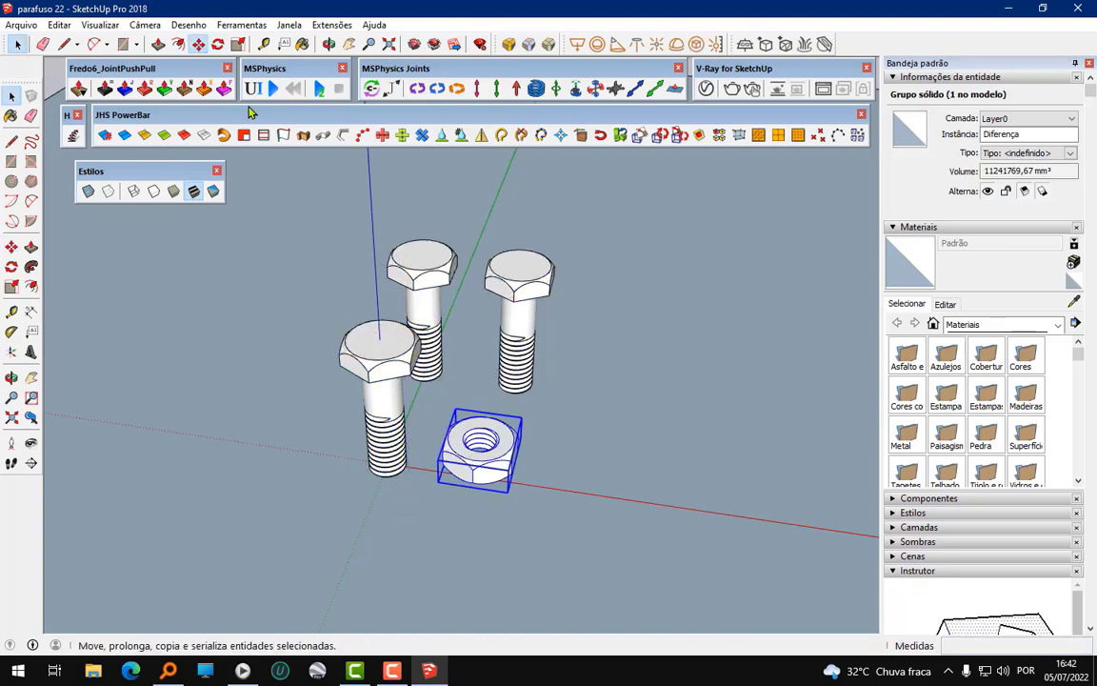
key("ctrl")
left_click(486, 430)
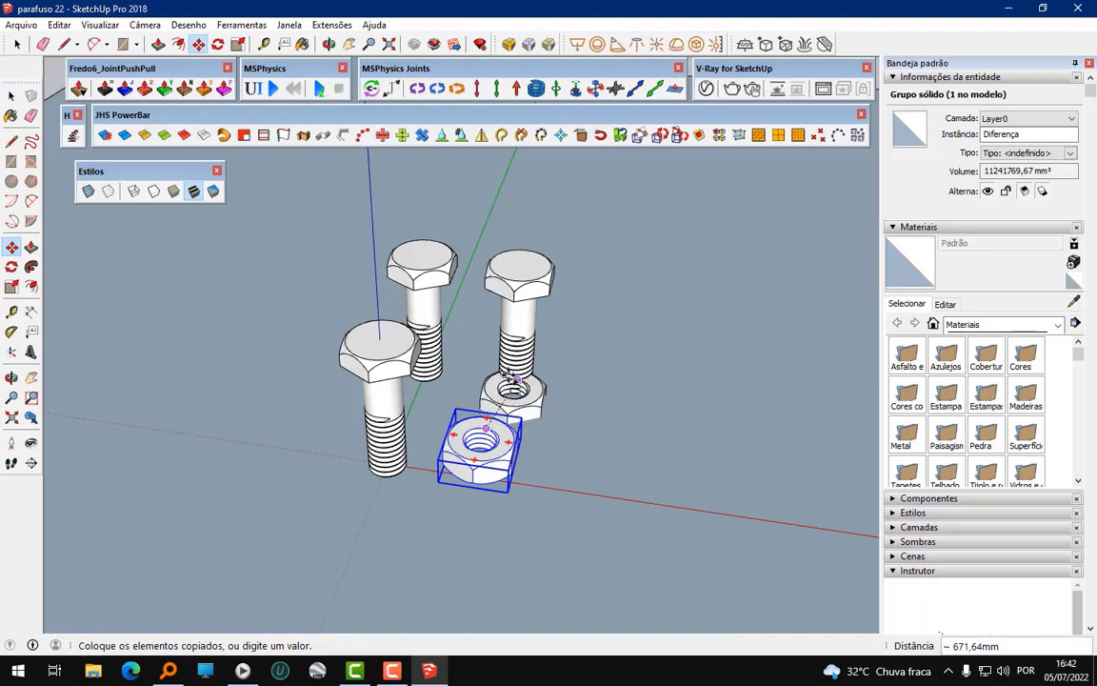
left_click(310, 423)
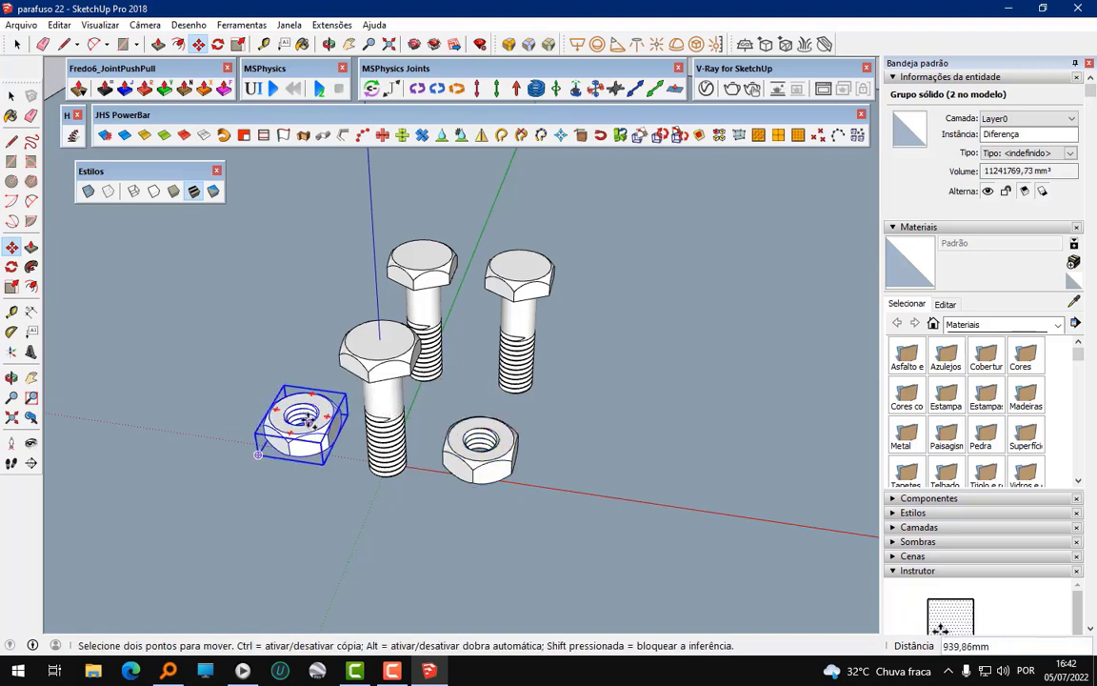
left_click(305, 425)
left_click(270, 491)
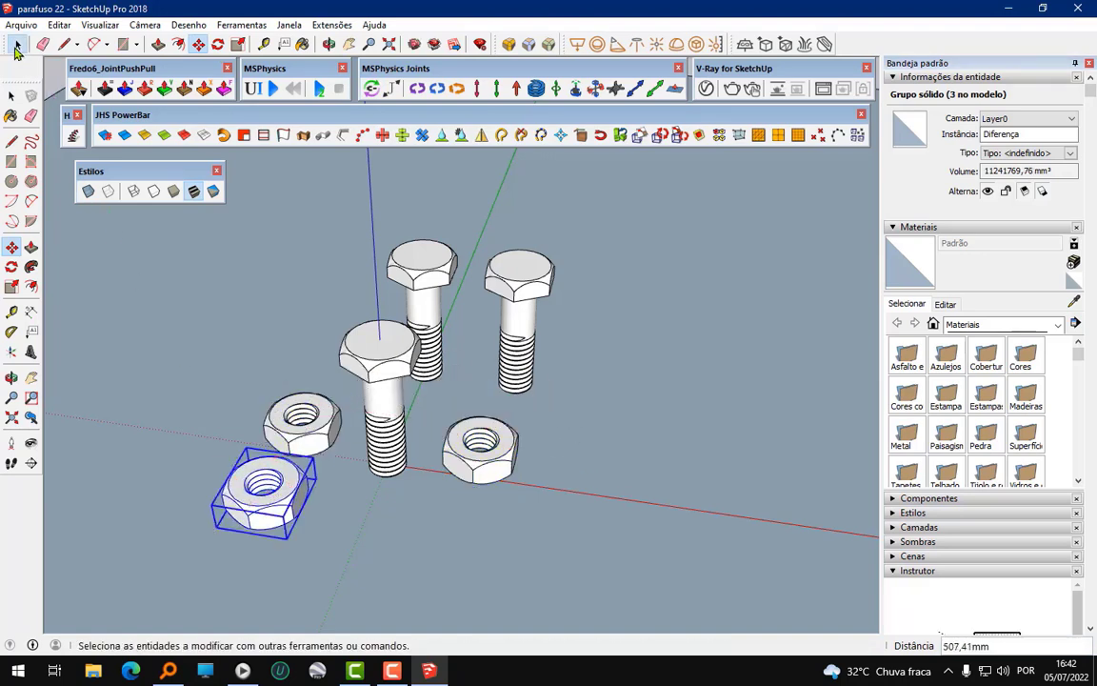
left_click(17, 43)
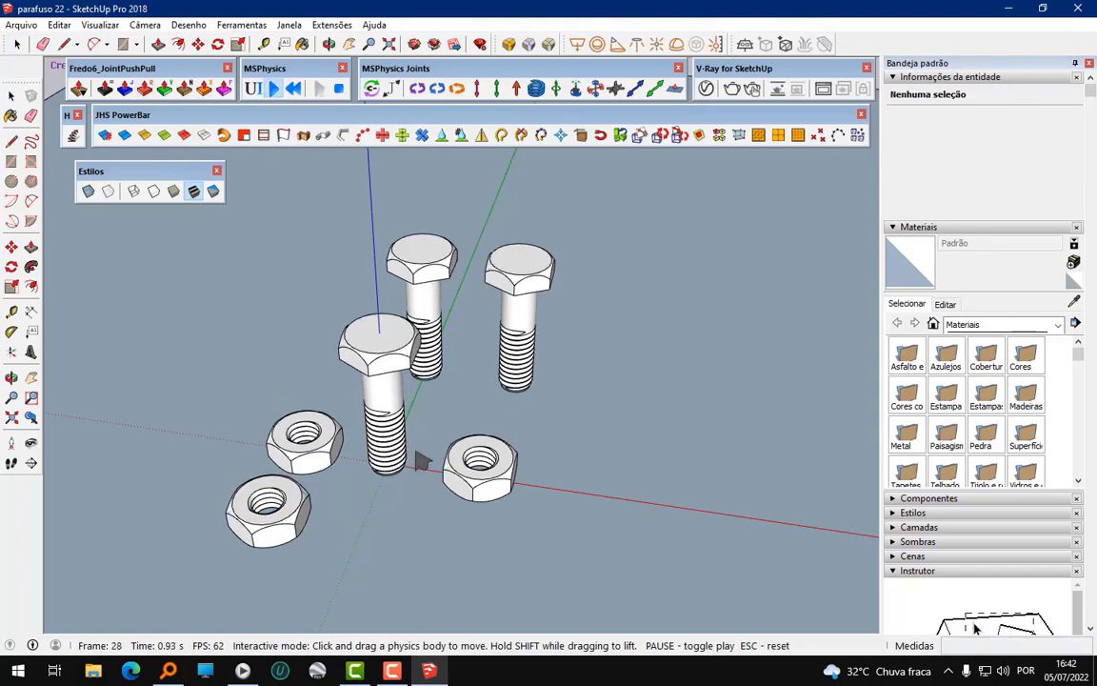
- Drag the bolts and nuts during the simulation to topple them into one pile
left_click_drag(393, 382, 438, 395)
left_click_drag(519, 314, 473, 404)
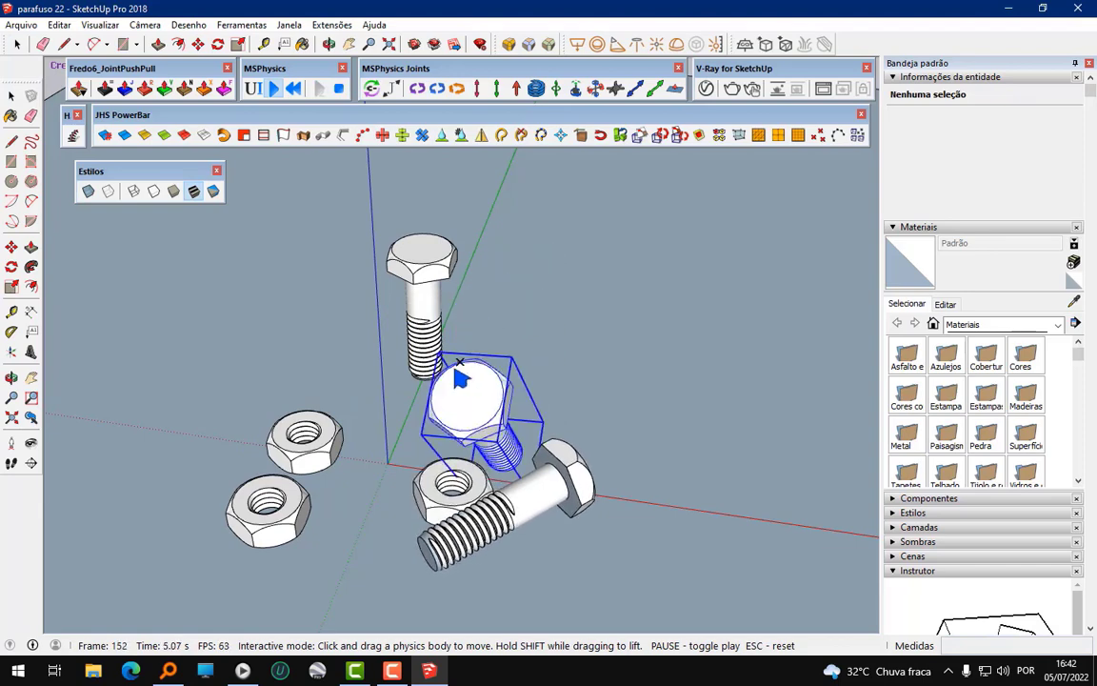
left_click_drag(303, 433, 296, 440)
left_click_drag(429, 312, 455, 406)
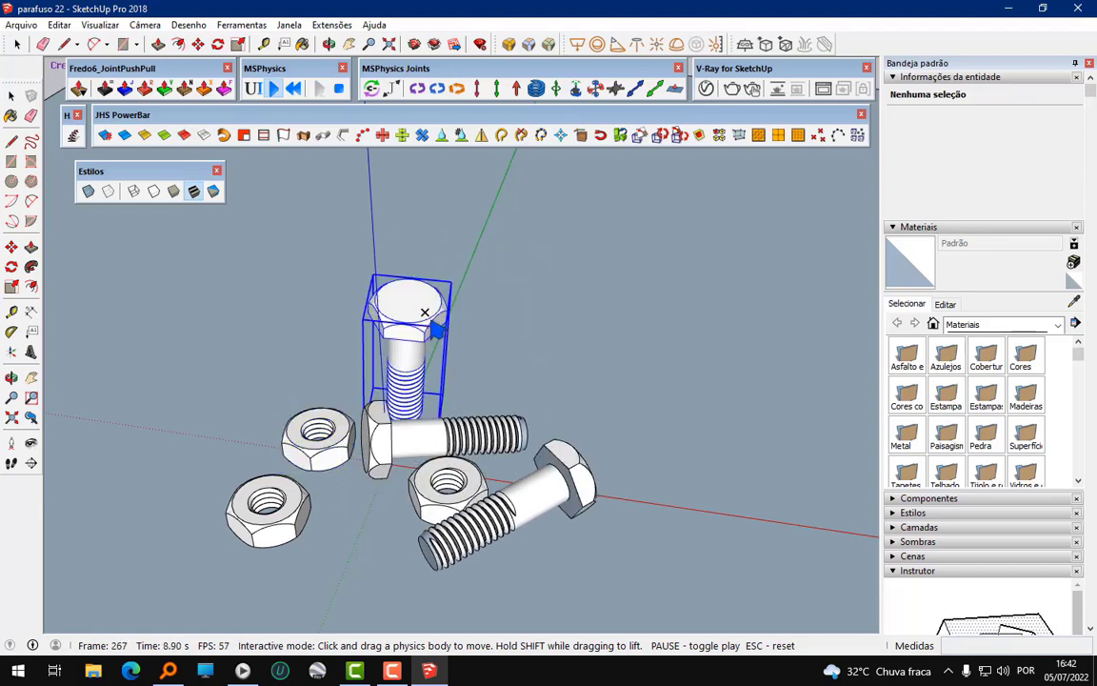
left_click_drag(267, 510, 354, 510)
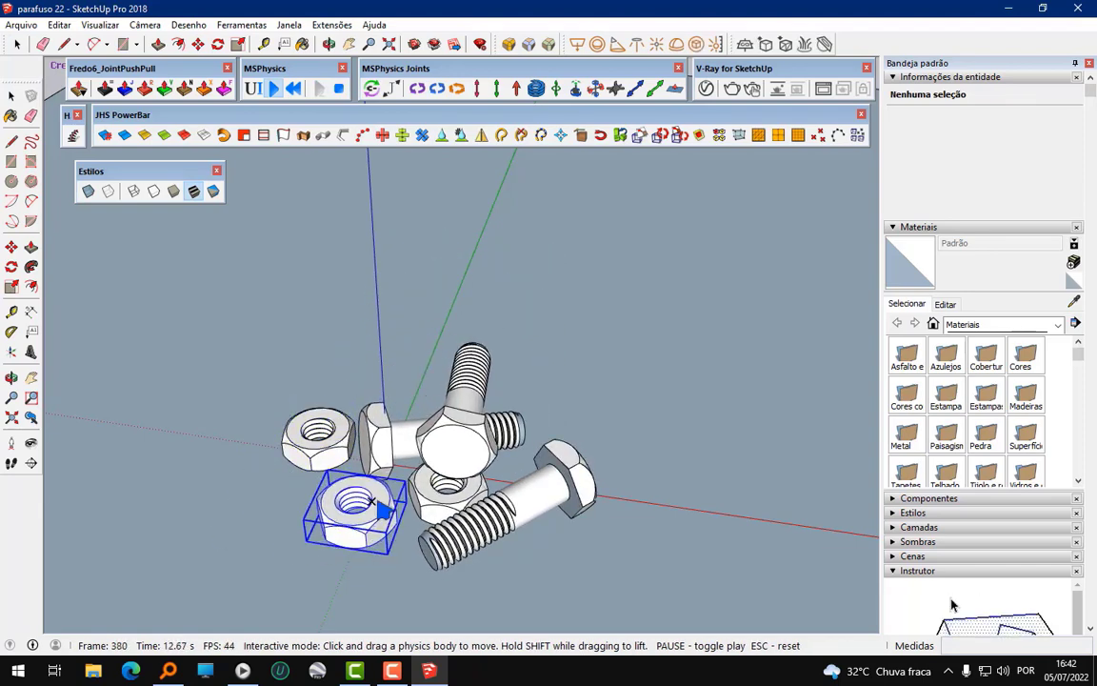
middle_click_drag(472, 466, 817, 454)
mouse_move(448, 415)
middle_mouse_down()
mouse_move(529, 317)
mouse_move(820, 391)
mouse_move(617, 283)
mouse_move(653, 230)
middle_mouse_up()
scroll(530, 318, "up", 5)
scroll(528, 278, "up", 2)
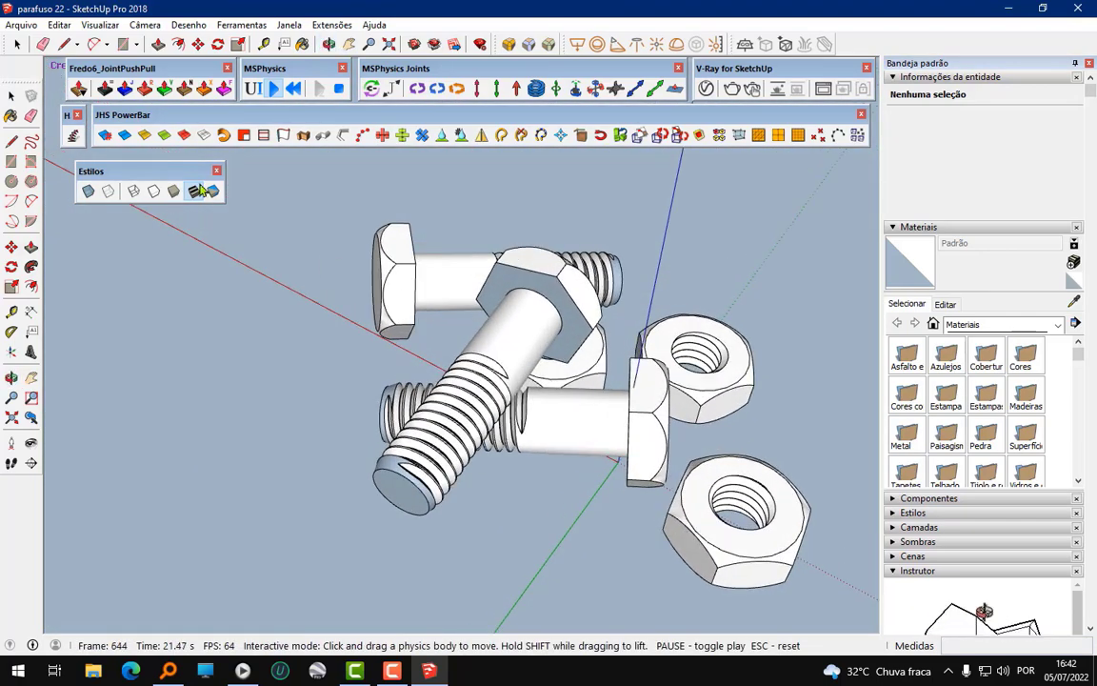
left_click(113, 26)
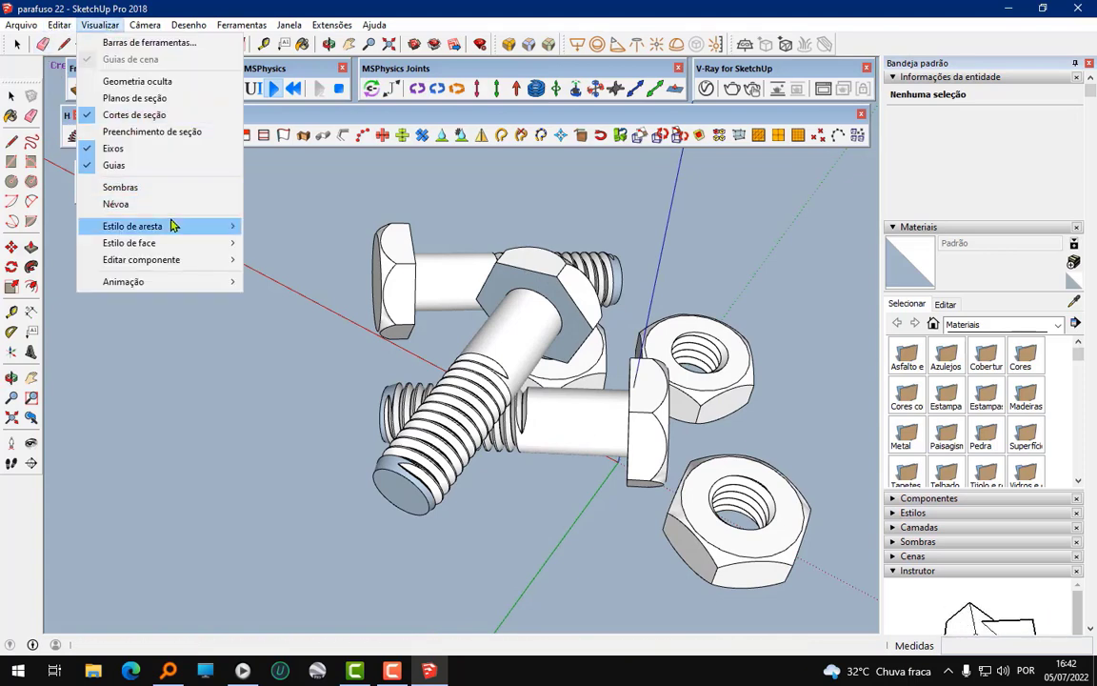
mouse_move(124, 282)
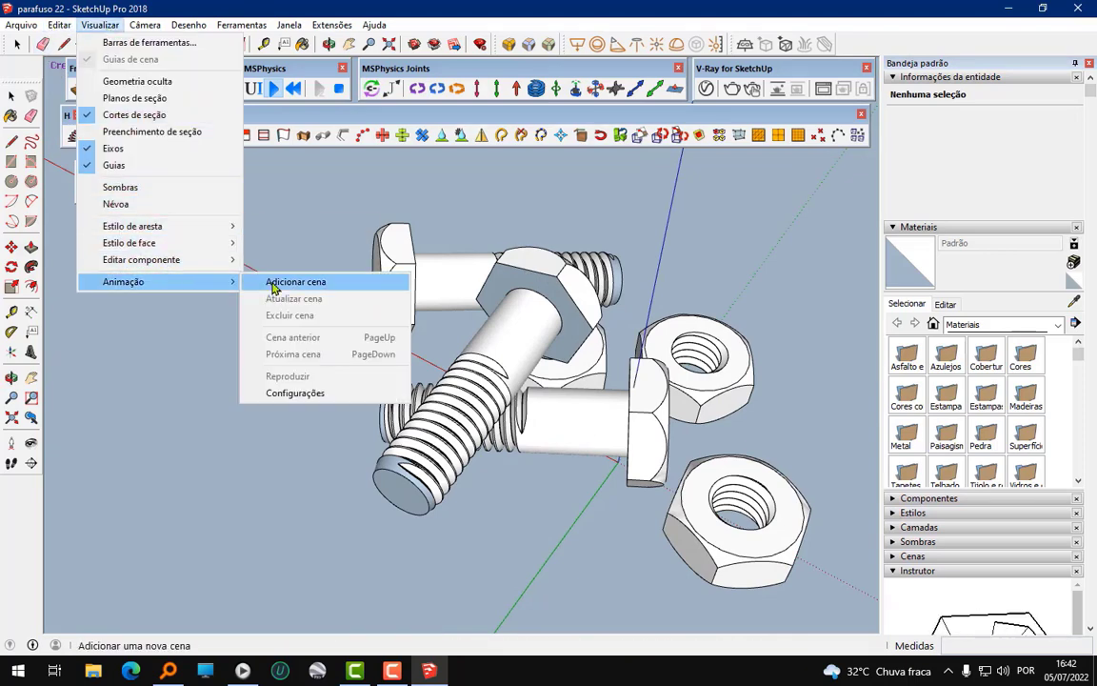
- Add scene Cena1 of the pile and close the Default Tray
left_click(273, 286)
left_click(563, 400)
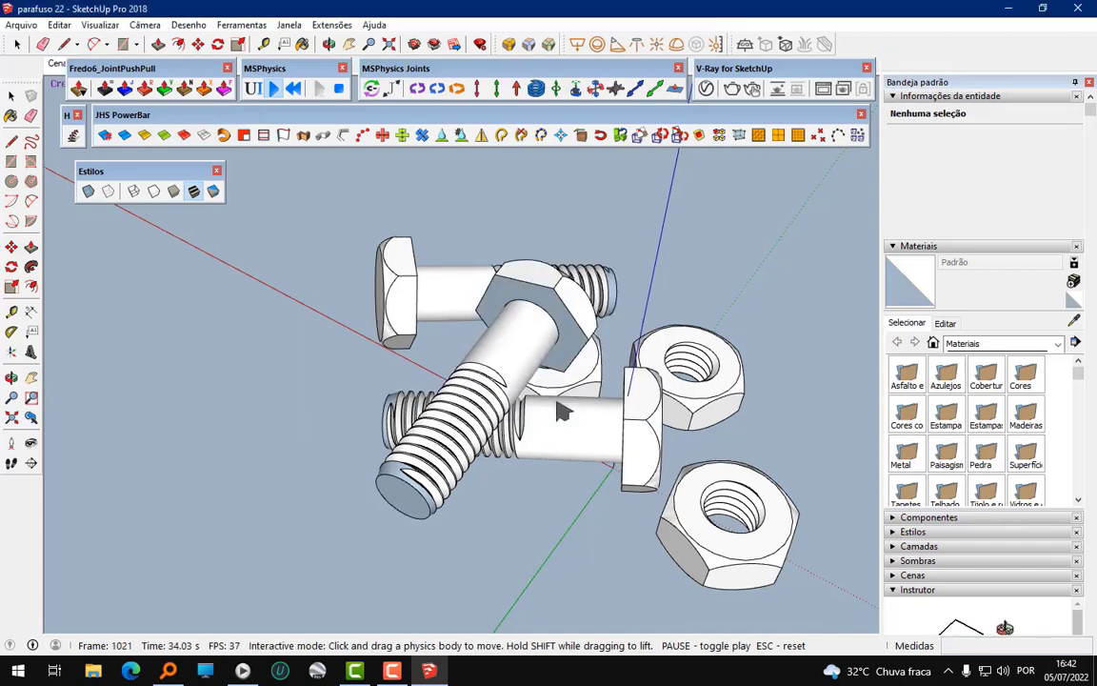
left_click(1092, 85)
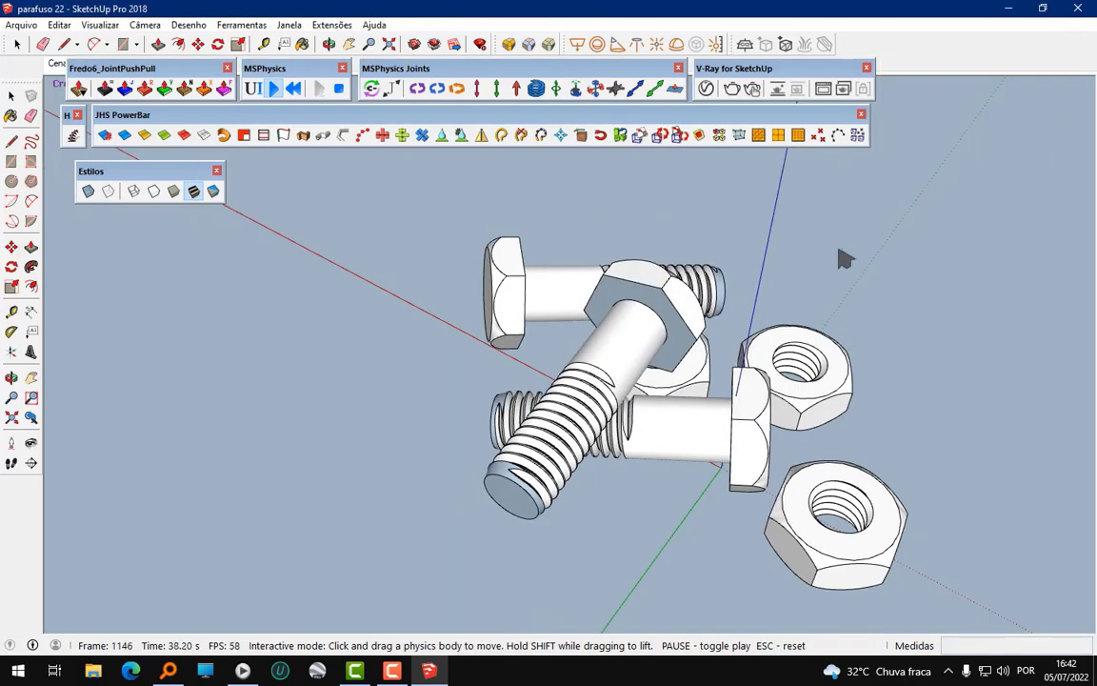
scroll(572, 276, "up", 2)
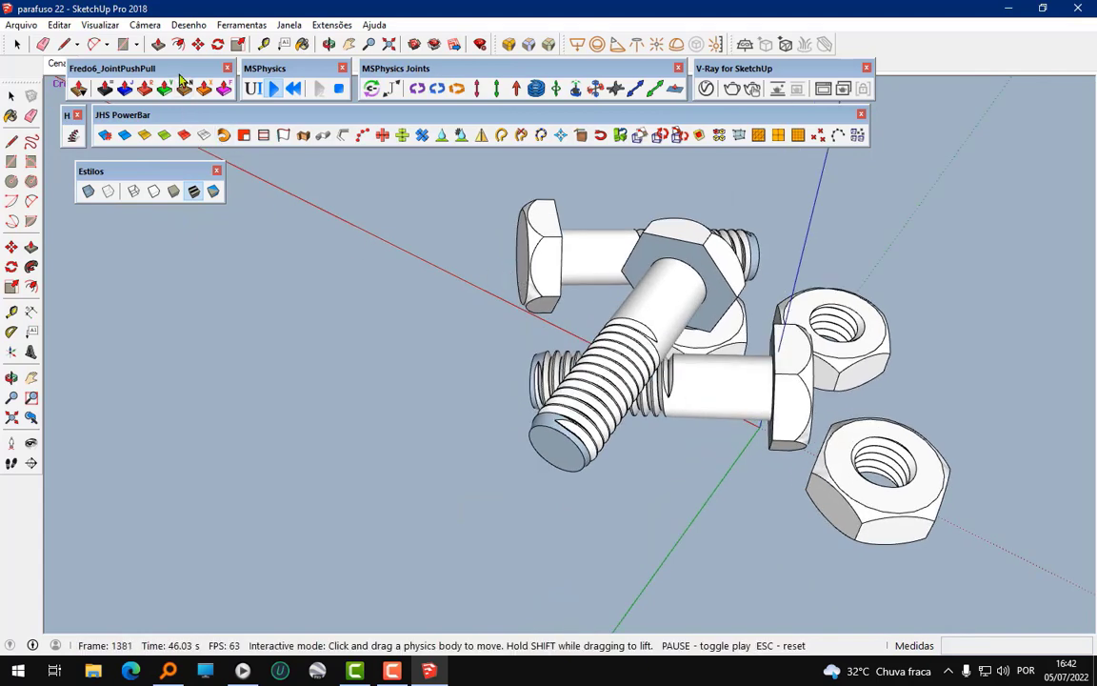
left_click_drag(179, 74, 198, 238)
- Update Cena1 with the current view, stop the simulation, and zoom out to the slab
right_click(65, 65)
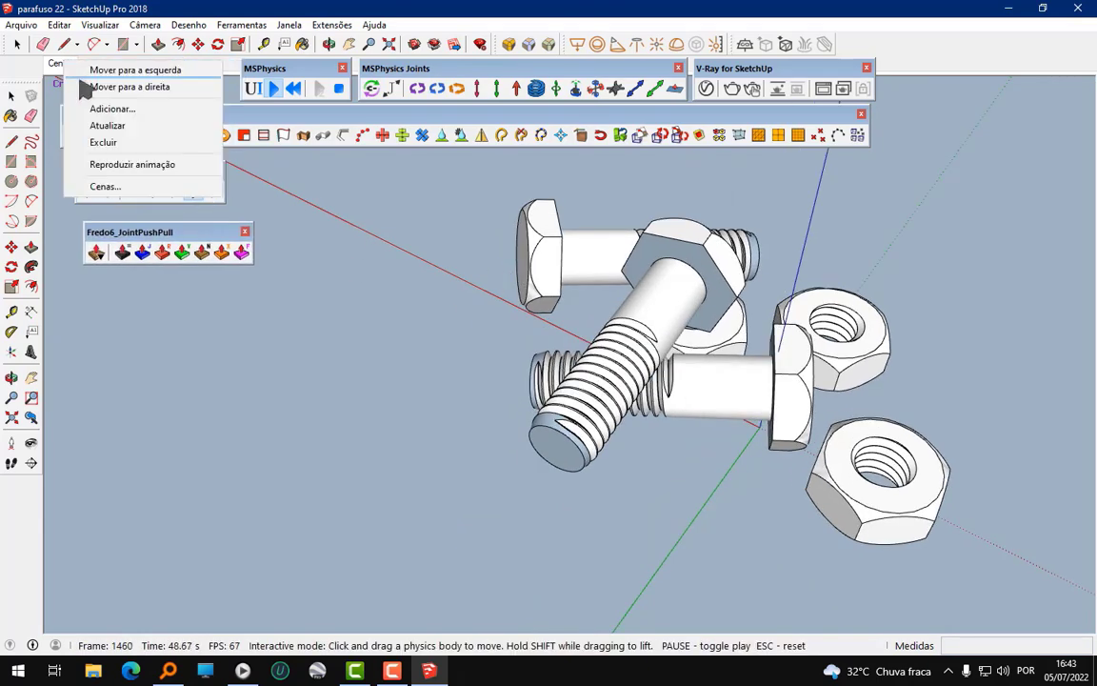
left_click(108, 124)
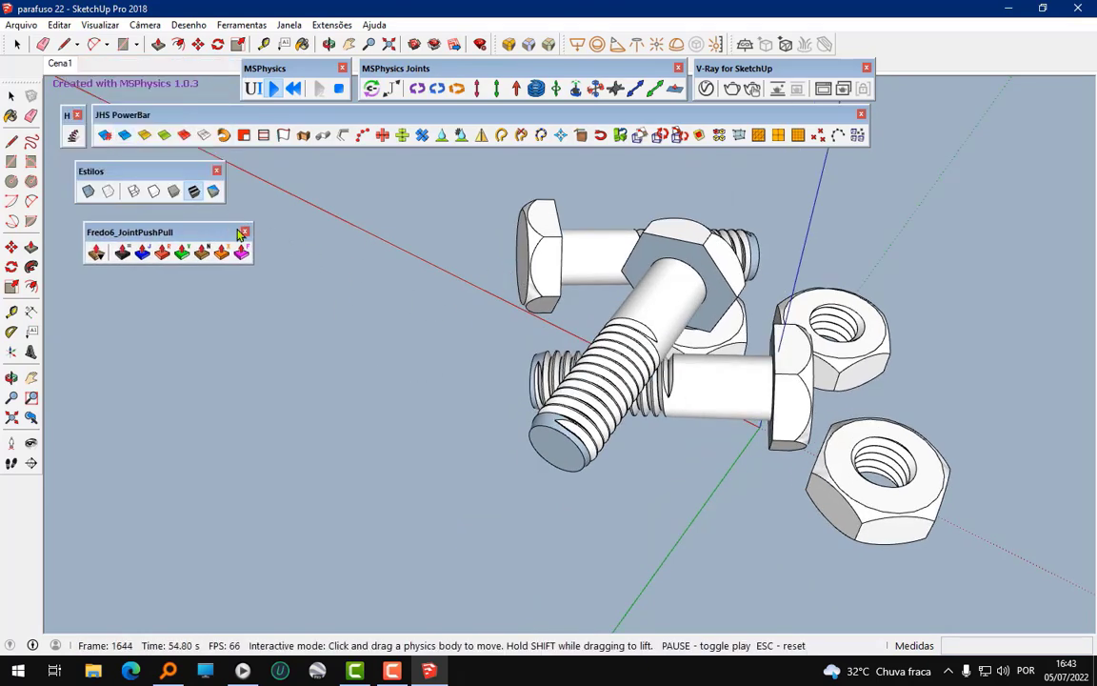
key("Escape")
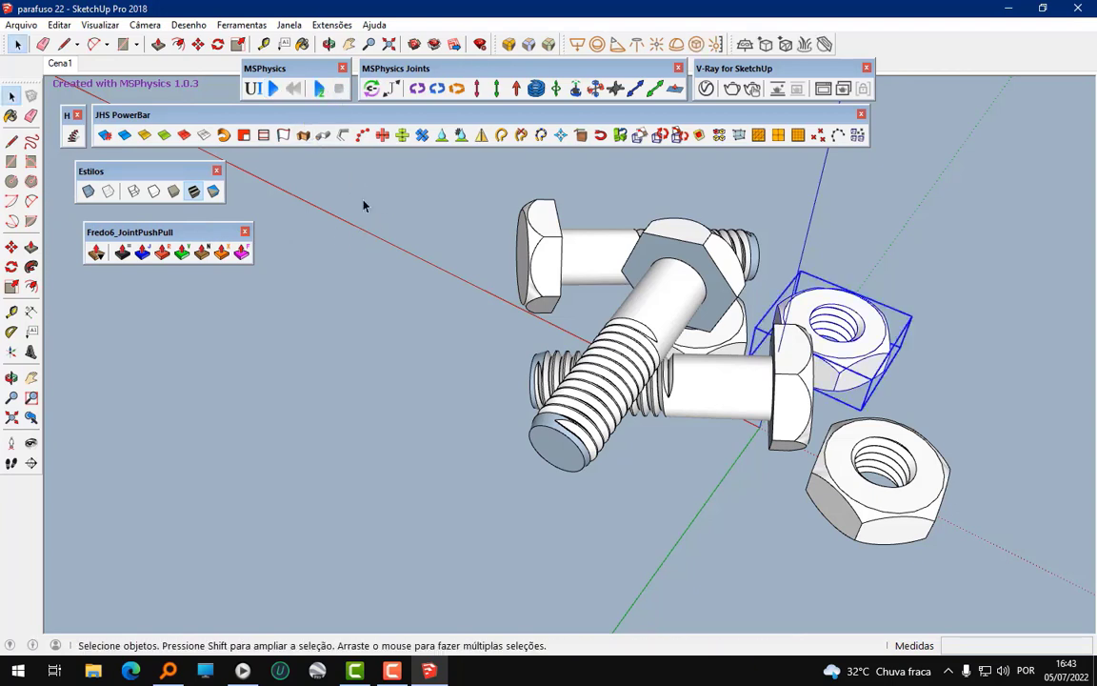
left_click(773, 220)
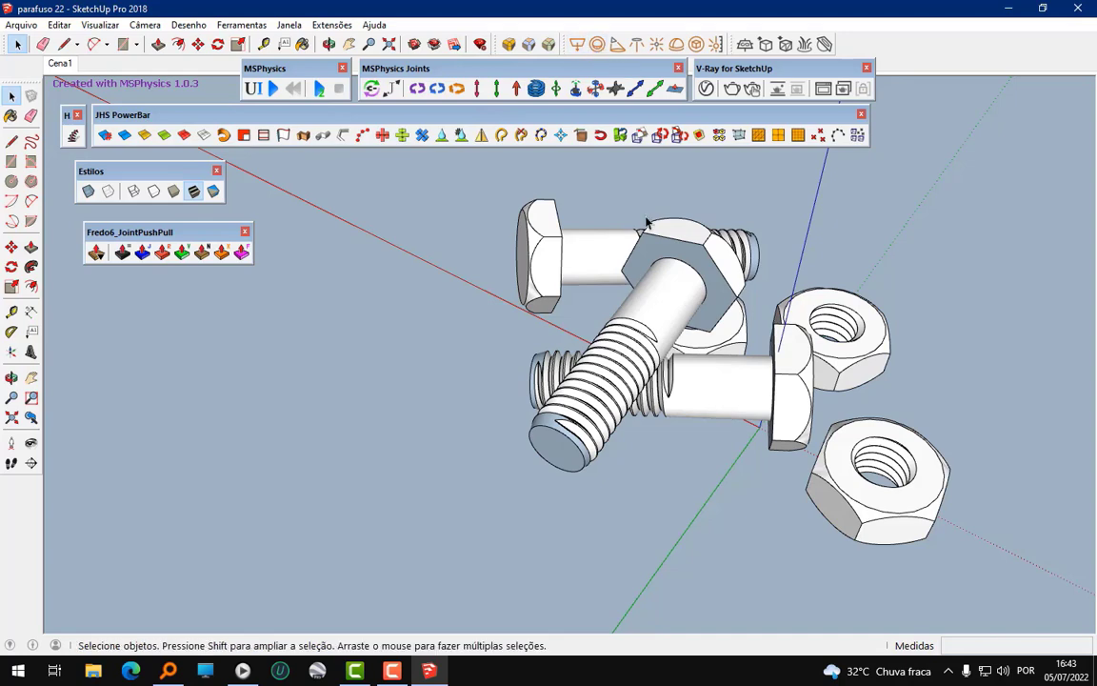
scroll(628, 286, "down", 3)
scroll(632, 247, "down", 3)
scroll(613, 308, "down", 2)
scroll(613, 308, "down", 2)
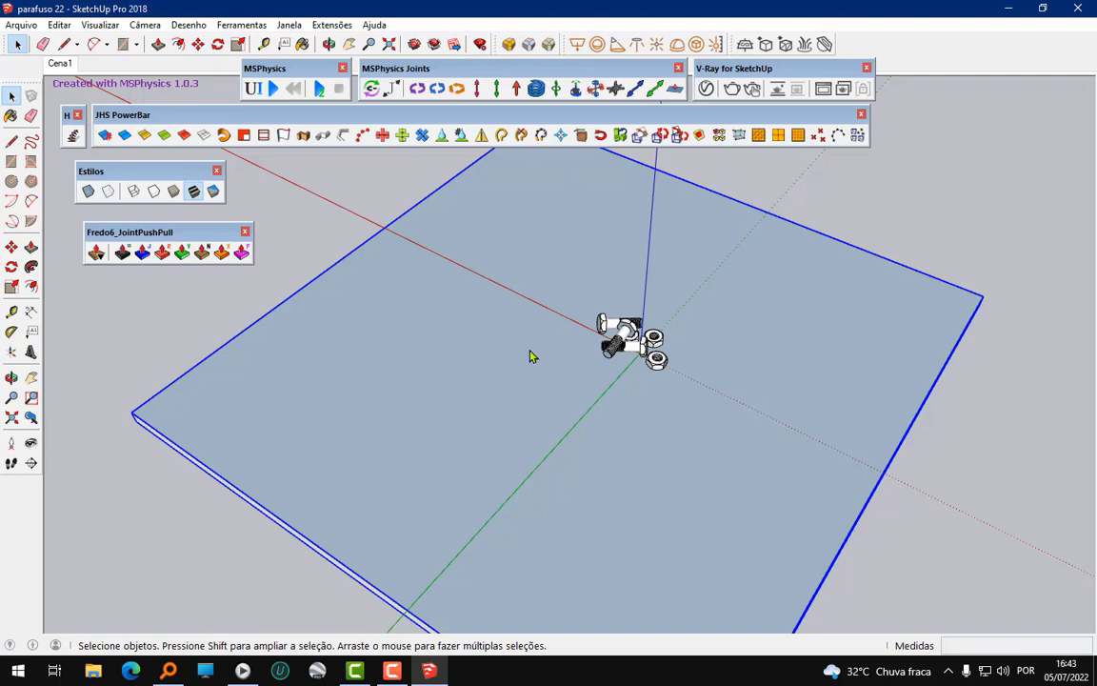
- Place a V-Ray dome light on the ground plane and move it 3771,66 mm onto the red axis
scroll(531, 356, "down", 2)
scroll(398, 392, "down", 2)
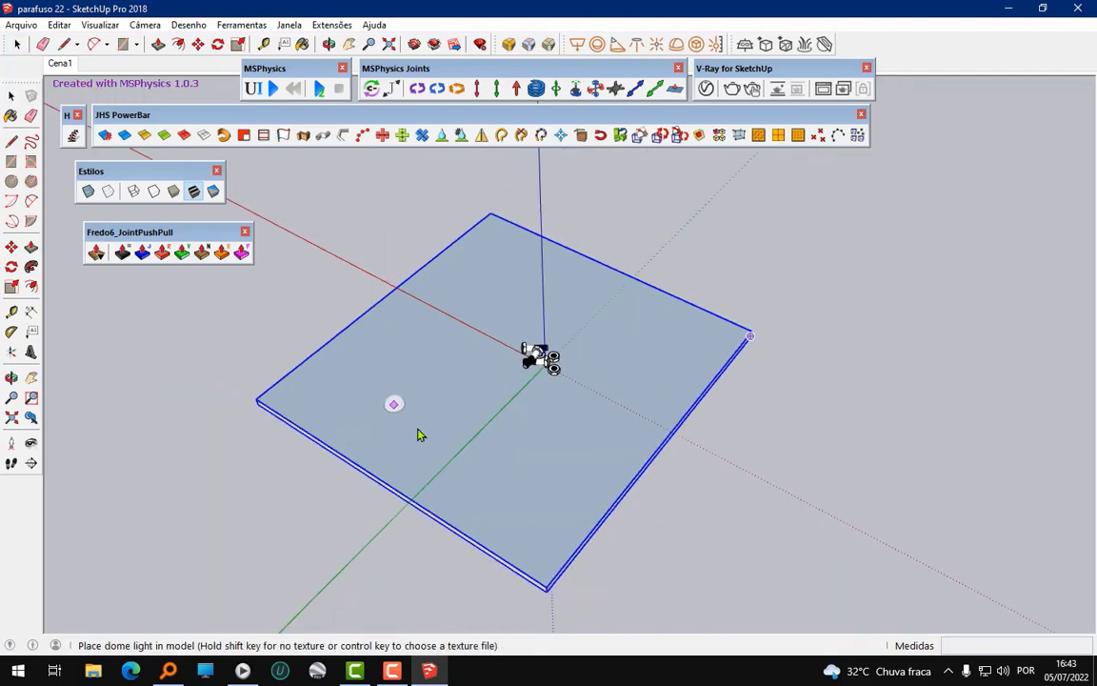
left_click(410, 385)
scroll(405, 384, "up", 1)
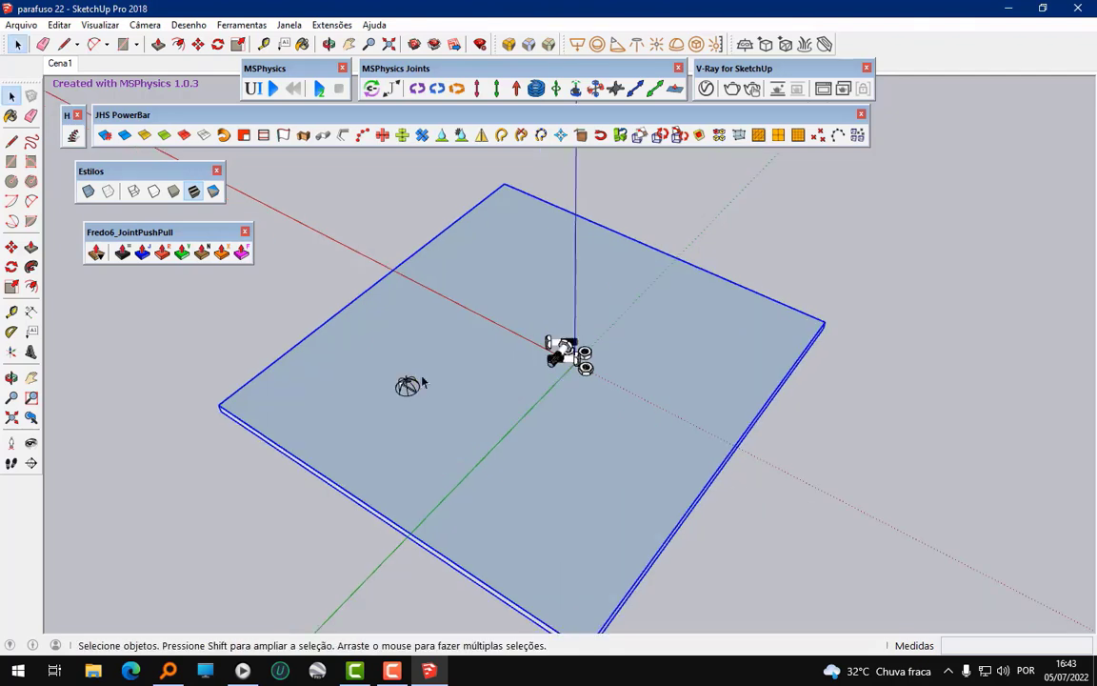
scroll(402, 384, "up", 2)
left_click(402, 384)
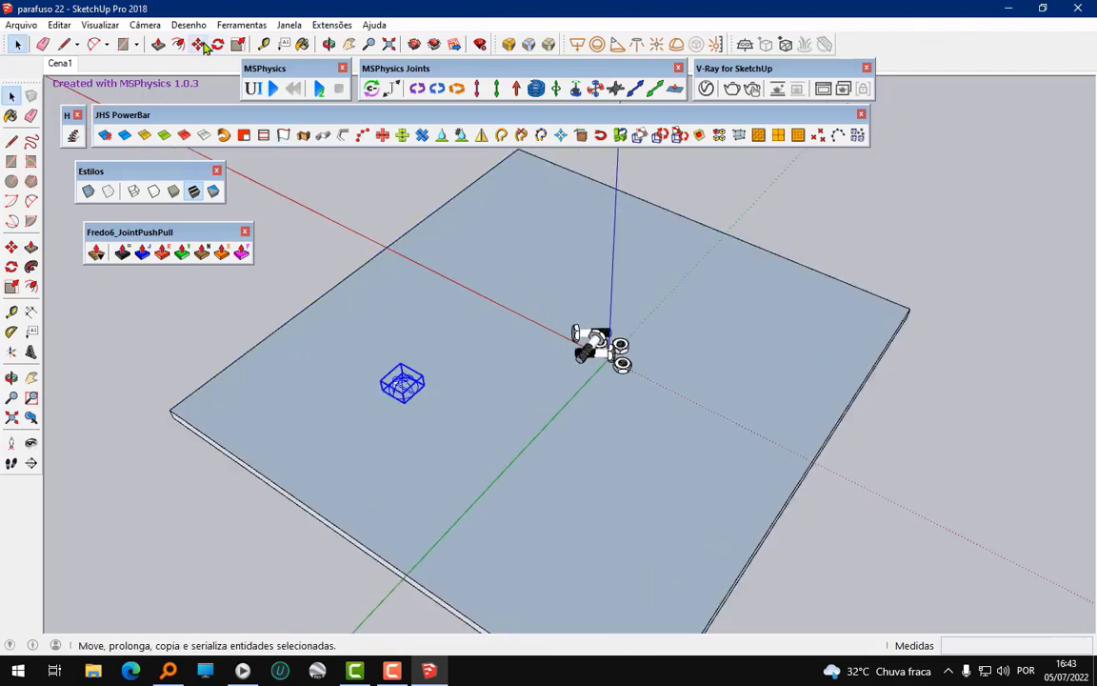
left_click(197, 44)
left_click(405, 360)
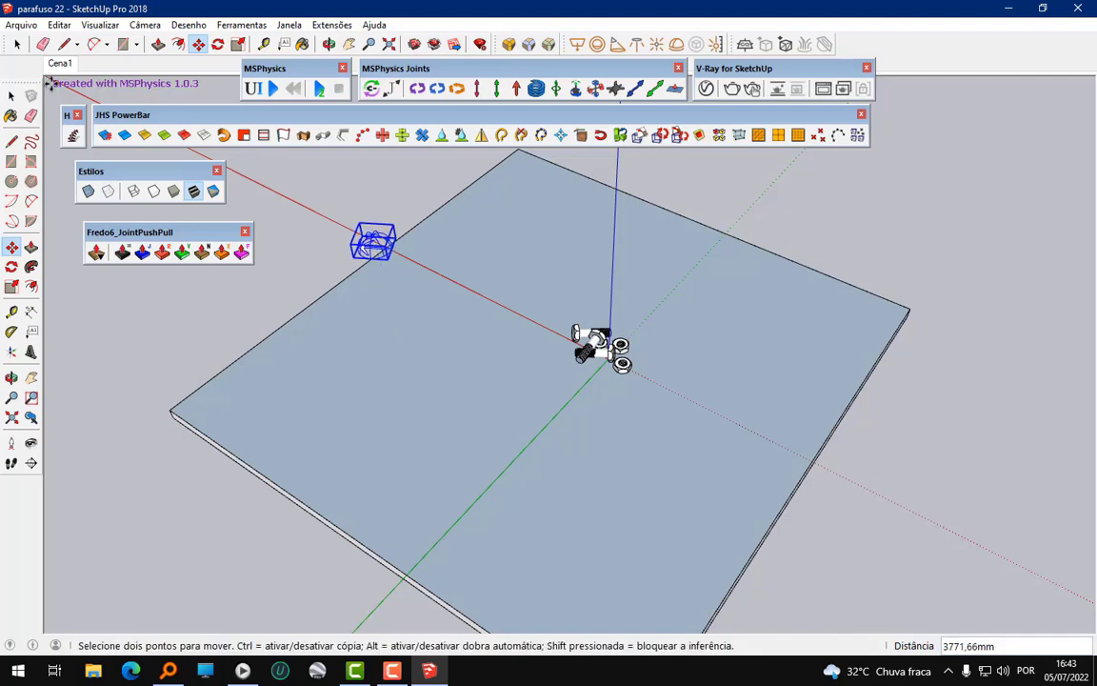
scroll(624, 376, "up", 1)
scroll(624, 376, "up", 2)
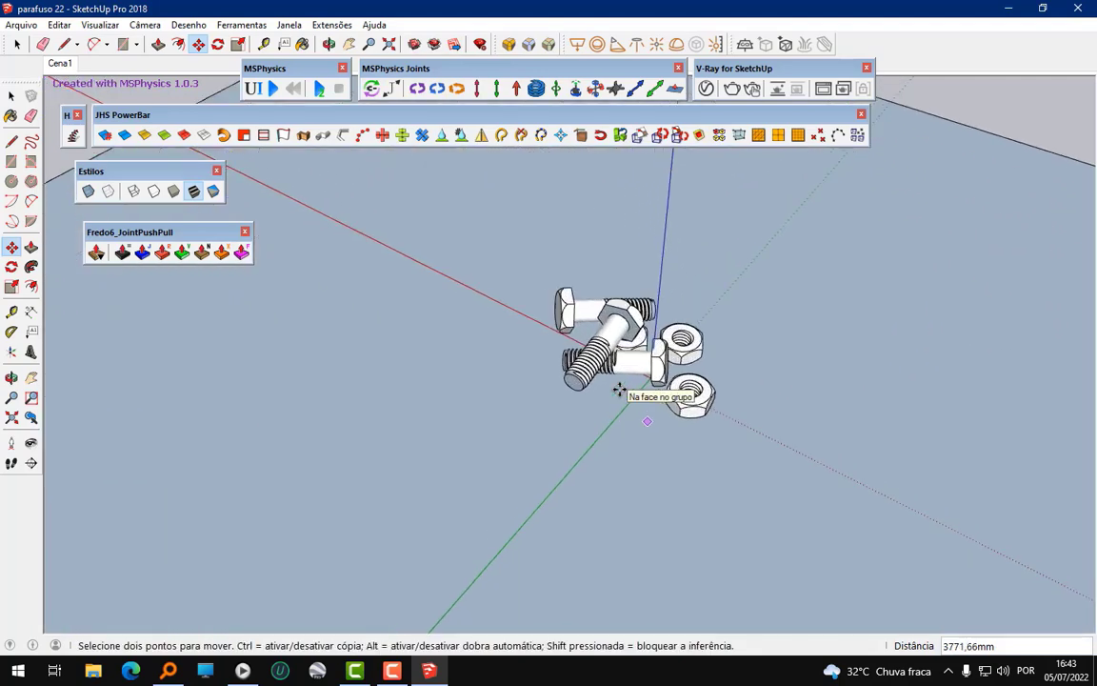
scroll(638, 357, "up", 2)
scroll(576, 319, "up", 1)
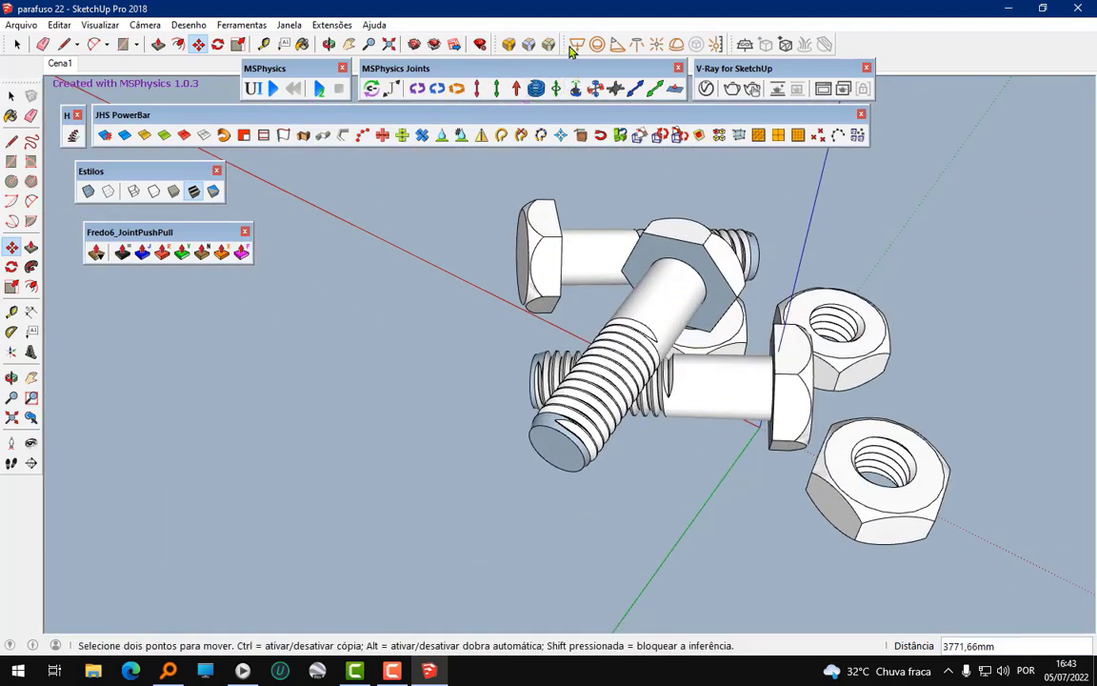
- Open the V-Ray Asset Editor beside the model, showing its Materials list
left_click(706, 88)
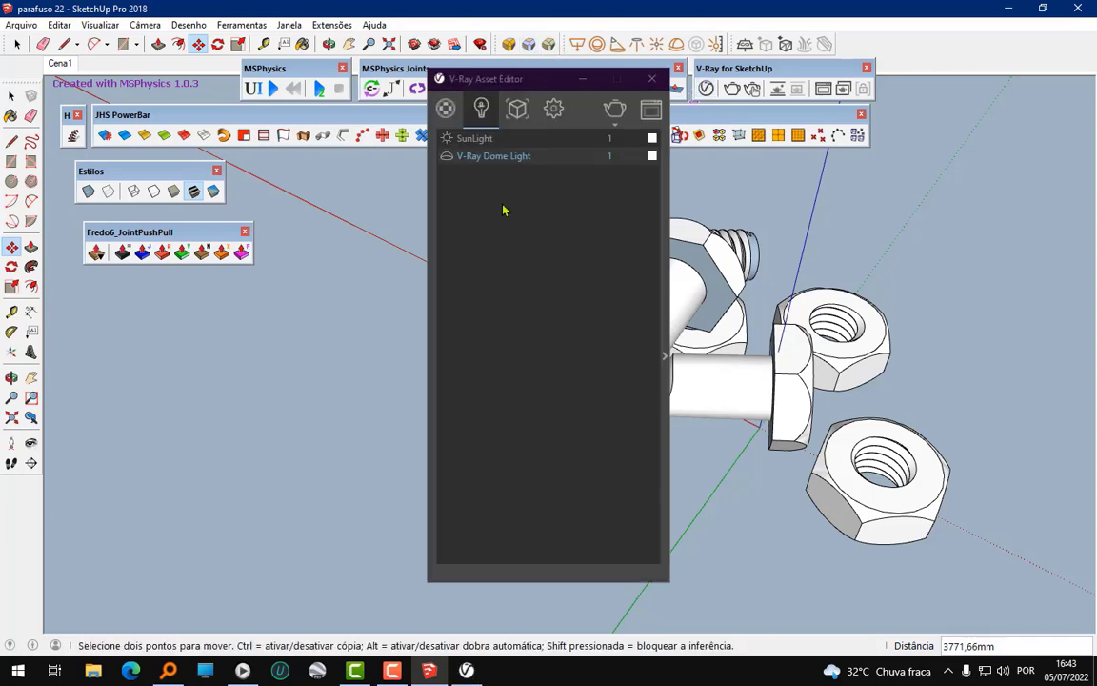
mouse_move(538, 81)
left_mouse_down()
mouse_move(245, 115)
mouse_move(225, 98)
left_mouse_up()
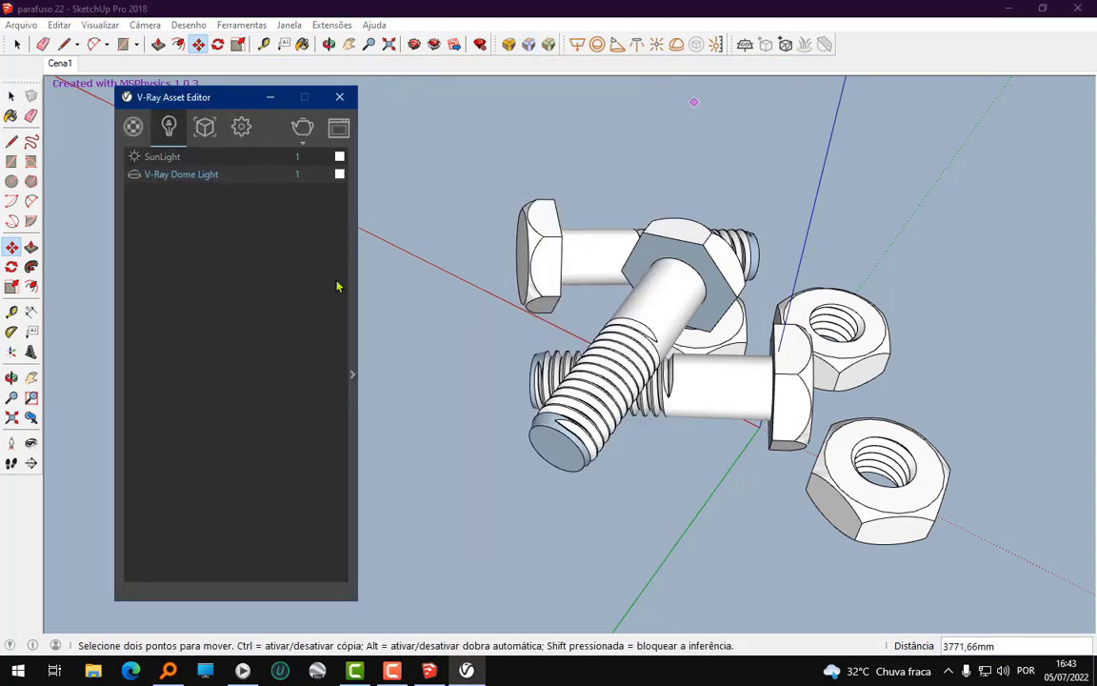
left_click(134, 128)
- Purge unused items and fix problems from Model Info > Statistics
left_click(34, 645)
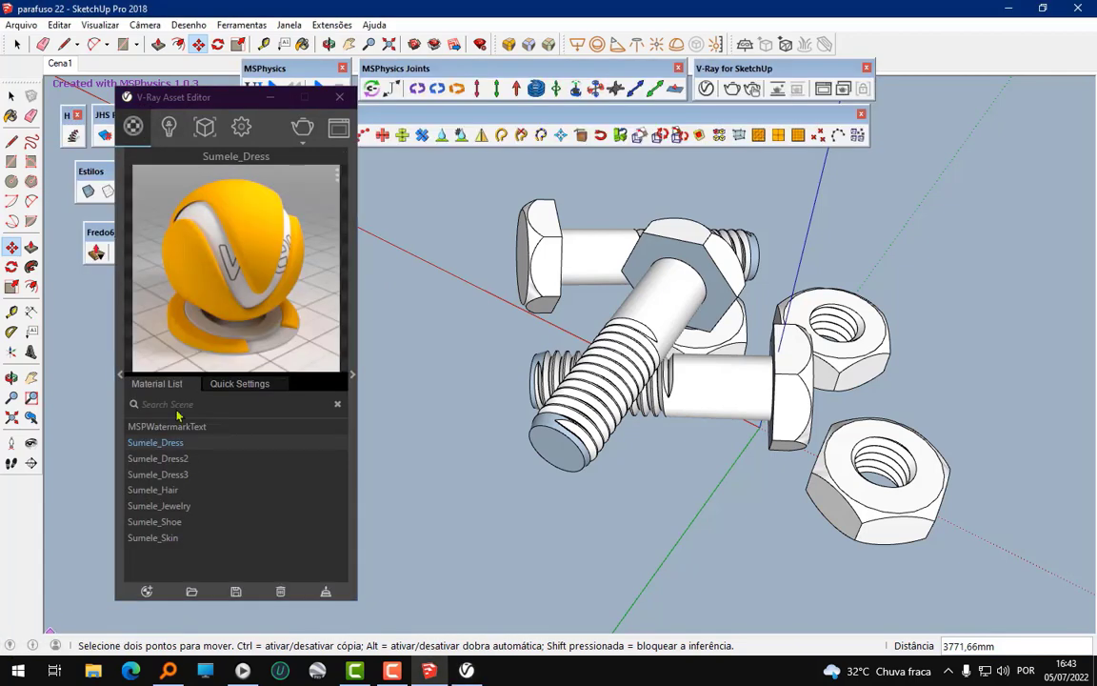
left_click_drag(396, 150, 784, 220)
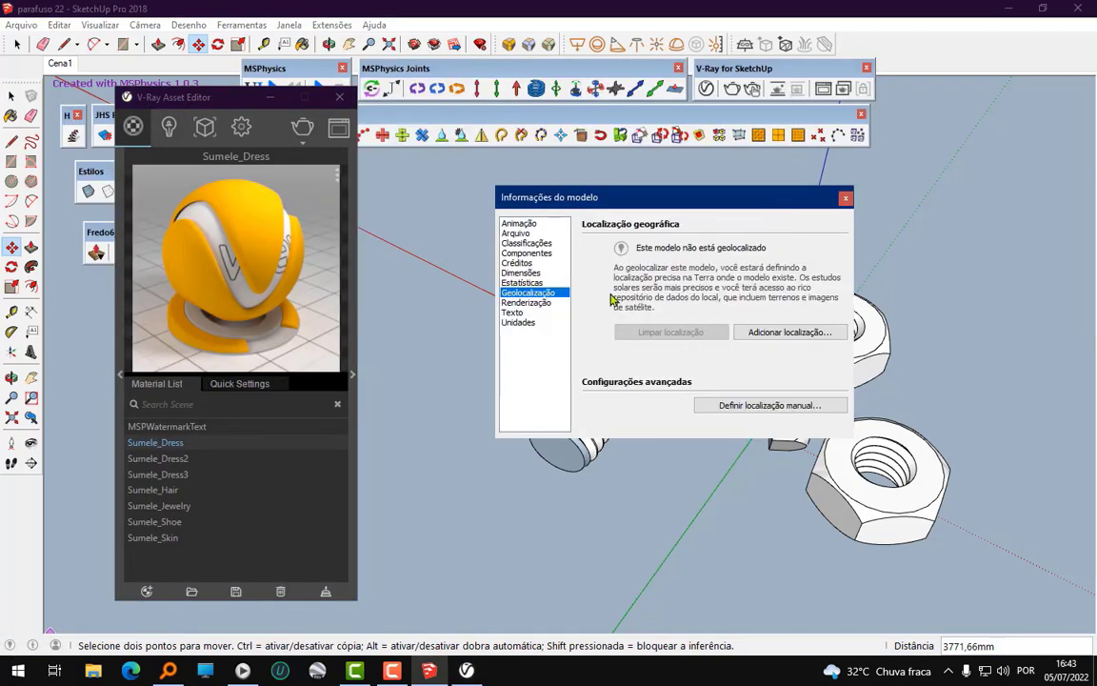
left_click(534, 284)
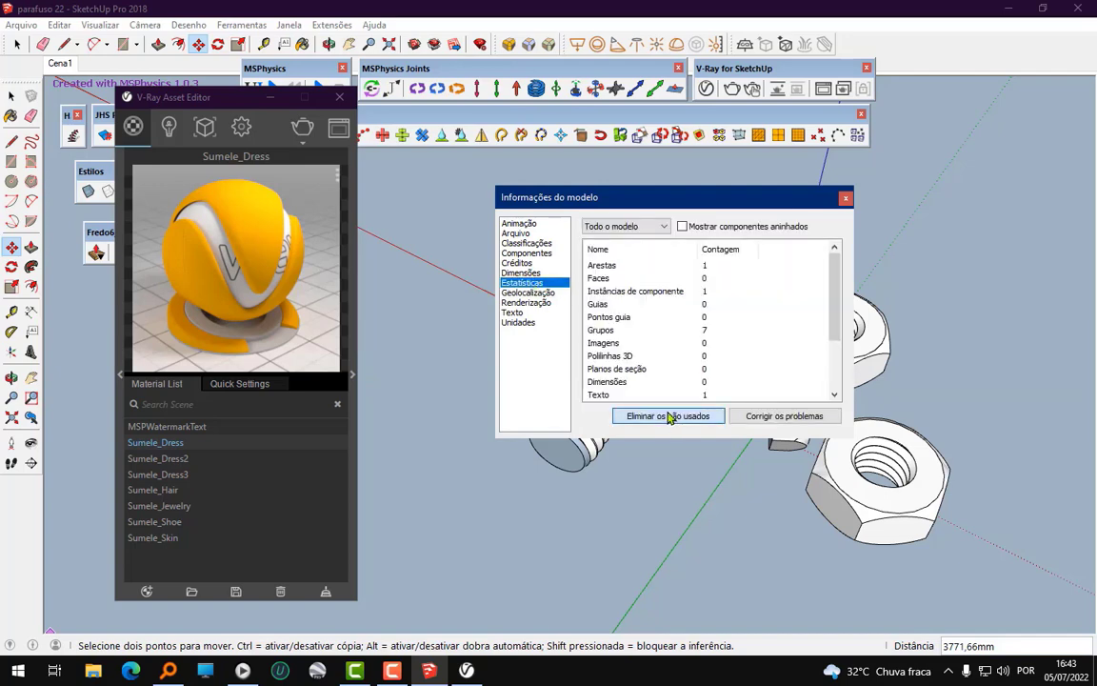
left_click(747, 417)
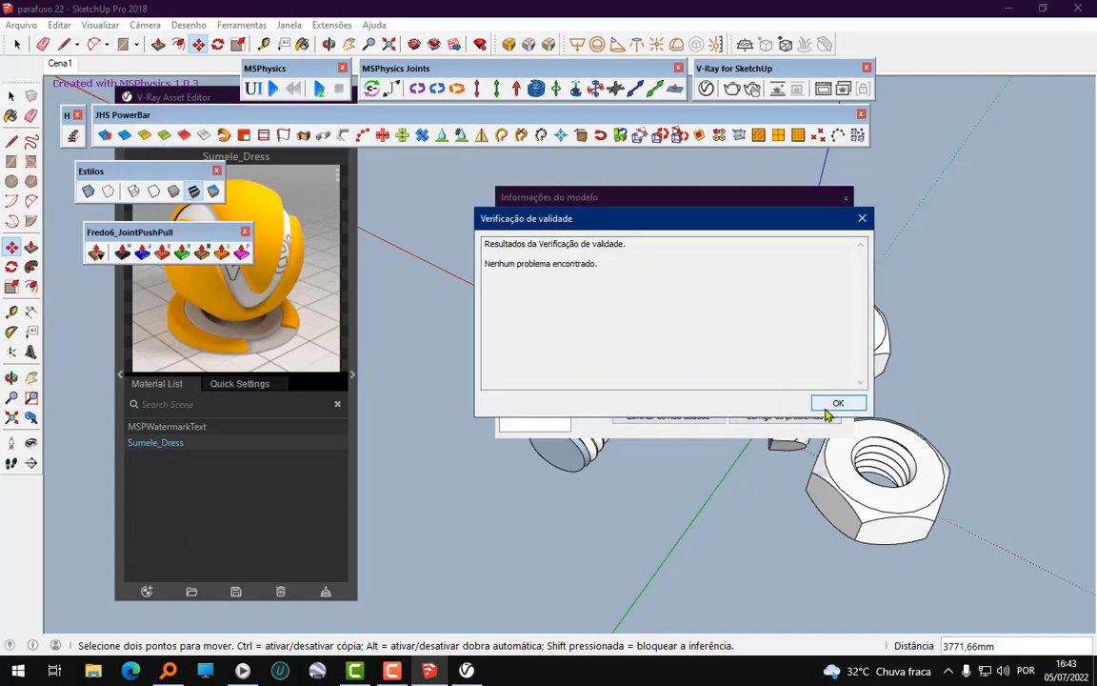
left_click(826, 407)
left_click(844, 198)
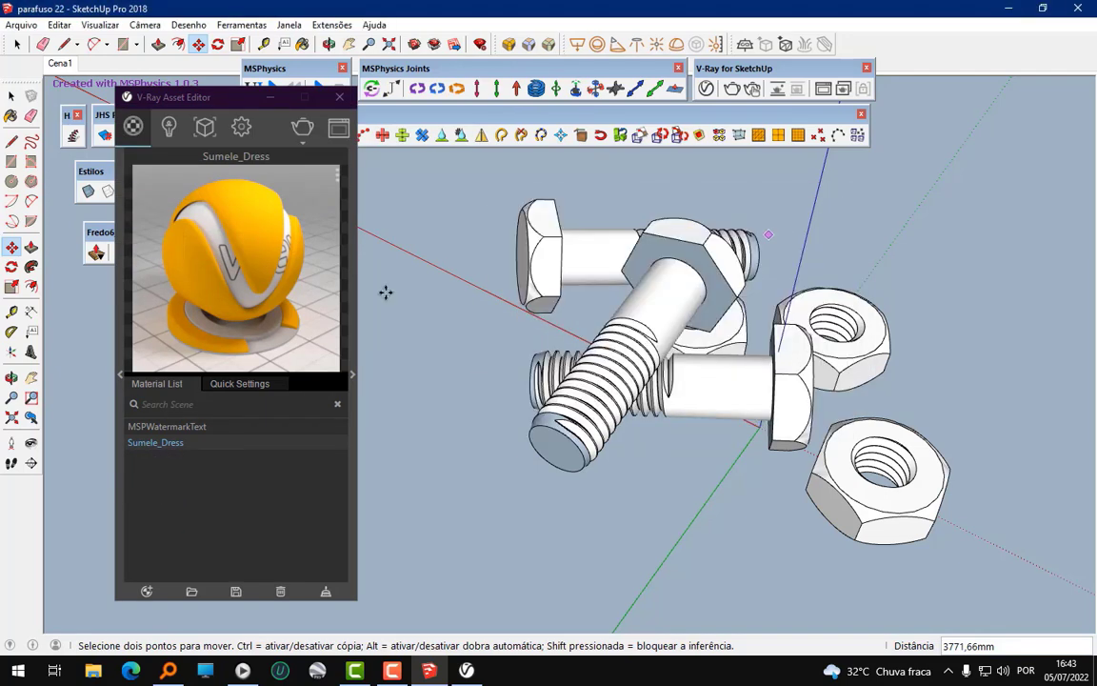
- Check the SunLight entry in the V-Ray lights, then go back to the materials list
left_click(172, 130)
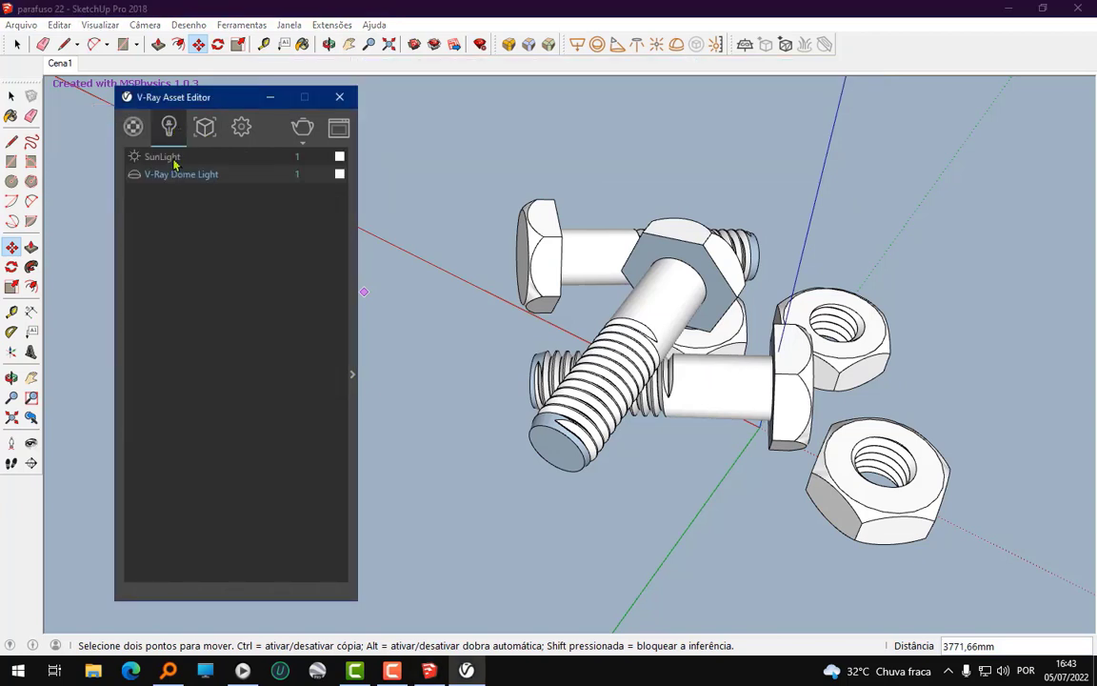
left_click(174, 162)
left_click(353, 378)
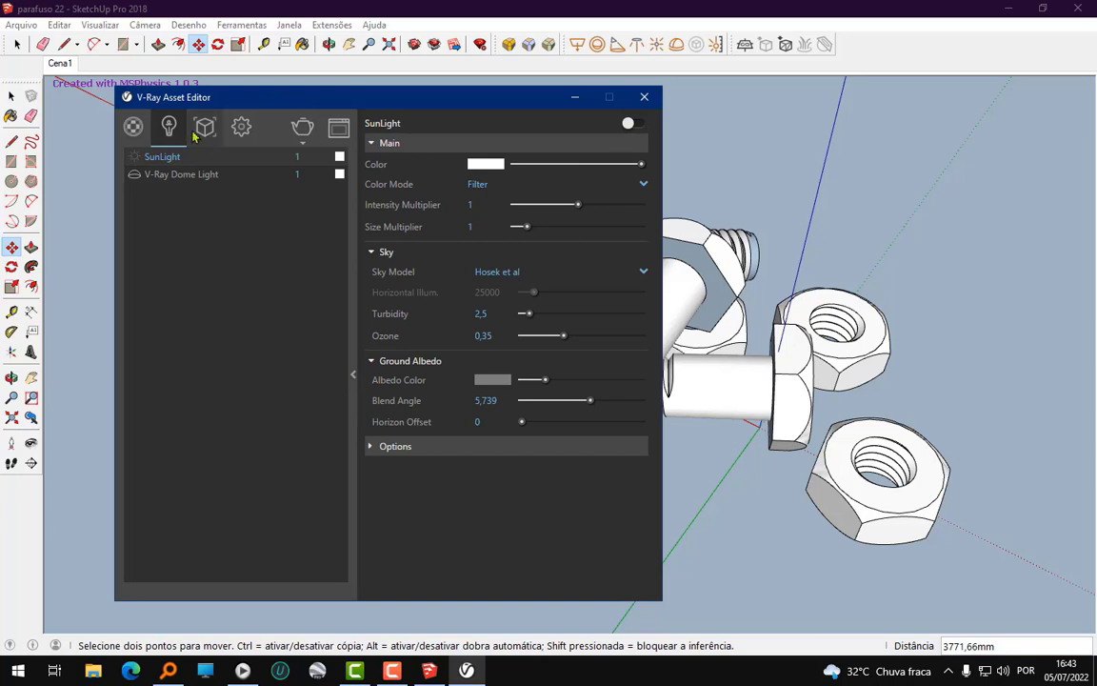
left_click(134, 126)
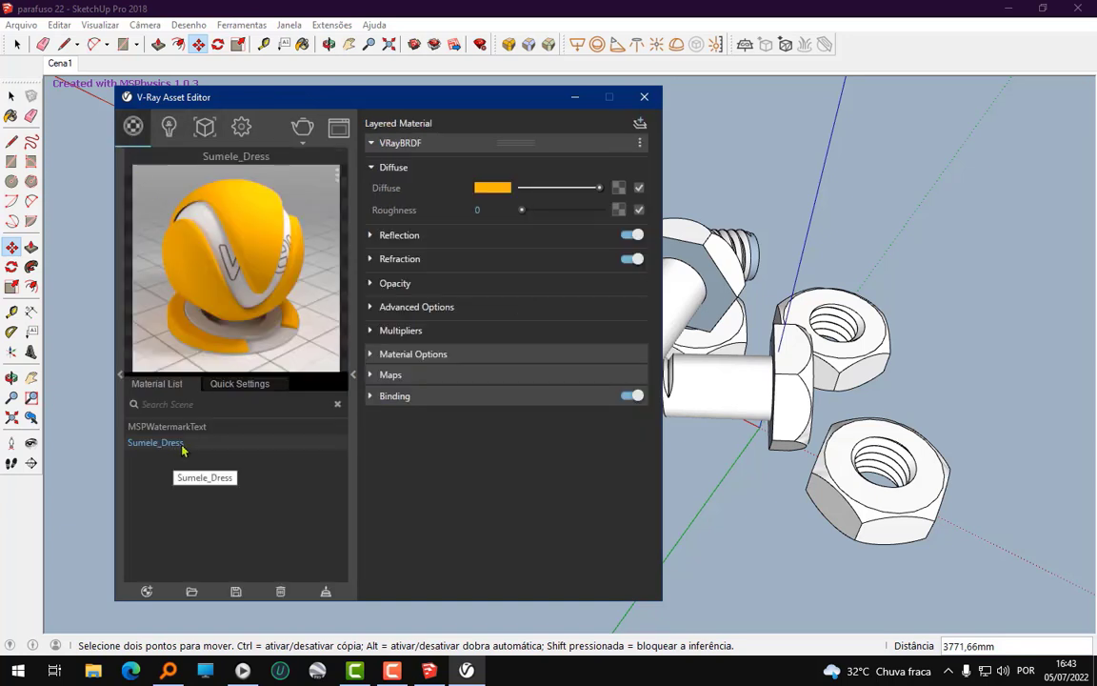
left_click_drag(478, 102, 420, 127)
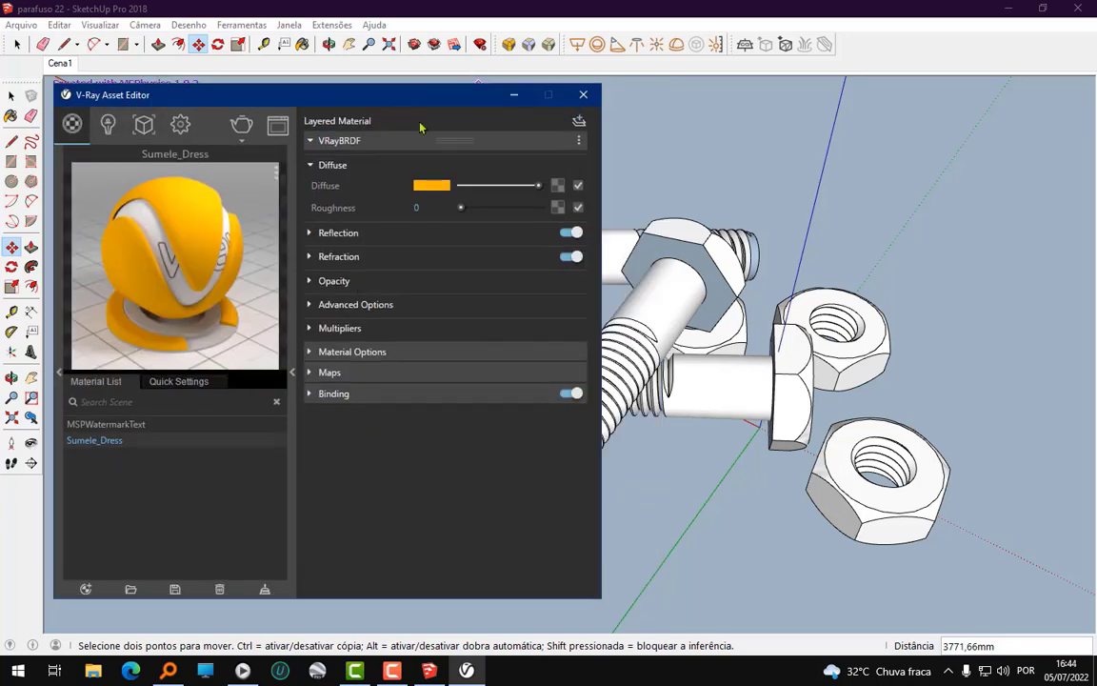
- Import Gold.vismat from D:\texturas sketchup e vray\Metal into V-Ray's materials
left_click(130, 589)
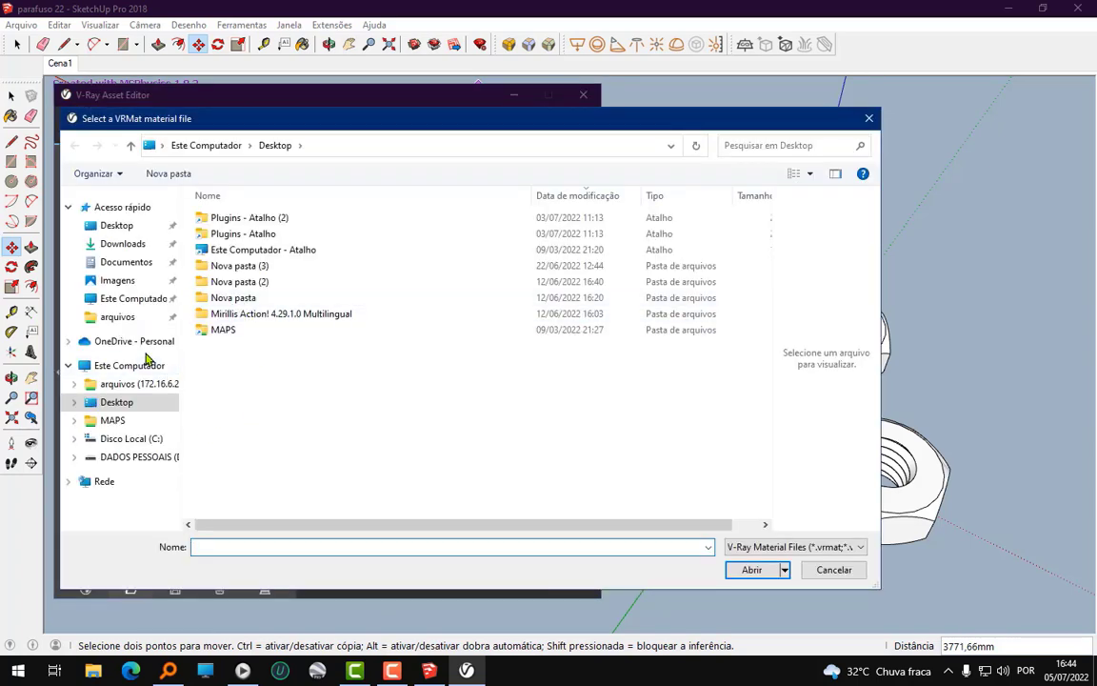
left_click(142, 366)
double_click(464, 234)
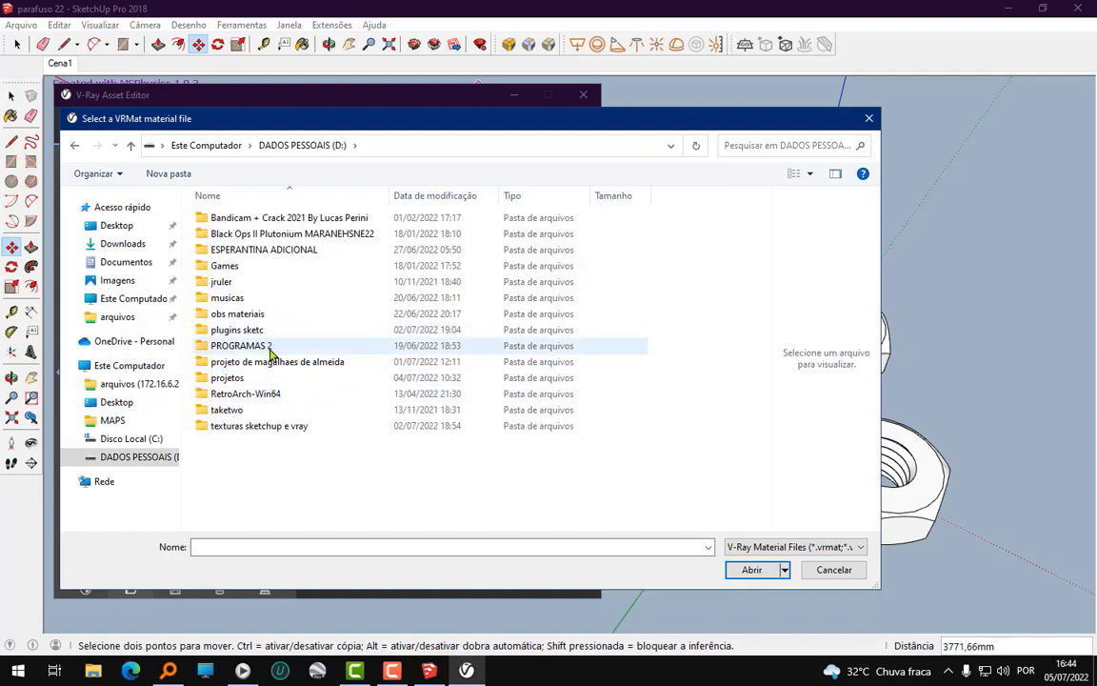
double_click(272, 425)
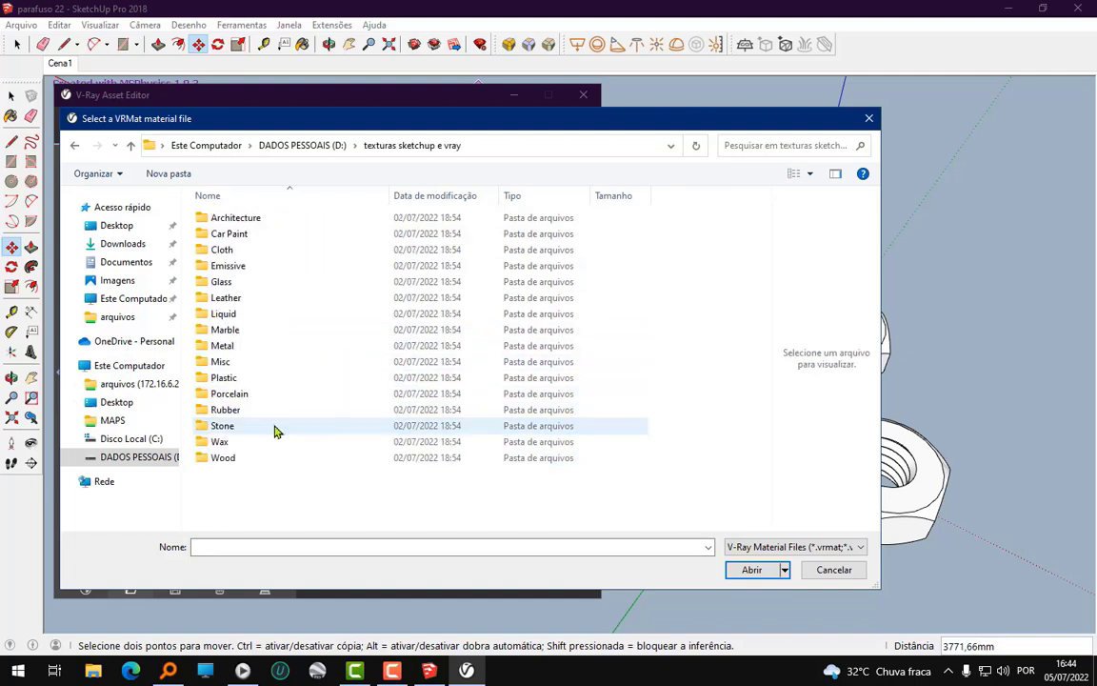
double_click(233, 346)
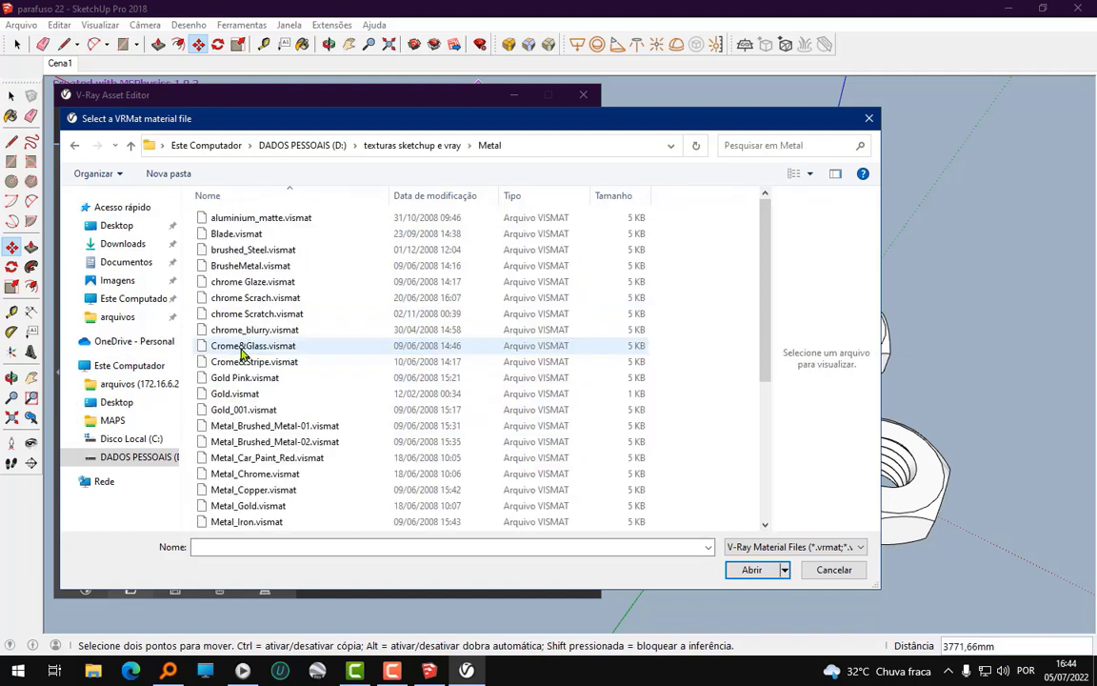
left_click(268, 400)
left_click(751, 571)
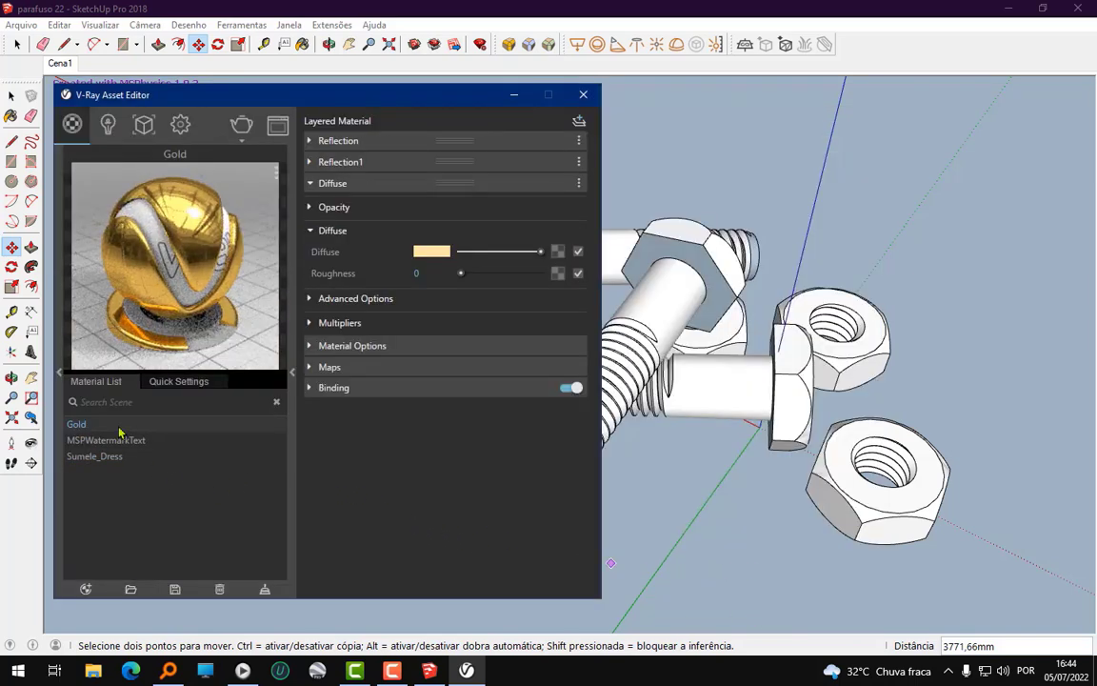
- Paint the first bolt and the upper nut with the Gold material
left_click(302, 44)
left_click(787, 334)
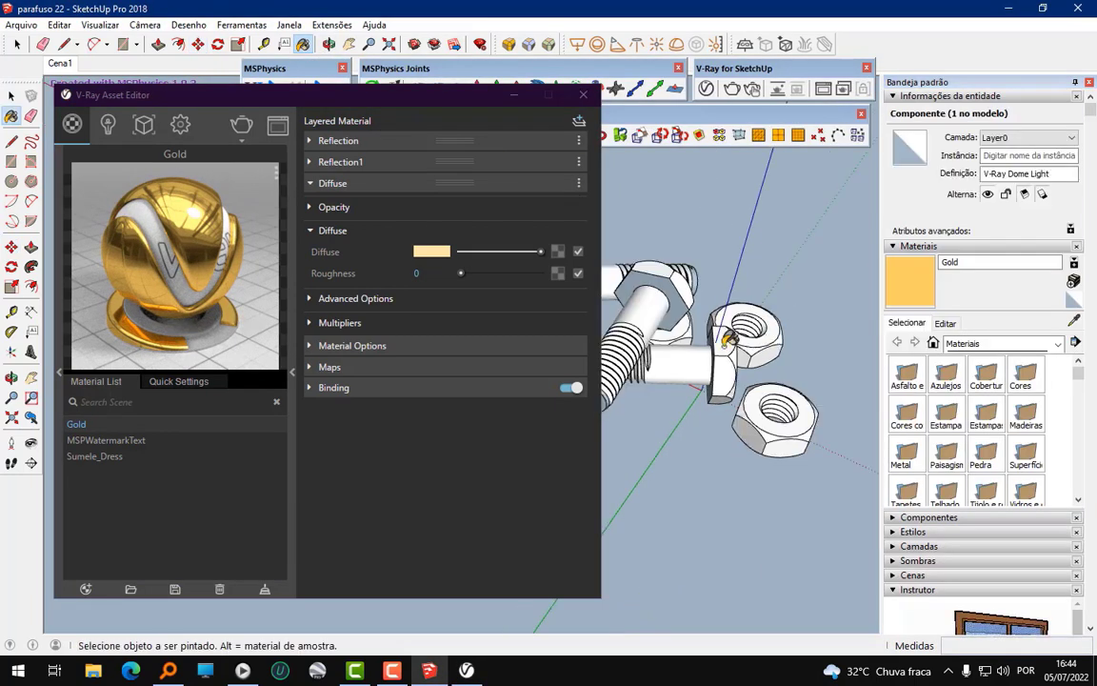
left_click(591, 292)
left_click(672, 300)
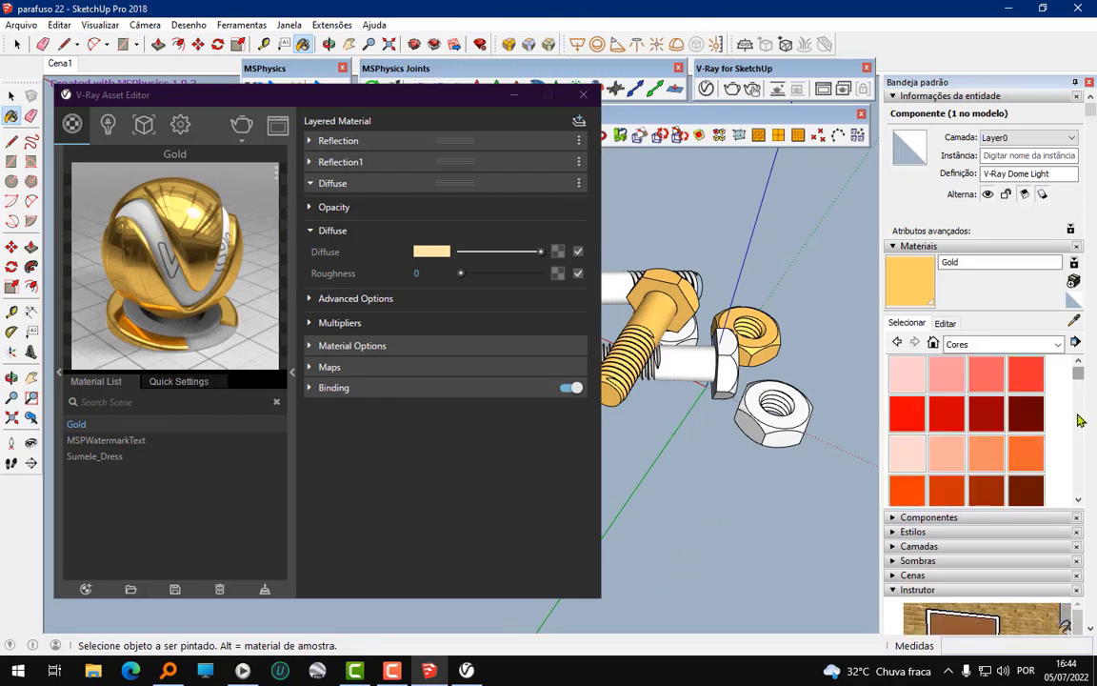
- Paint the second bolt and the lower hex nut with black Cor M09
scroll(1081, 429, "down", 3)
scroll(1080, 447, "down", 3)
scroll(1080, 467, "down", 3)
scroll(1080, 486, "down", 3)
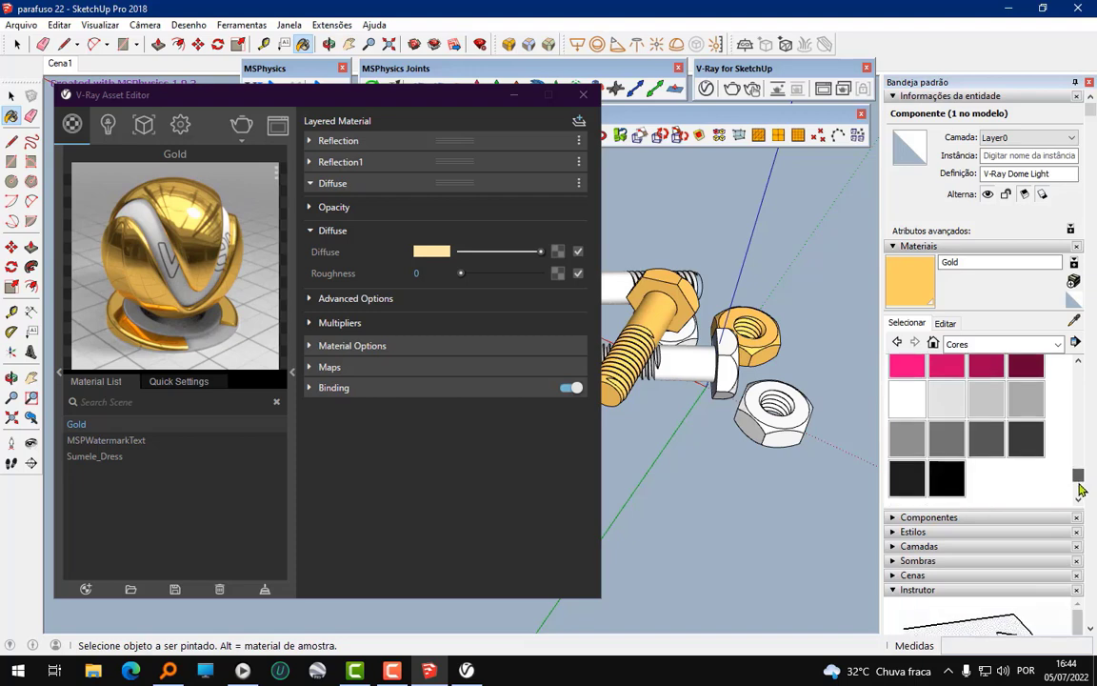
left_click(957, 483)
left_click(640, 334)
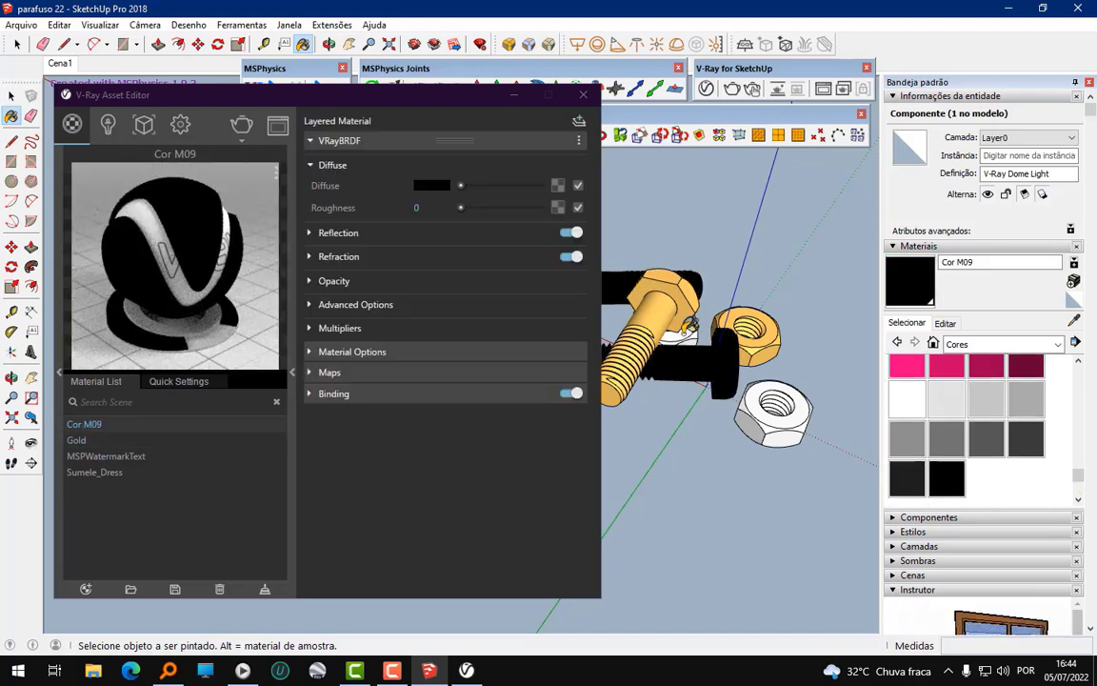
left_click(784, 393)
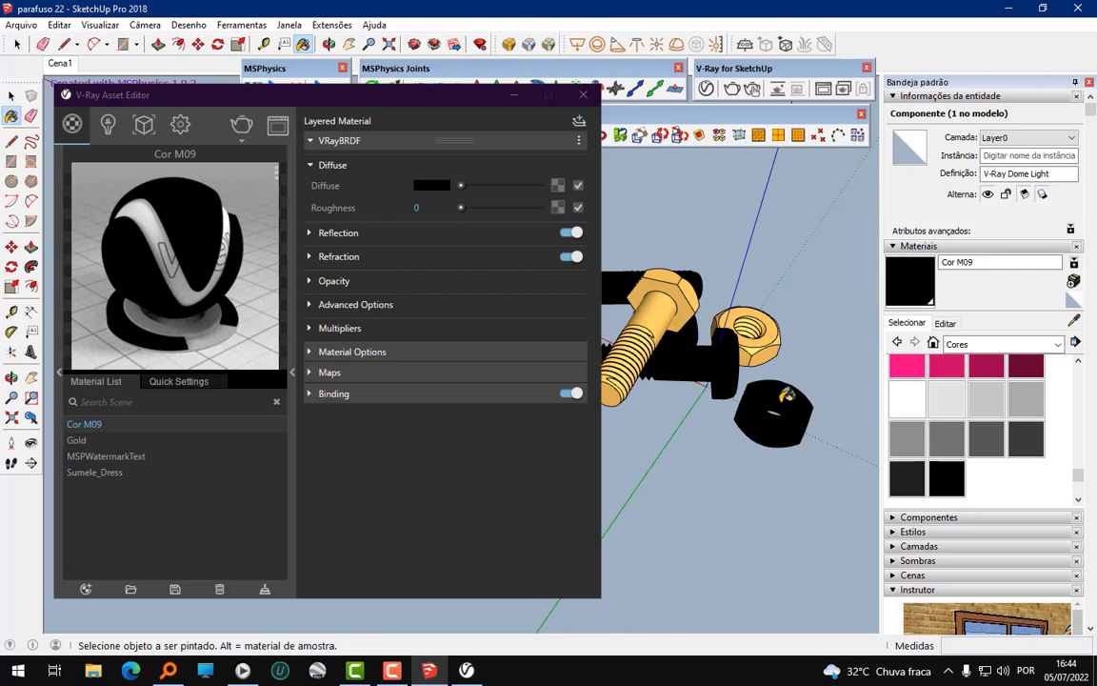
- Give Cor M09 a white reflection colour with Fresnel off for a chrome look
left_click(109, 431)
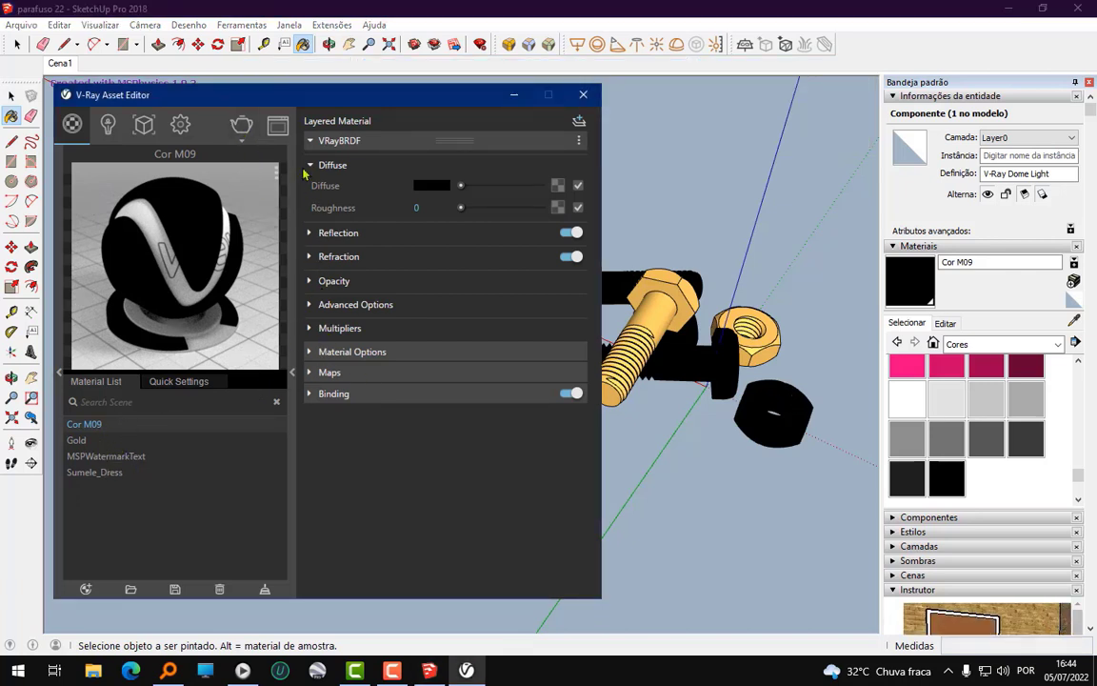
left_click(310, 256)
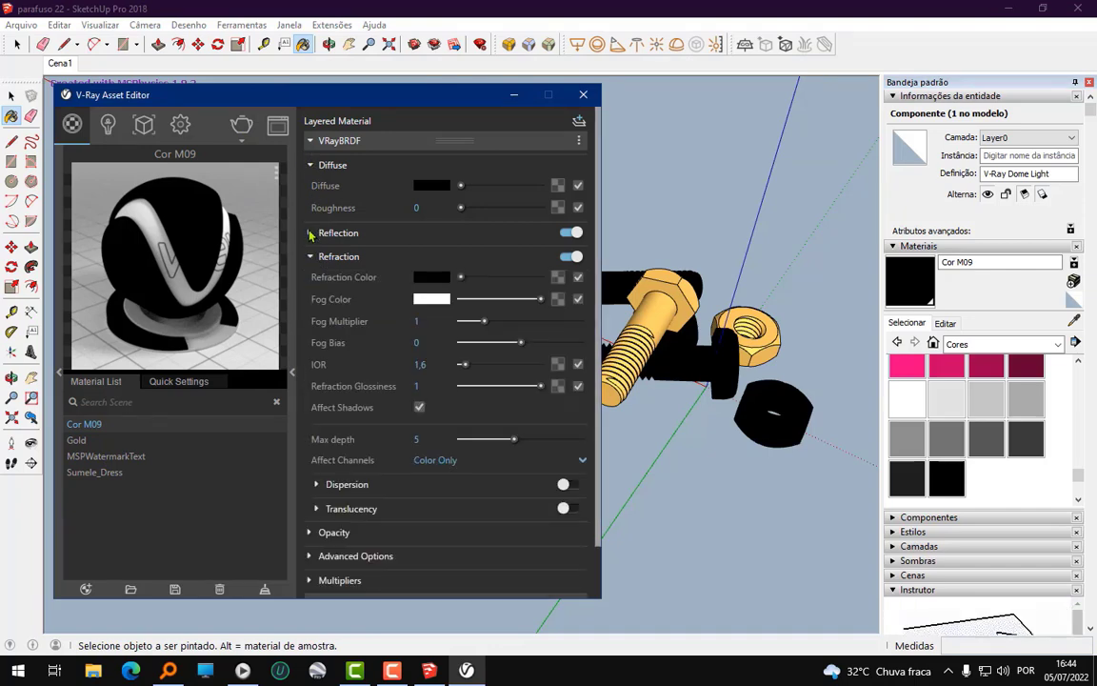
left_click(309, 233)
left_click_drag(460, 255, 540, 254)
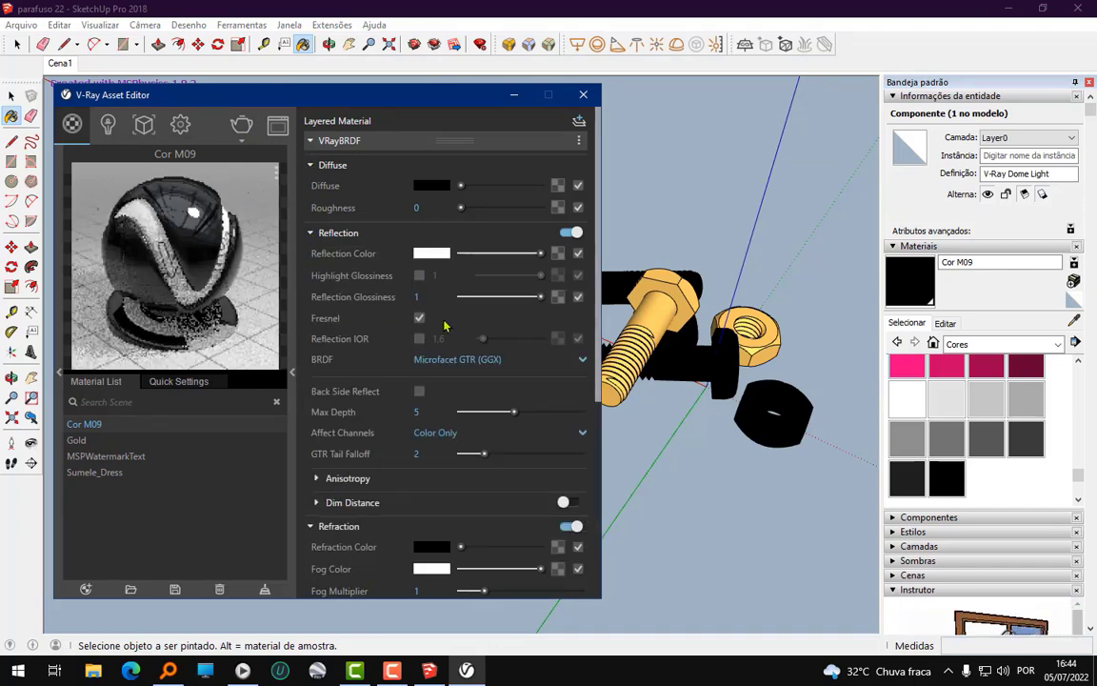
left_click(419, 339)
left_click(419, 318)
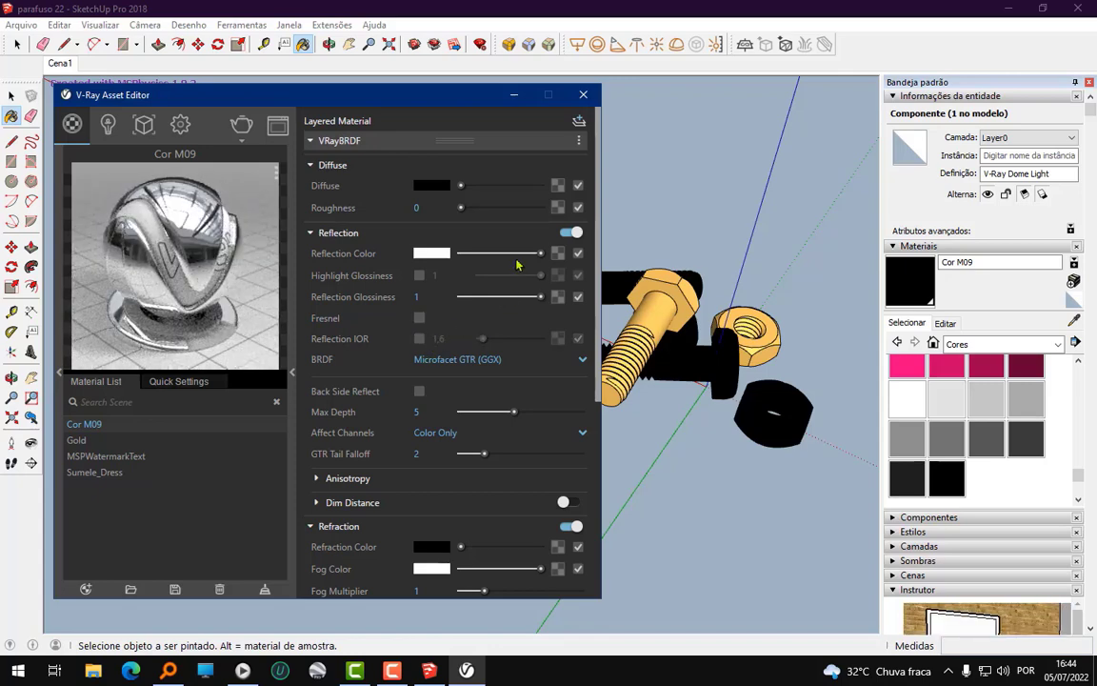
- Set the V-Ray render output to 1920 × 1080 (16:9) with Safe Frame enabled
left_click(180, 123)
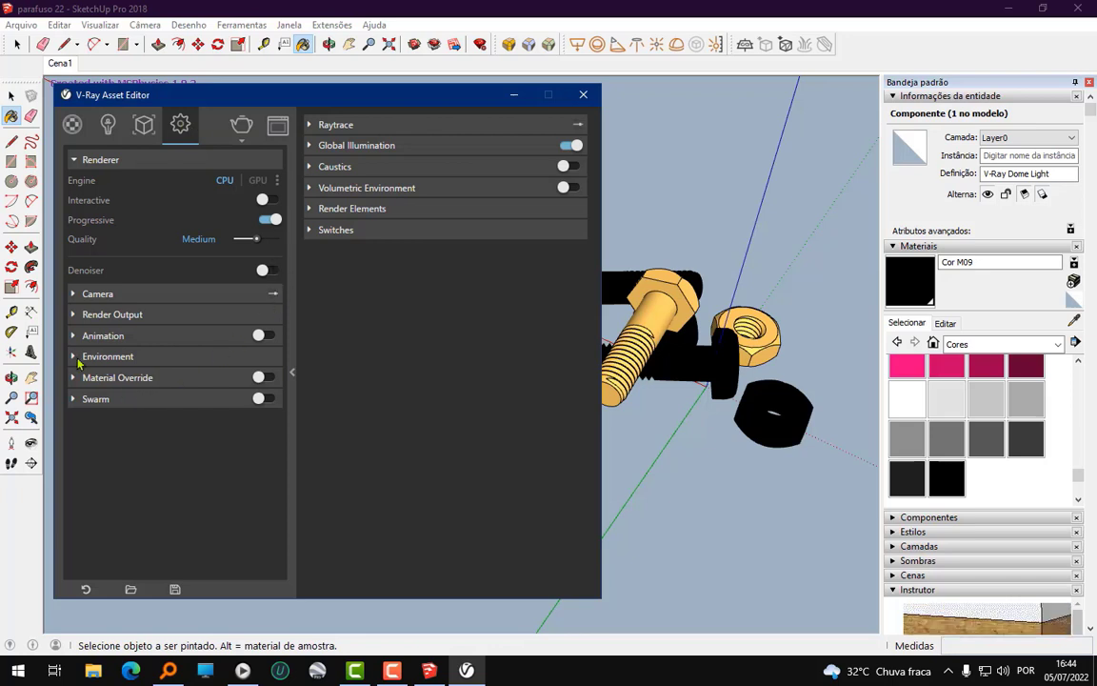
left_click(74, 316)
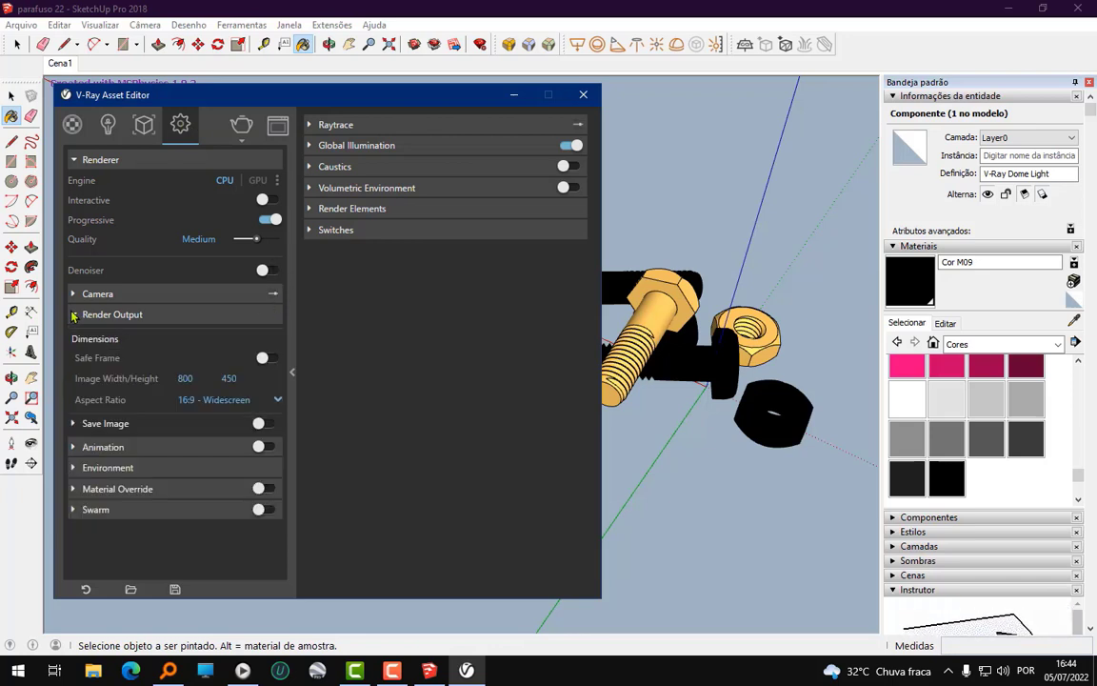
left_click(263, 357)
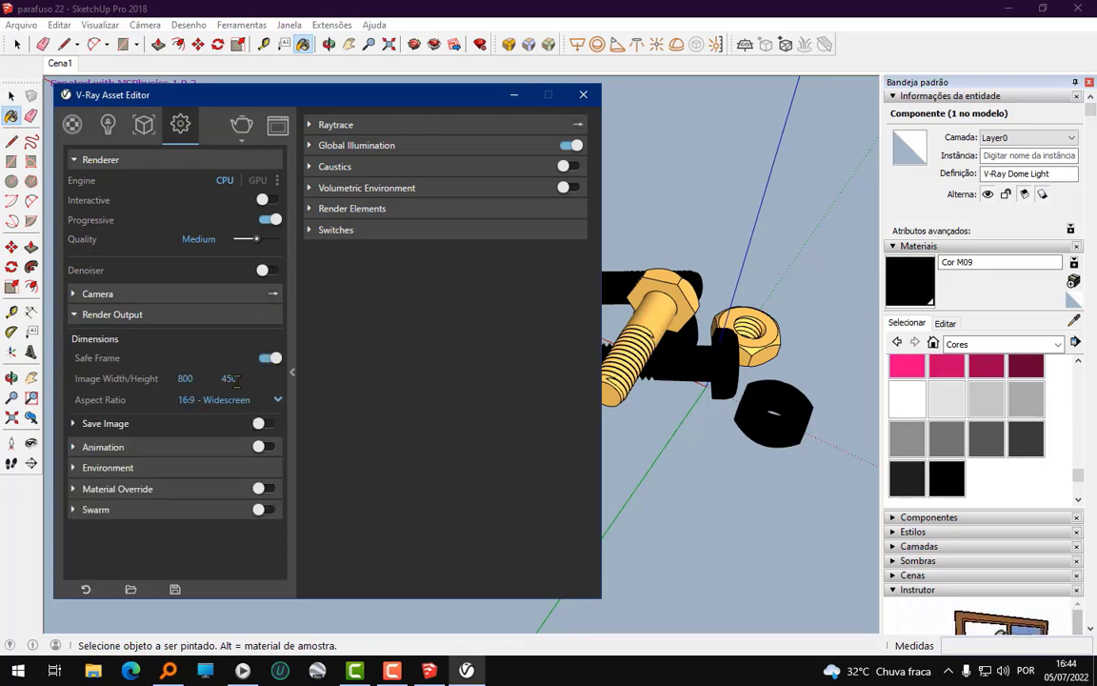
double_click(186, 378)
type("198")
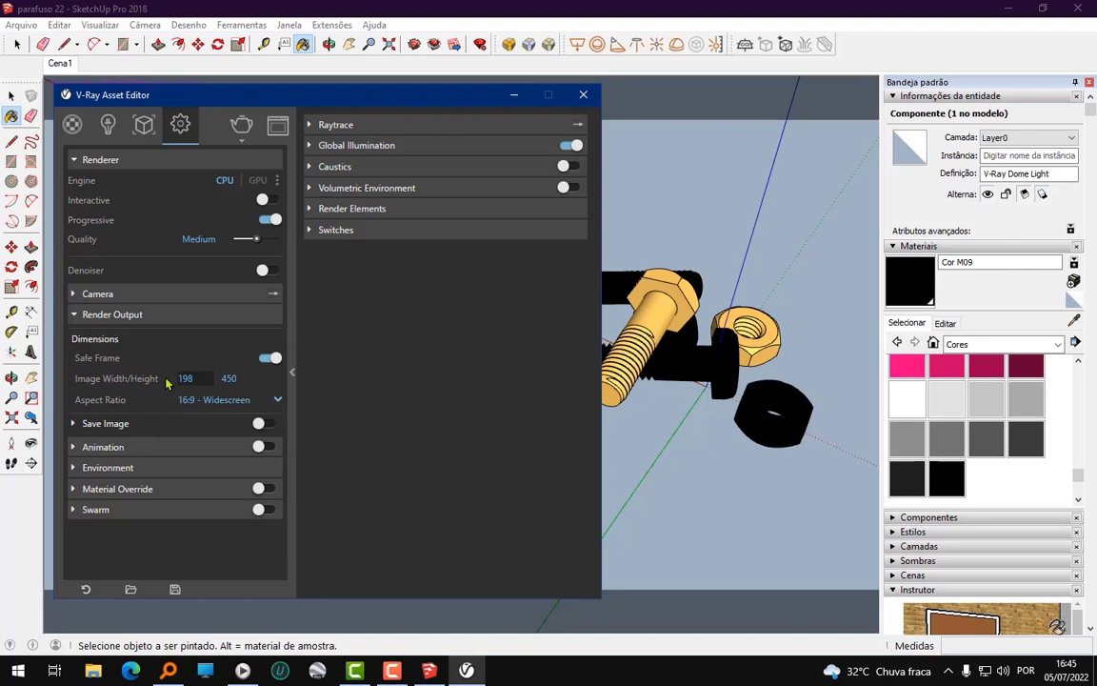
type("0")
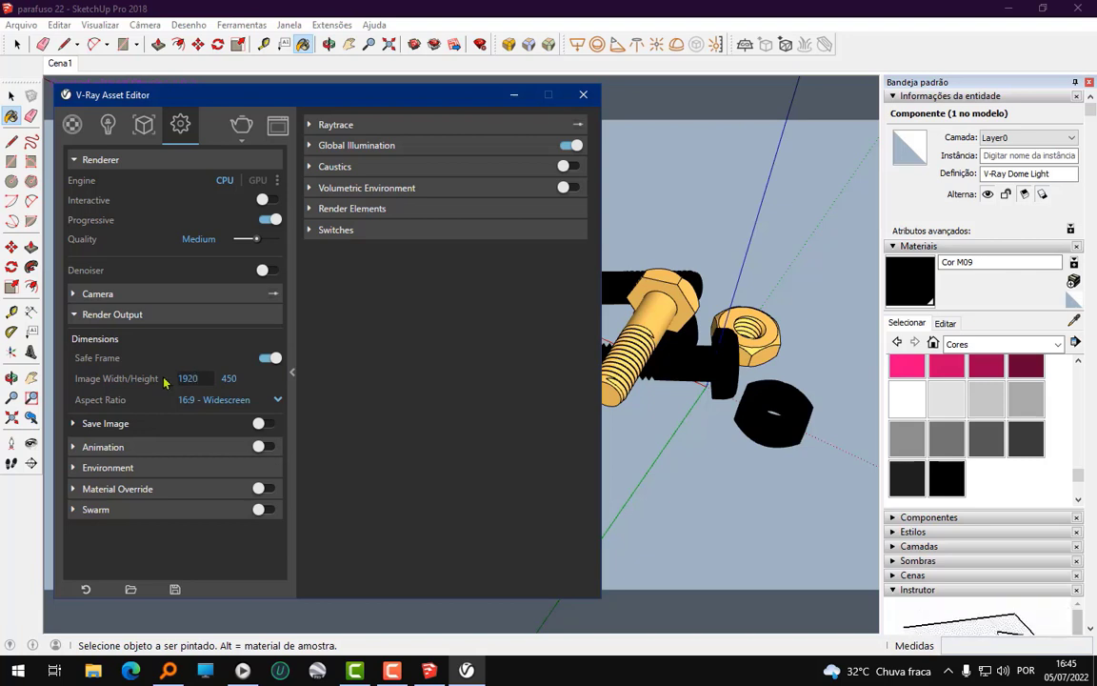
key("Tab")
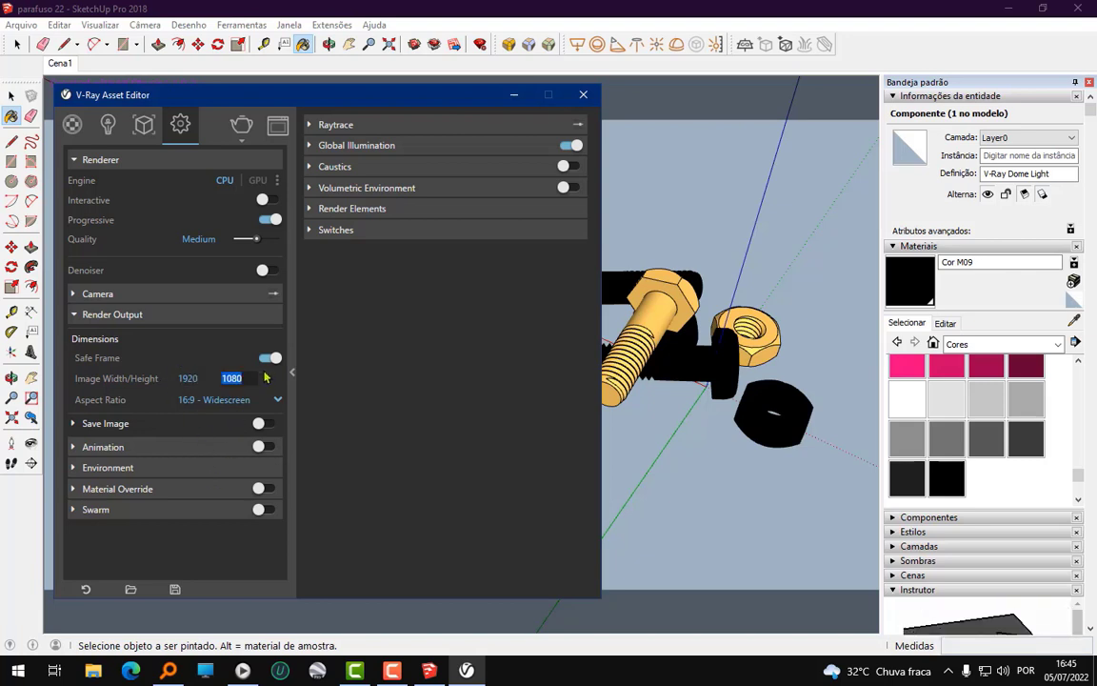
left_click(238, 341)
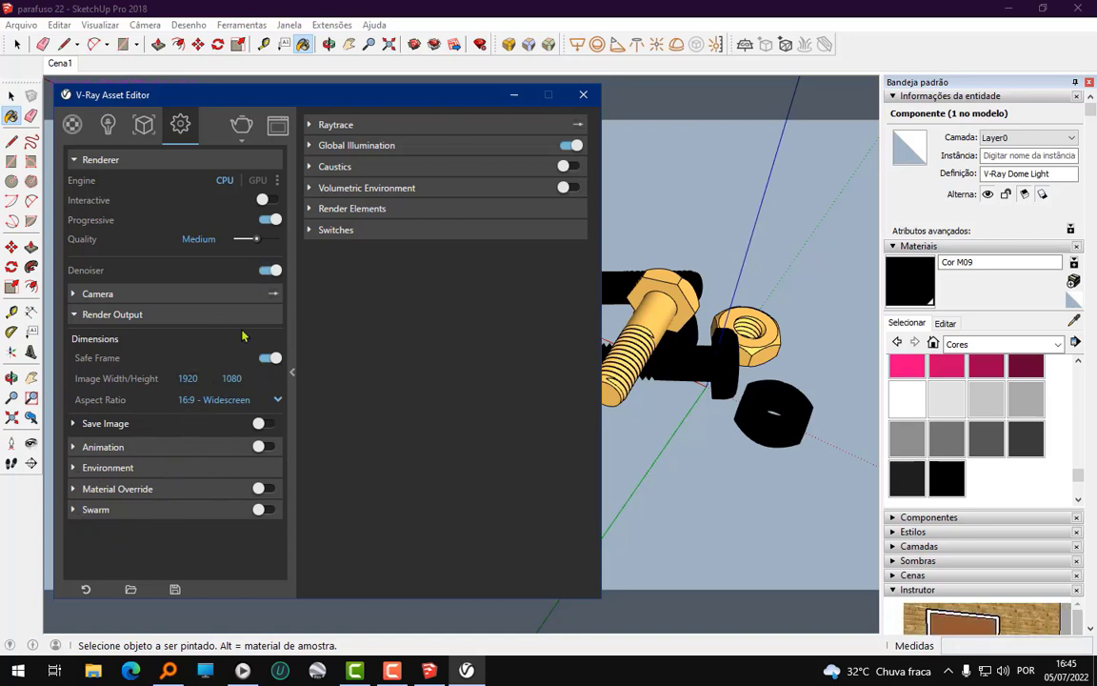
- Set Global Illumination primary rays to Irradiance map, keeping Light cache as secondary
left_click(316, 145)
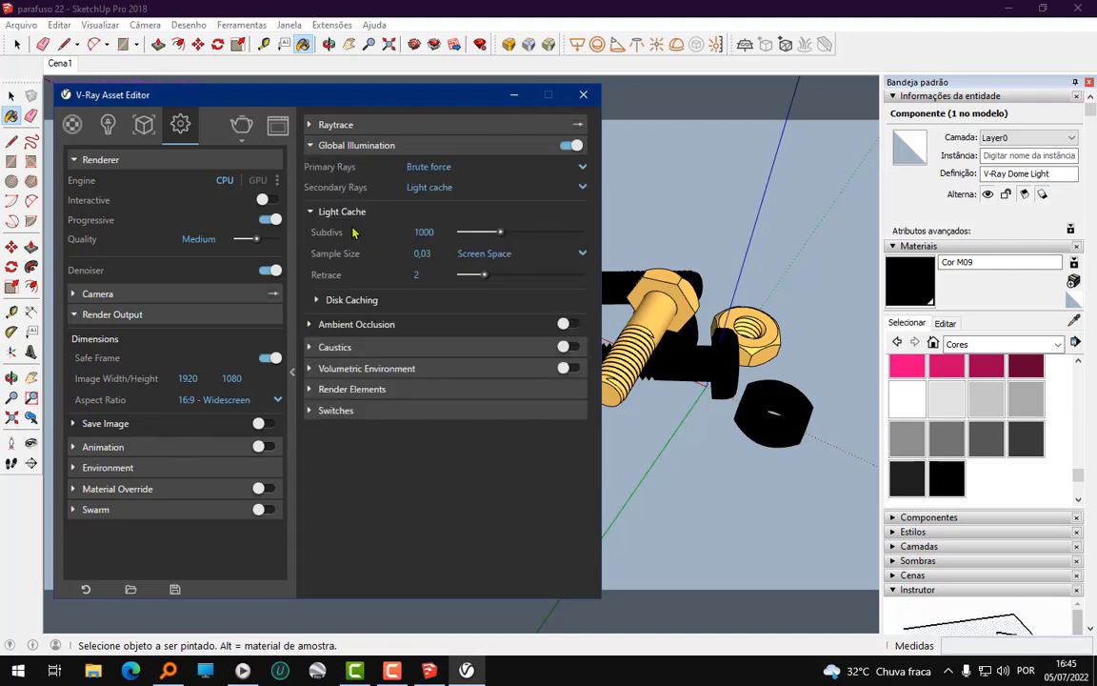
left_click(424, 167)
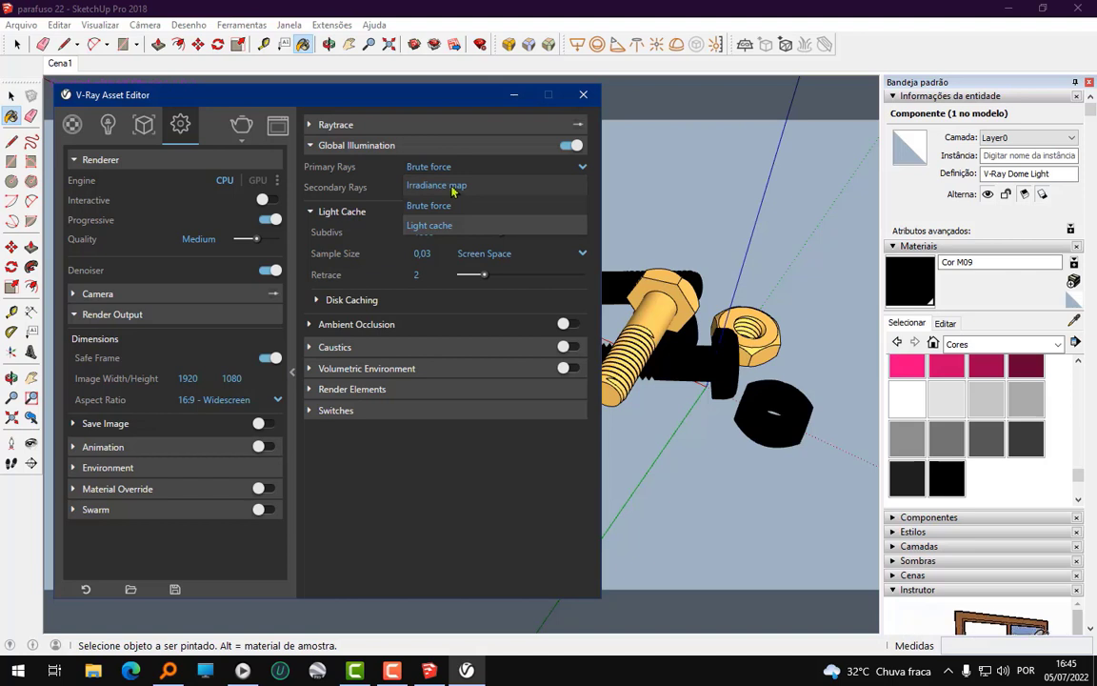
left_click(450, 186)
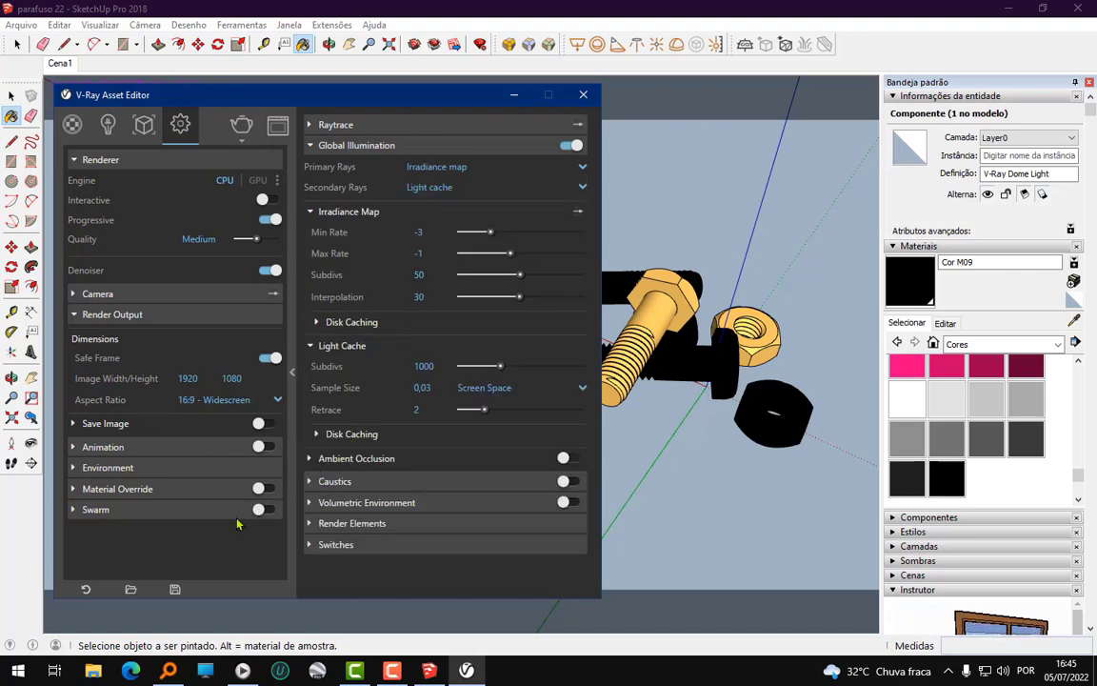
- Turn on depth of field in the V-Ray camera settings
left_click(73, 315)
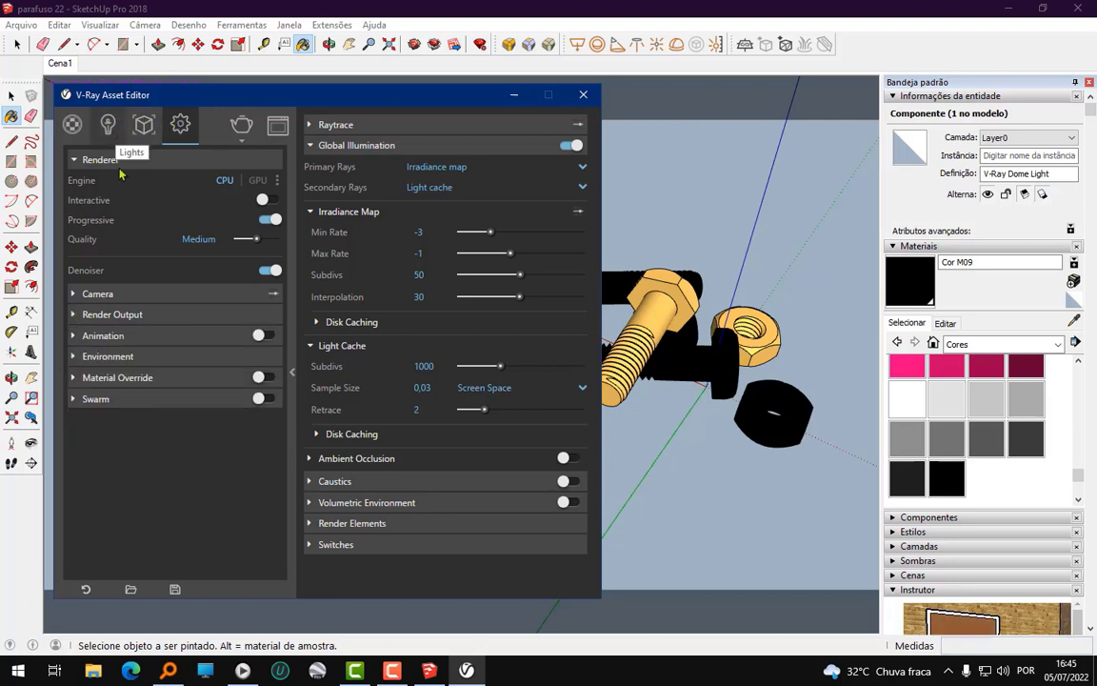
left_click(72, 356)
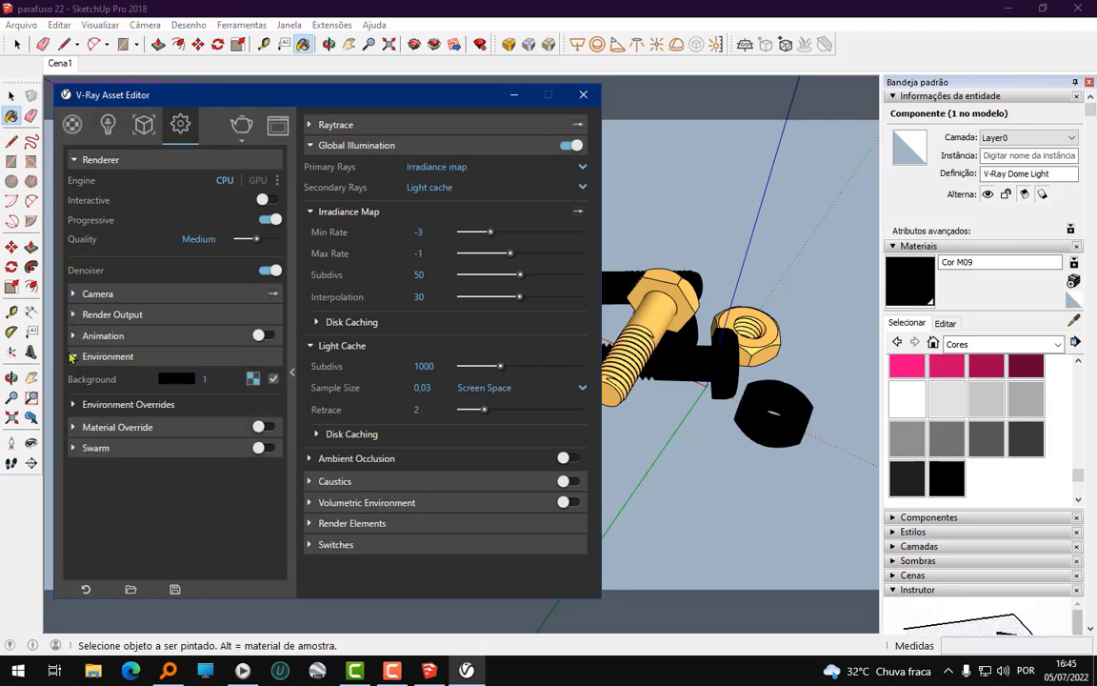
left_click(72, 357)
left_click(73, 294)
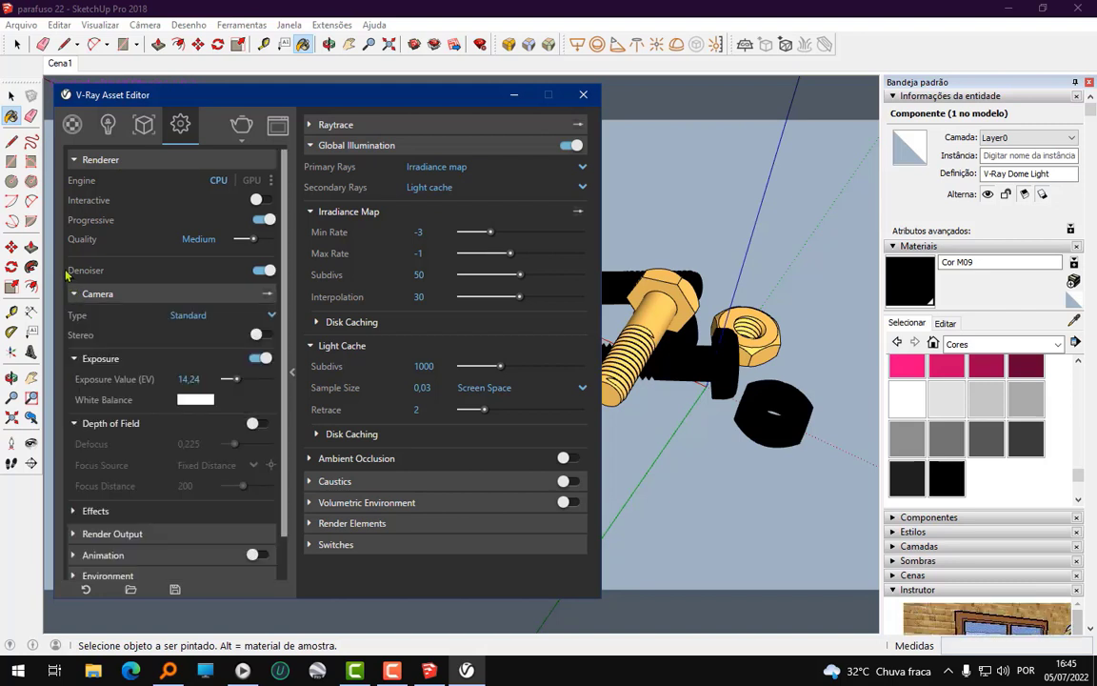
left_click(252, 423)
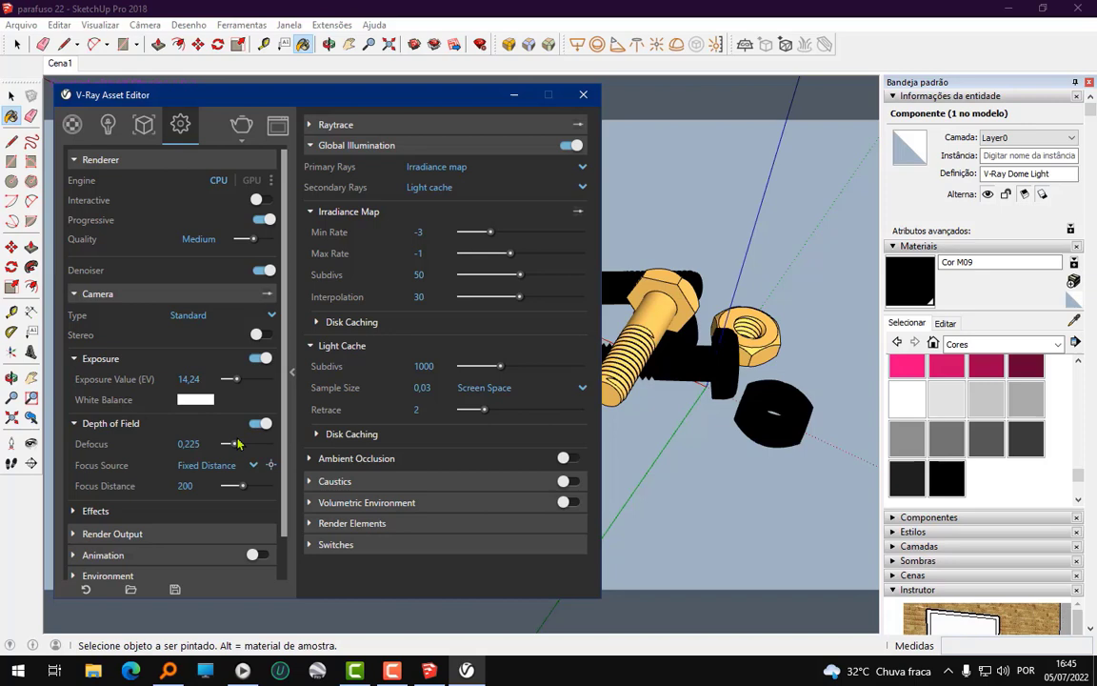
left_click(76, 294)
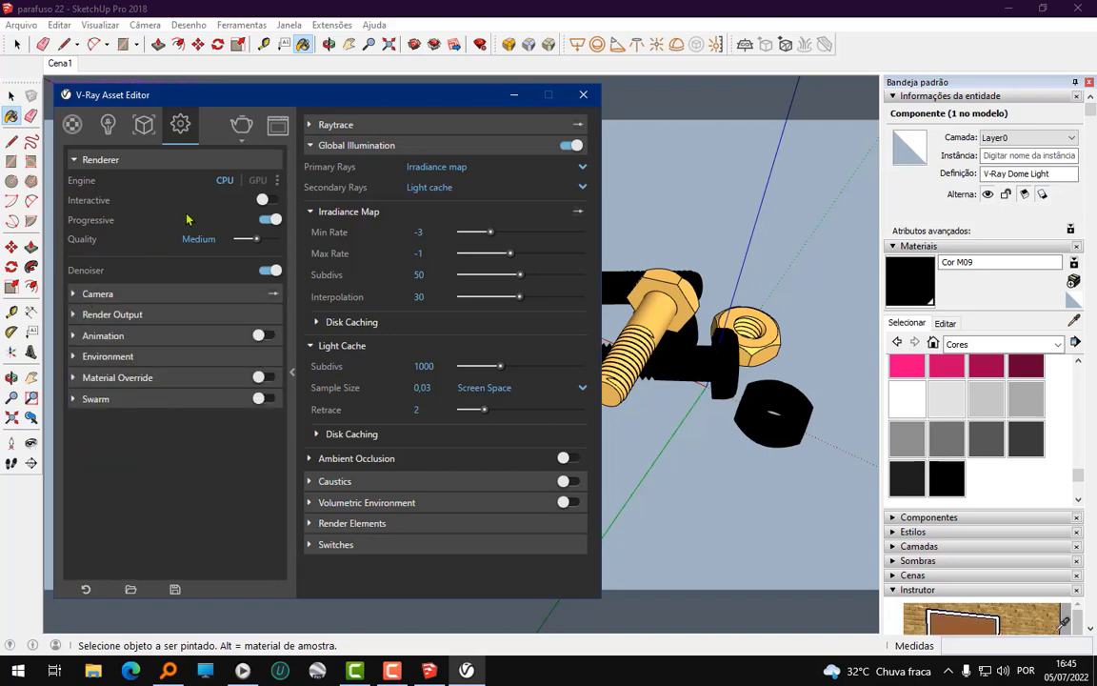
- Collapse the Default Tray to widen the view and start the V-Ray render
left_click(514, 95)
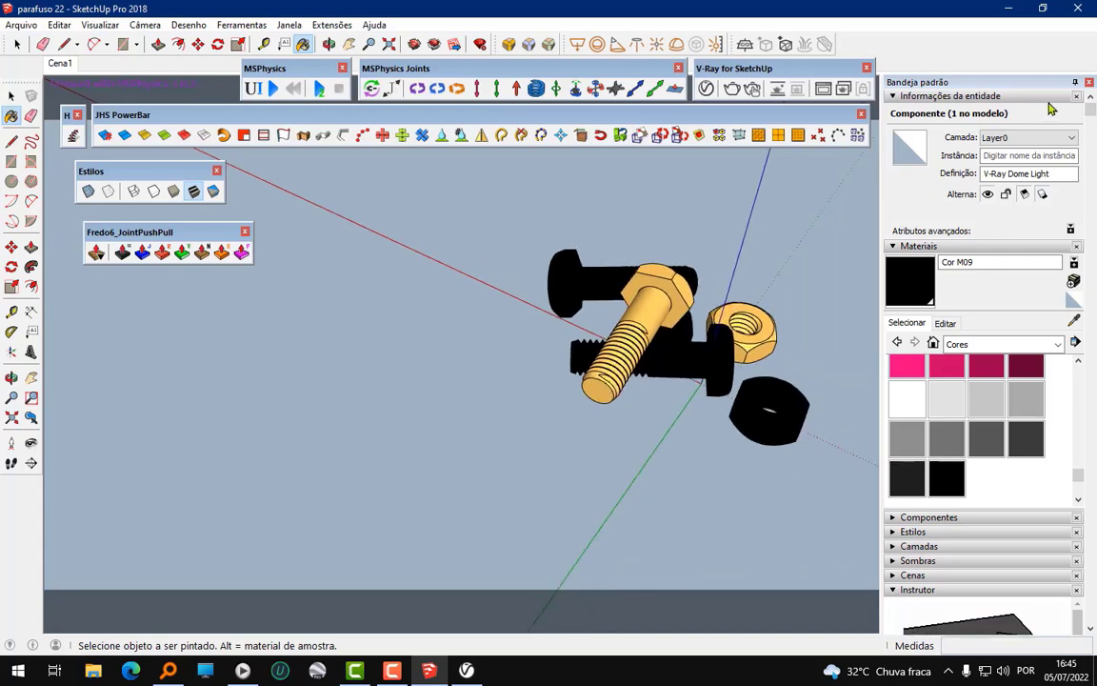
left_click(1075, 82)
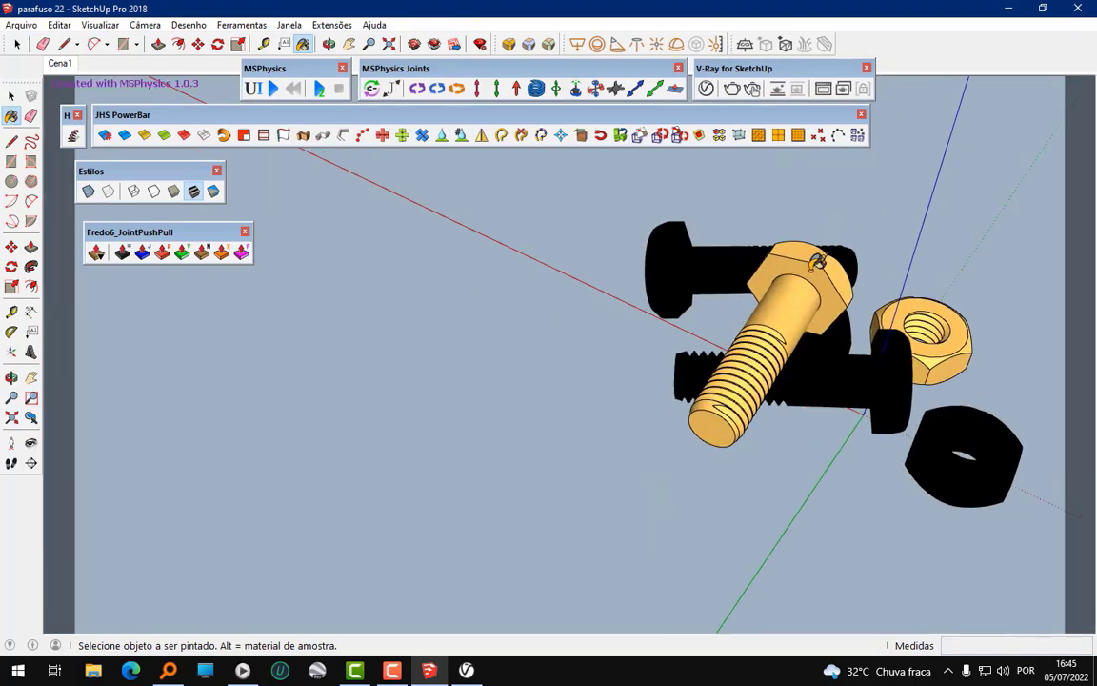
left_click(466, 670)
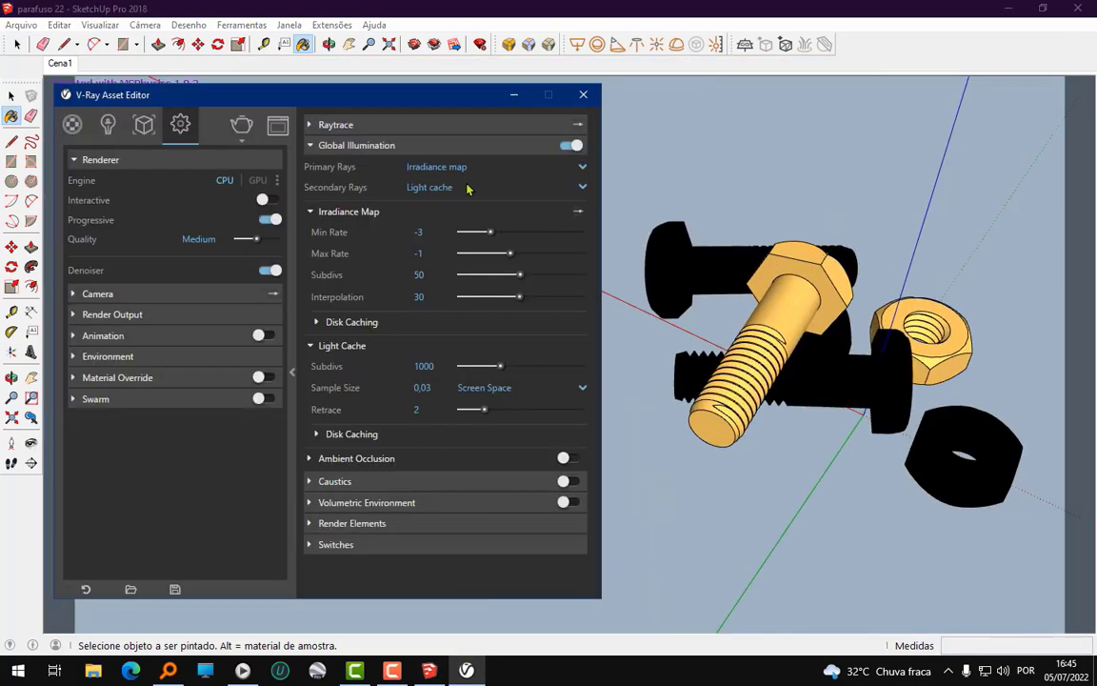
left_click(242, 126)
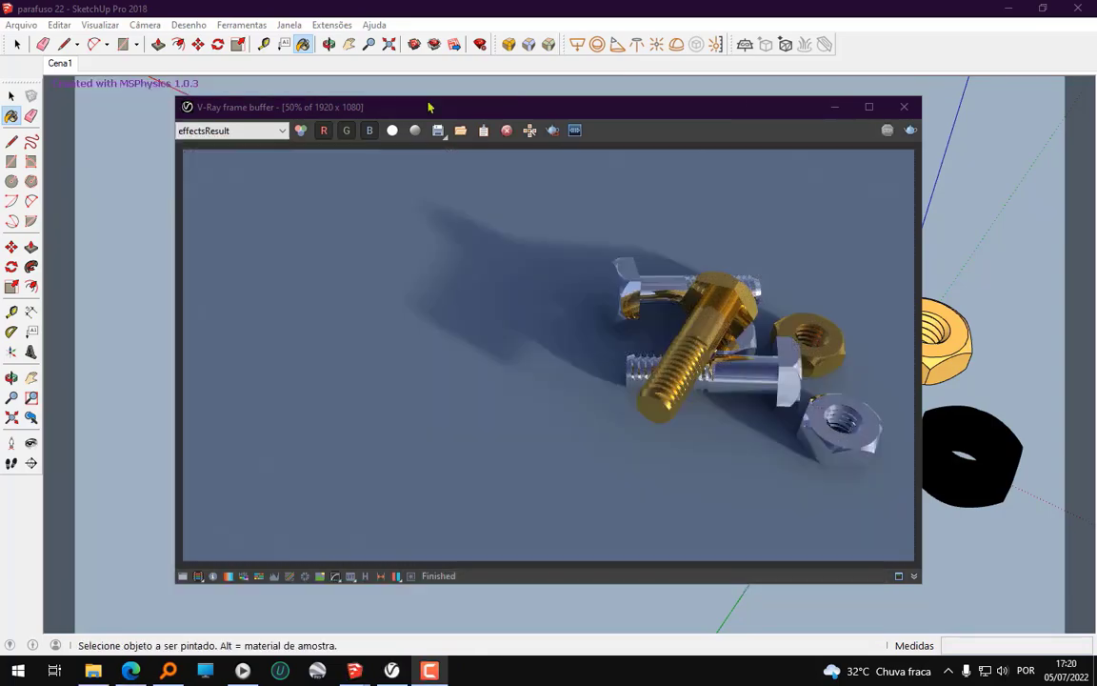
- Save the frame-buffer render to the Desktop as a PNG named 'parafuso'
left_click(442, 108)
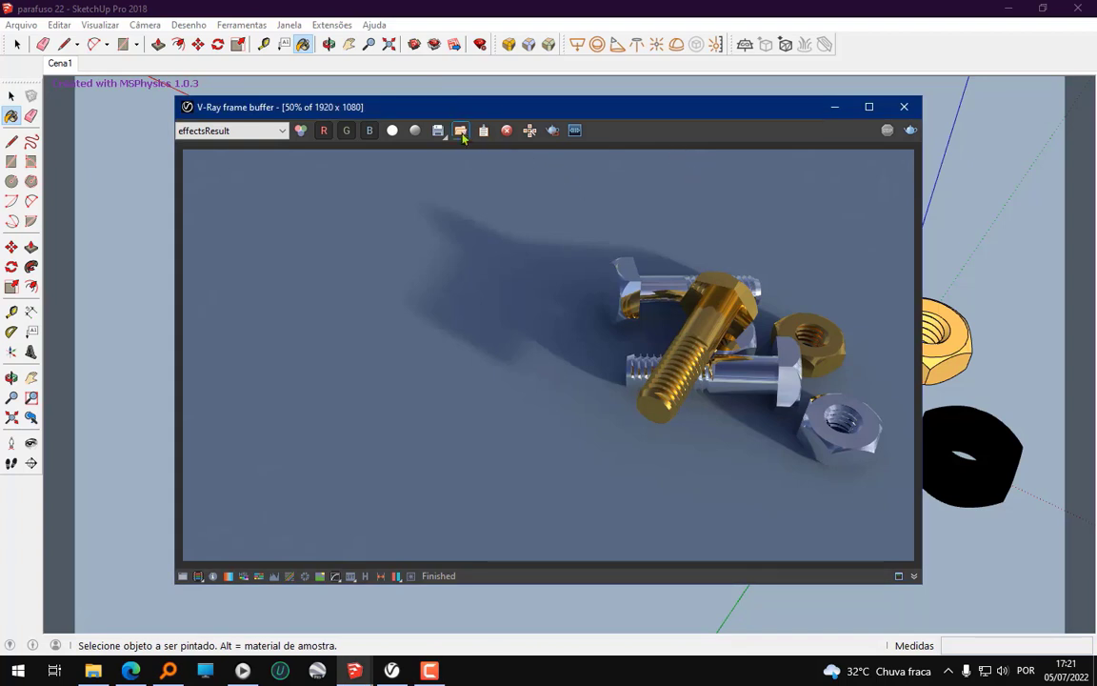
left_click(437, 130)
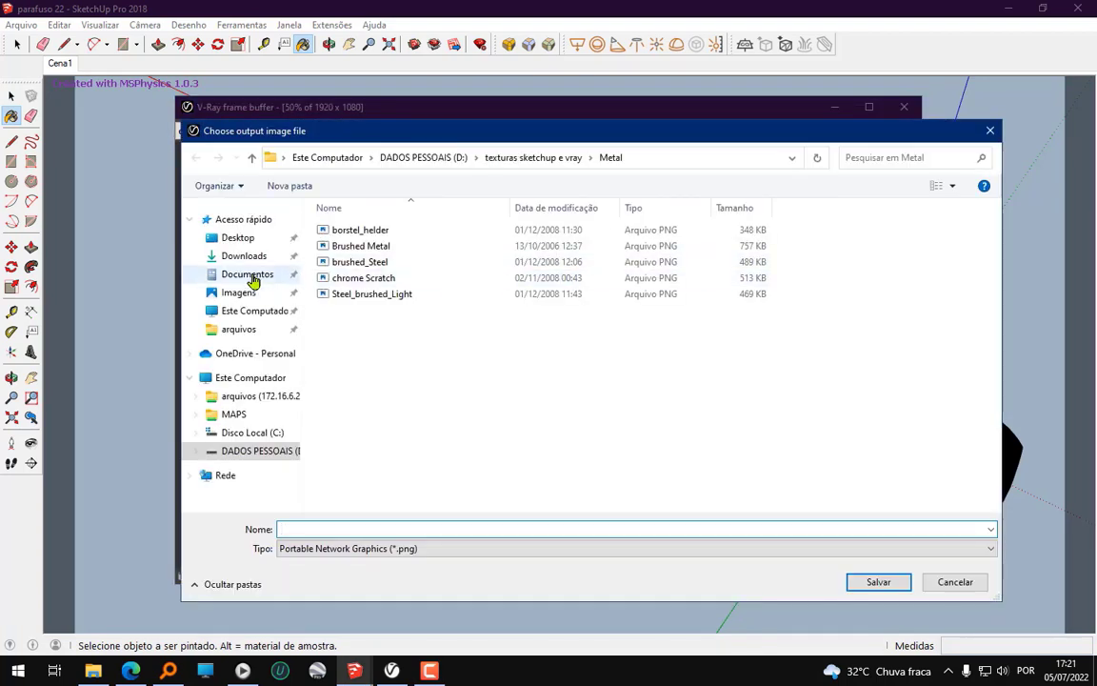
left_click(240, 238)
left_click(444, 530)
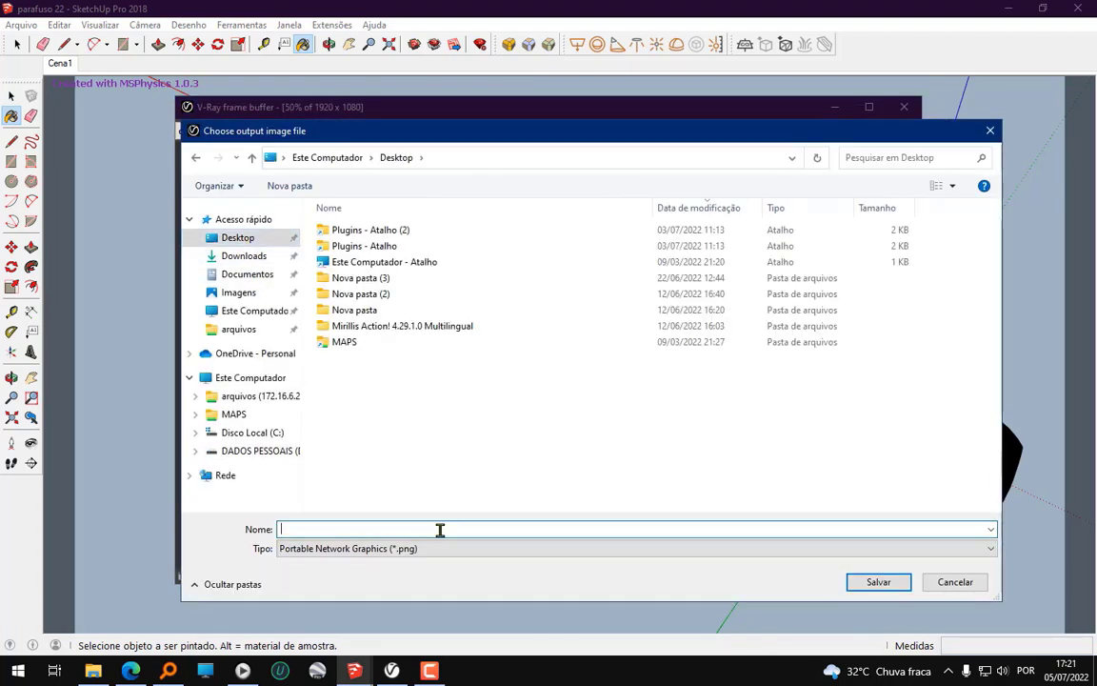
type("parafu")
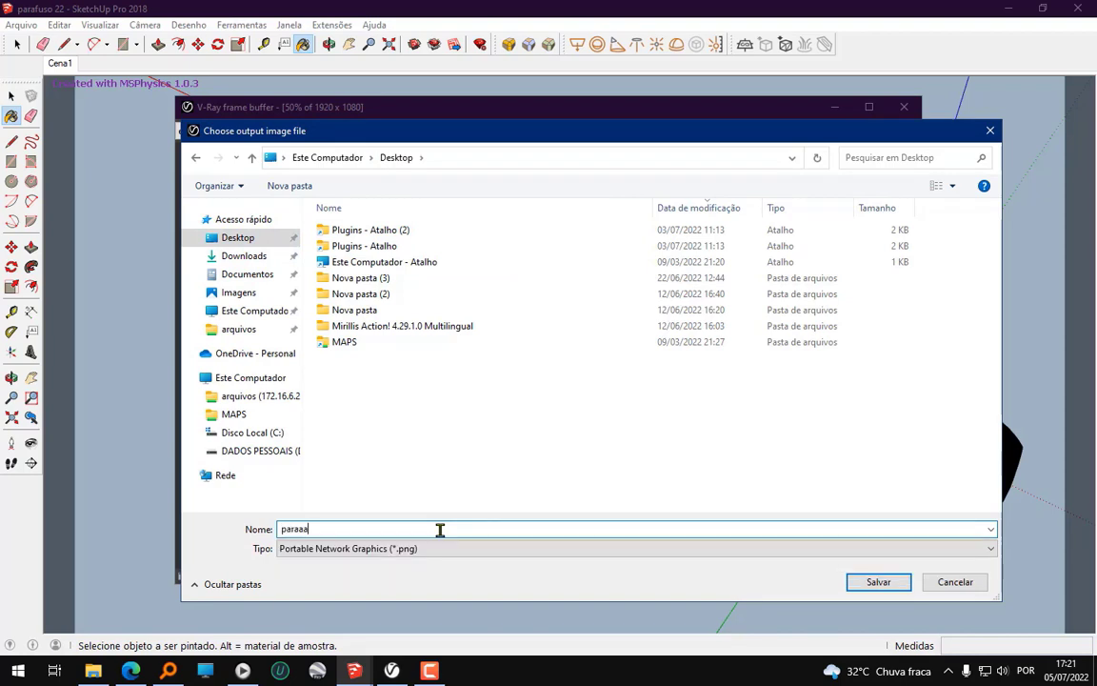
type("so")
left_click(882, 582)
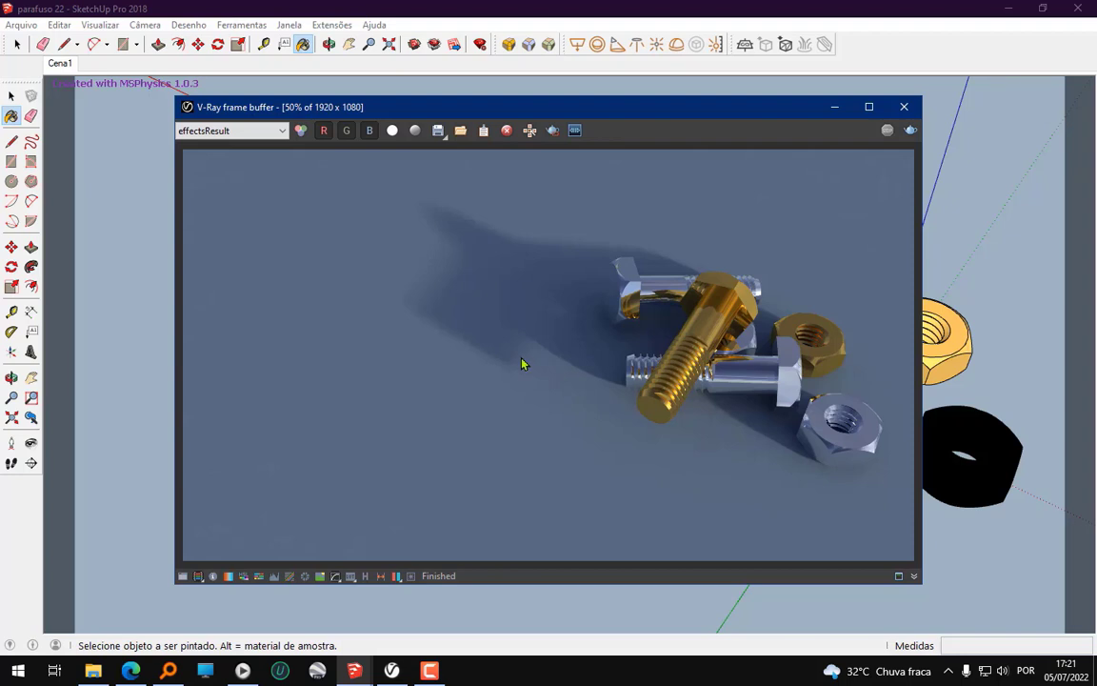
- Minimize the frame buffer and SketchUp, and use Definir como tela de fundo on the saved render
left_click(835, 107)
left_click(1007, 9)
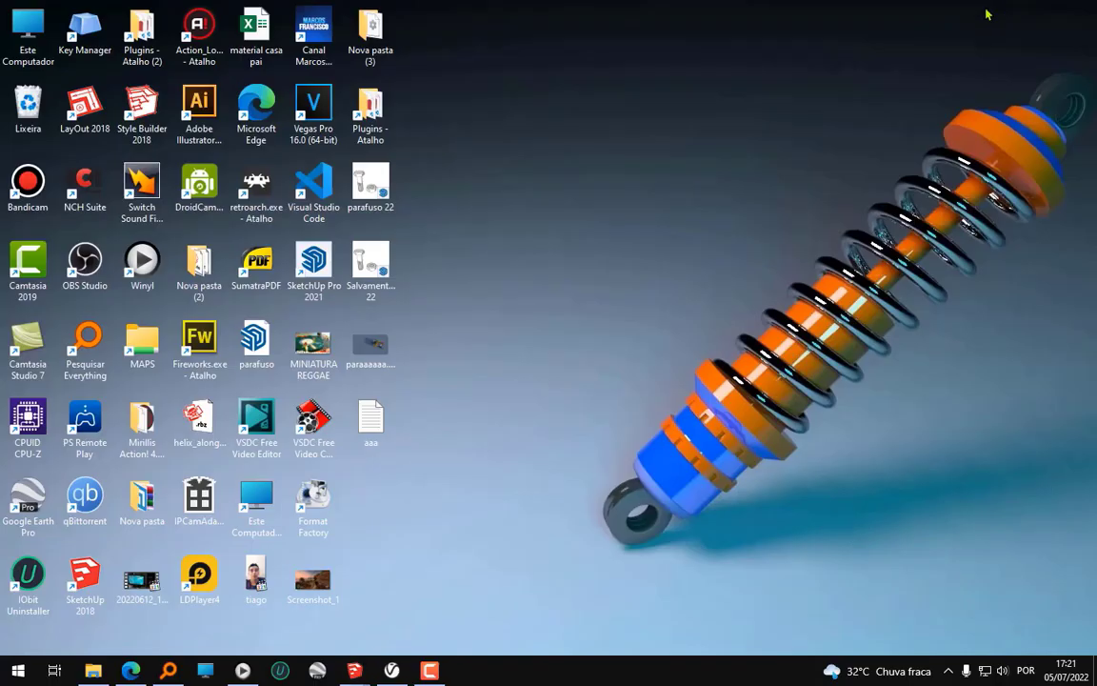
left_click(366, 349)
right_click(365, 350)
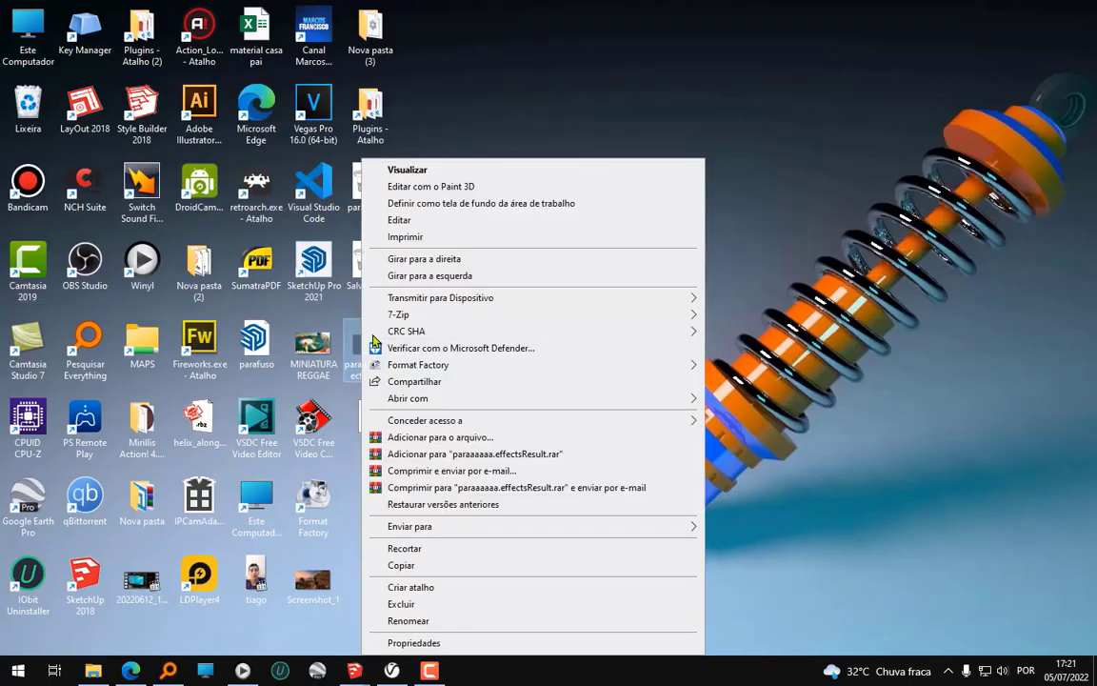
left_click(466, 204)
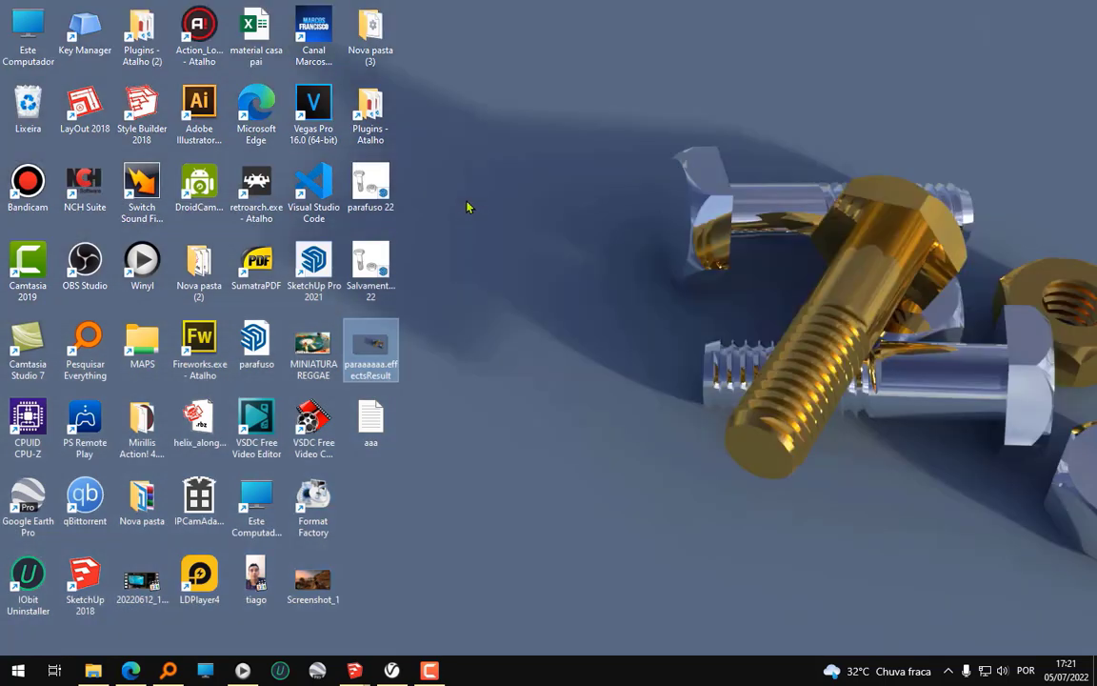
right_click(554, 299)
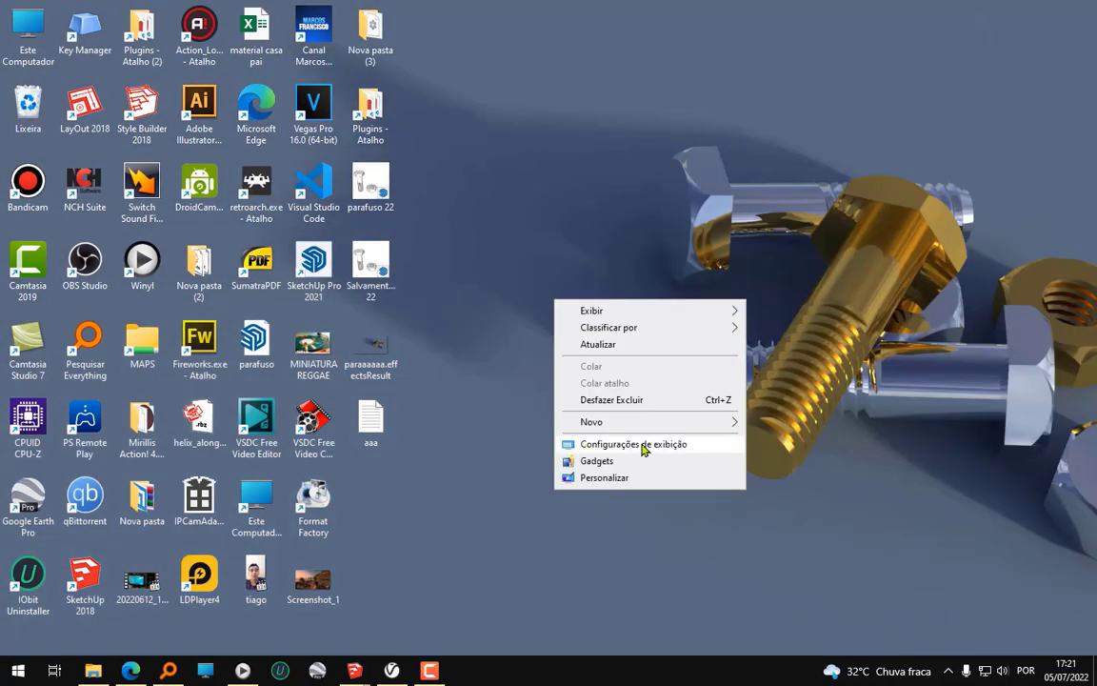
- In Personalizar, try Lado a lado and Ampliar, then set the fit to Ajustar and close Settings
left_click(647, 477)
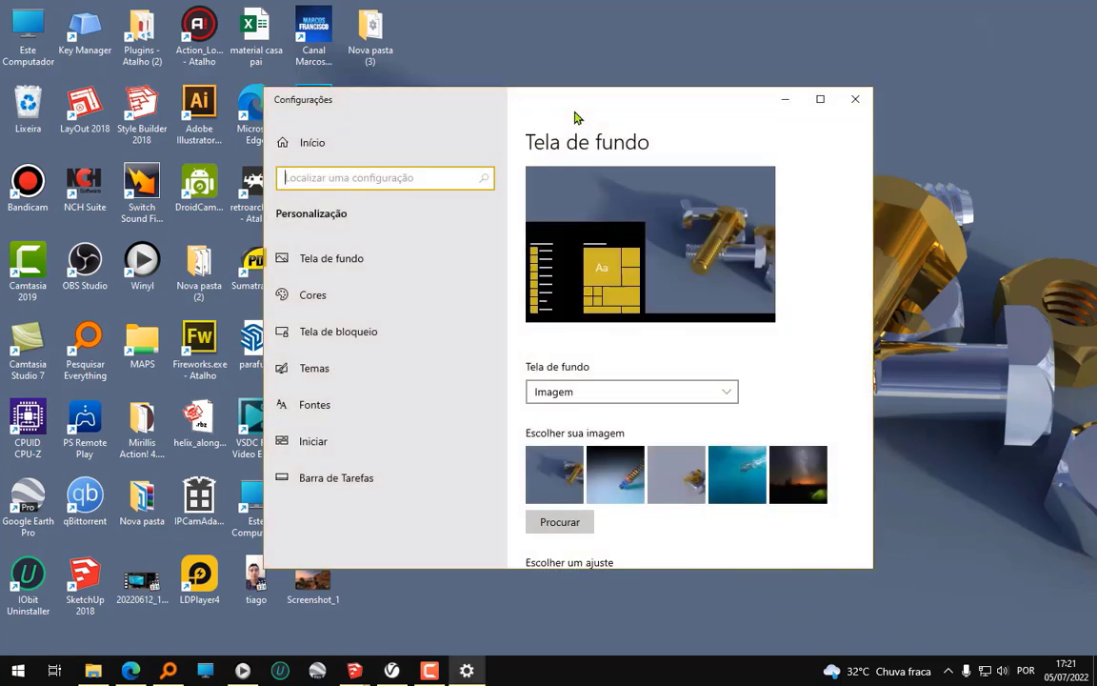
left_click_drag(599, 97, 397, 89)
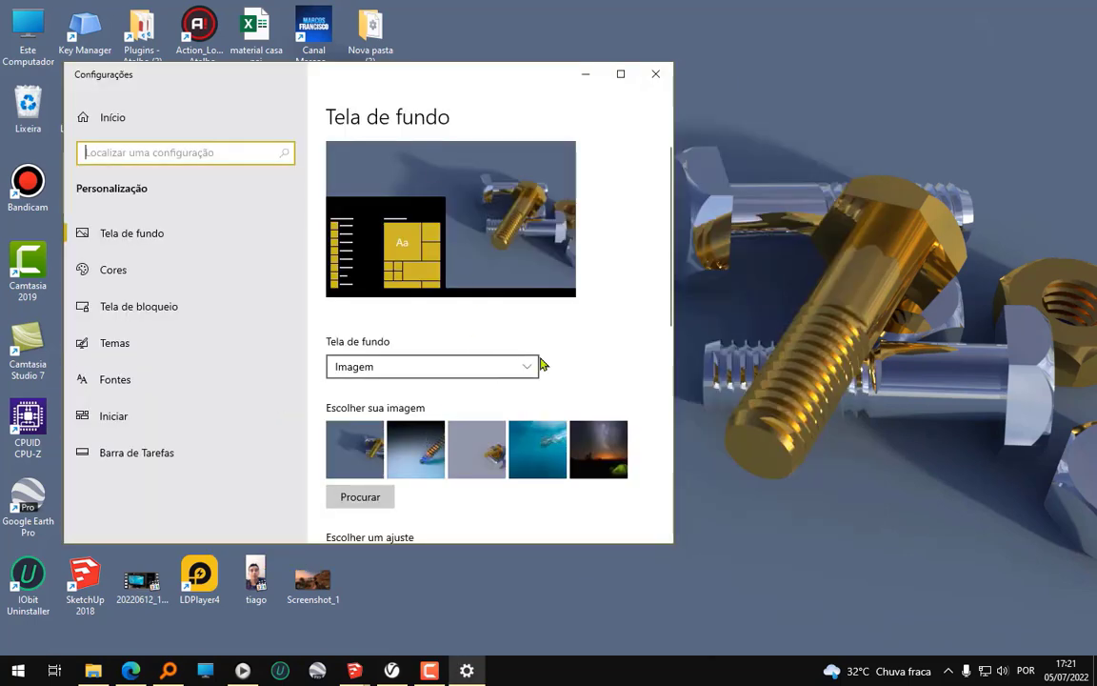
scroll(543, 363, "down", 2)
scroll(543, 367, "down", 1)
left_click(524, 276)
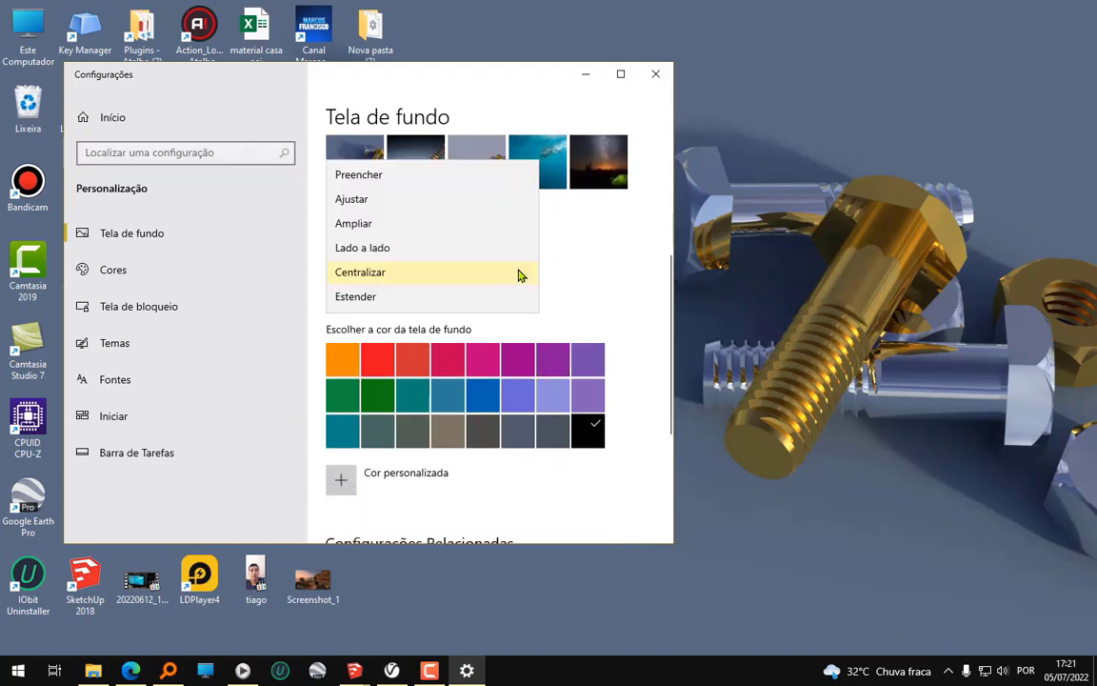
left_click(452, 249)
left_click(487, 275)
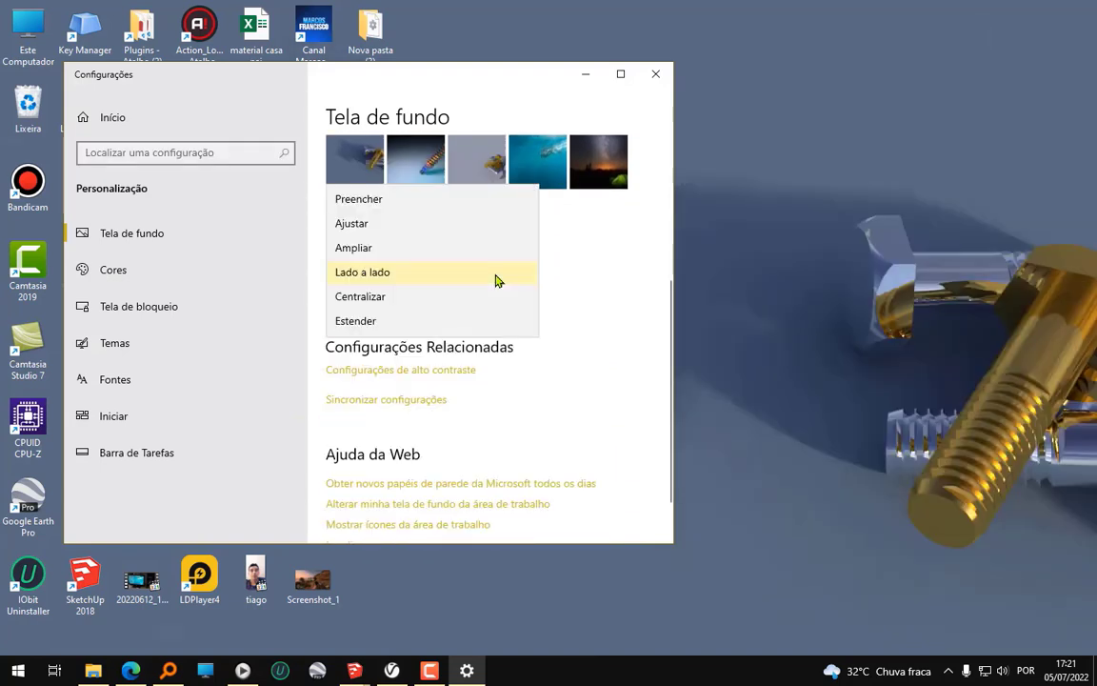
left_click(459, 254)
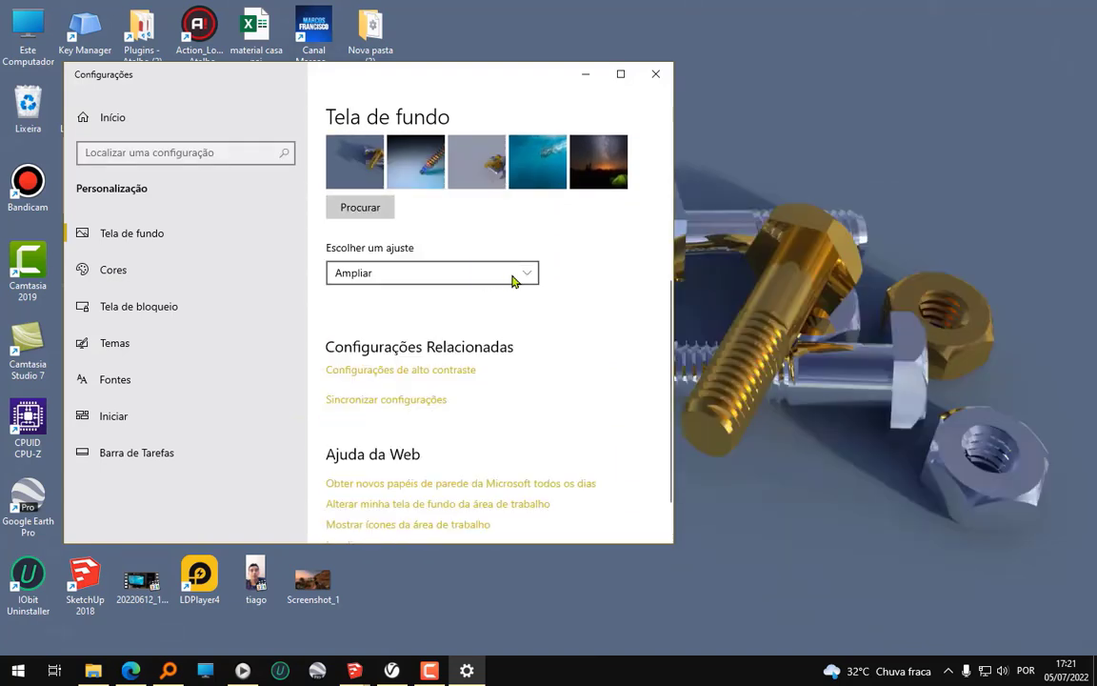
left_click(512, 275)
left_click(494, 254)
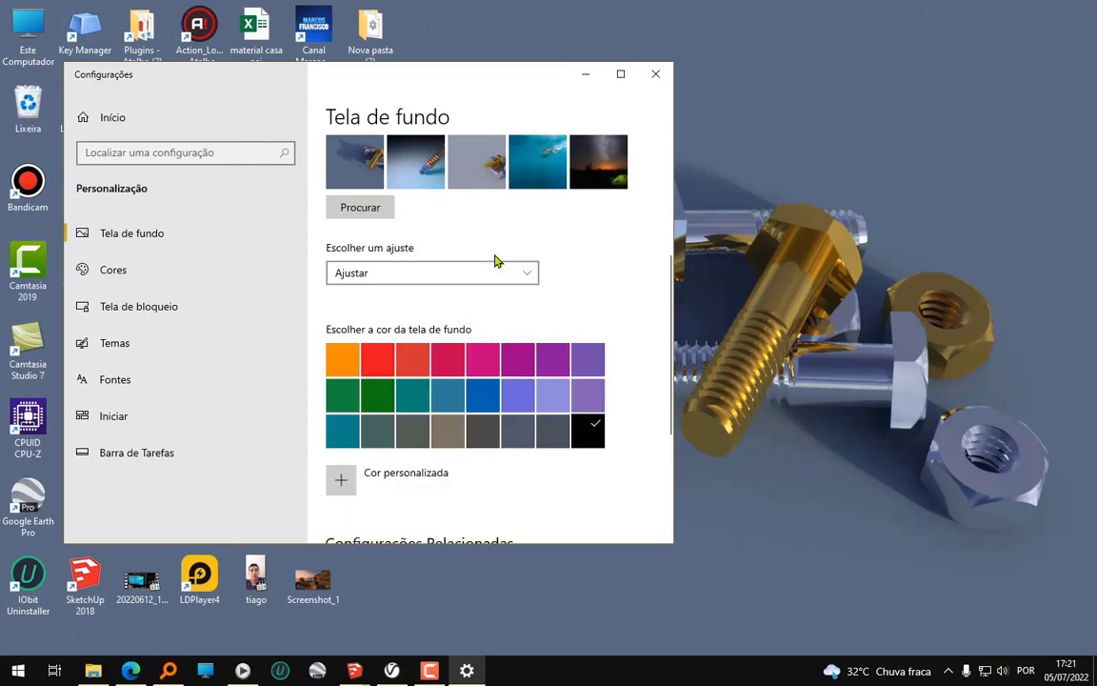
left_click(655, 75)
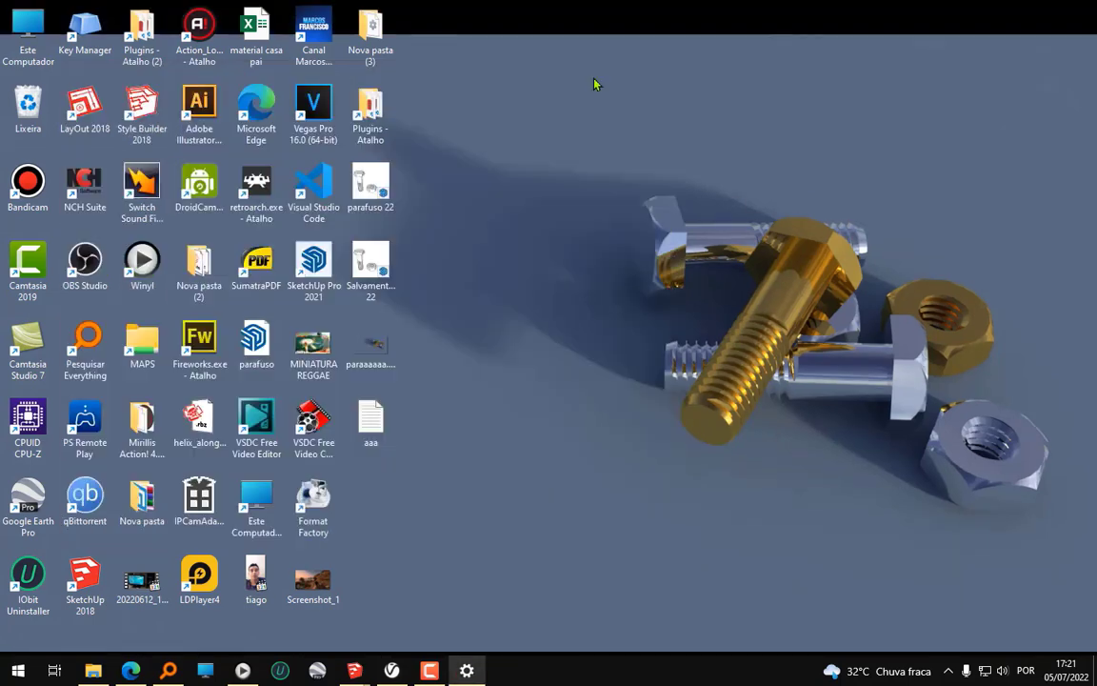